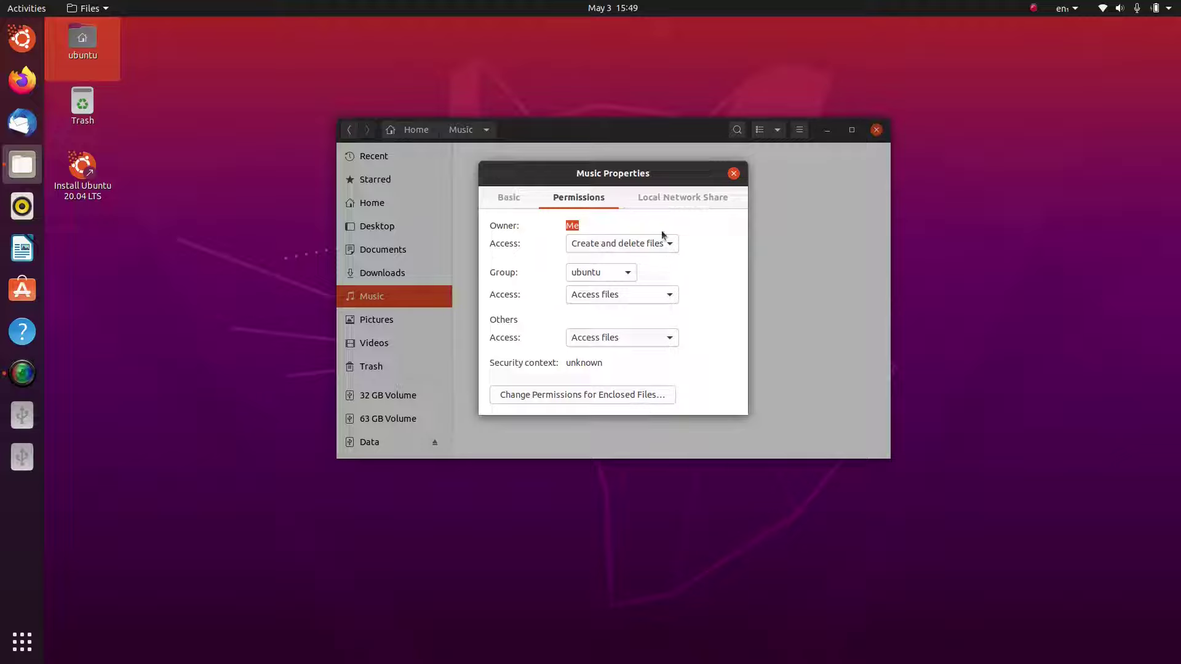
- Review the owner access and local network sharing options in the Music folder's properties, and close the dialog
click(665, 242)
click(665, 243)
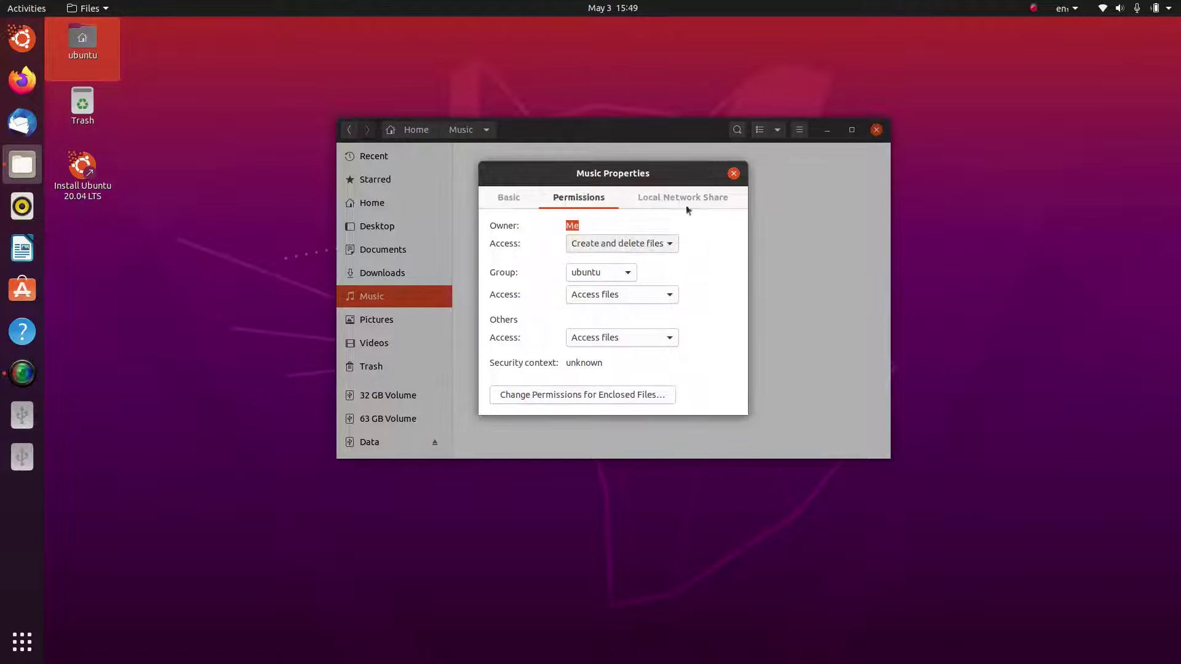
click(703, 198)
click(733, 174)
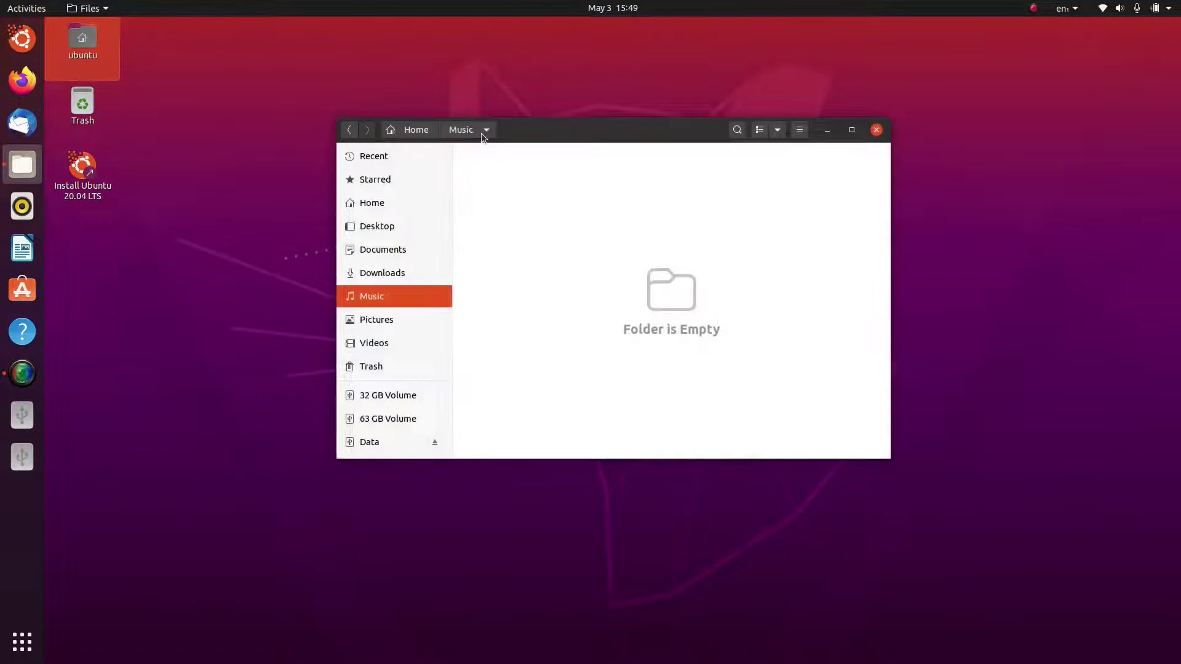
- Go up to the Home folder and open its Pictures folder
click(486, 129)
click(409, 130)
click(412, 129)
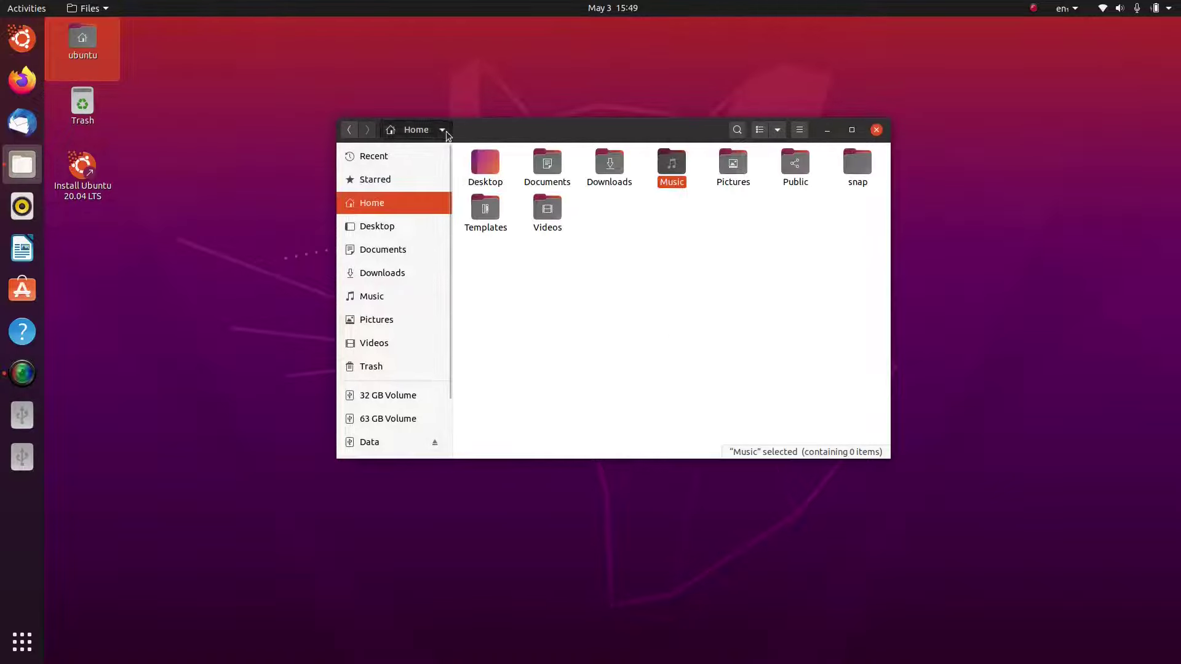
click(442, 129)
click(708, 204)
double_click(733, 164)
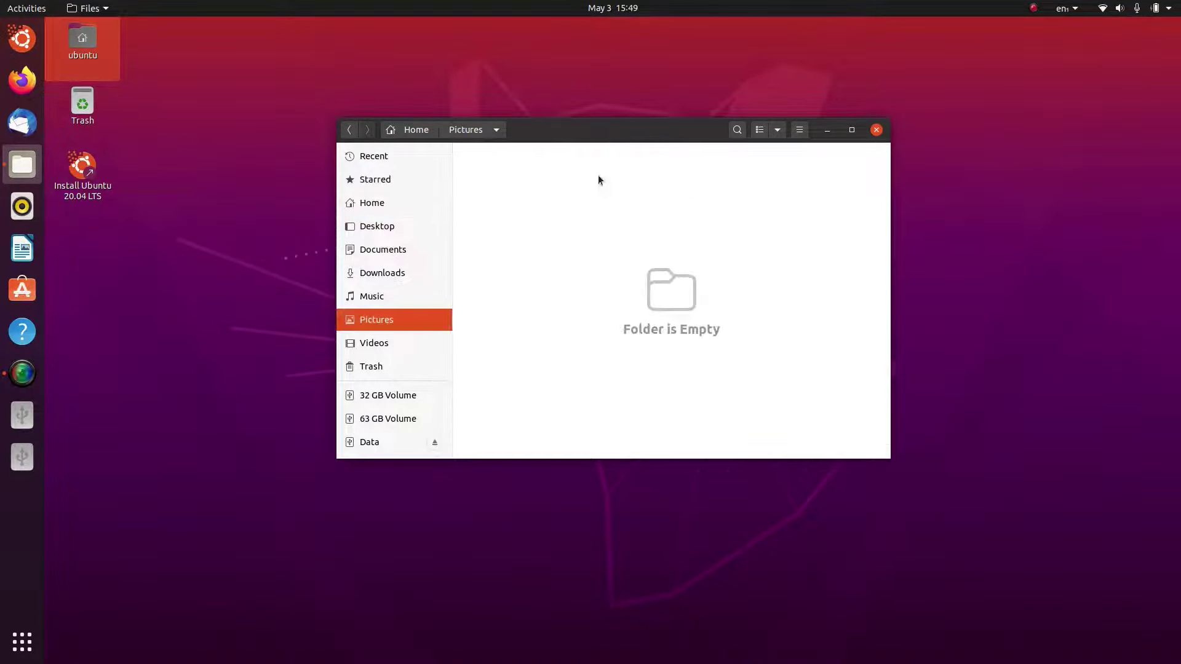
- Start Restore Missing Files for the Pictures folder and look through the available backup locations
click(496, 130)
click(499, 131)
click(475, 130)
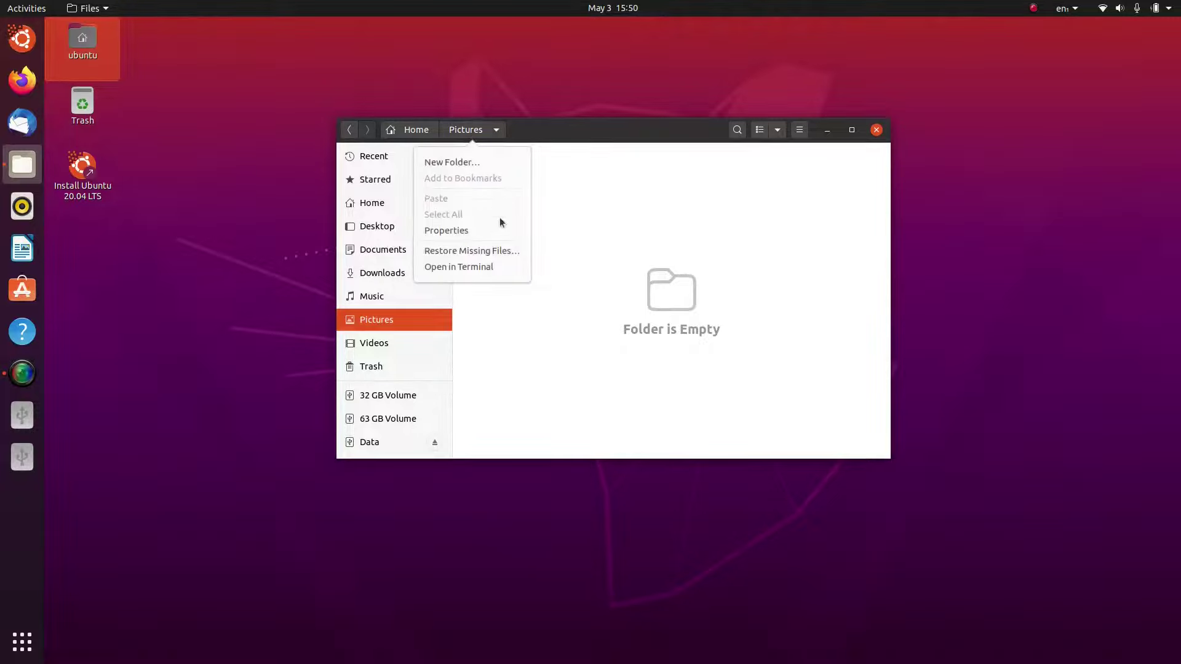
click(507, 253)
drag(510, 471, 676, 282)
click(664, 345)
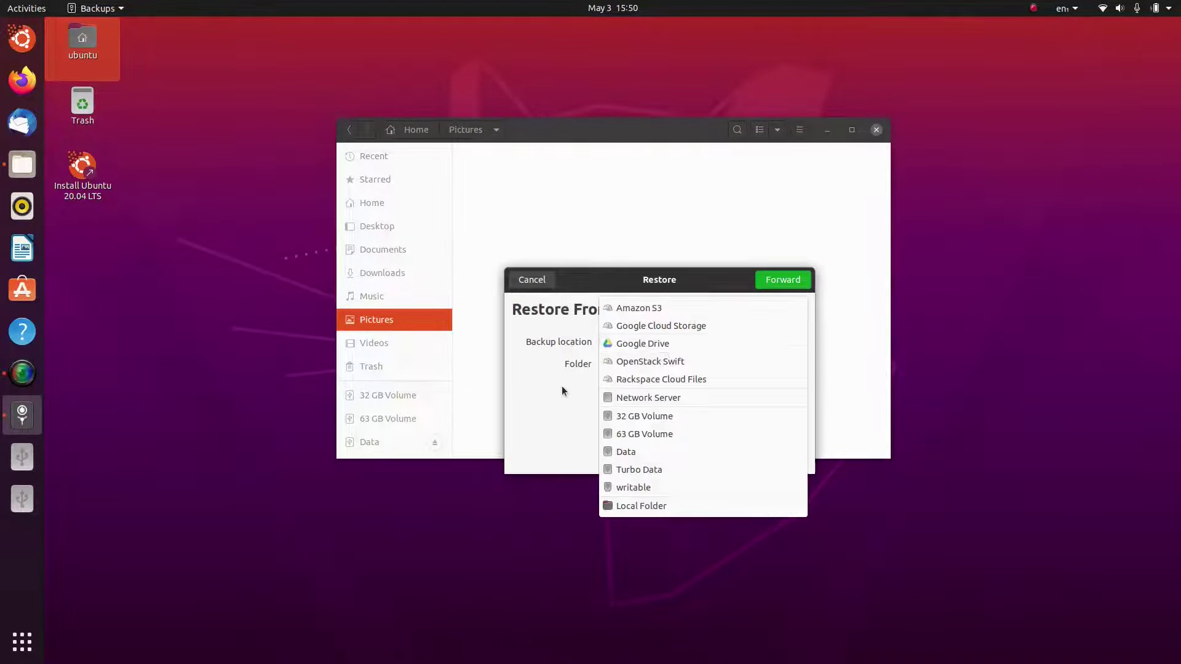
click(560, 388)
click(650, 346)
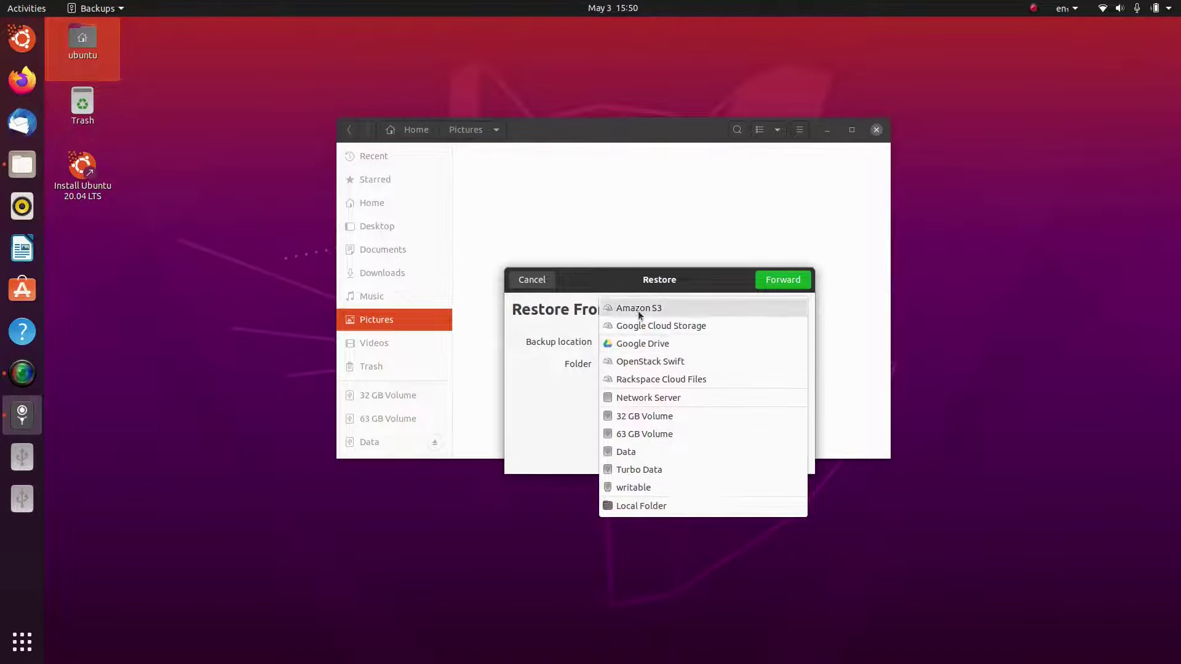
- Try Google Drive as the backup location for the restore, and cancel the restore
click(634, 348)
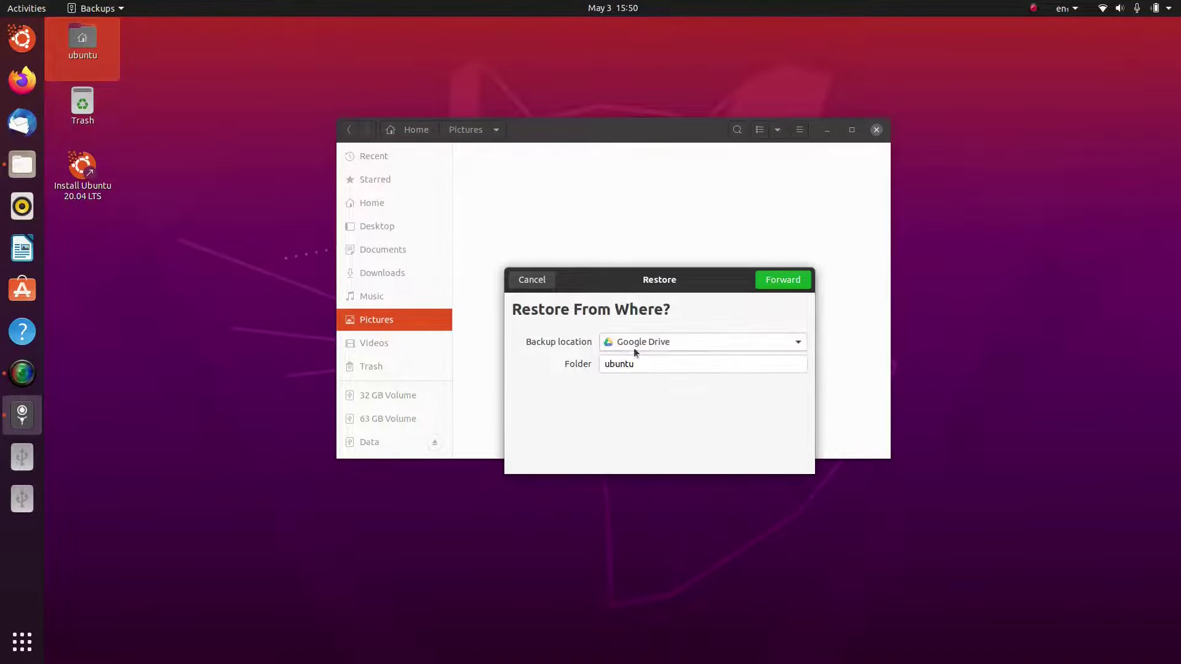
click(671, 363)
click(534, 282)
click(486, 126)
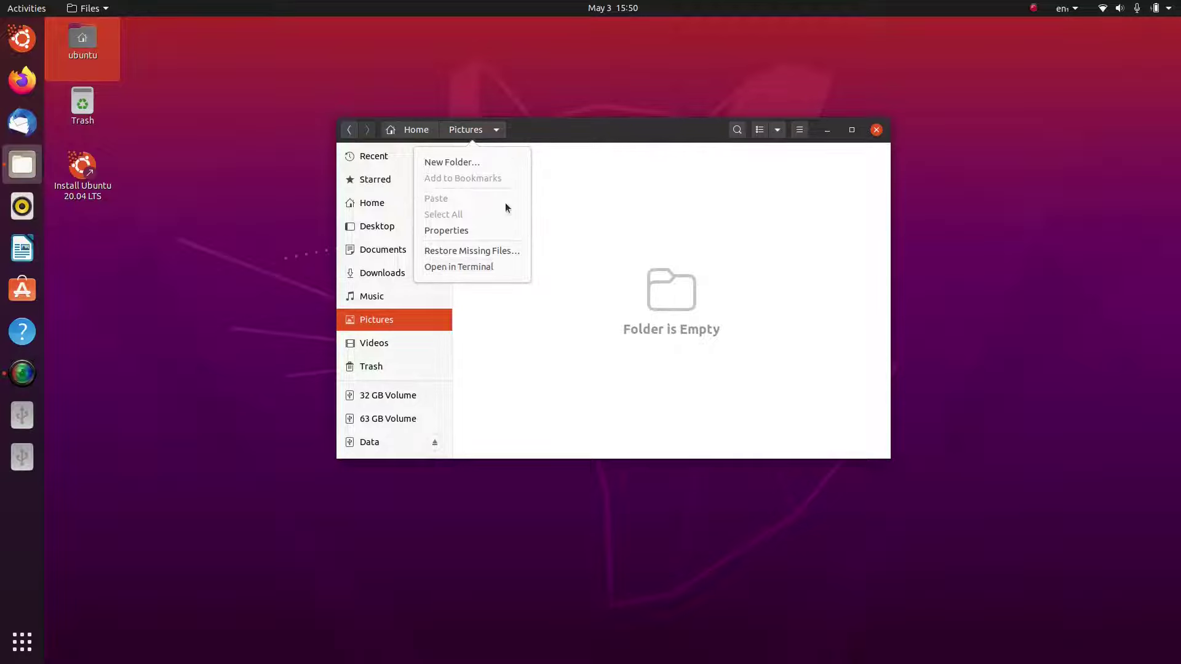
click(658, 240)
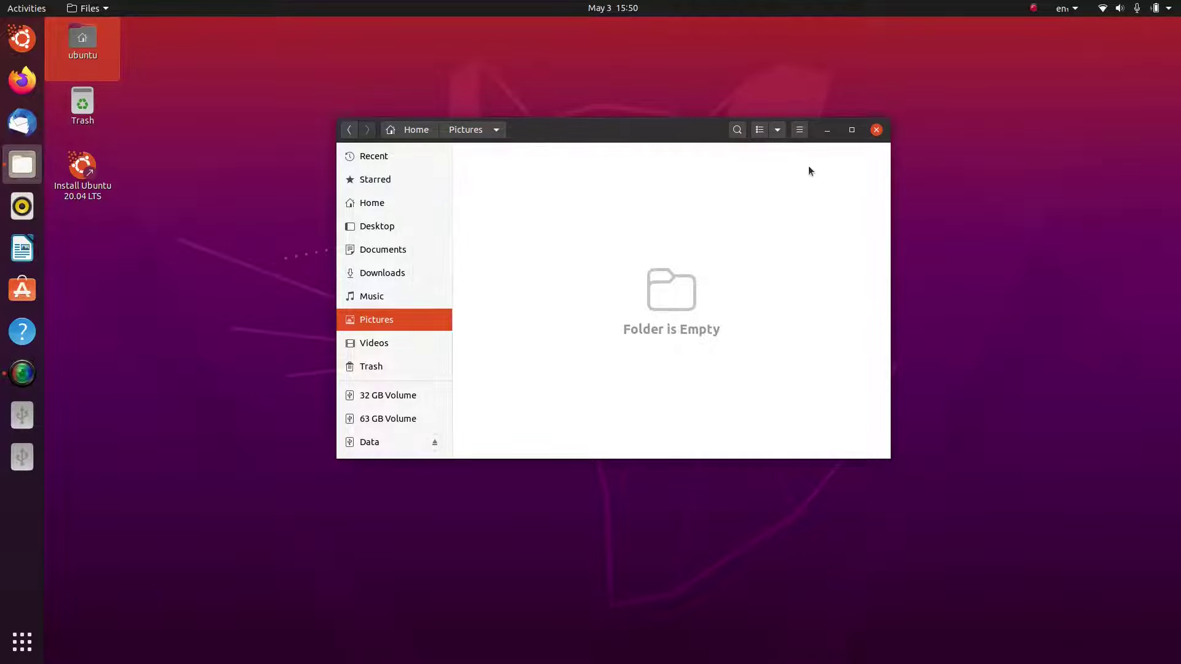
- Navigate to the Home folder inside Linux Home on the Data volume
click(390, 183)
click(390, 203)
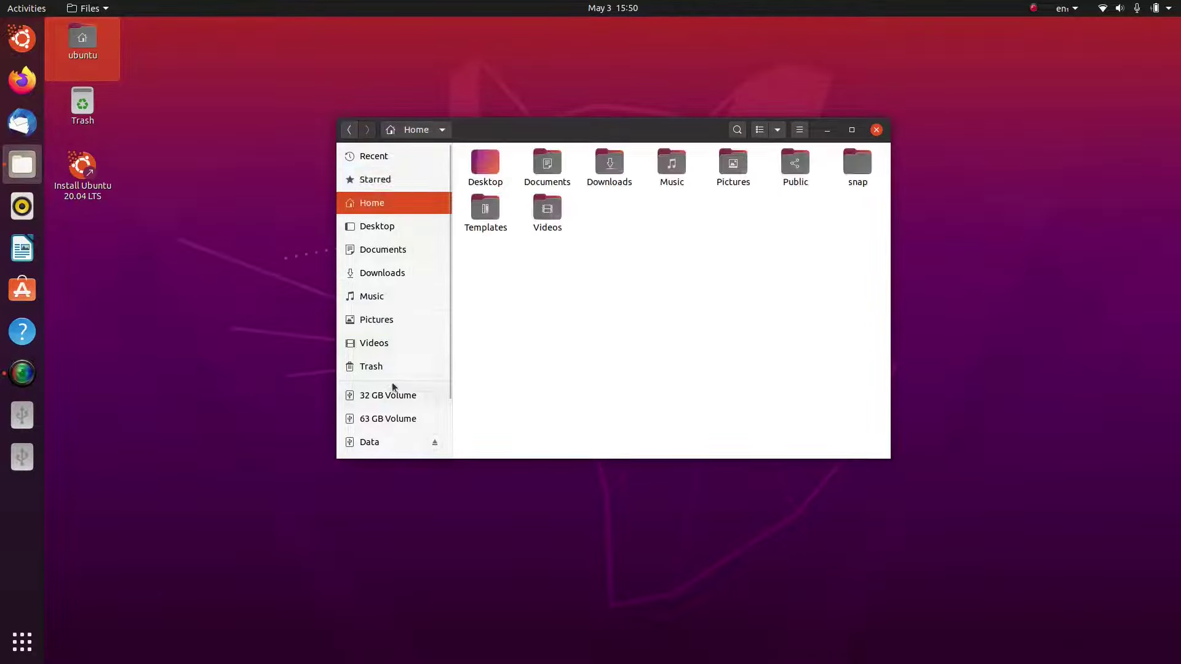
scroll(389, 400, down, 2)
click(382, 371)
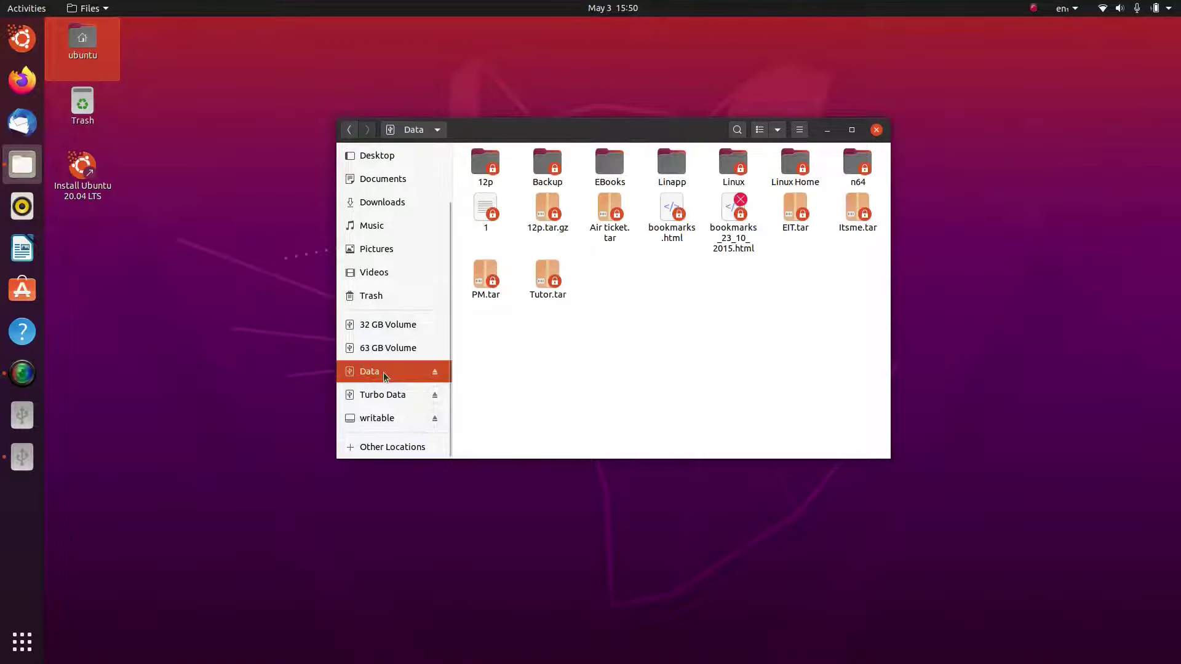
double_click(794, 187)
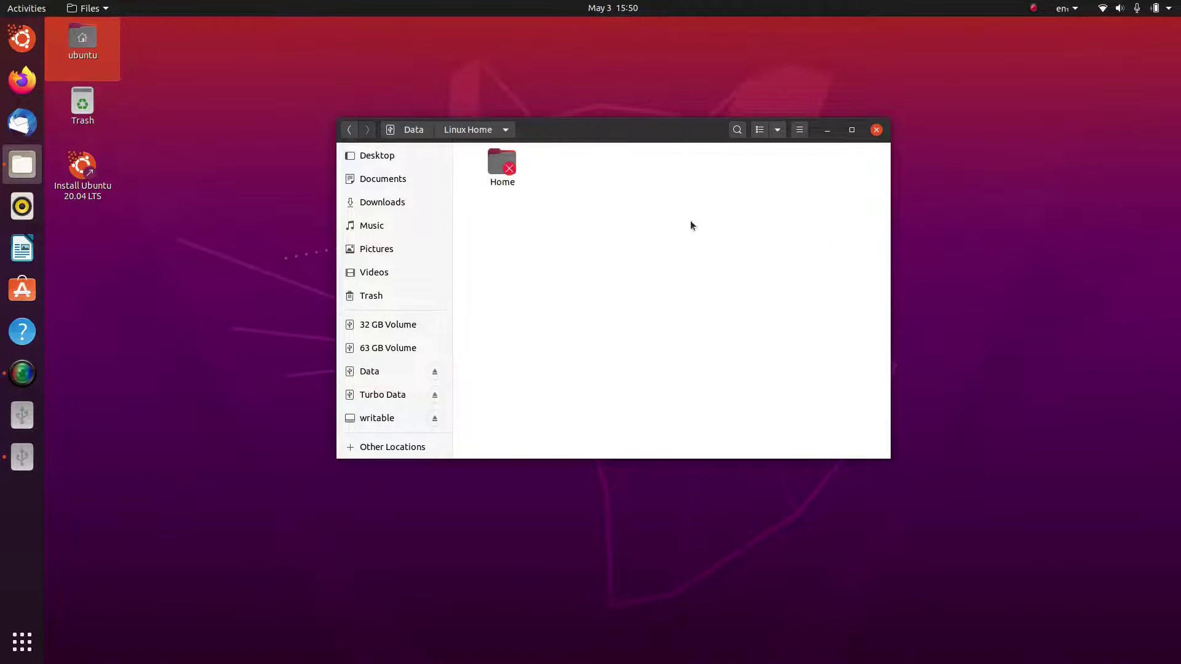
double_click(502, 178)
- View Online_Student_Record.pdf from this folder in the document viewer and close it
scroll(652, 304, down, 3)
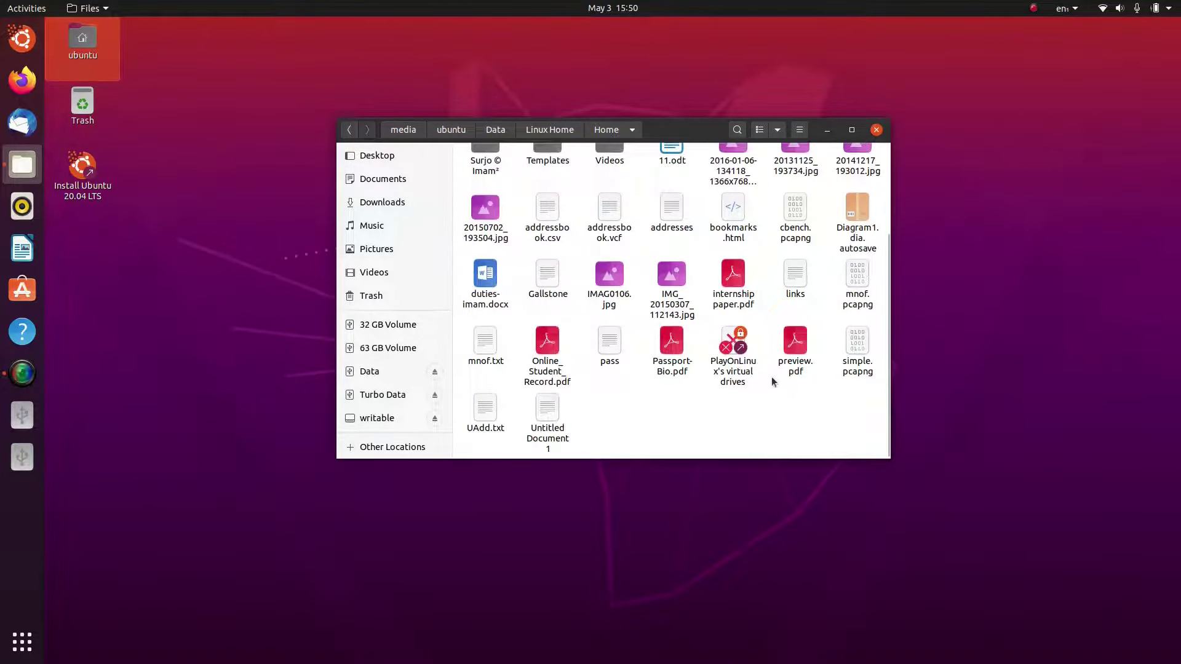
double_click(546, 355)
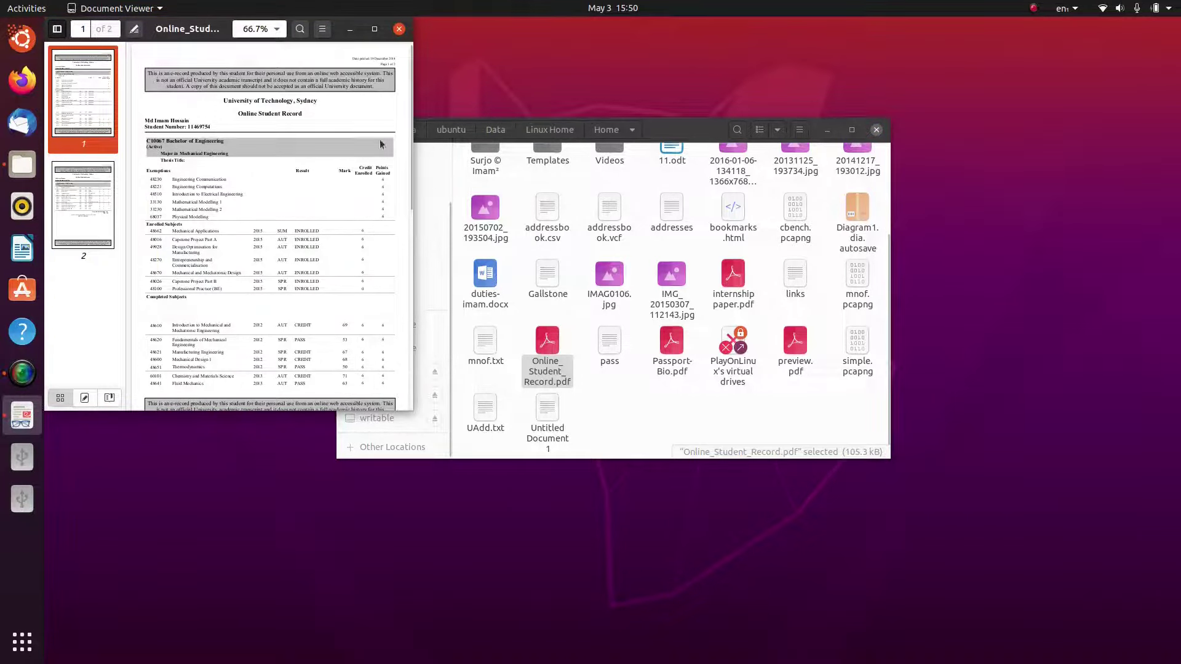
click(399, 29)
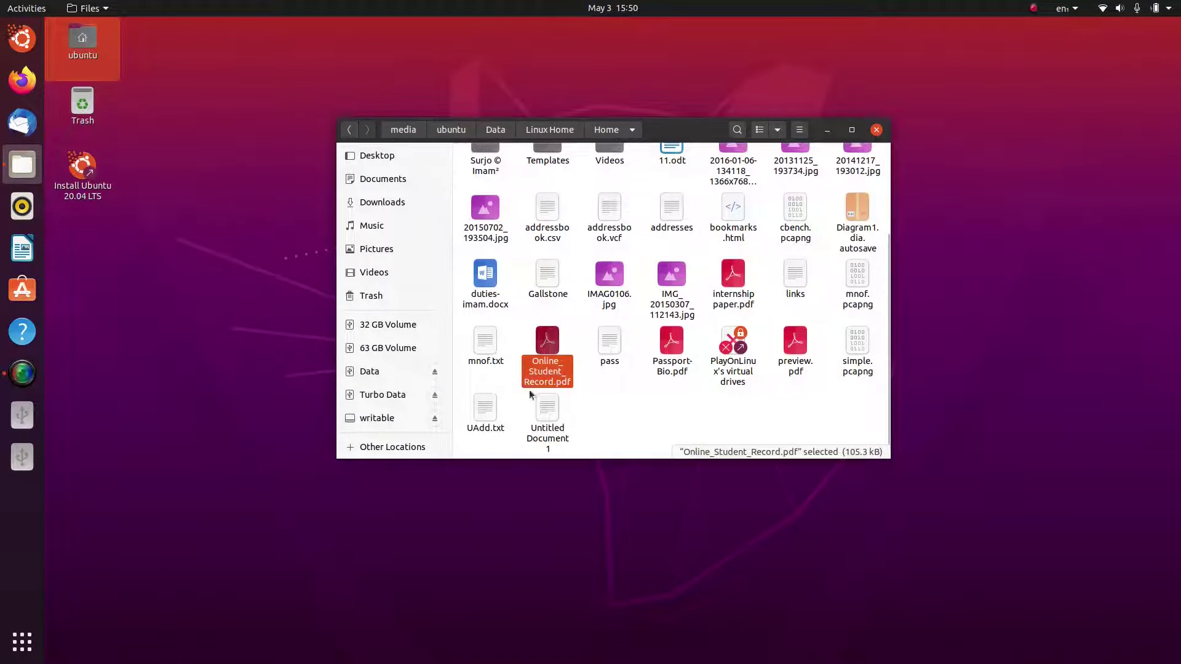
- Open UAdd.txt in the text editor and move its window so the file manager stays partly visible
double_click(493, 411)
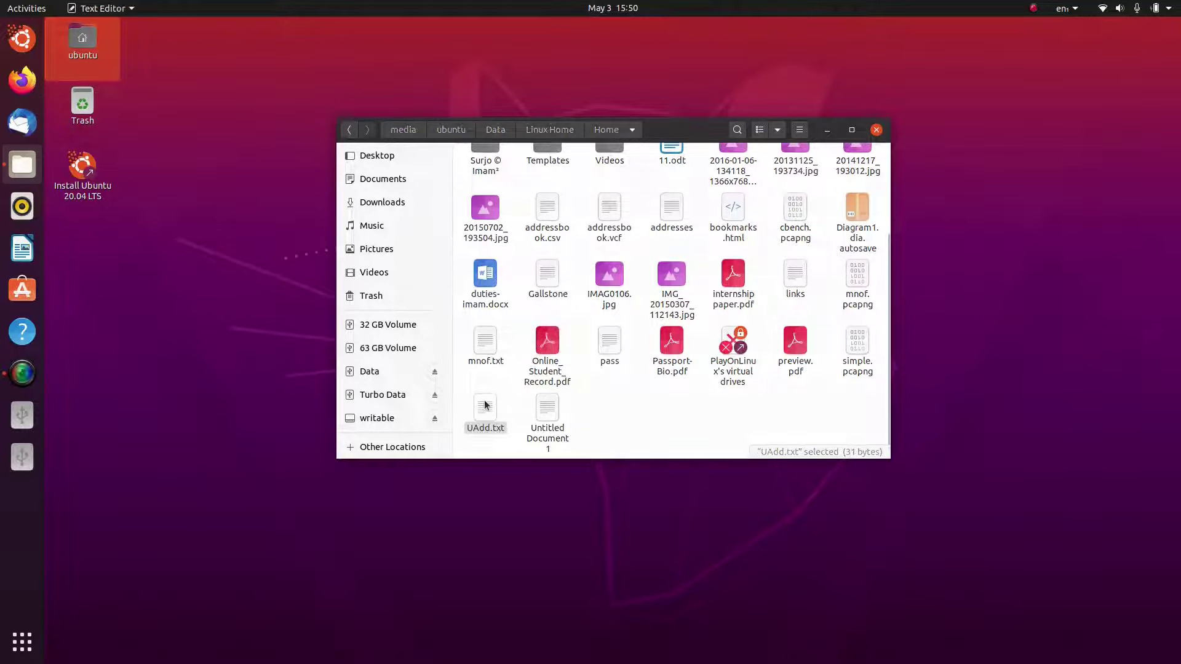
drag(328, 35, 489, 101)
drag(755, 550, 747, 467)
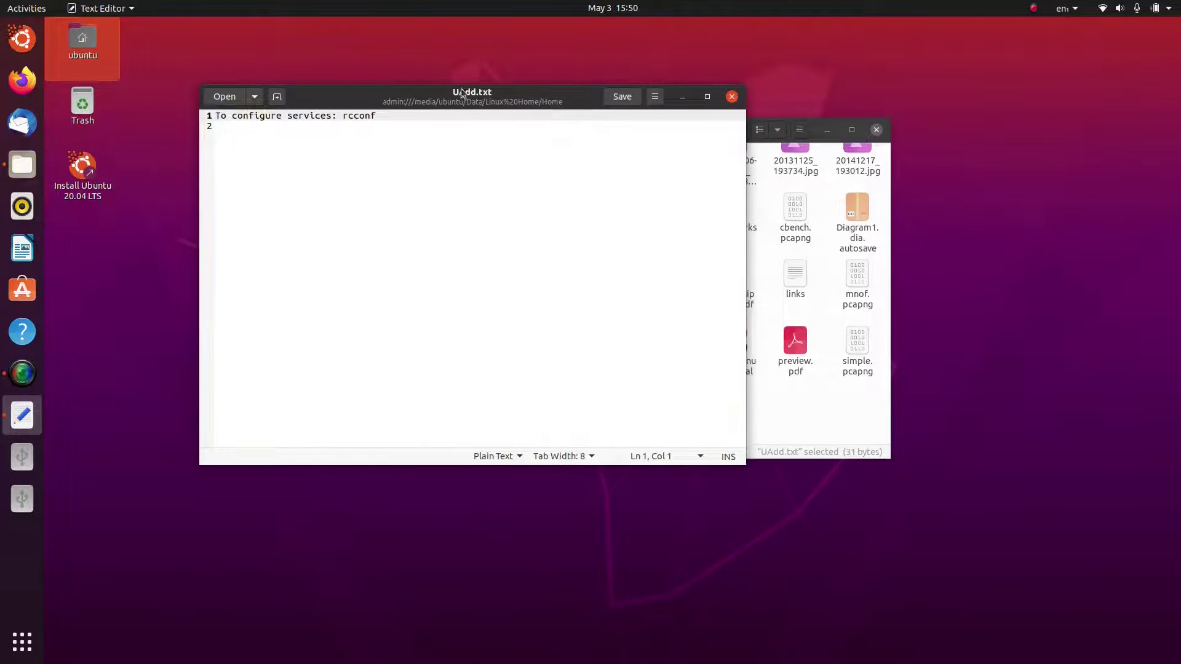
drag(461, 92, 379, 213)
- Check the text editor's list of recently opened files
click(172, 219)
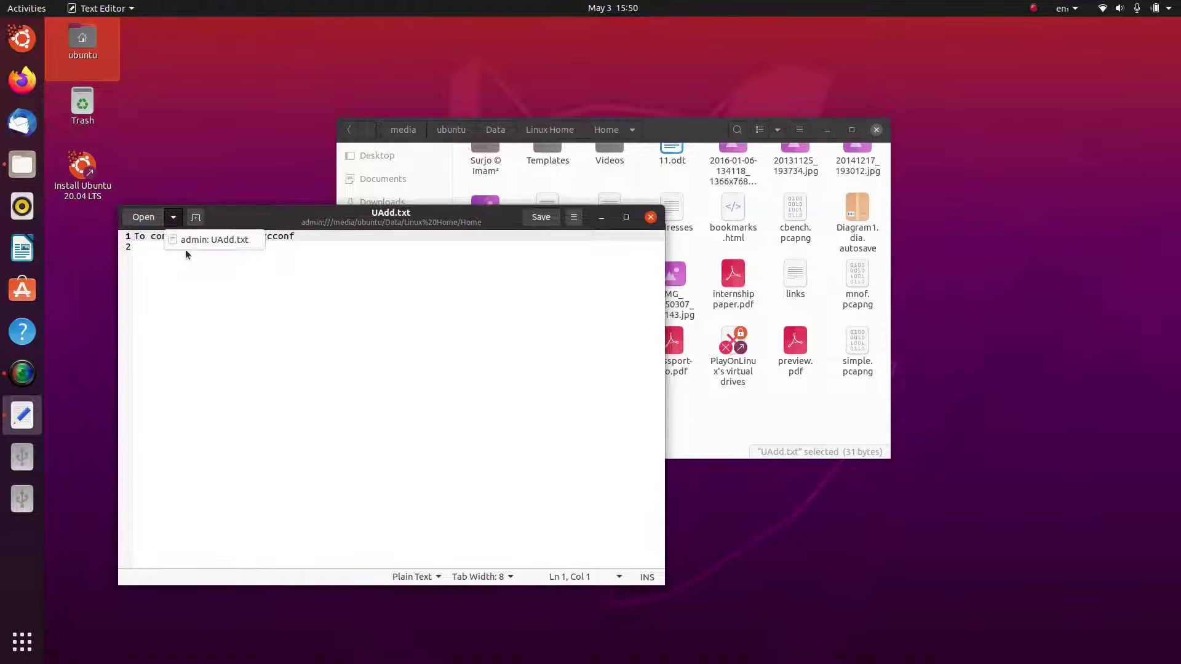
click(173, 217)
click(172, 217)
click(171, 269)
- Create a new blank document alongside UAdd.txt, close it, and shift the editor window slightly
click(196, 217)
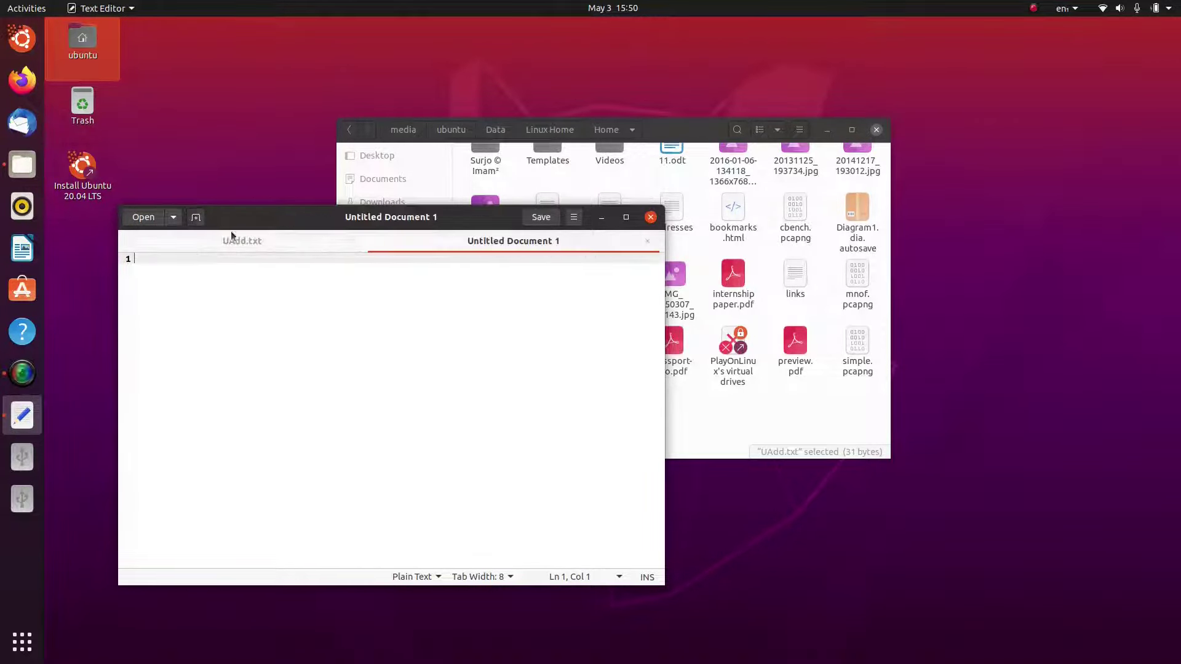
click(645, 241)
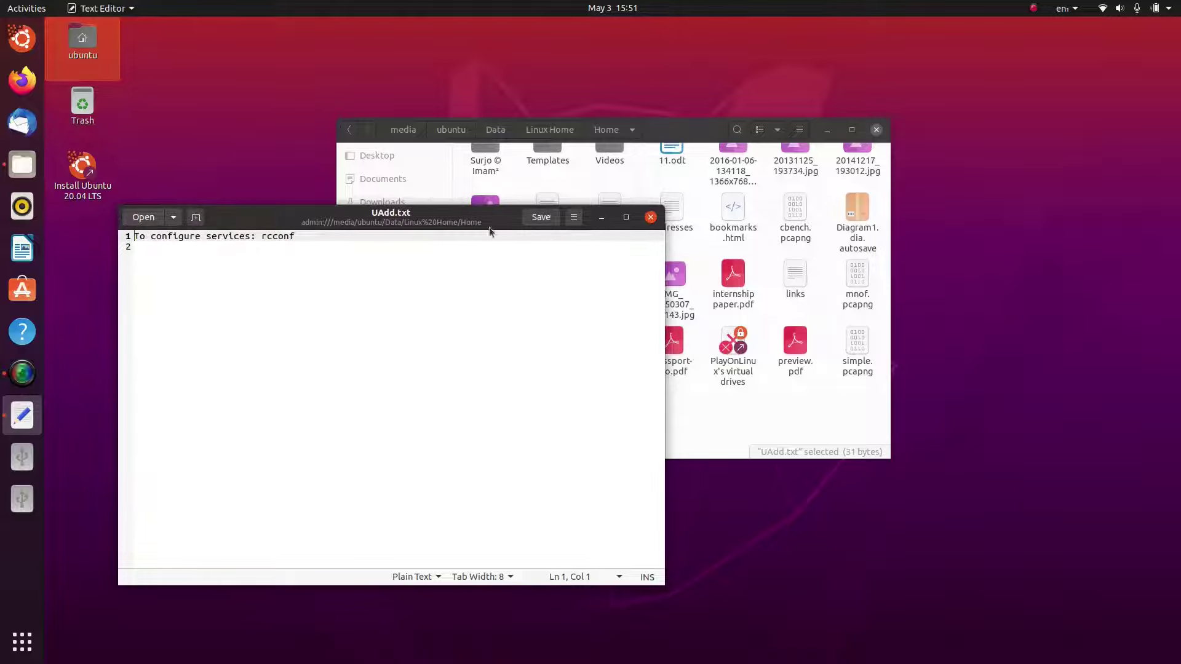
drag(254, 220, 194, 213)
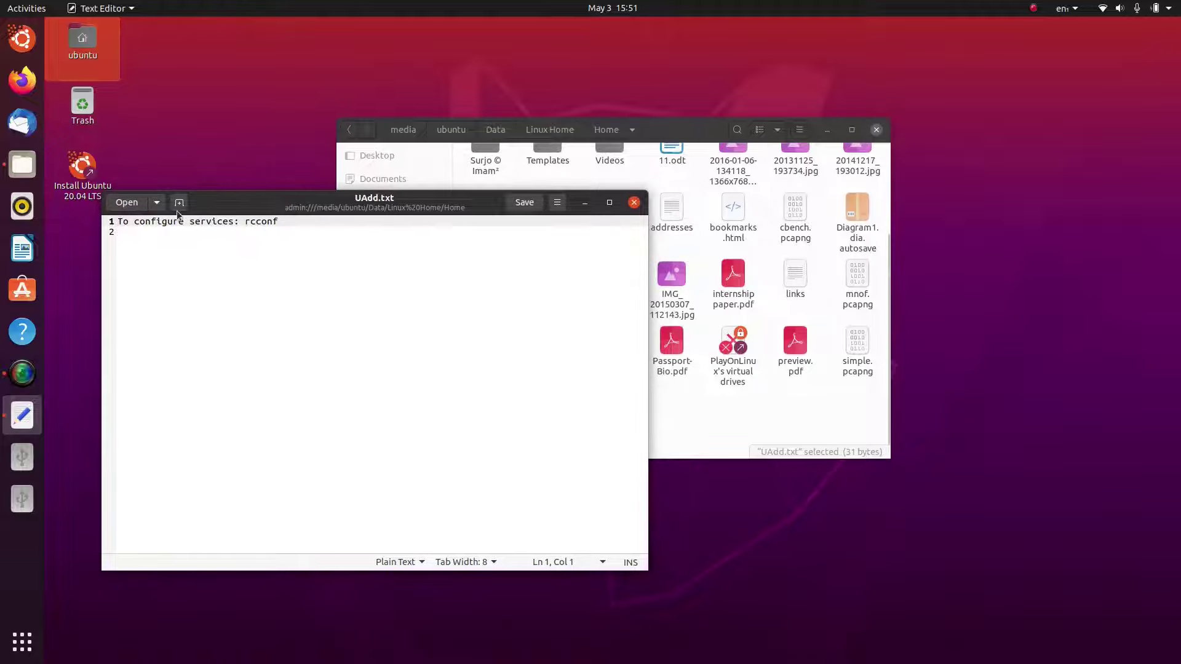
- Examine the text editor's general, View and Tools options
click(559, 203)
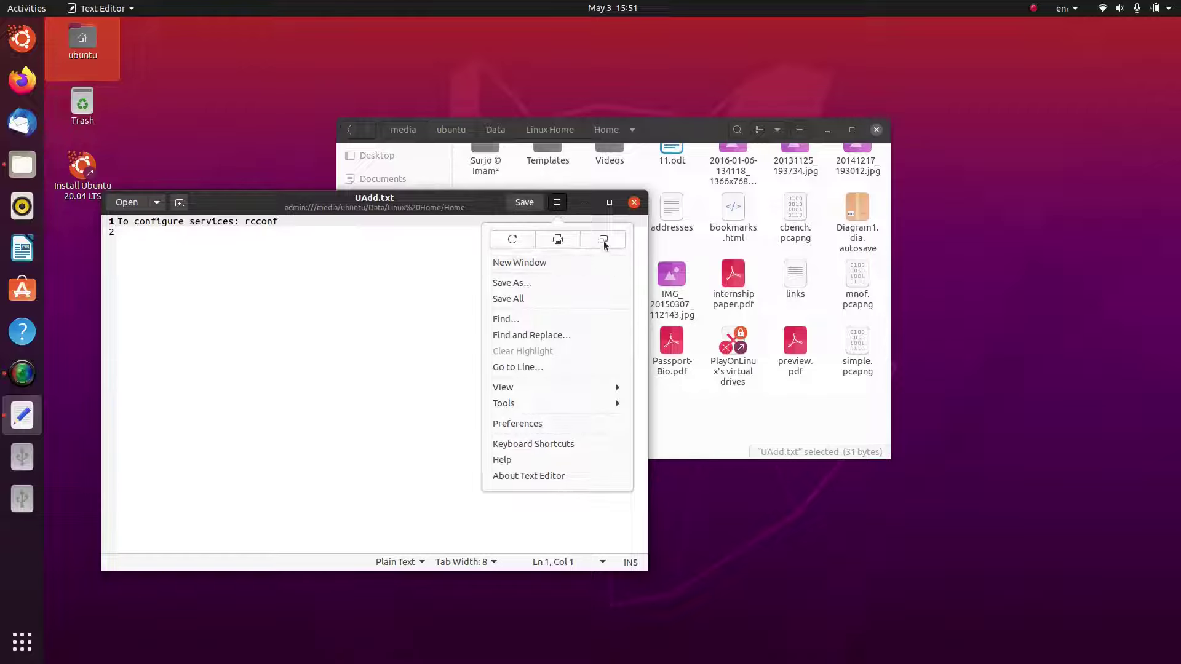
click(545, 387)
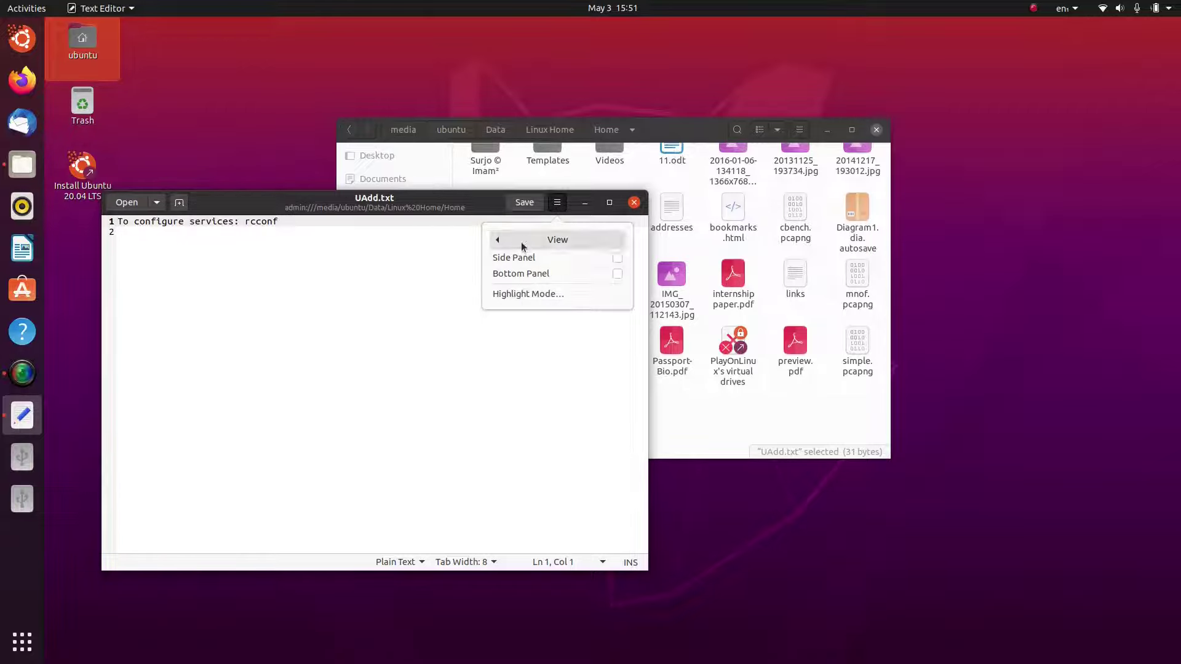
click(524, 241)
click(543, 397)
click(523, 240)
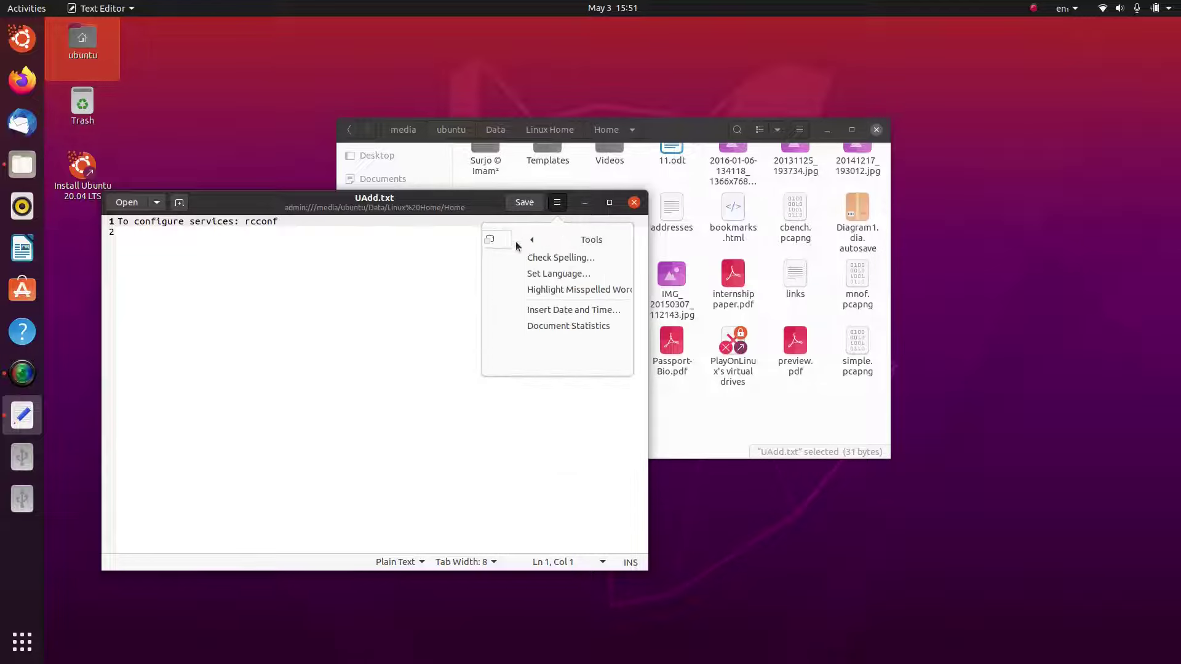
click(550, 404)
click(517, 239)
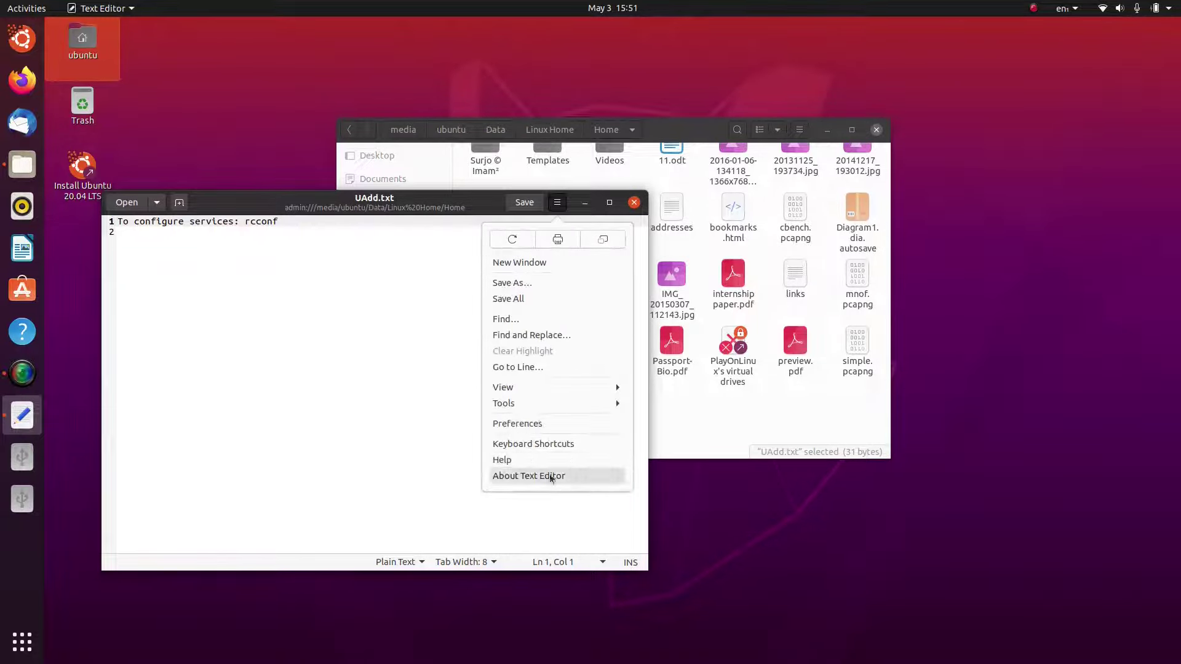
- View the text editor's About information and its credits, and close the dialog
click(518, 478)
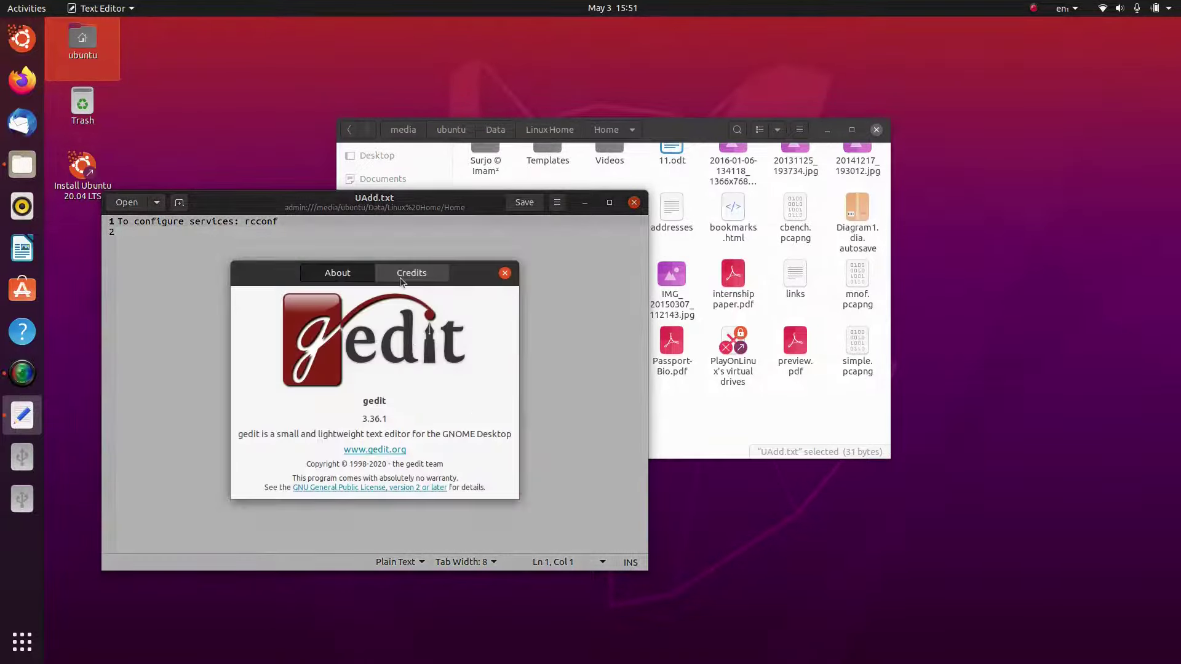
click(424, 273)
click(426, 274)
click(427, 274)
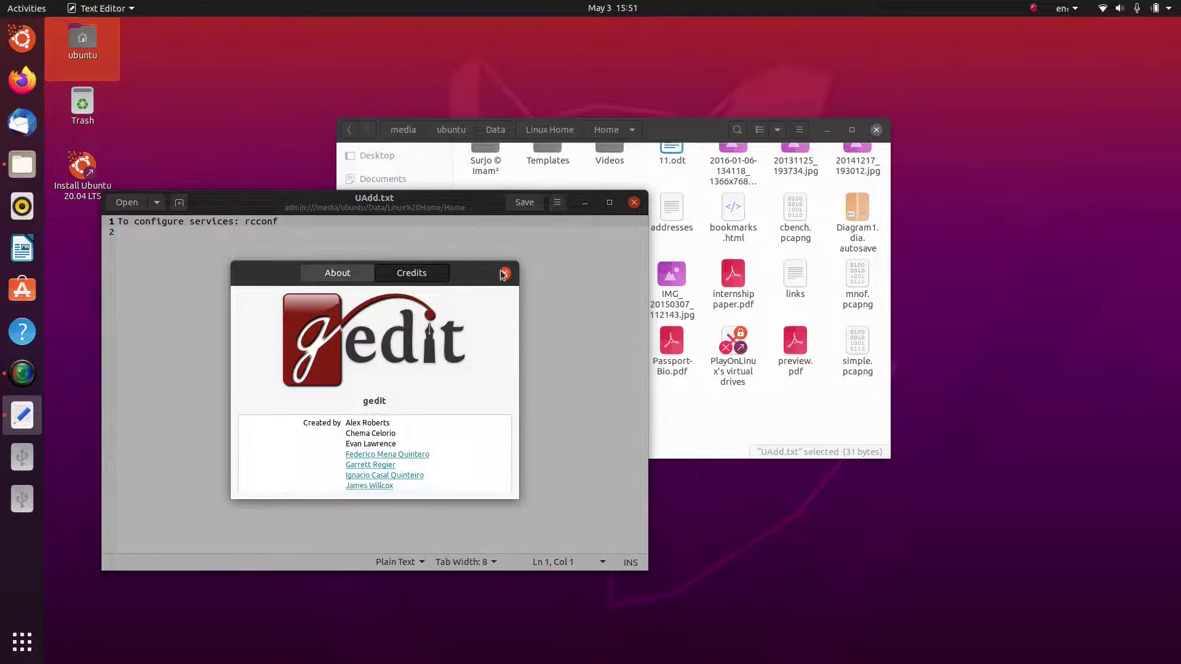
key(Escape)
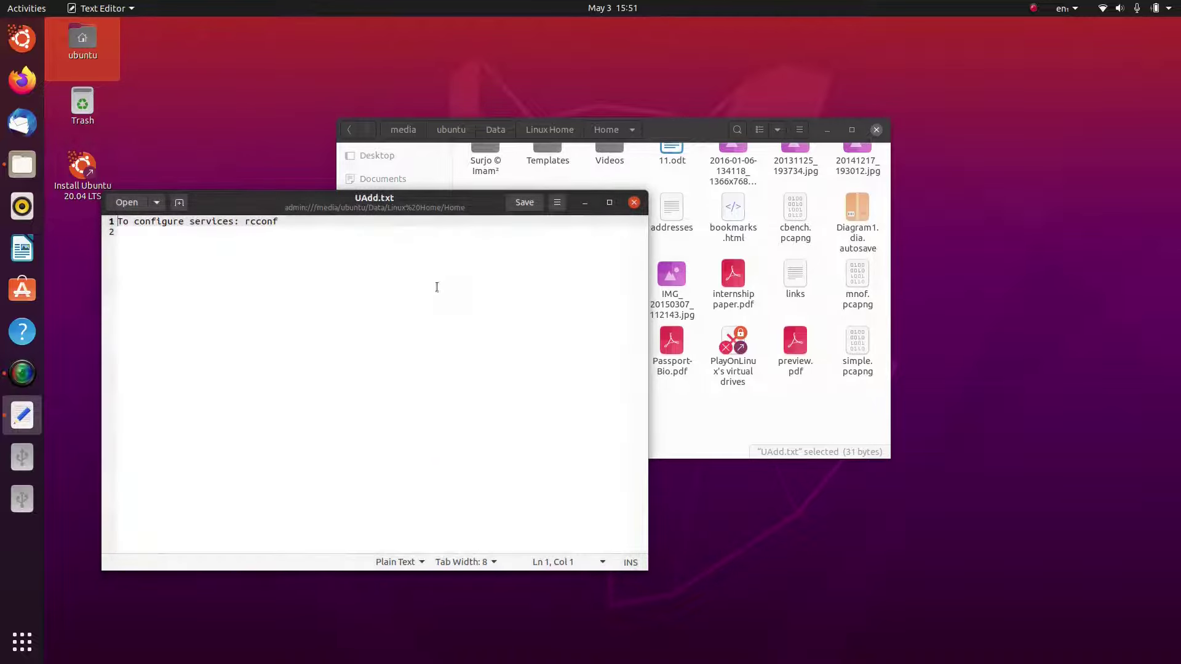
- Check the text editor's application commands and quit the program
click(116, 3)
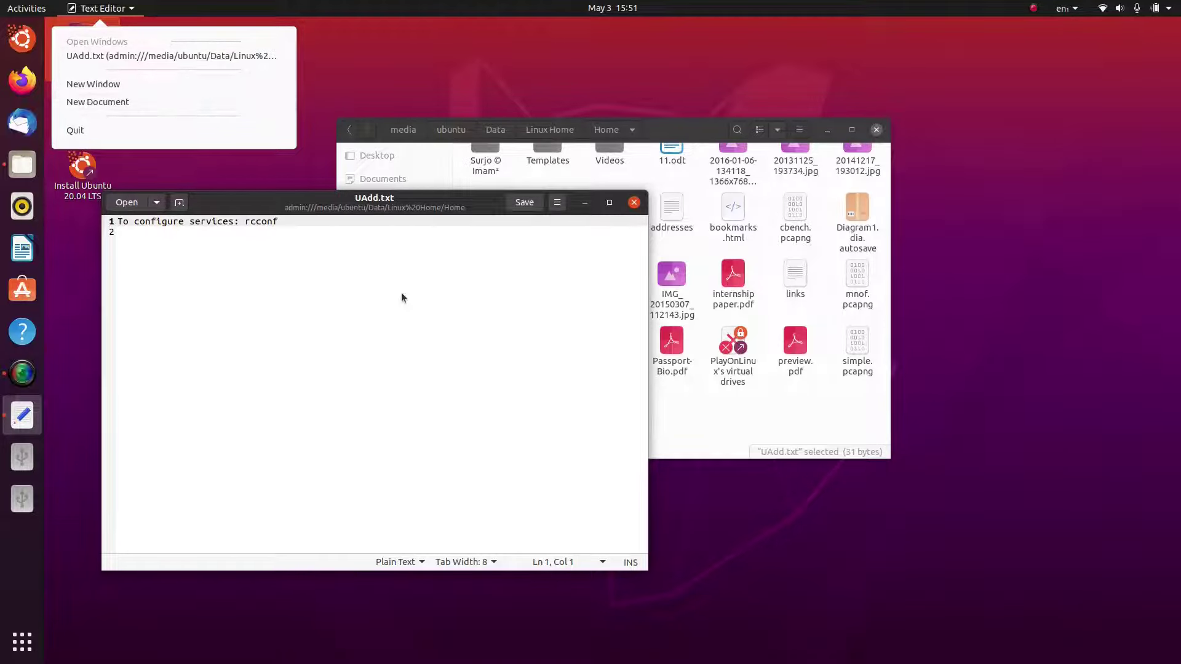
click(575, 240)
click(88, 6)
click(138, 130)
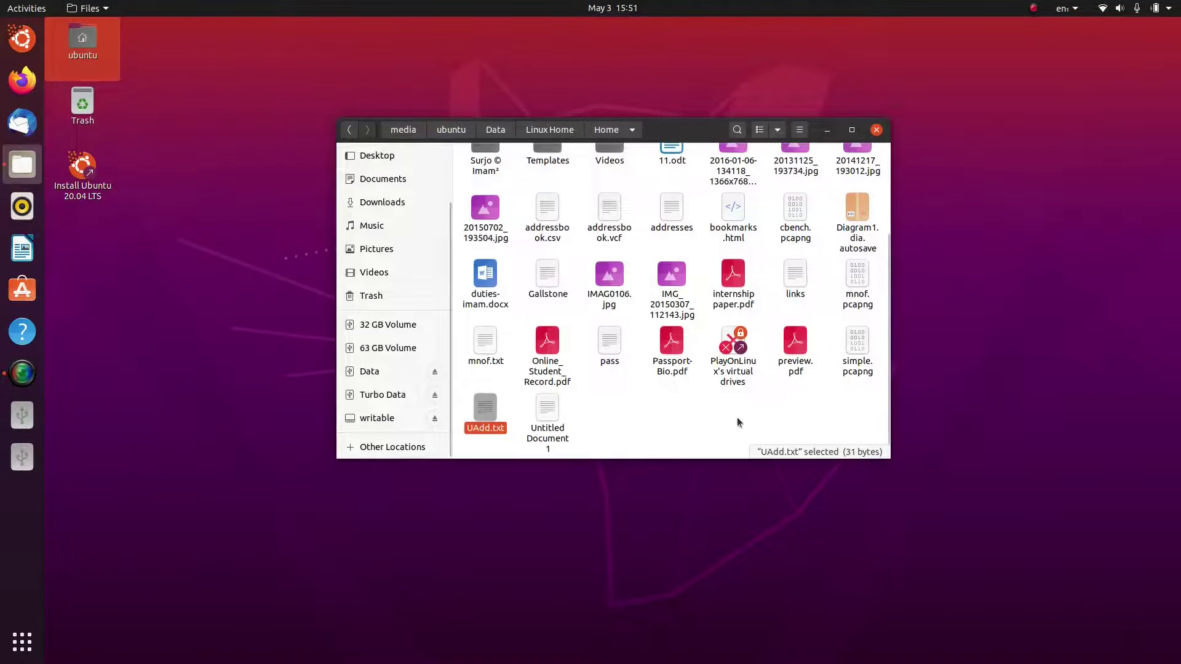
- Open the first image in the Wallpaper folder inside this location's Pictures folder
scroll(762, 414, up, 3)
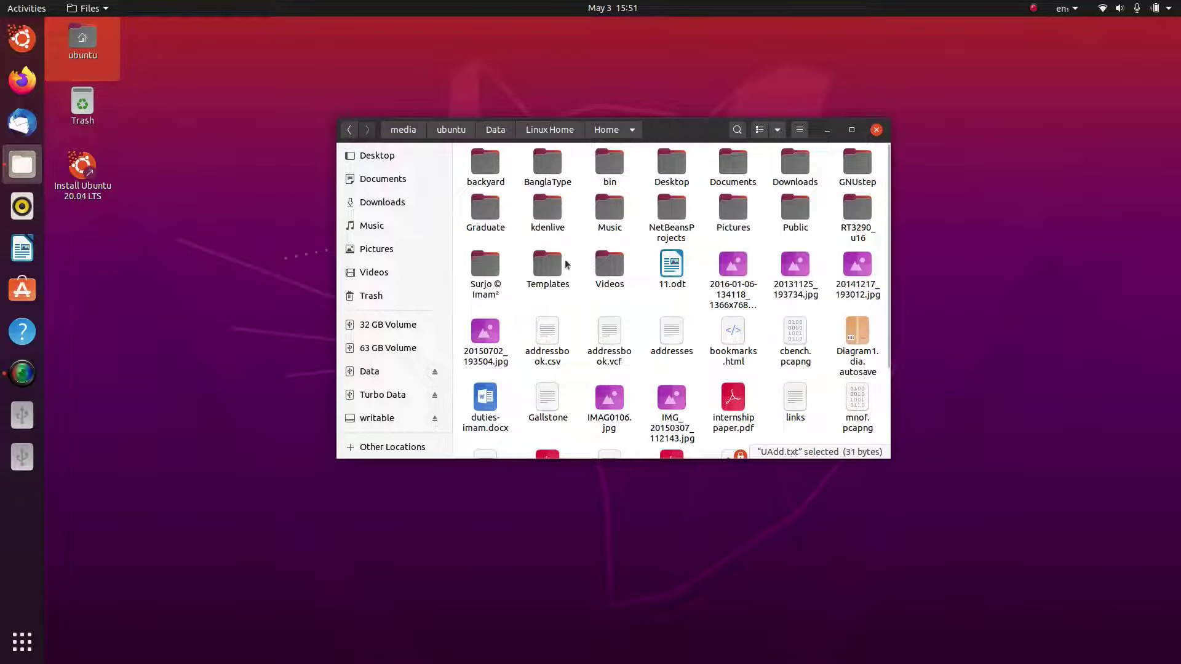
double_click(732, 214)
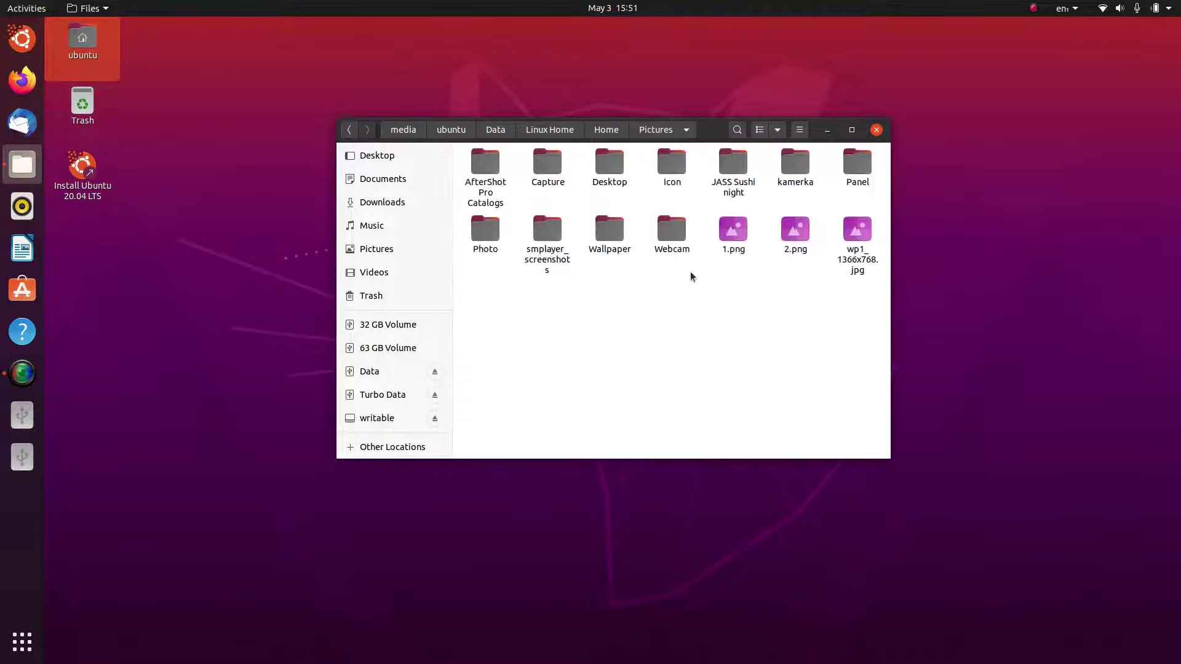
double_click(611, 236)
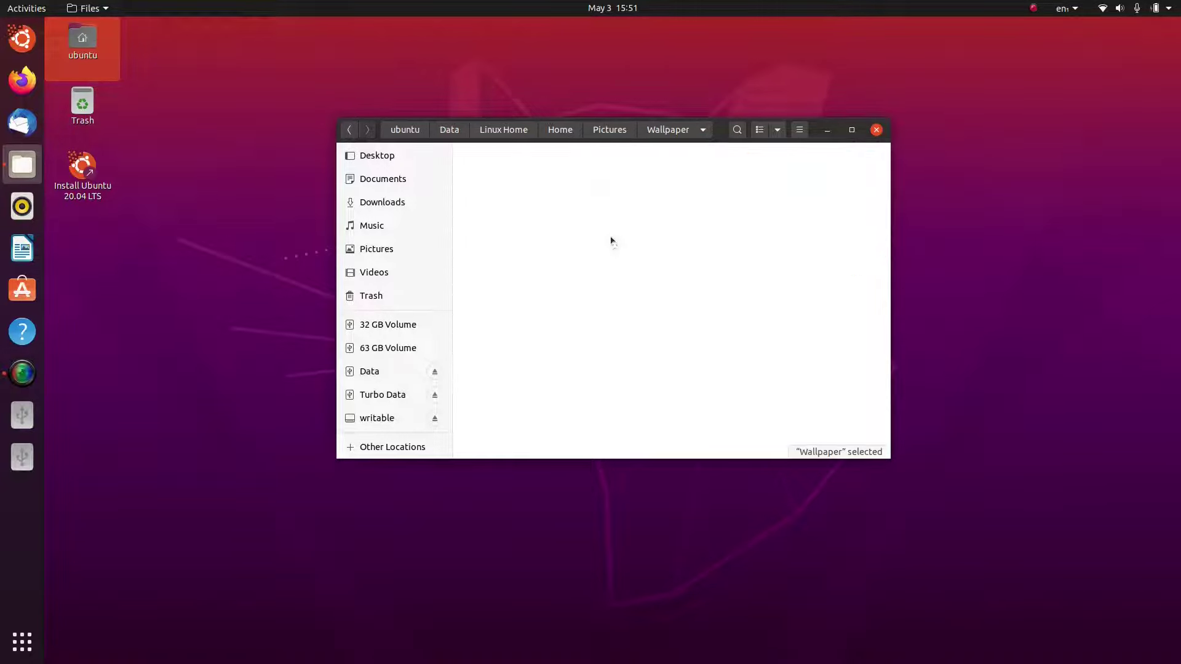
double_click(496, 183)
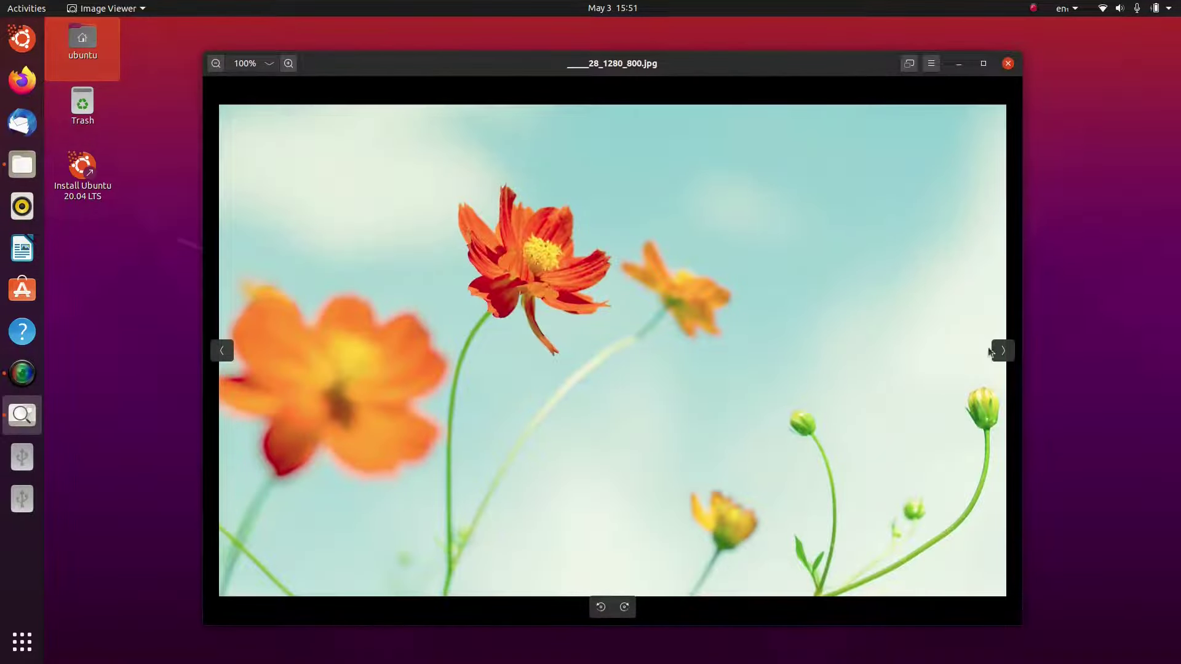
- Browse forward through the Wallpaper images as far as 9.png
click(999, 353)
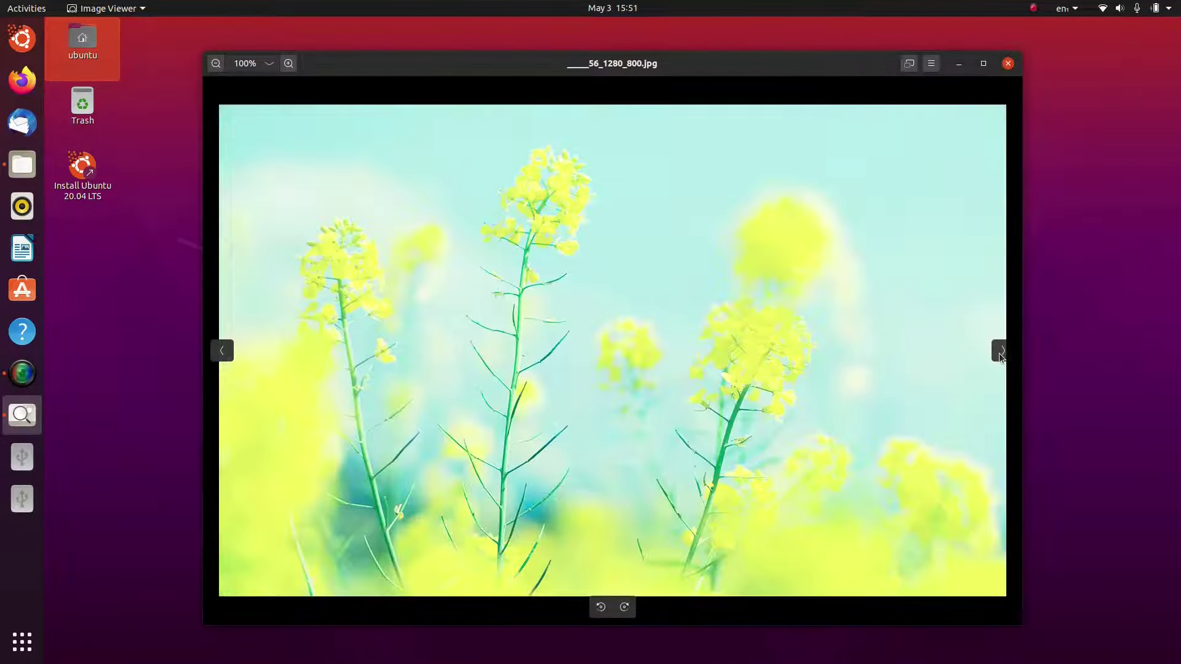
click(999, 353)
click(1000, 355)
click(1001, 356)
click(1001, 356)
click(1001, 356)
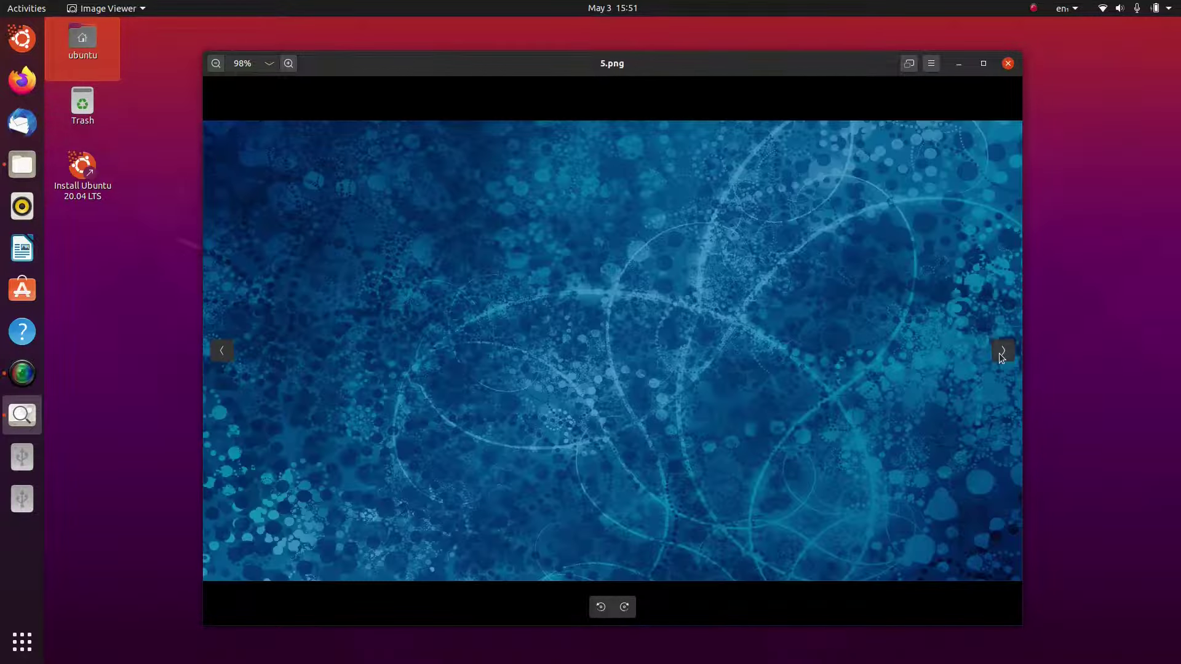
click(1001, 355)
click(1001, 355)
click(1001, 356)
click(1001, 356)
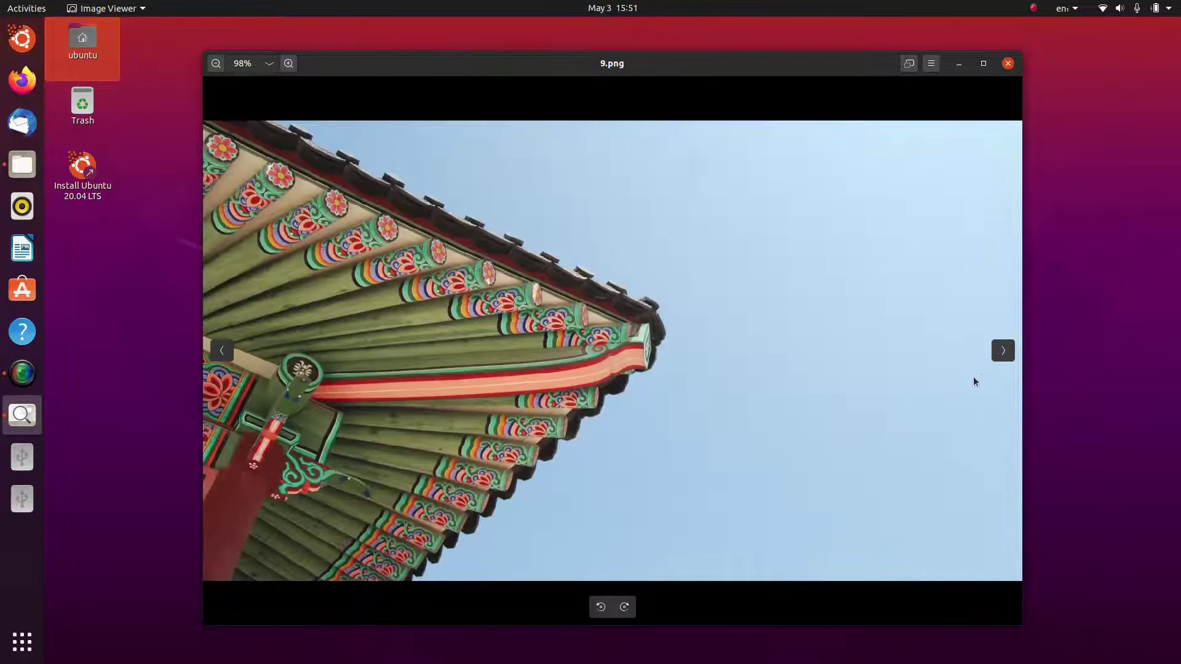
- Rotate 9.png clockwise and counterclockwise in 90-degree turns and return it to its original orientation
click(625, 607)
click(625, 607)
click(625, 608)
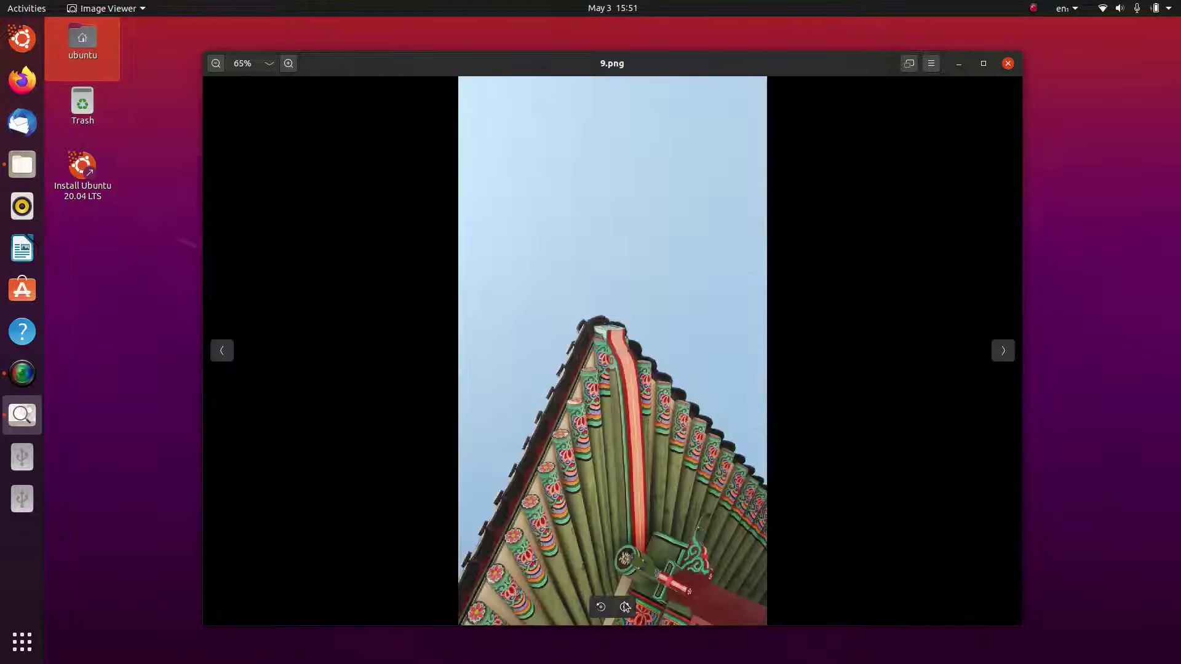
click(625, 607)
click(601, 607)
click(601, 607)
click(601, 607)
click(601, 608)
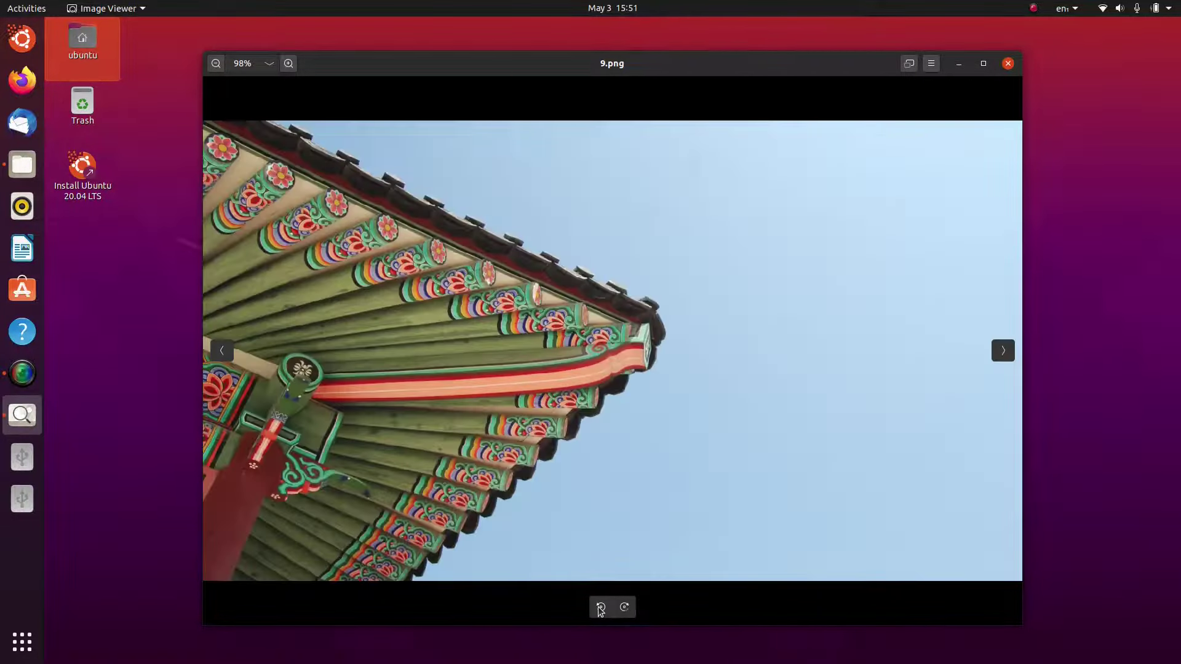
click(602, 607)
click(601, 607)
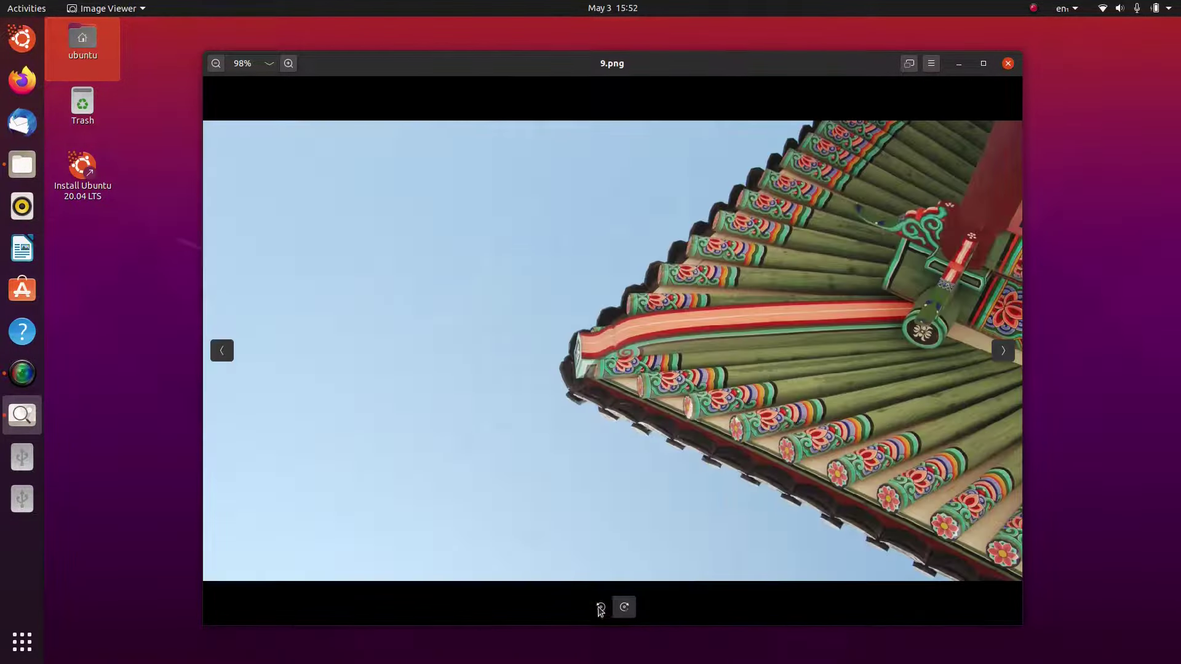
click(625, 608)
click(626, 607)
- Magnify the roof edge in 9.png to 2000% and pan across its details
scroll(606, 340, up, 8)
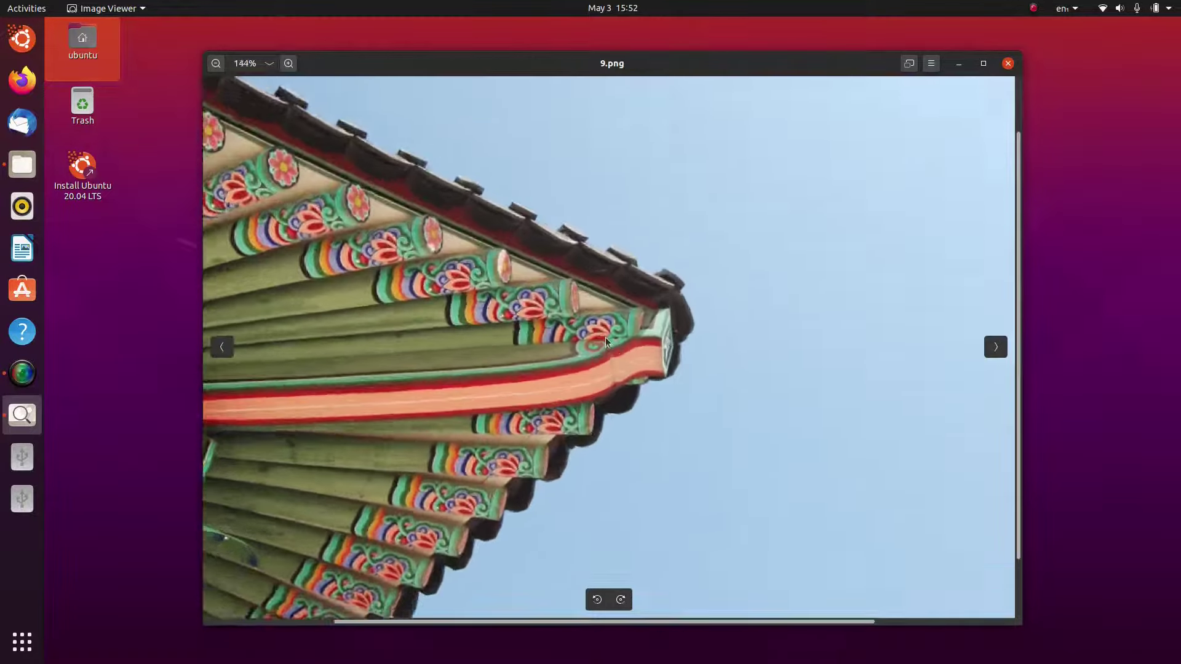
scroll(624, 342, up, 7)
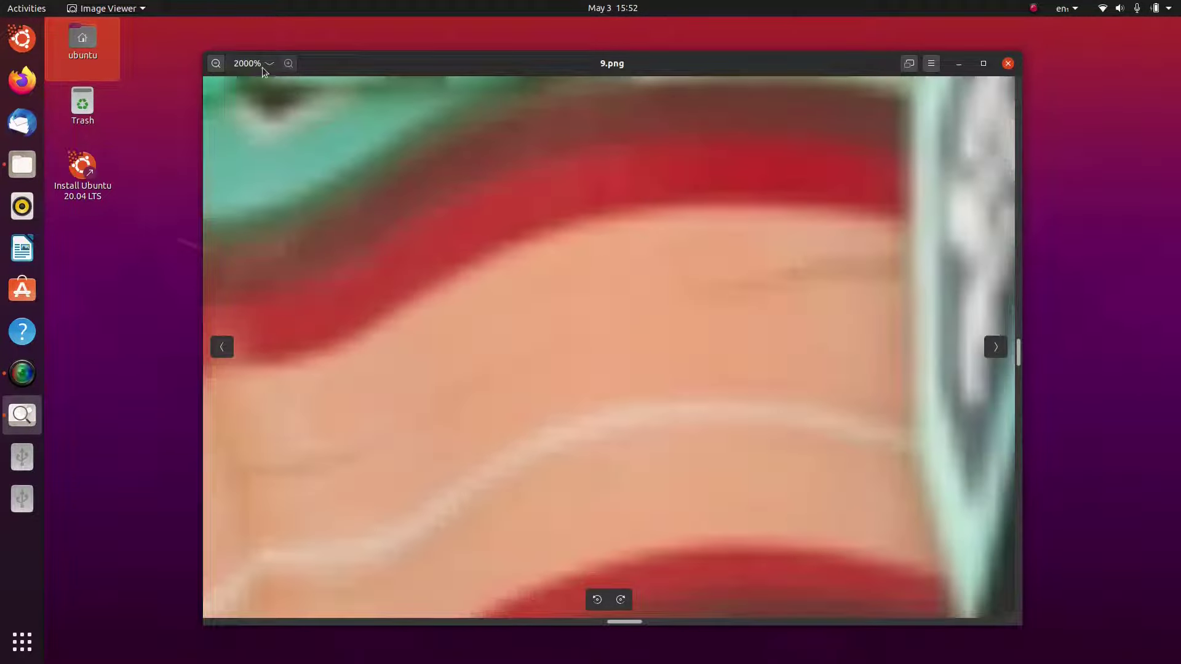
scroll(831, 241, down, 5)
scroll(682, 390, up, 6)
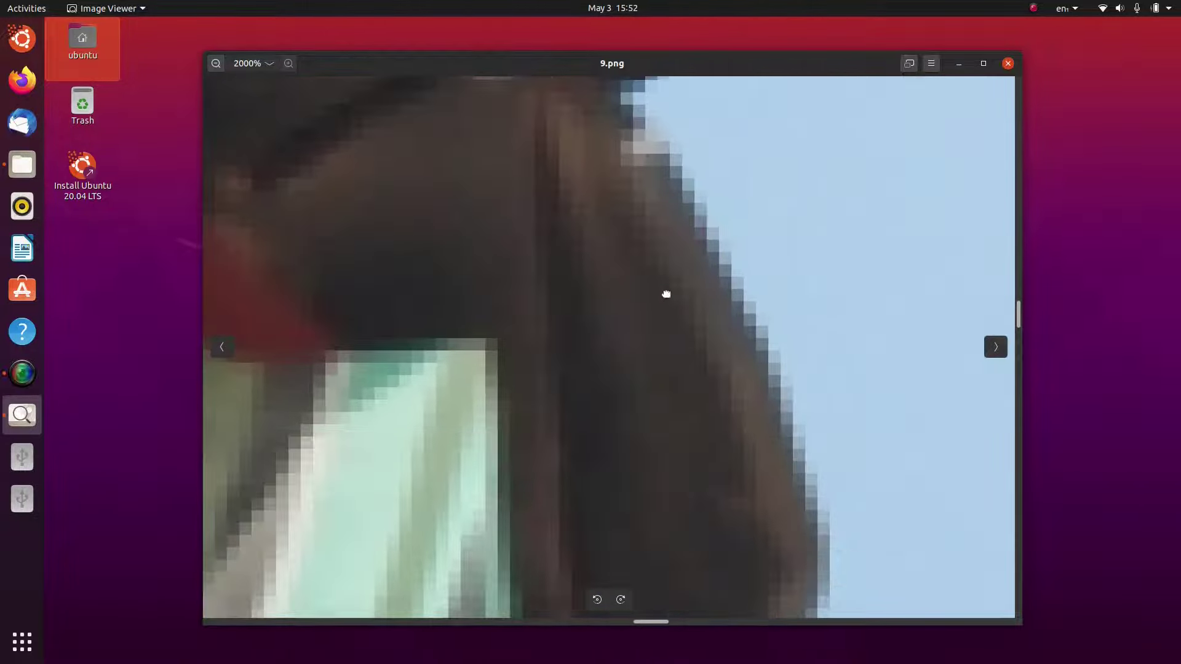
drag(666, 294, 805, 573)
drag(416, 303, 713, 442)
- Inspect the roof beams in 9.png at different magnifications and set the zoom to Best fit
scroll(711, 441, down, 2)
scroll(501, 490, down, 2)
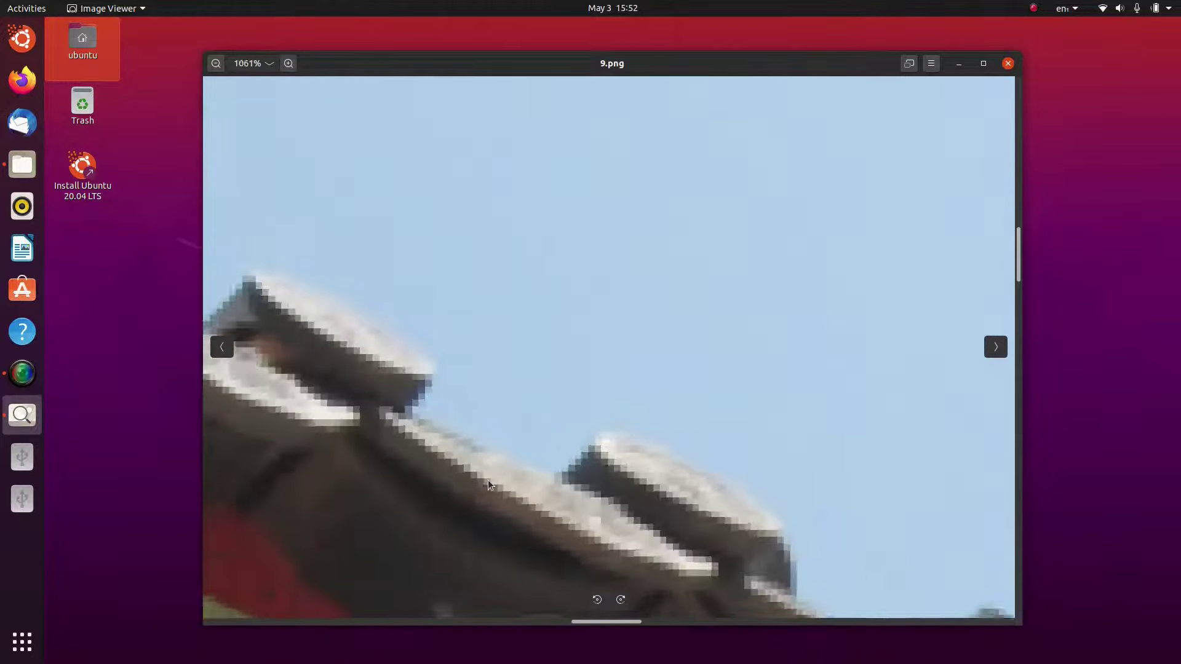
scroll(508, 456, down, 10)
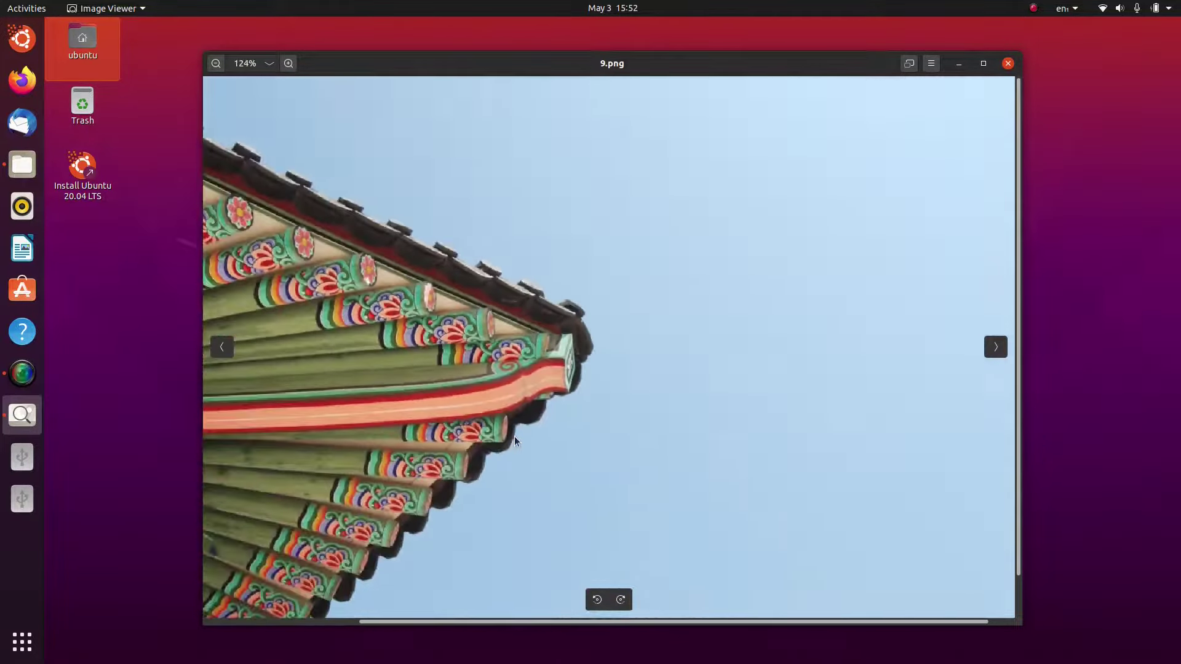
scroll(460, 317, up, 3)
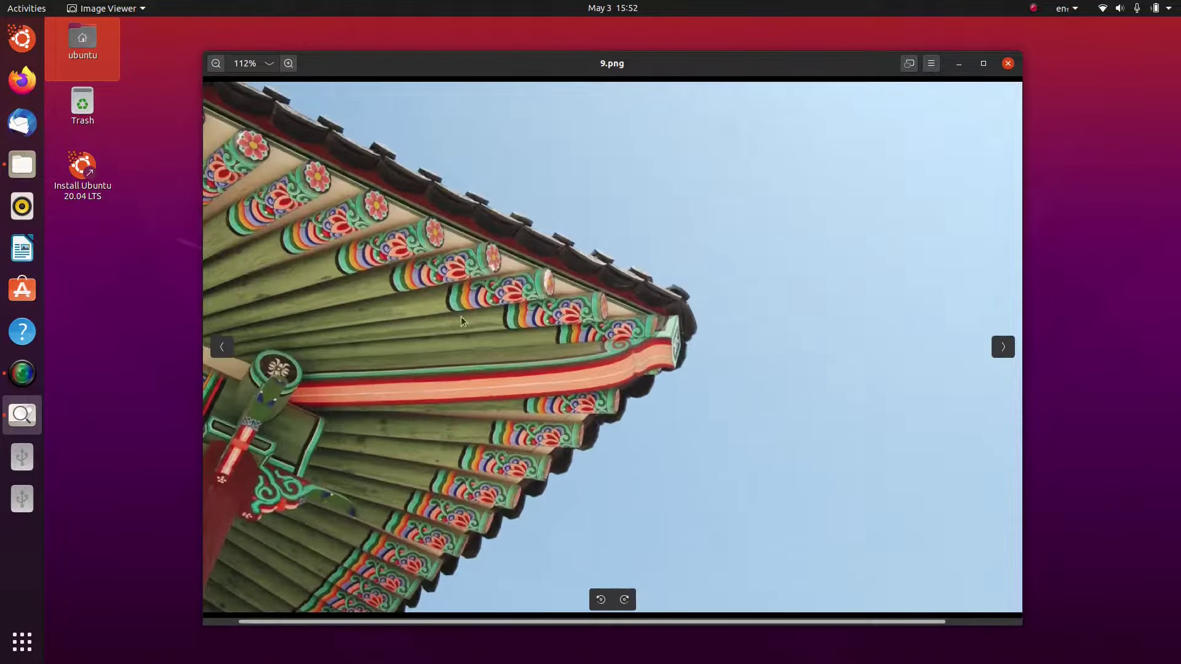
scroll(482, 346, up, 4)
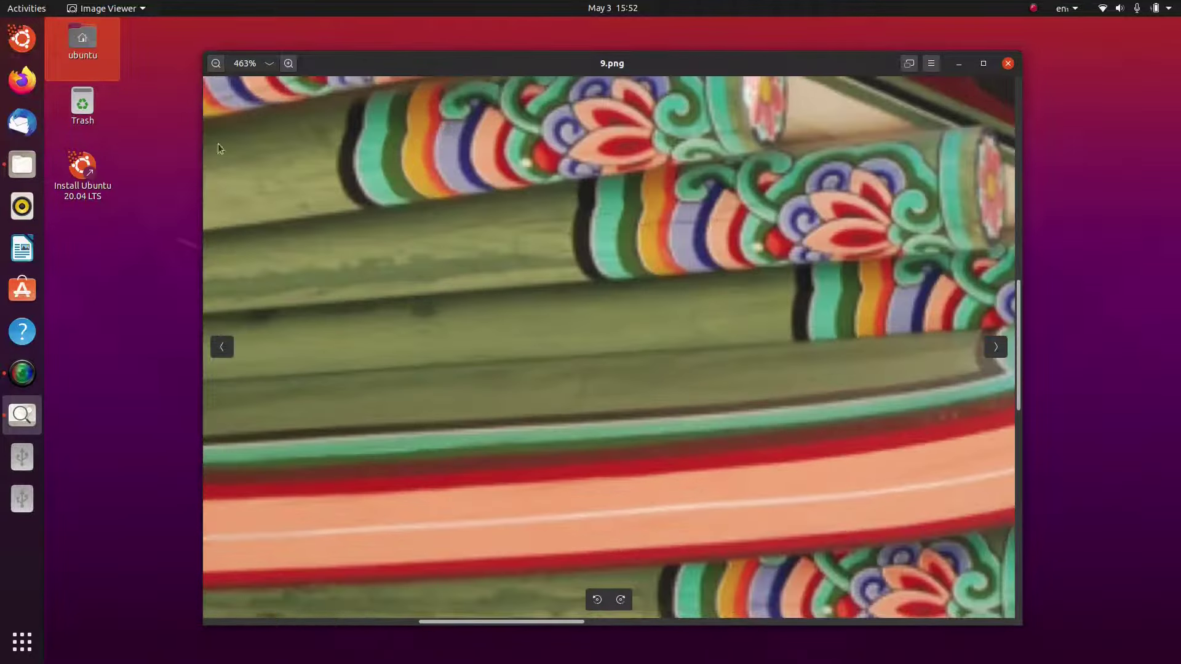
click(269, 64)
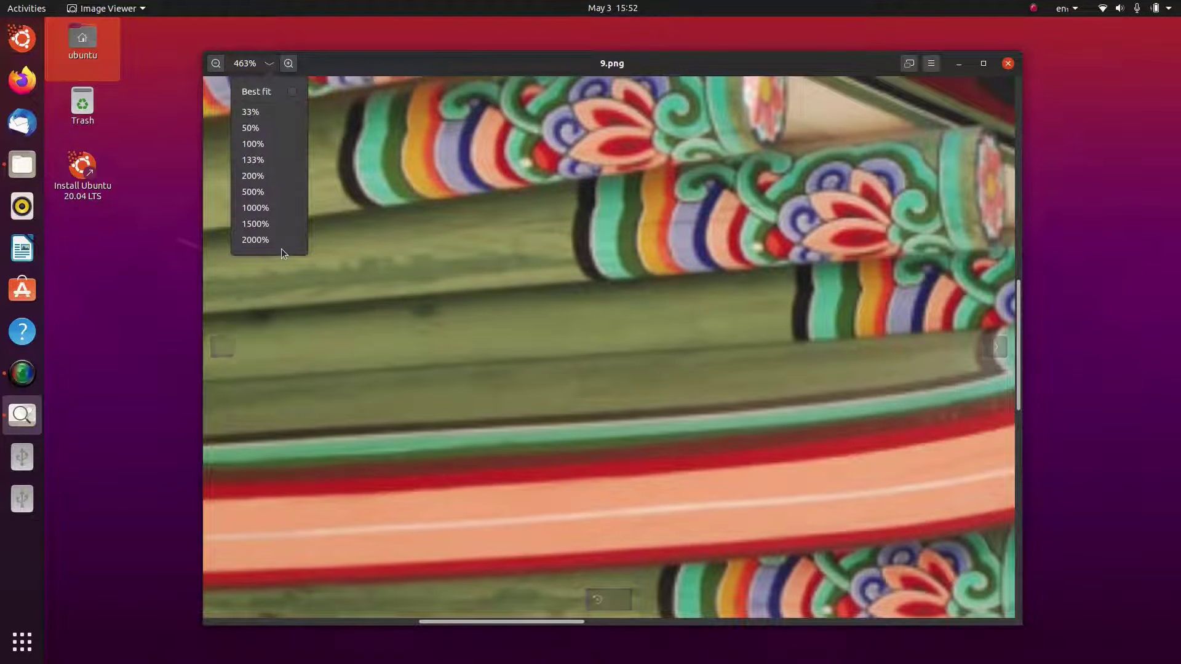
click(297, 93)
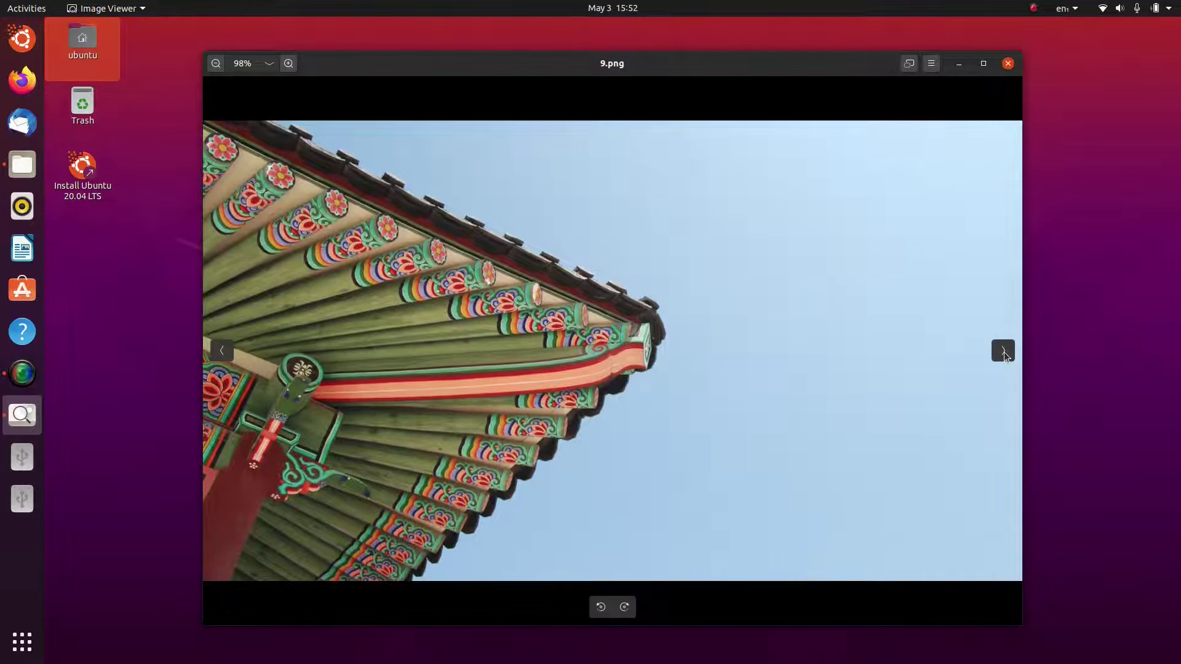
- Browse the following images as far as 17.jpg and go back to 15.jpg
click(1004, 351)
click(1004, 351)
click(1004, 352)
click(1004, 352)
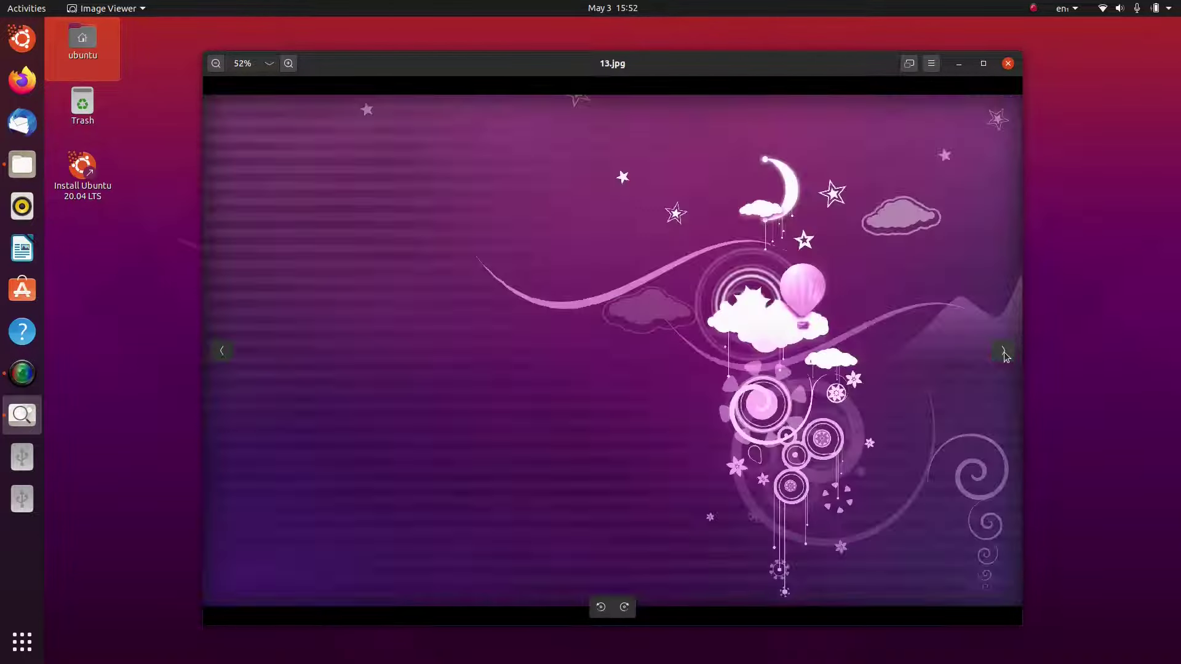
click(1004, 352)
click(1005, 352)
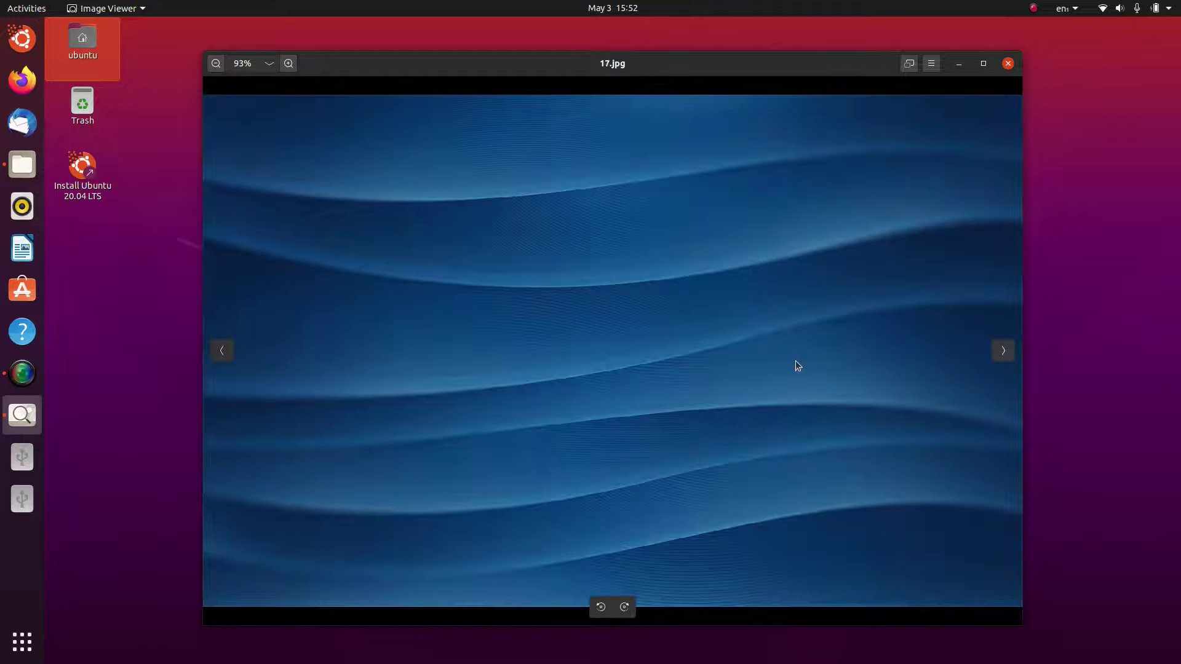
click(221, 356)
click(218, 357)
click(218, 357)
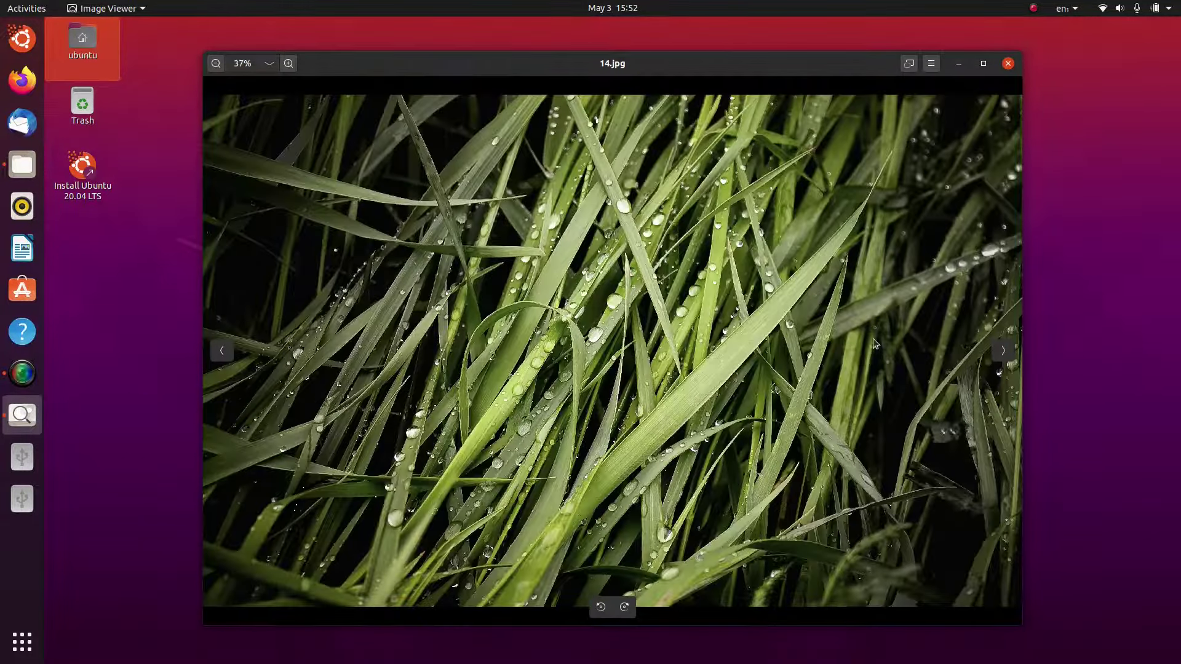
click(1002, 351)
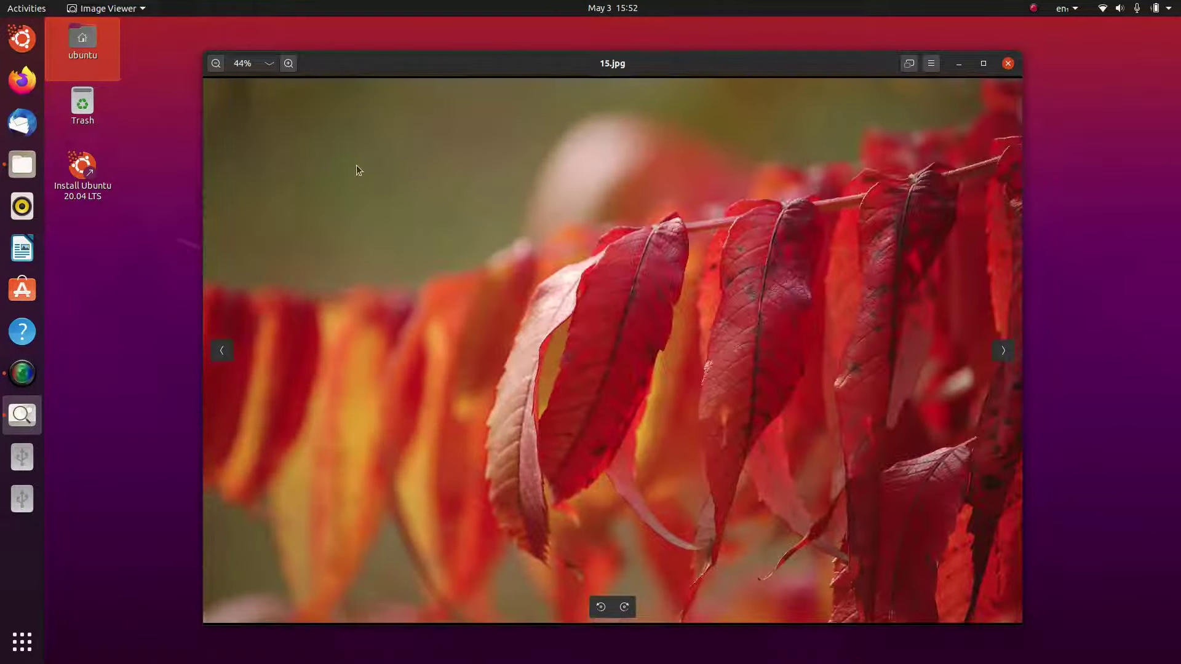
- Check the available zoom presets for 15.jpg, and show the image in fullscreen before returning to the window
click(270, 63)
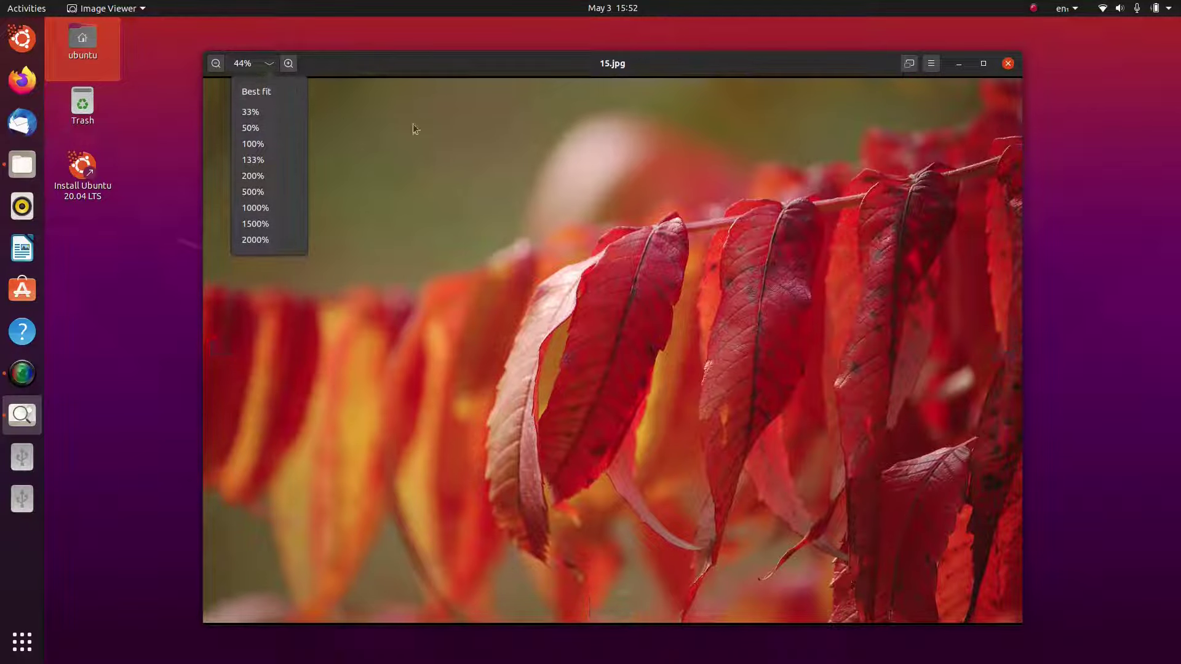
click(764, 136)
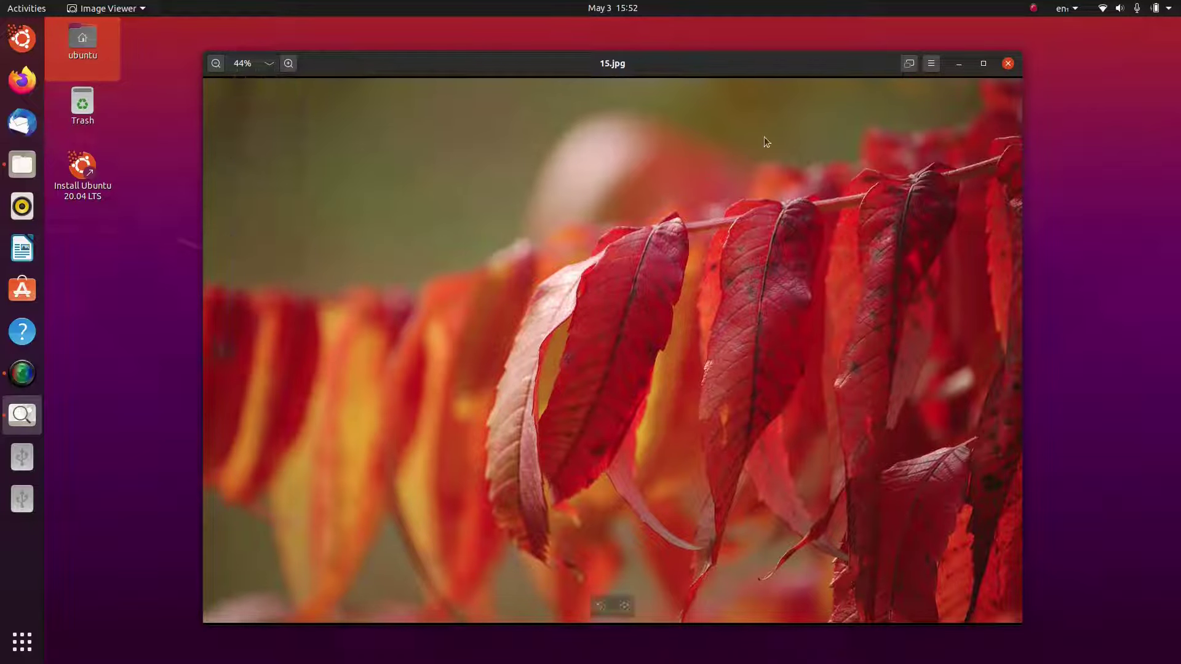
click(911, 64)
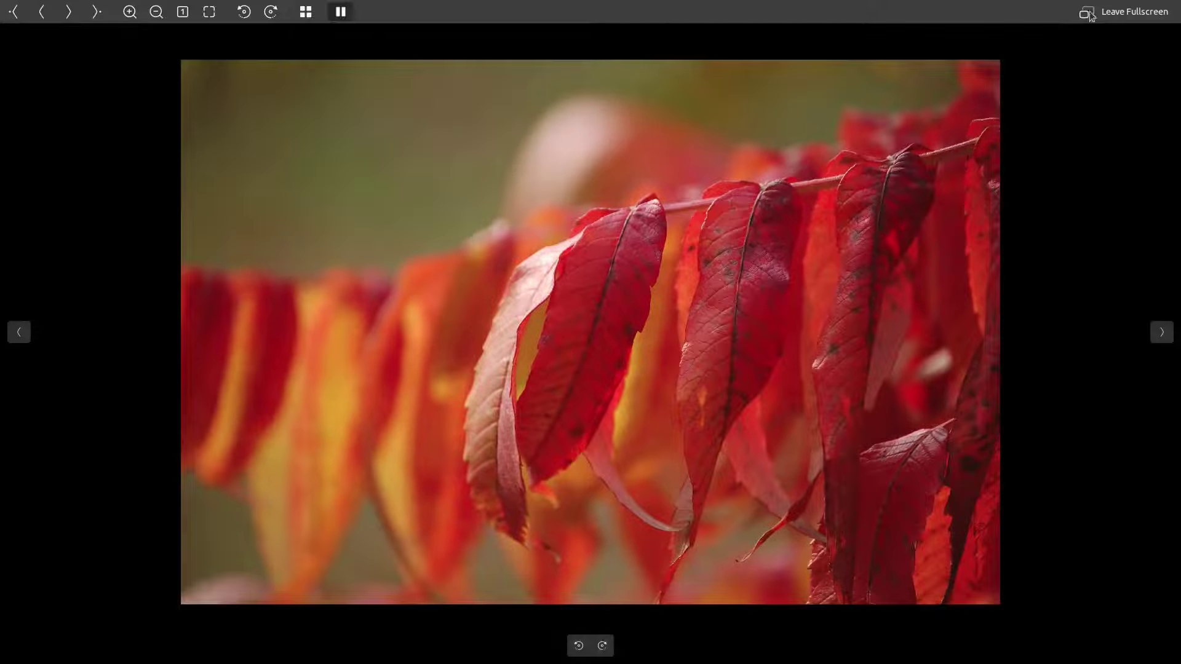
click(1126, 5)
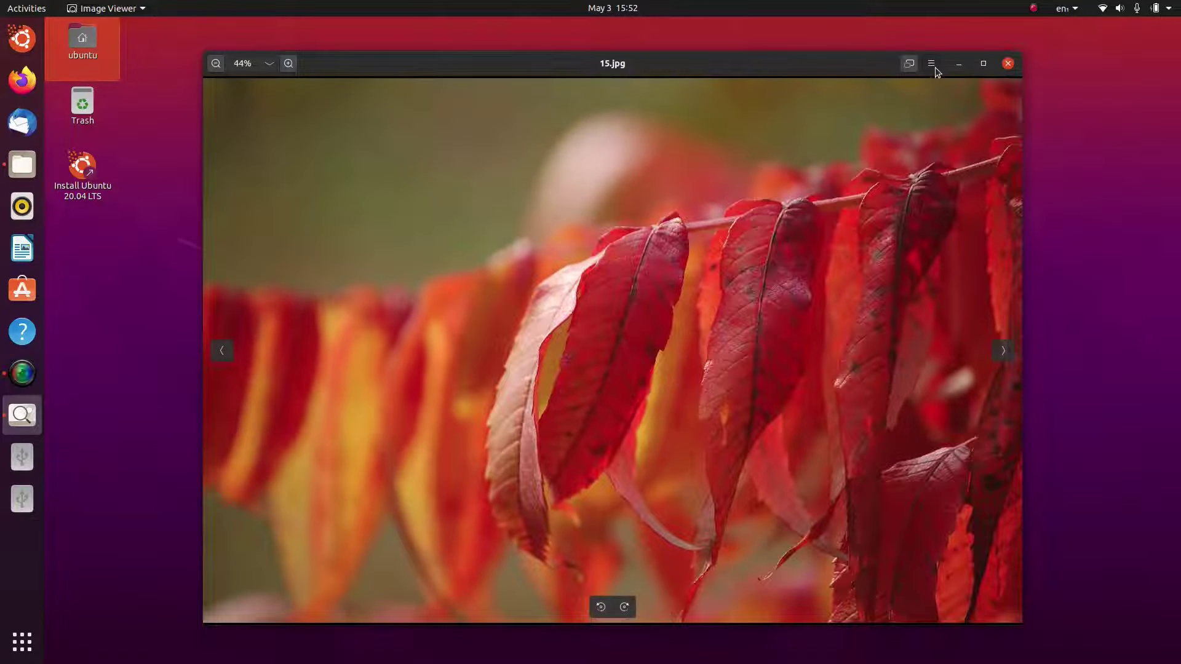
- Examine the image viewer's options, and enter and leave fullscreen for 15.jpg once more
click(933, 65)
click(812, 97)
click(905, 64)
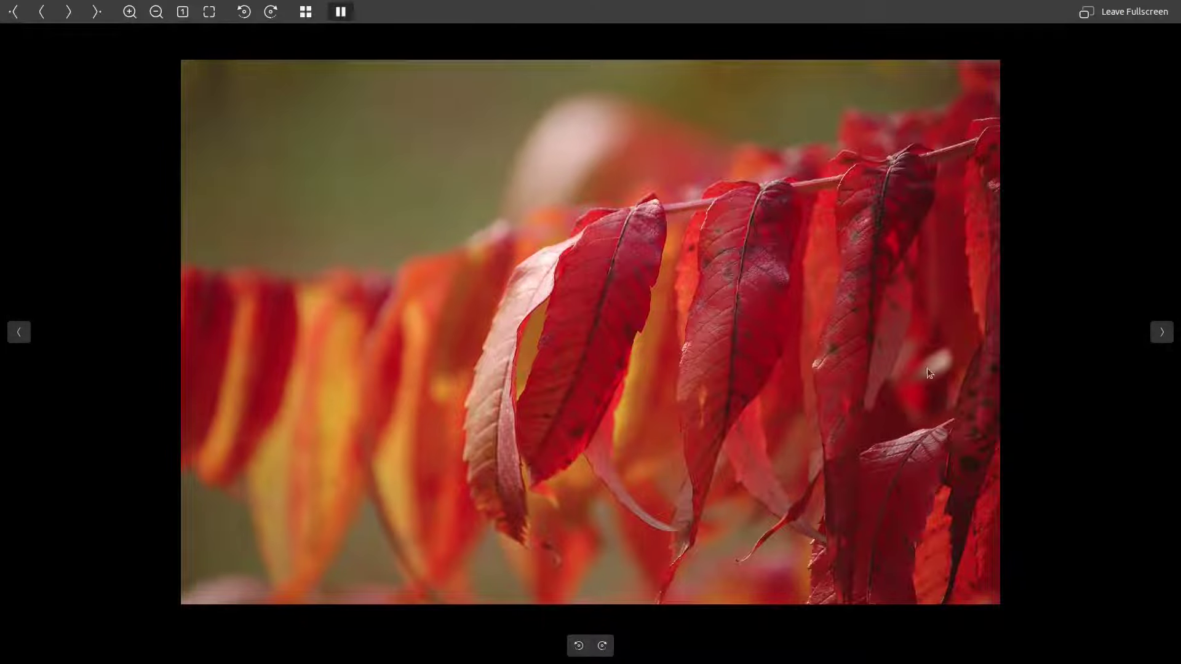
click(1087, 11)
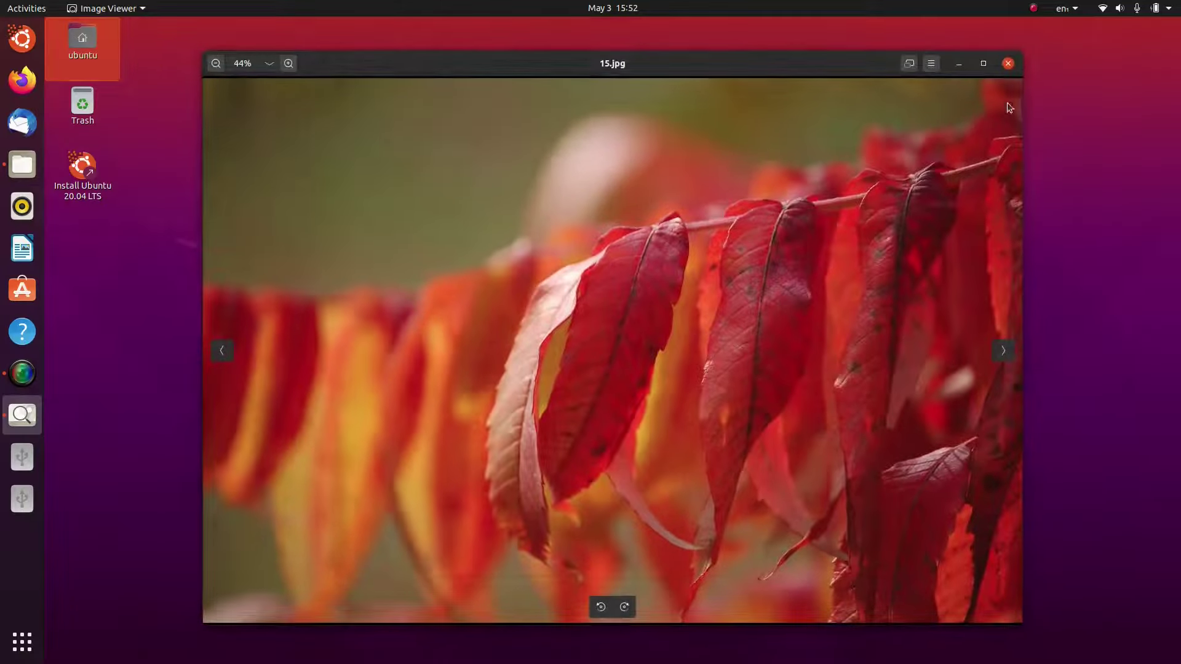
- Check the image viewer's application commands and close the program
click(117, 11)
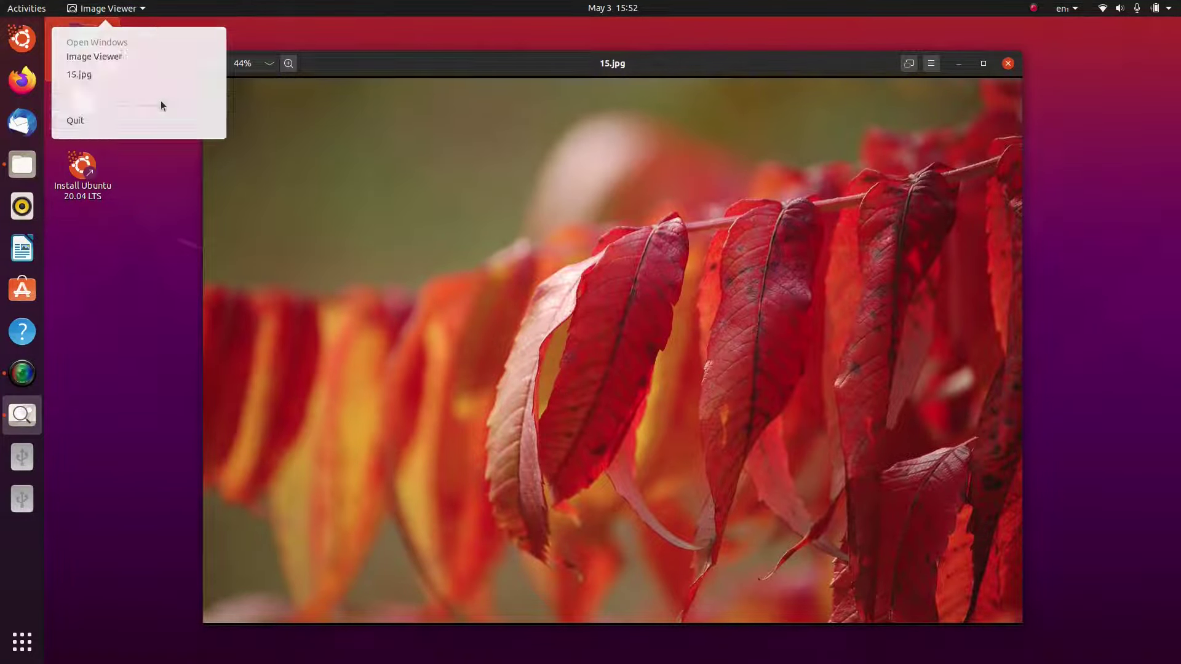
click(162, 105)
click(471, 375)
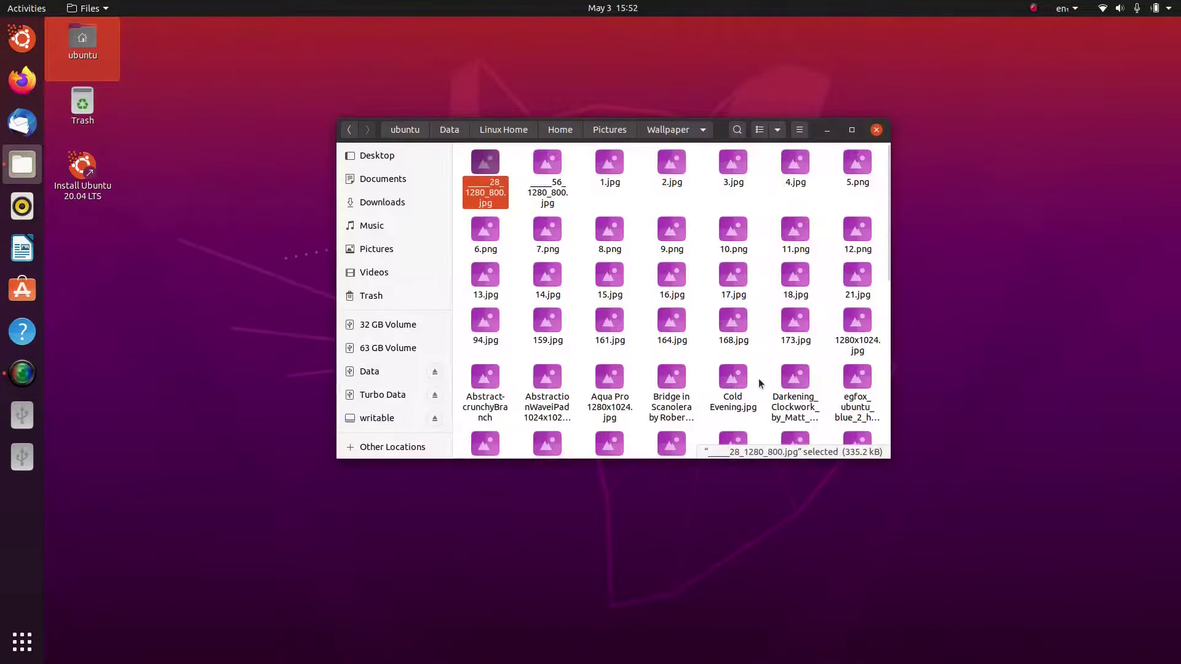
- Open the properties of _____56_1280_800.jpg and examine its permissions and the applications available to open it
right_click(564, 186)
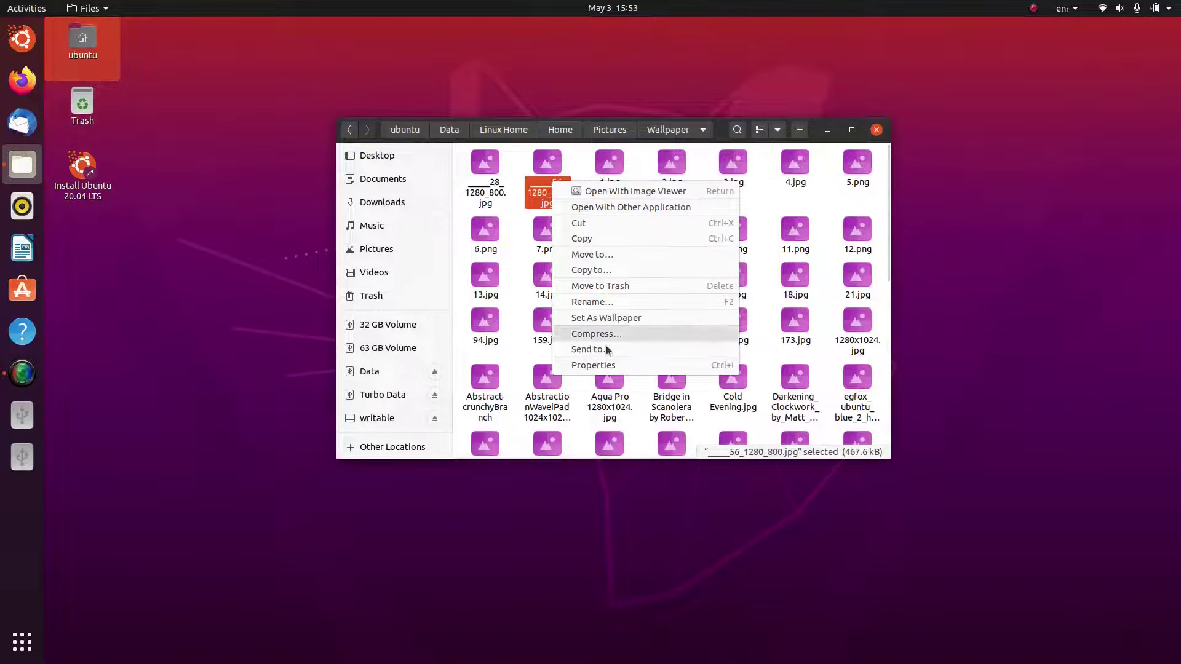
click(593, 362)
click(569, 176)
click(655, 177)
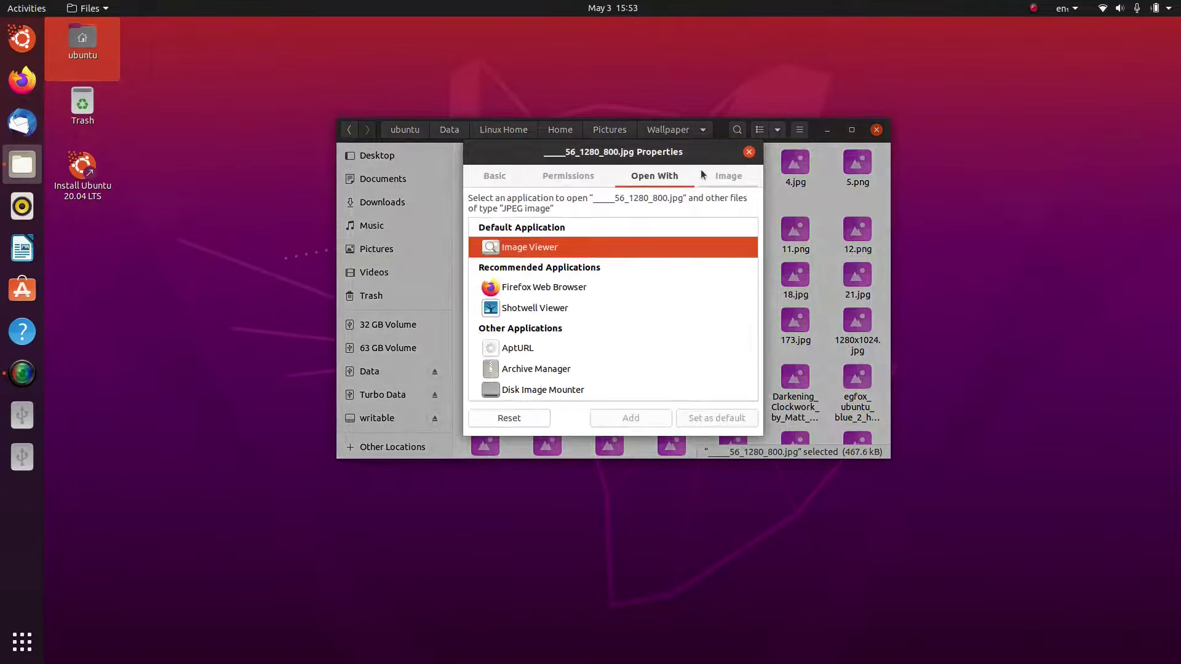
scroll(634, 269, down, 5)
scroll(621, 335, up, 5)
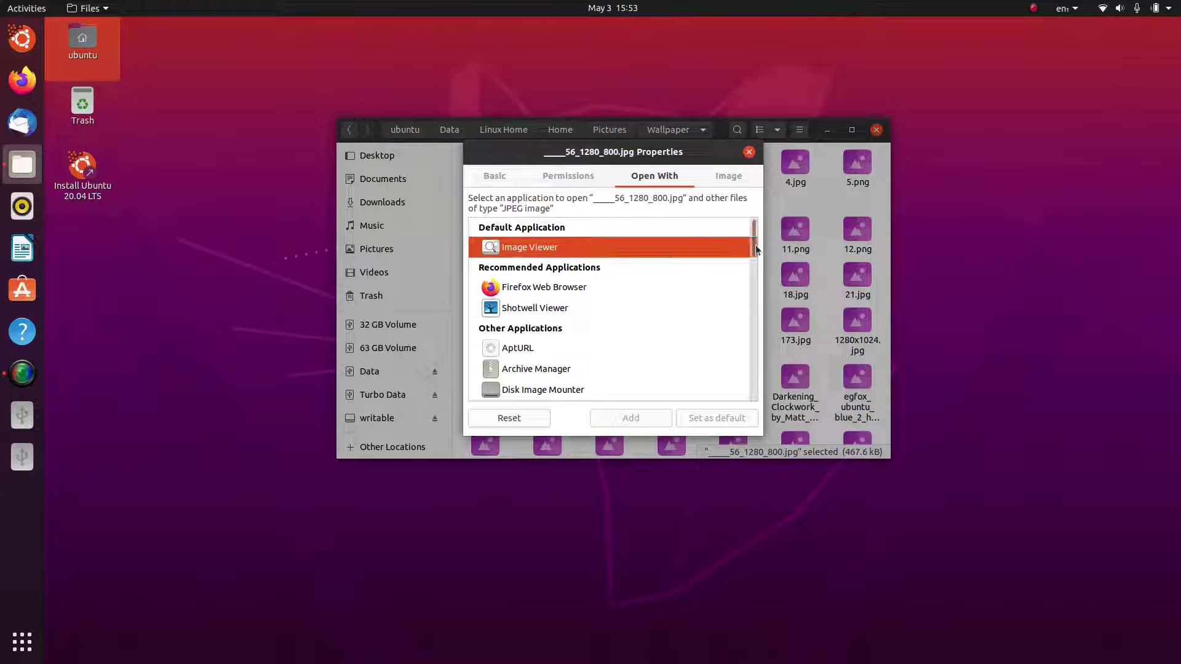
drag(755, 245, 779, 379)
scroll(602, 372, up, 10)
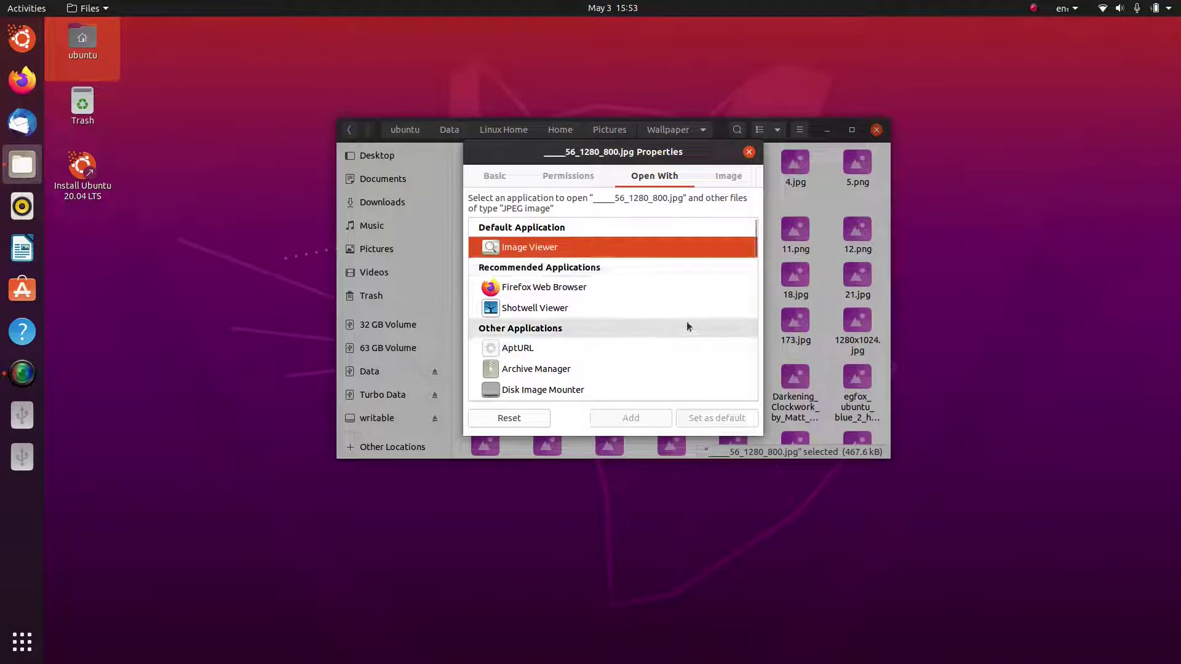
- Set Firefox Web Browser as the default application for JPEG images and close the properties dialog
click(595, 291)
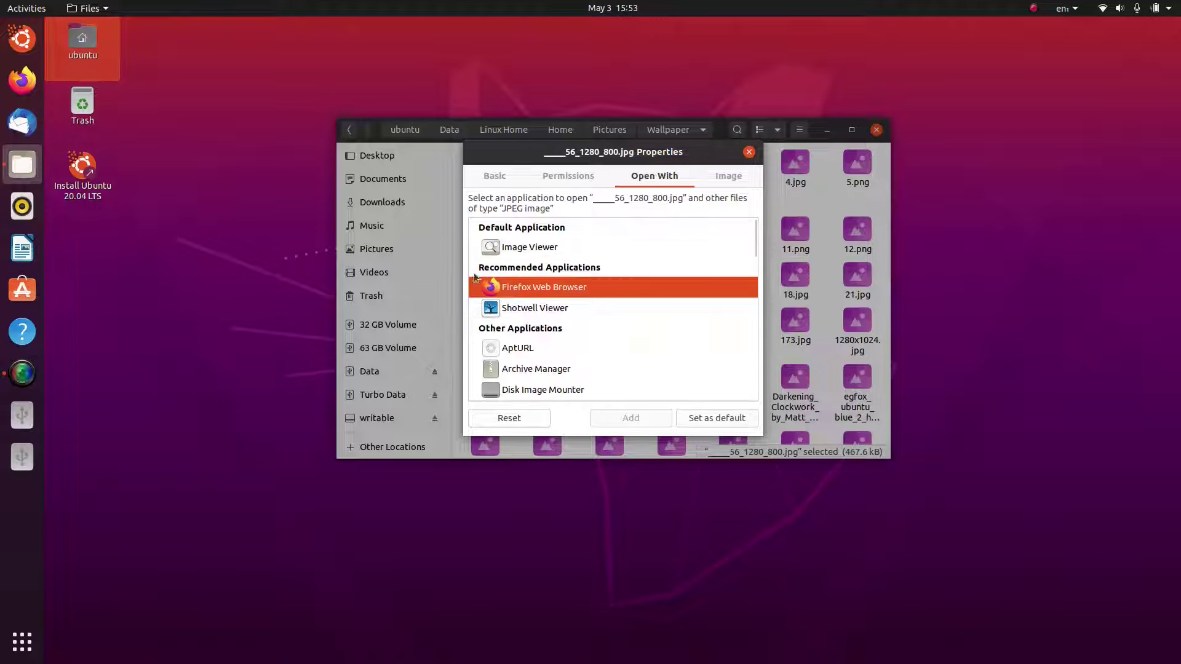
click(700, 422)
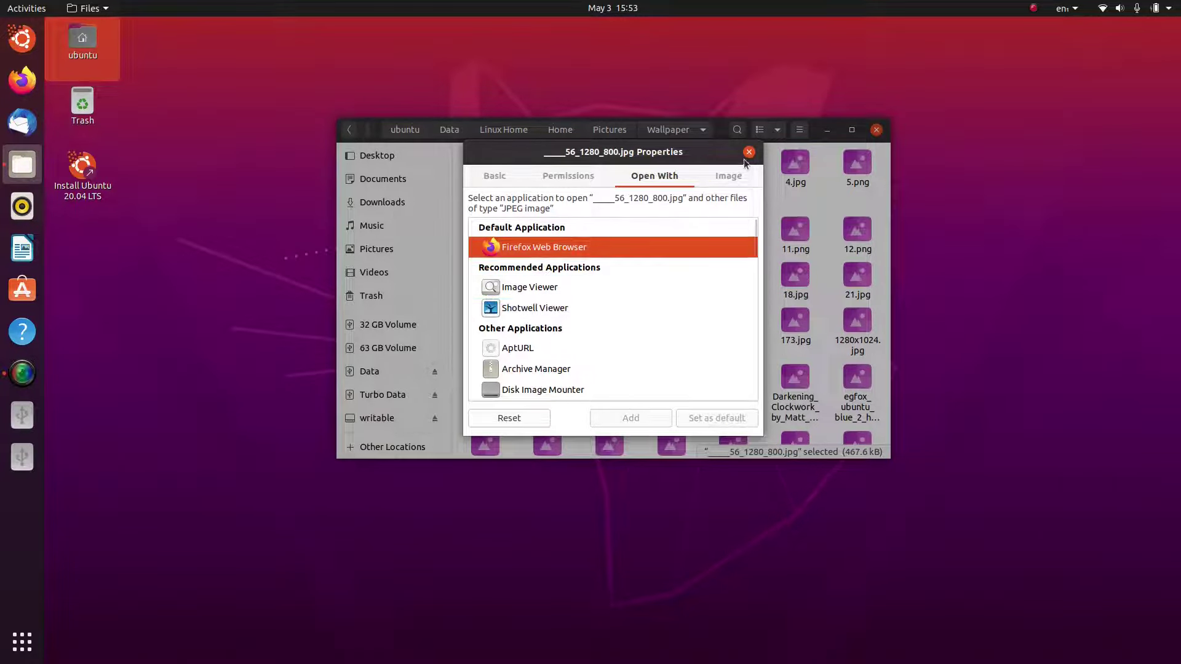
click(748, 152)
- Try to open _____56_1280_800.jpg in its default application, Firefox, and switch to the Firefox Privacy Notice page
double_click(554, 181)
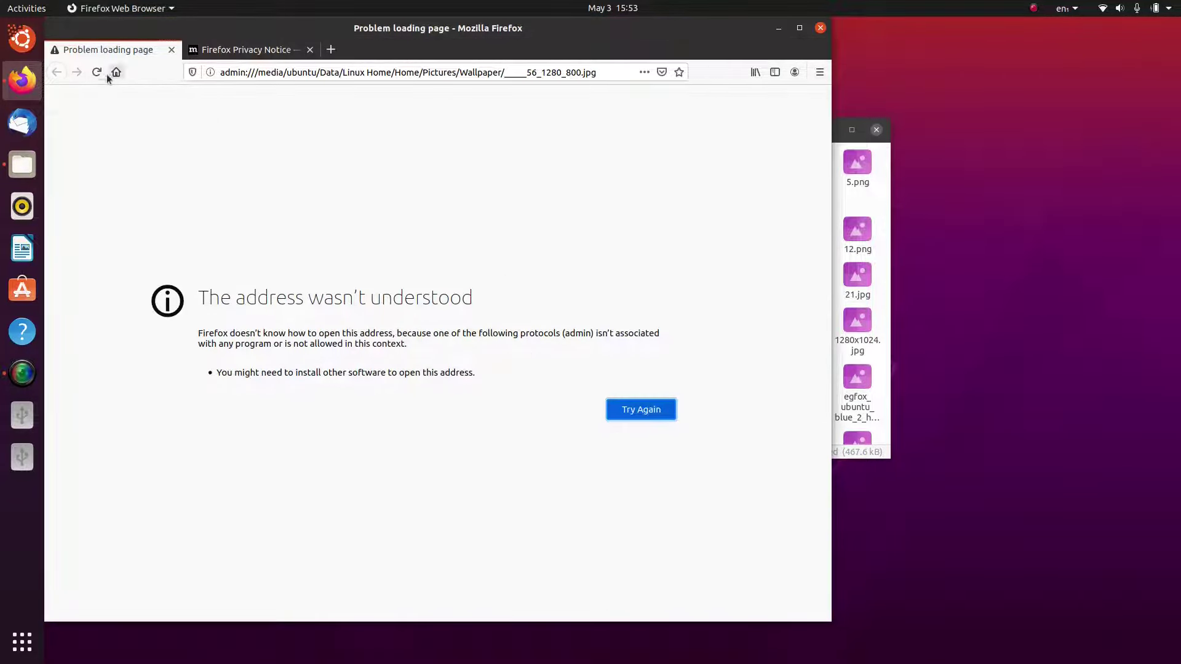
click(272, 49)
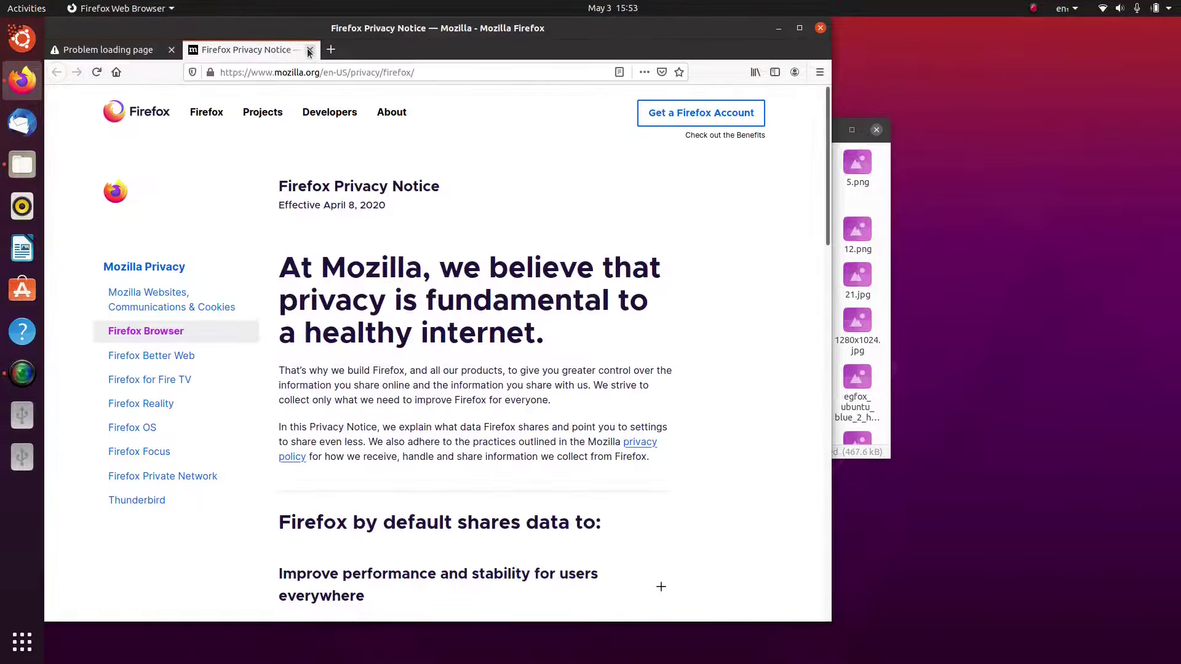
- Close the Firefox Privacy Notice page and quit Firefox
click(309, 49)
drag(831, 26, 691, 83)
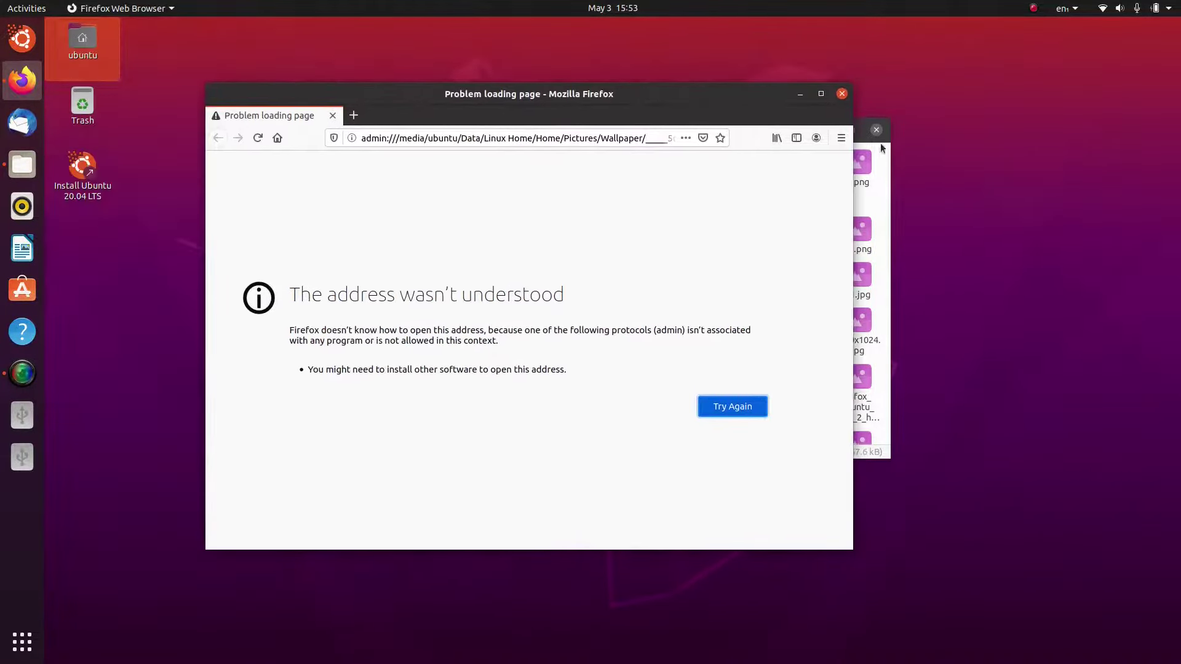
key(alt+F4)
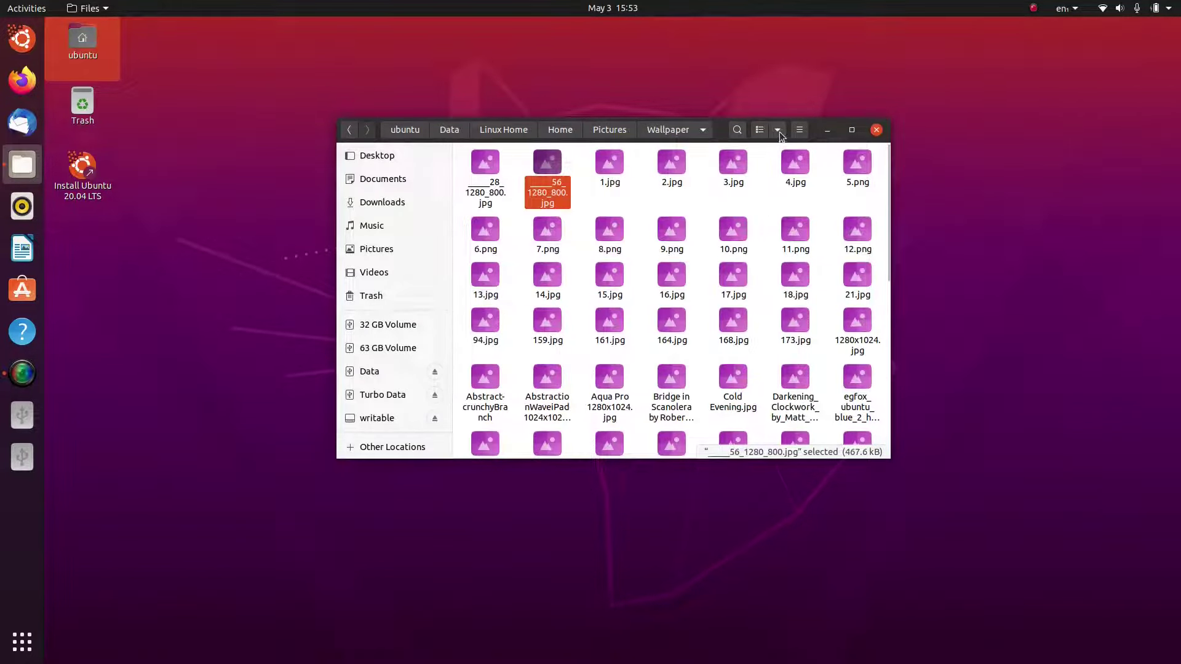
- Go from the Wallpaper folder up to Linux Home, open its Home folder and look through the contents
click(620, 134)
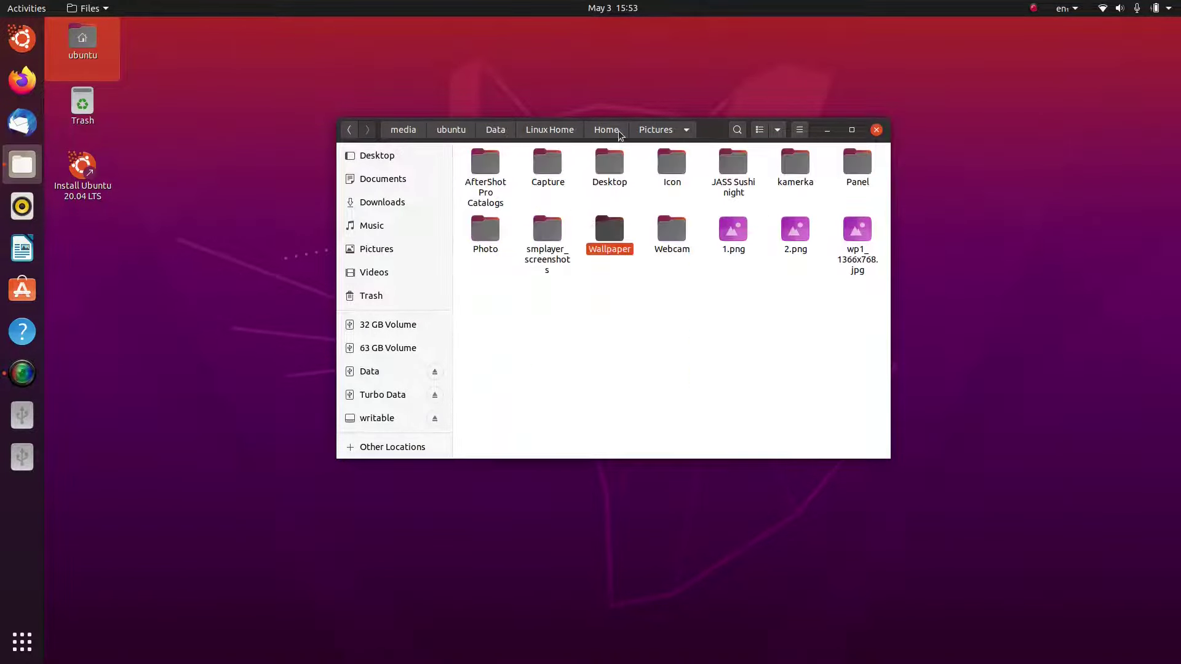
click(566, 131)
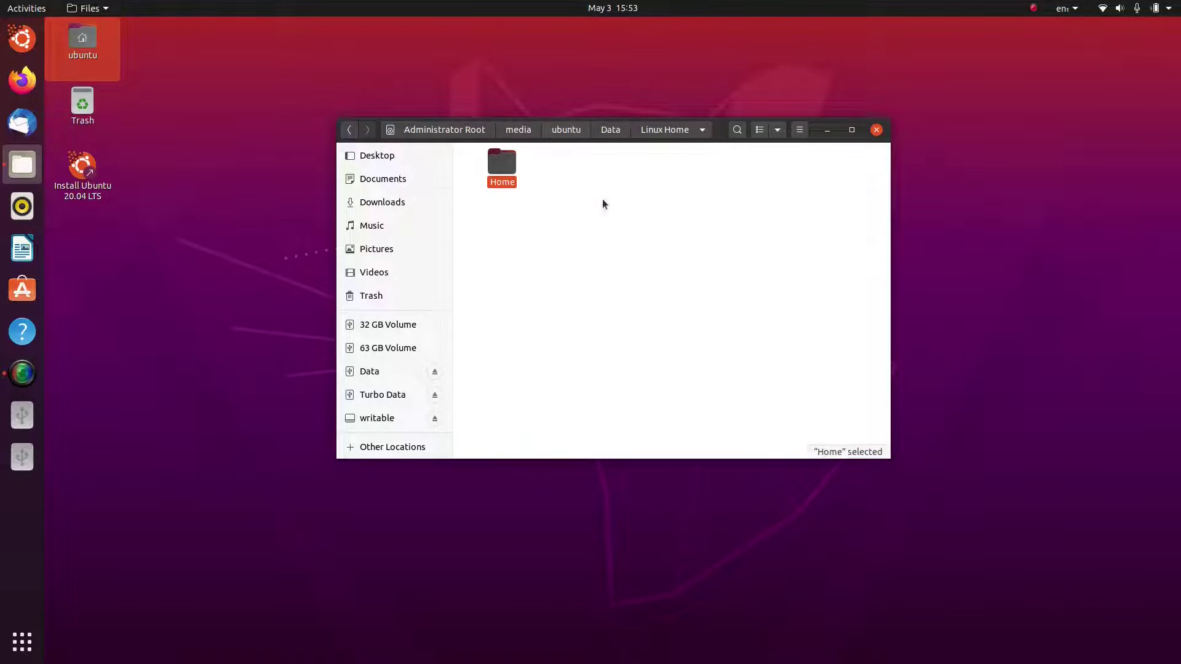
double_click(495, 168)
scroll(604, 280, down, 3)
scroll(605, 279, up, 3)
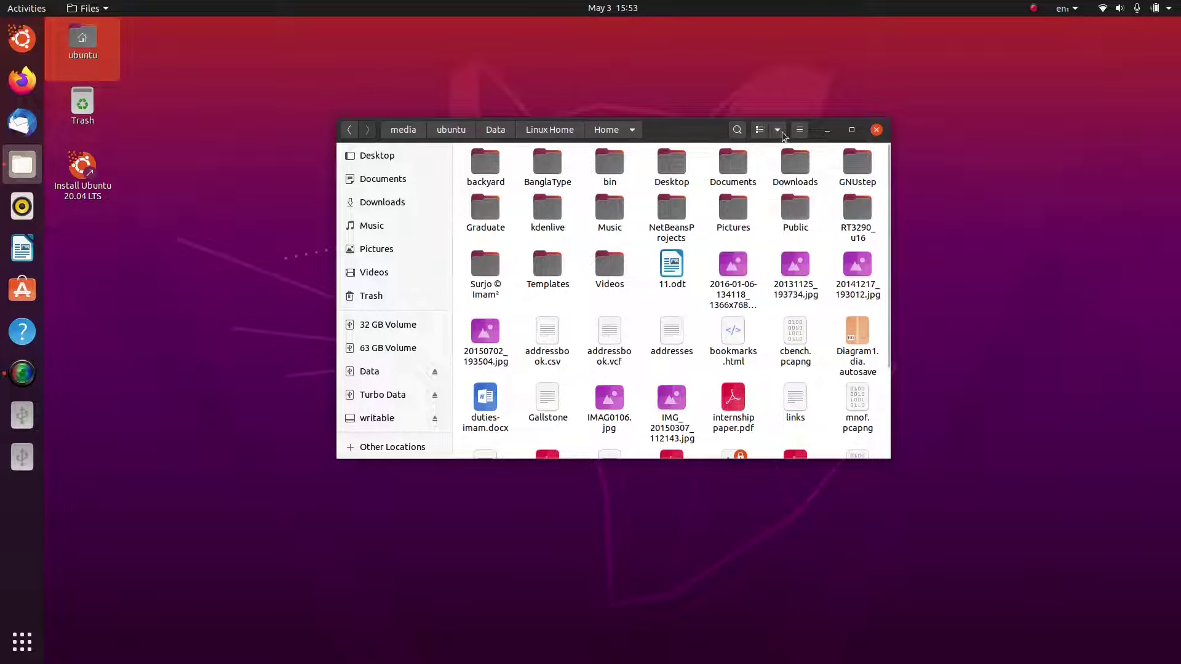
- Show the Home folder as a list and look through its files, sizes and modification dates
click(761, 134)
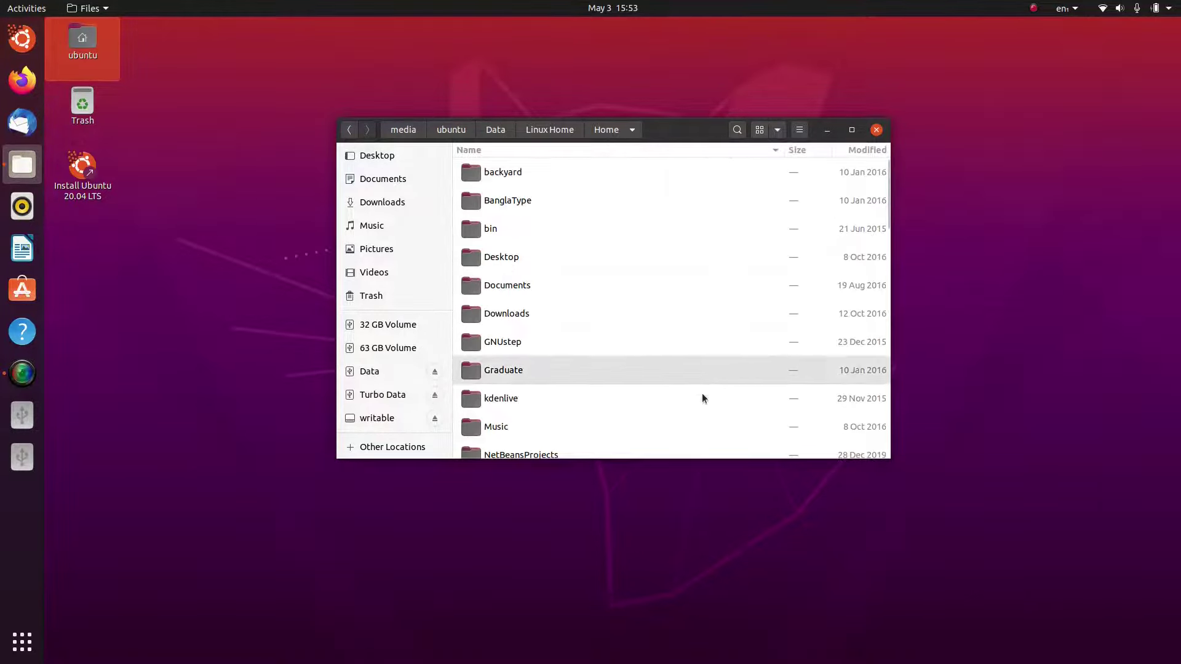
scroll(674, 300, down, 6)
scroll(672, 301, up, 6)
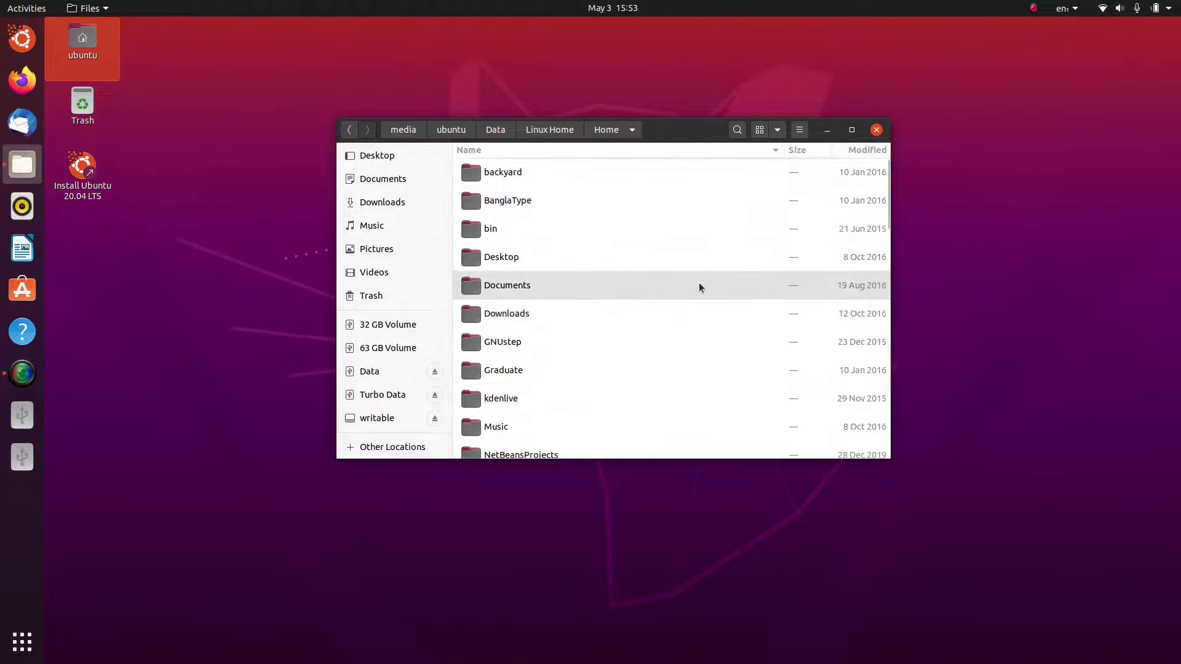
scroll(696, 285, down, 15)
scroll(687, 329, down, 1)
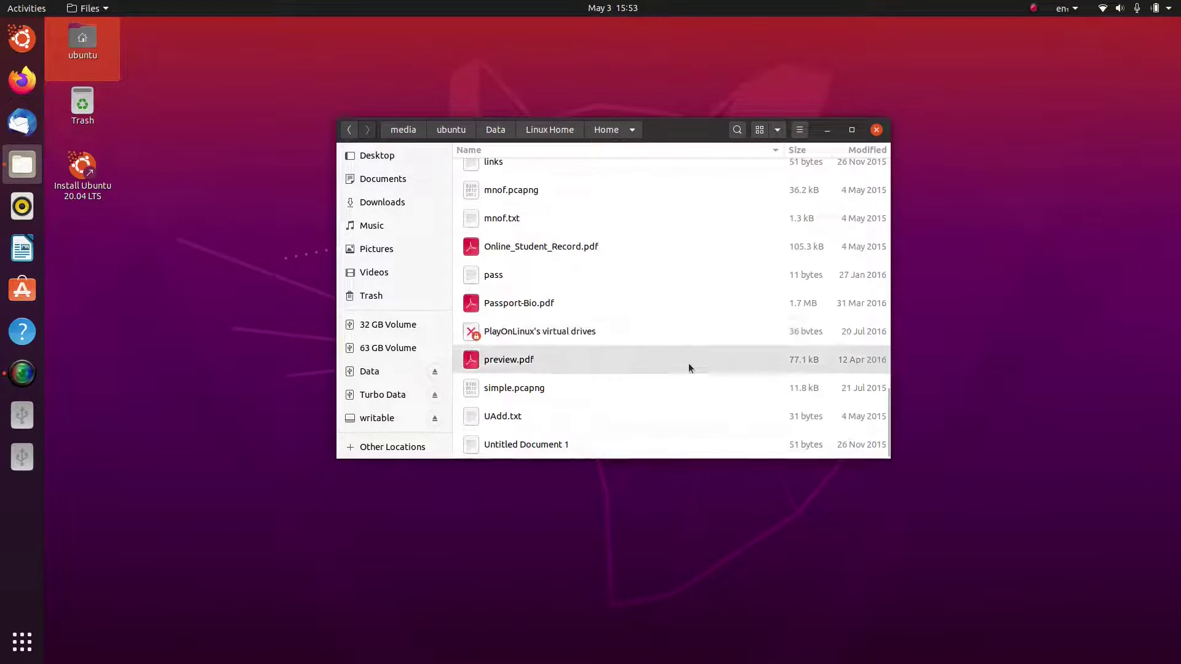
scroll(689, 363, up, 5)
scroll(697, 376, up, 10)
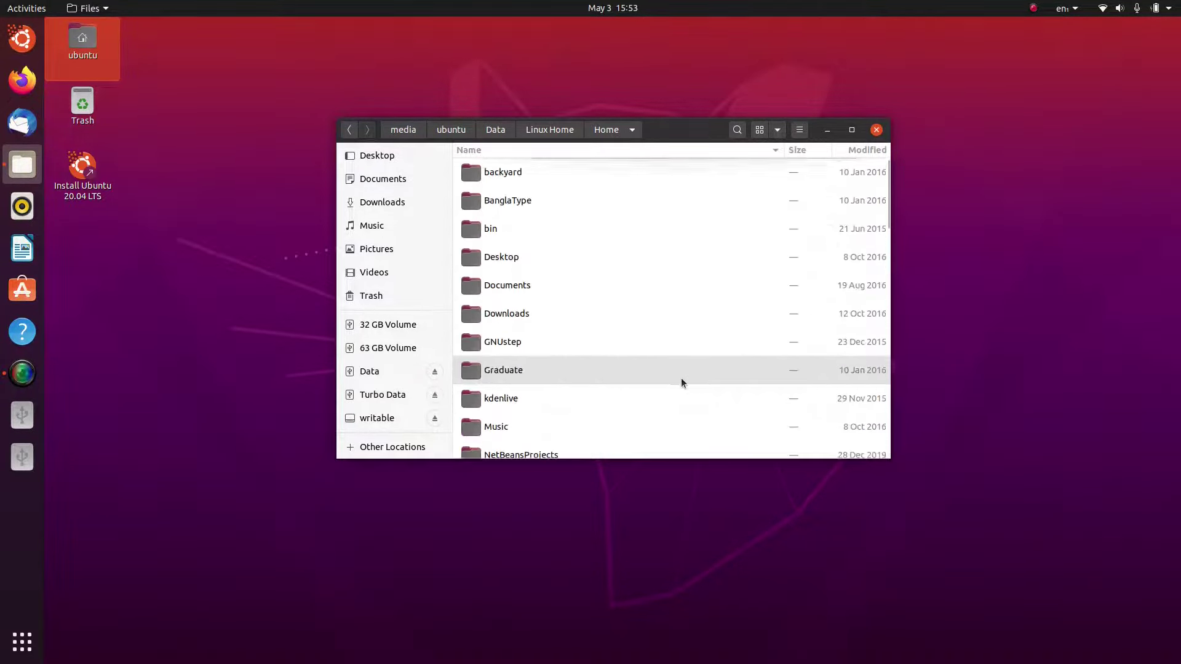
drag(889, 204, 898, 179)
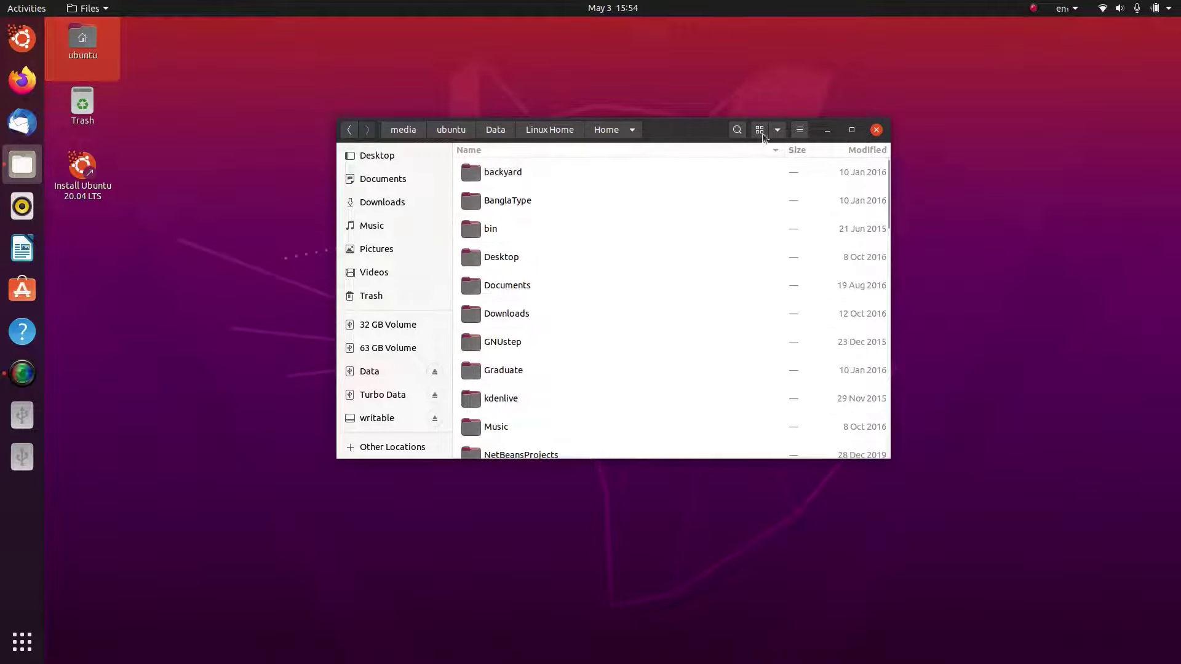
- Select several folders in the list, ending with Graduate, and return the Home folder to icon view
click(593, 204)
click(566, 230)
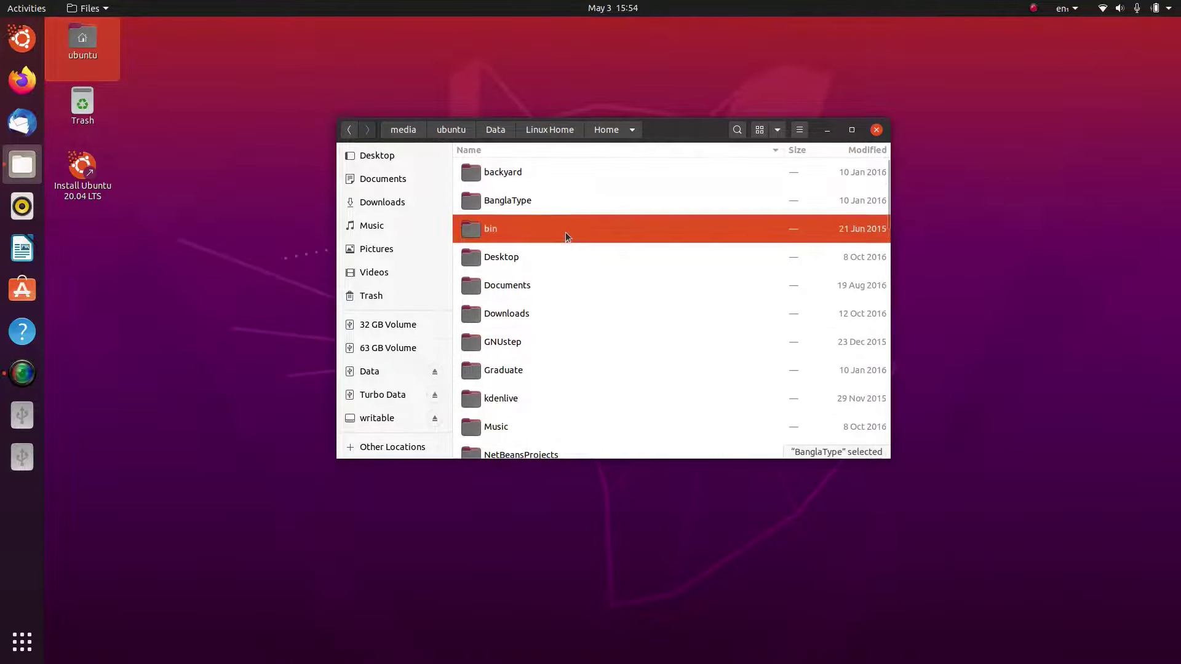
click(570, 285)
click(579, 342)
click(583, 286)
click(616, 313)
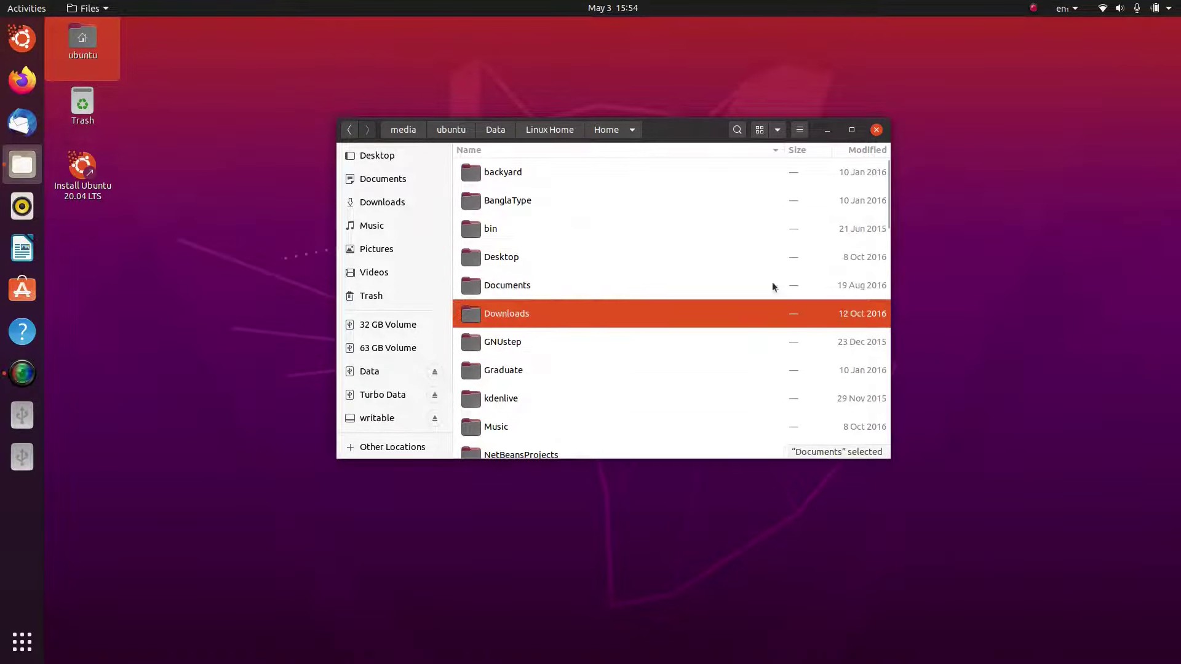
drag(773, 228, 695, 313)
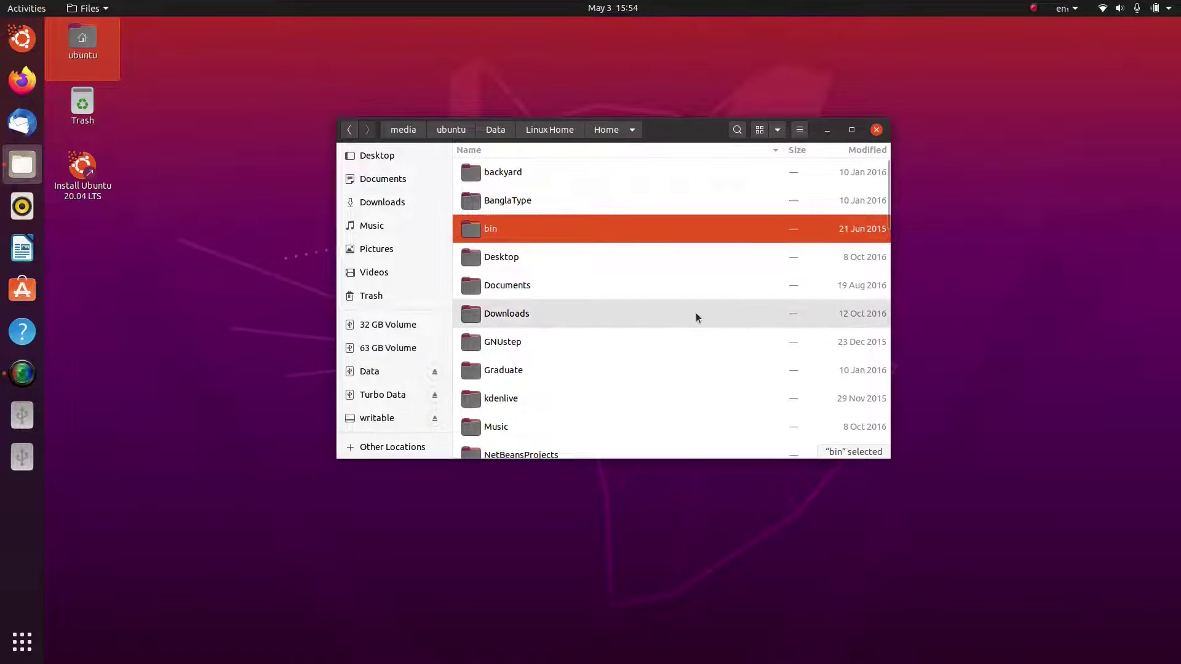
click(676, 314)
click(677, 369)
click(762, 130)
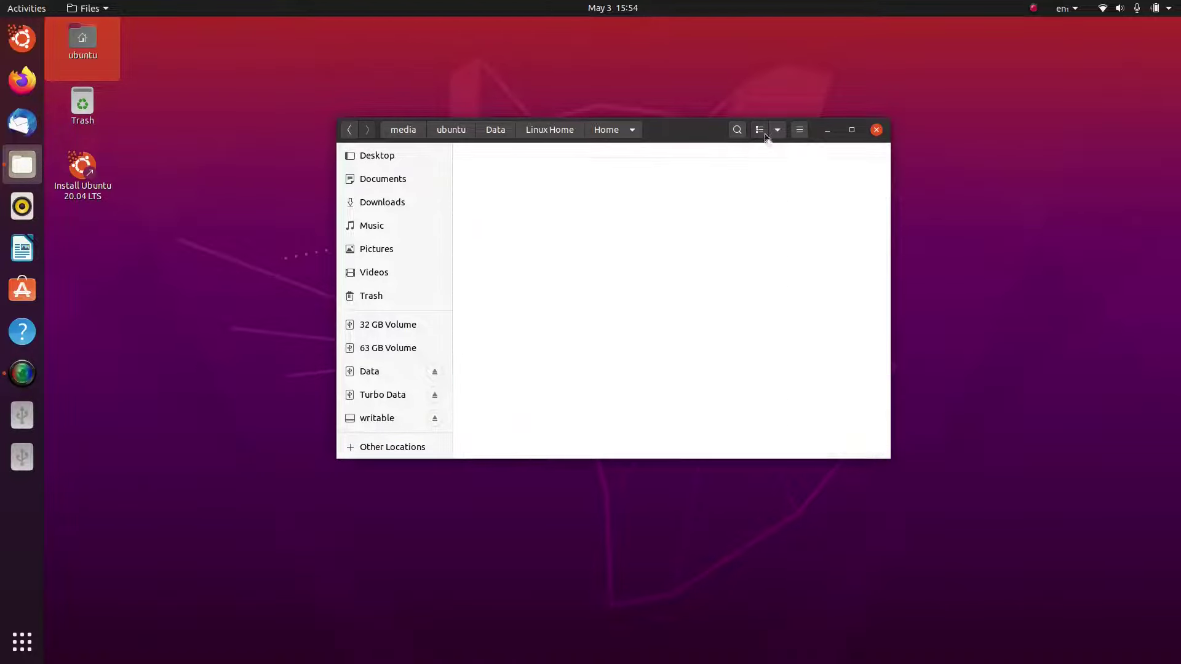
scroll(707, 308, down, 5)
scroll(683, 356, up, 5)
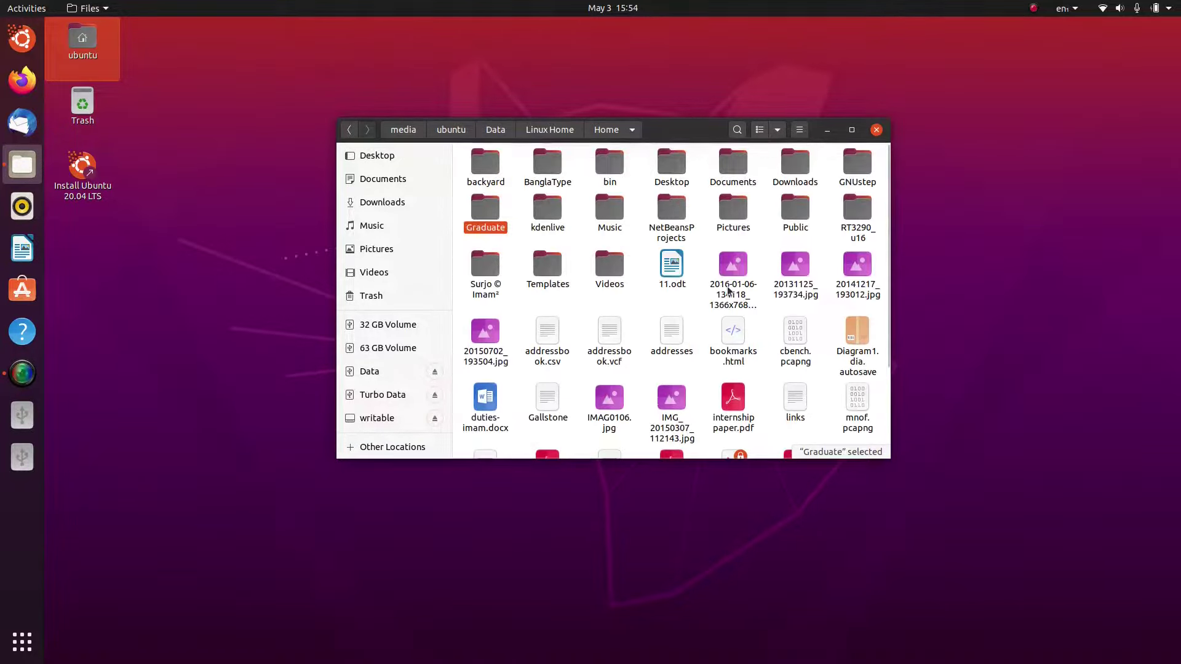
- Open the folder search and set its filter to match by File Name
click(738, 131)
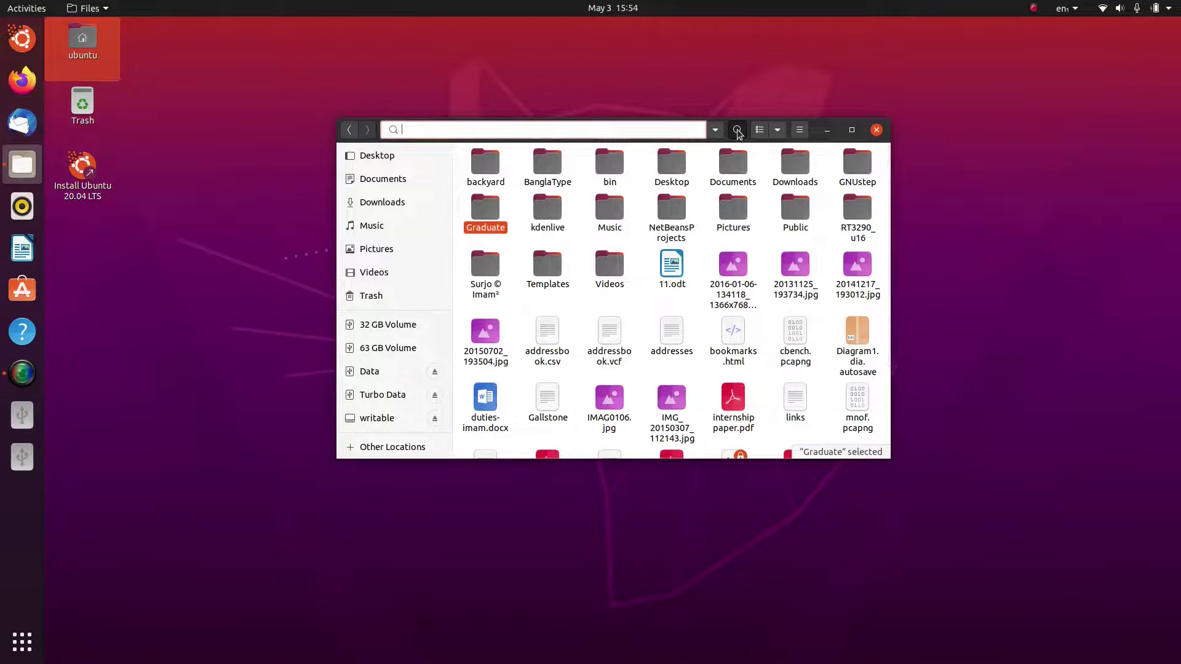
click(738, 130)
click(737, 131)
click(738, 130)
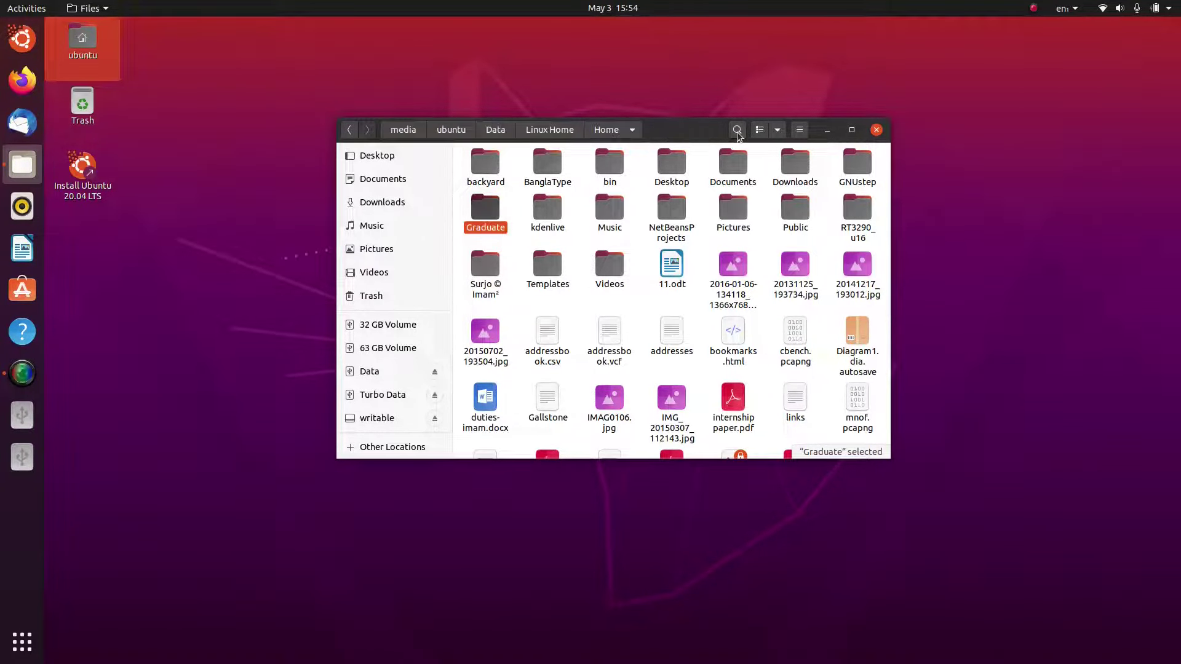
click(737, 131)
click(714, 130)
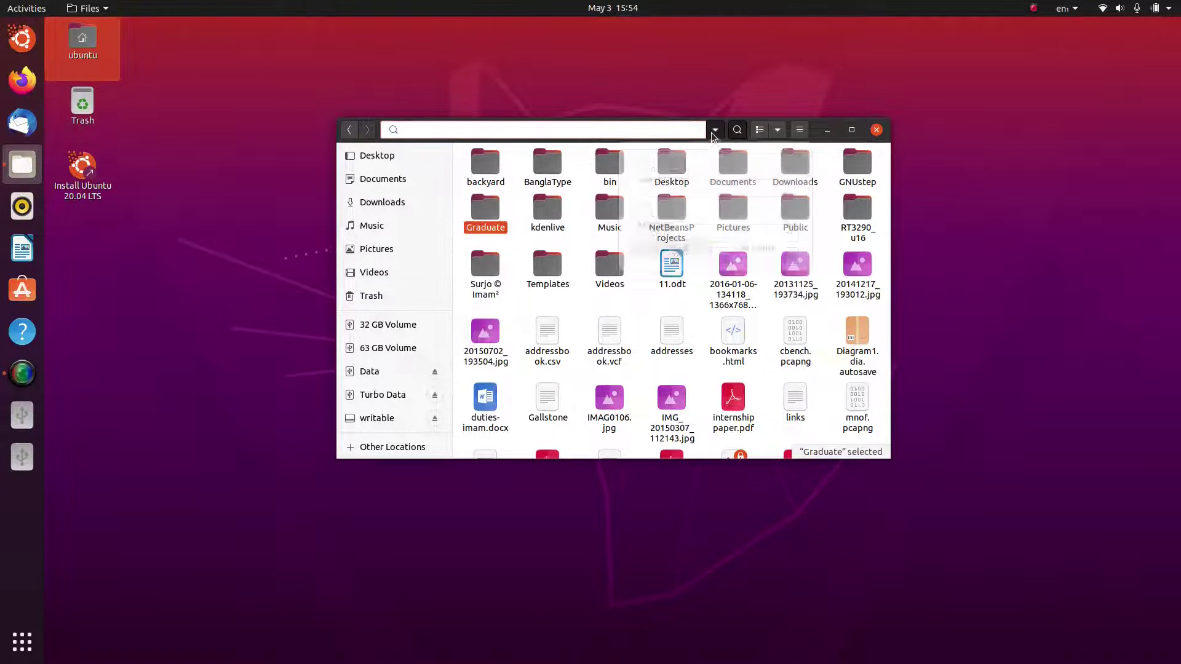
click(715, 131)
click(715, 131)
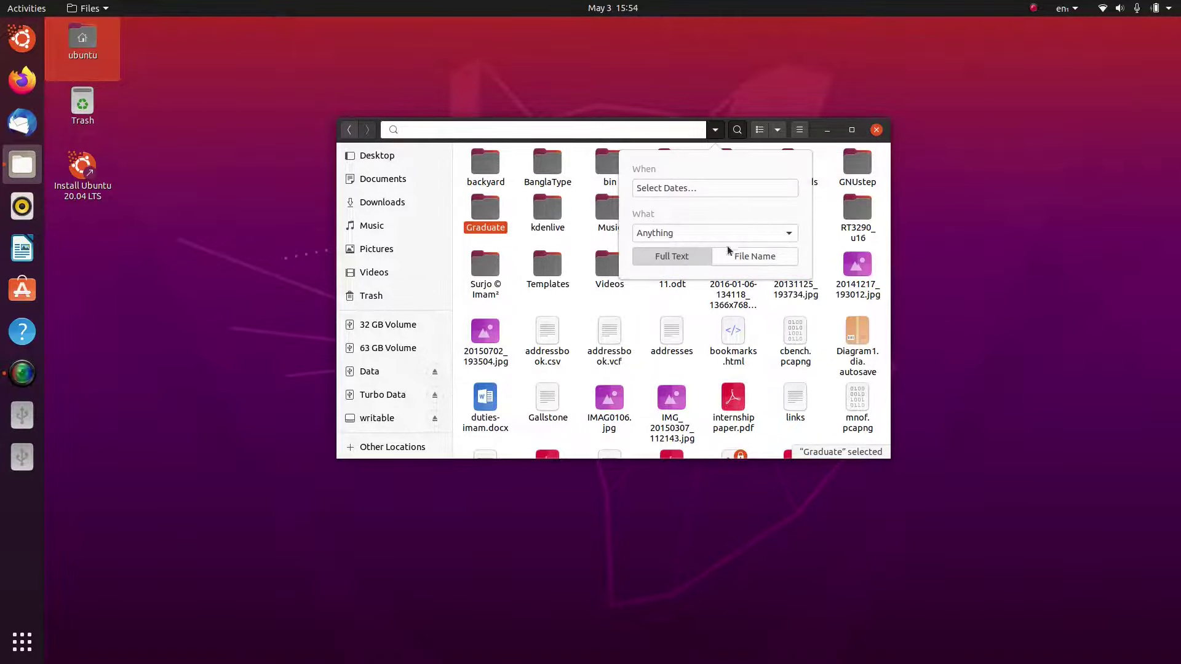
click(761, 262)
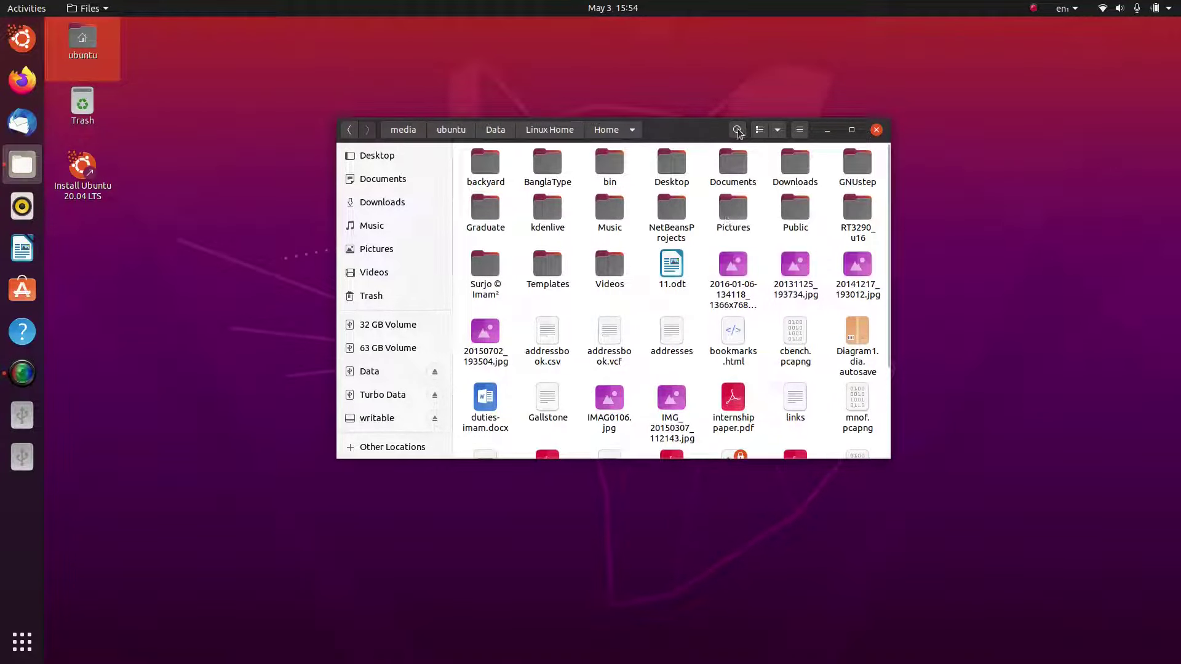
- Examine the search filter's file type and date options, and close the search
click(738, 129)
click(716, 131)
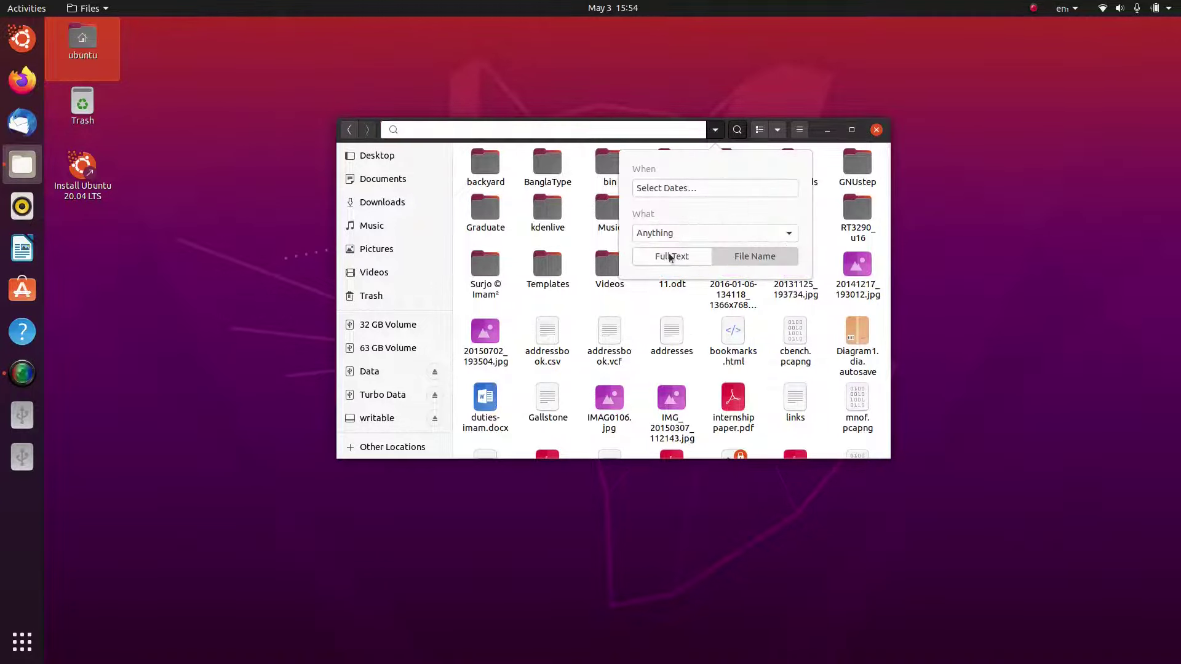
click(685, 232)
scroll(709, 336, down, 1)
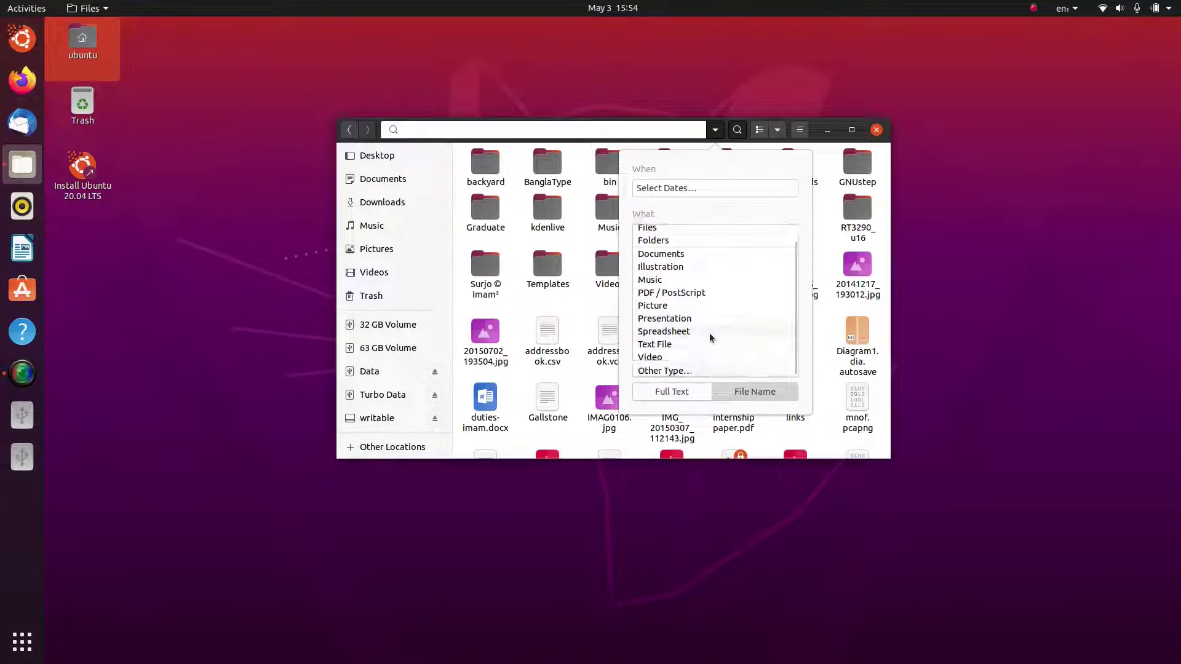
scroll(707, 337, up, 1)
click(707, 194)
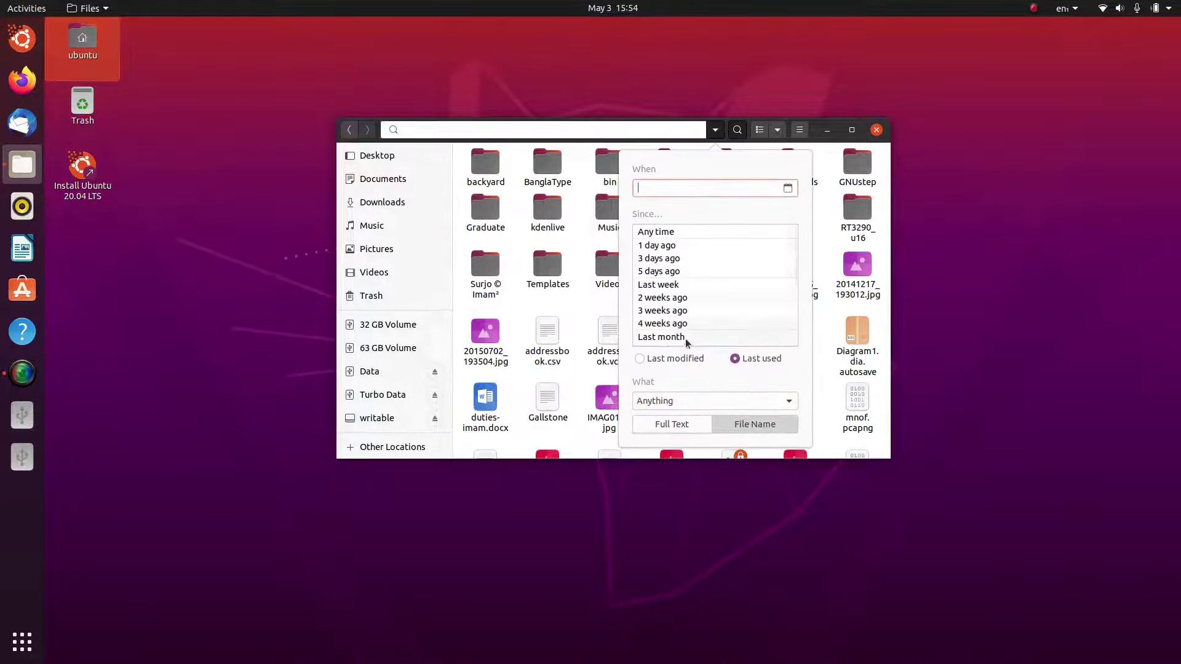
scroll(685, 338, down, 3)
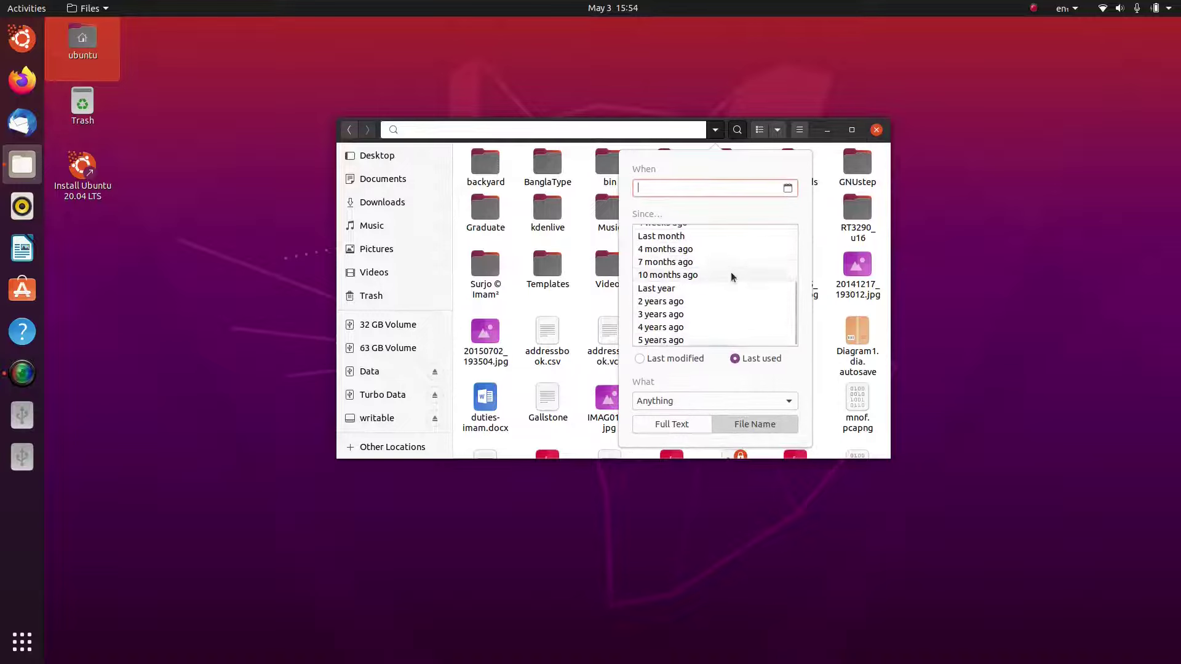
click(717, 130)
click(717, 129)
click(732, 134)
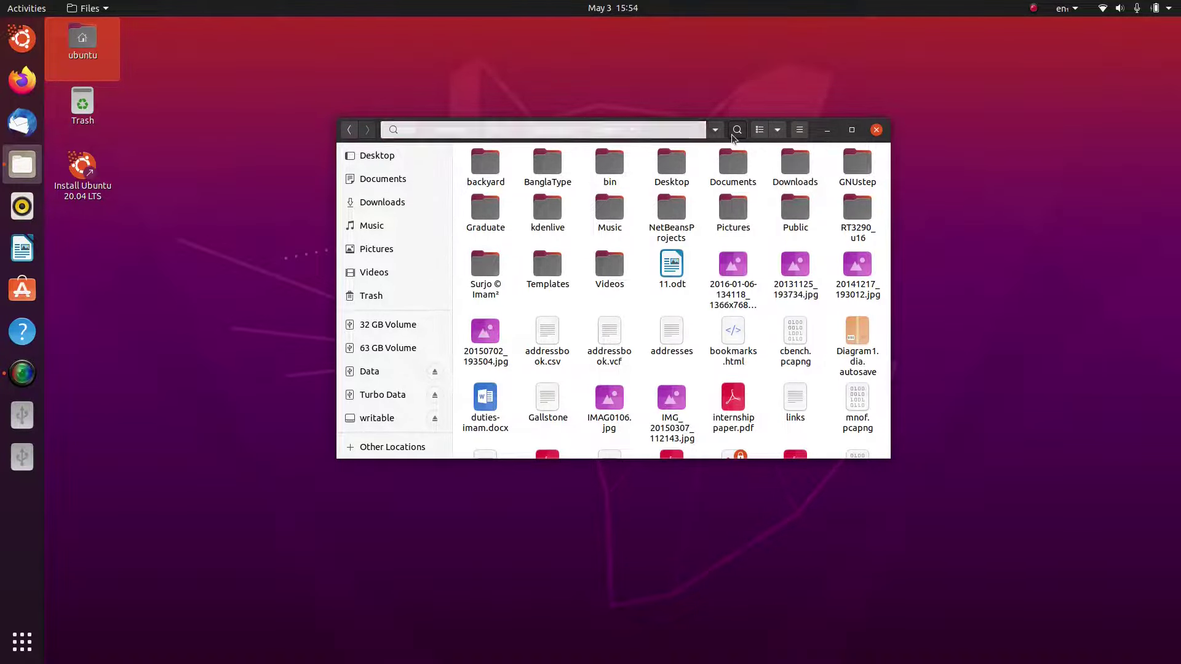
- Enlarge the Home folder's icons to 133% and look through the folders
click(779, 130)
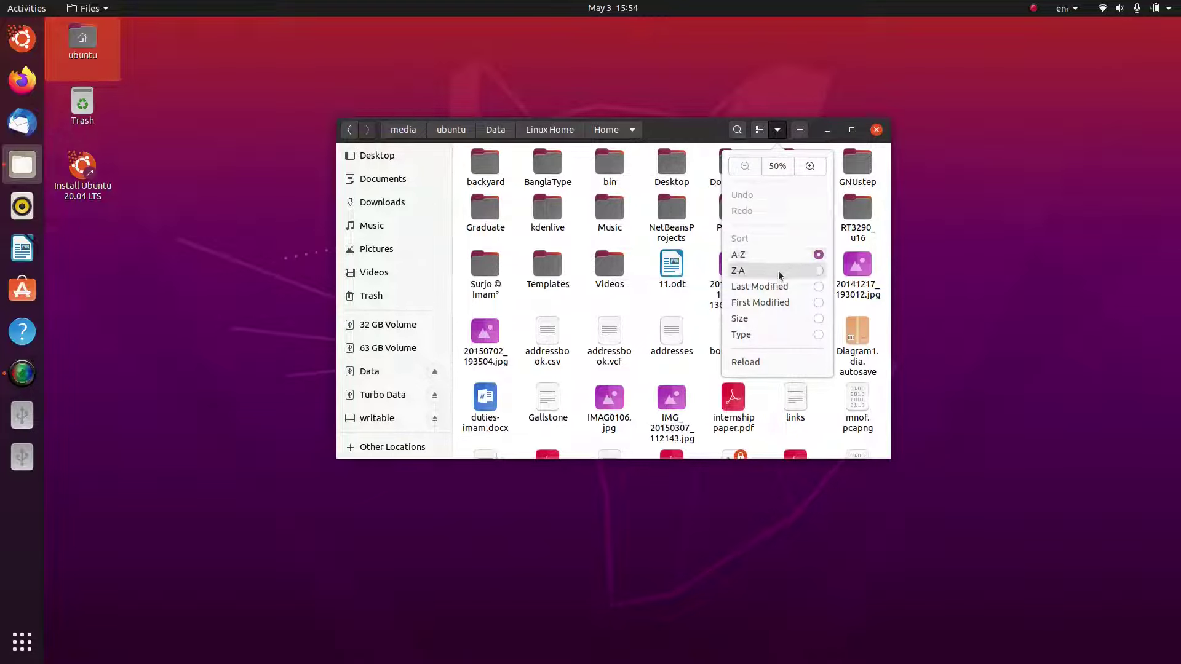
click(809, 166)
click(810, 166)
click(809, 166)
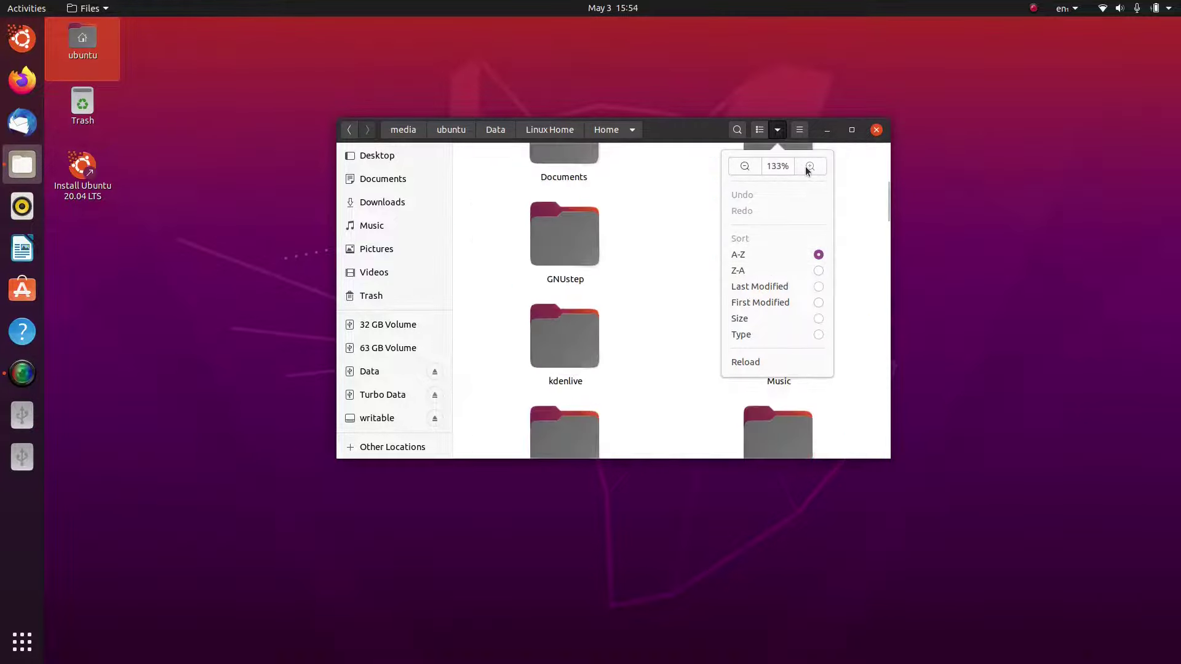
click(677, 371)
scroll(674, 370, up, 3)
scroll(678, 349, down, 6)
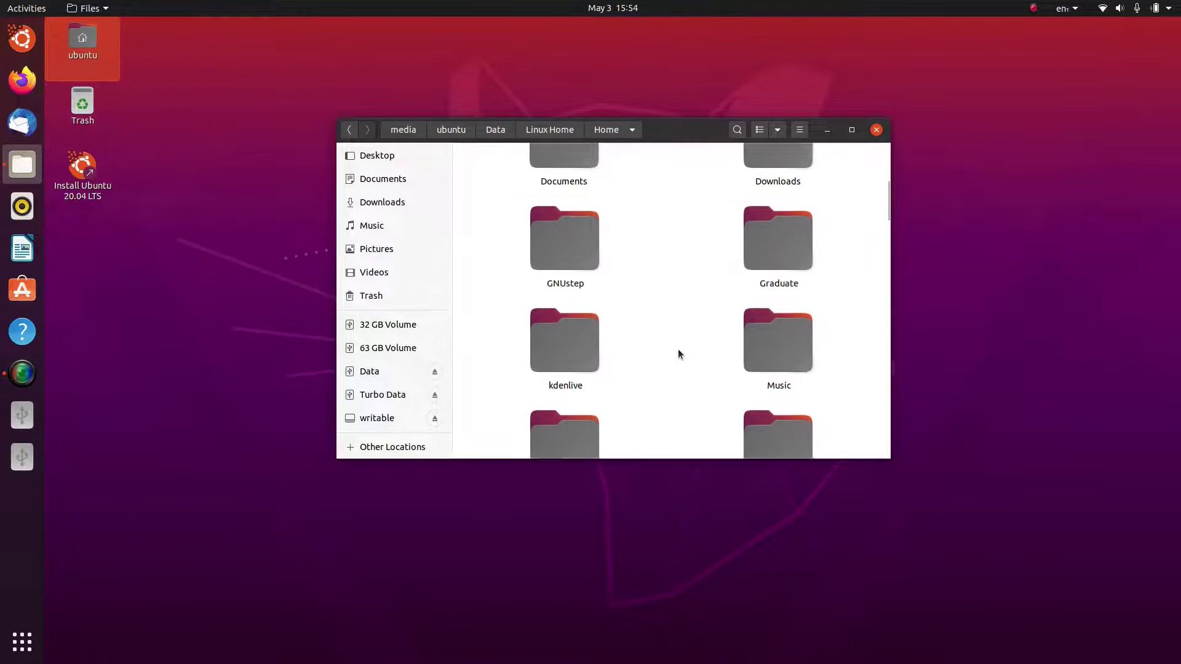
drag(844, 260, 797, 340)
- Reset the icon zoom to 100%, reduce it to 50% and reload the Home folder
click(778, 130)
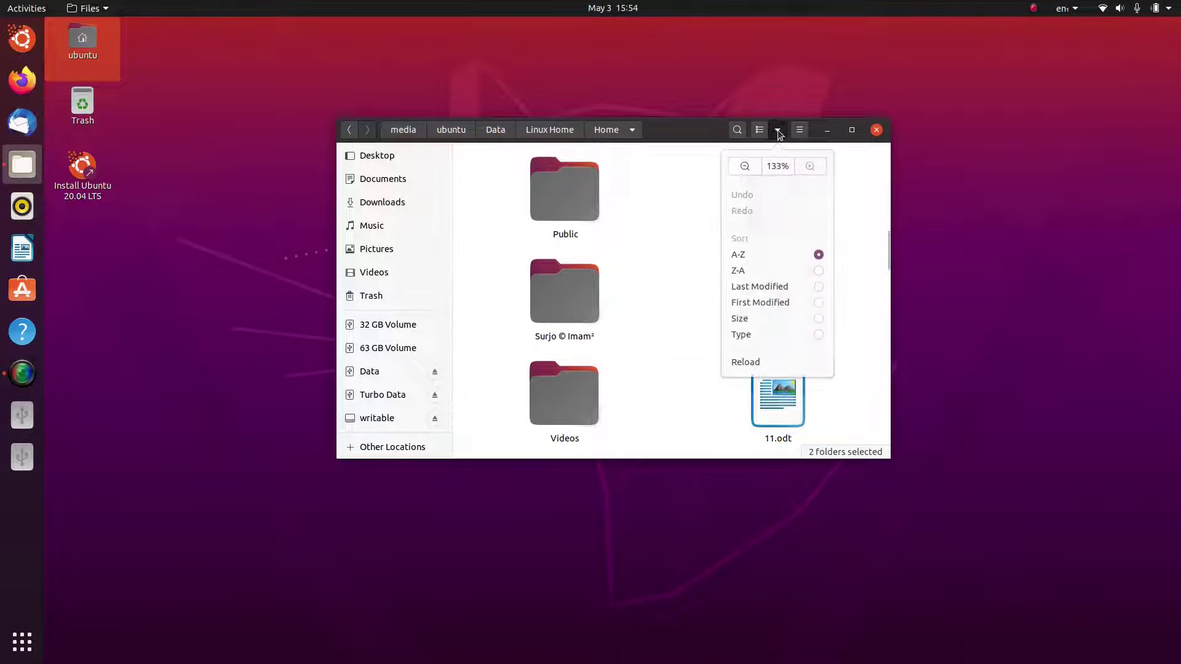
click(777, 166)
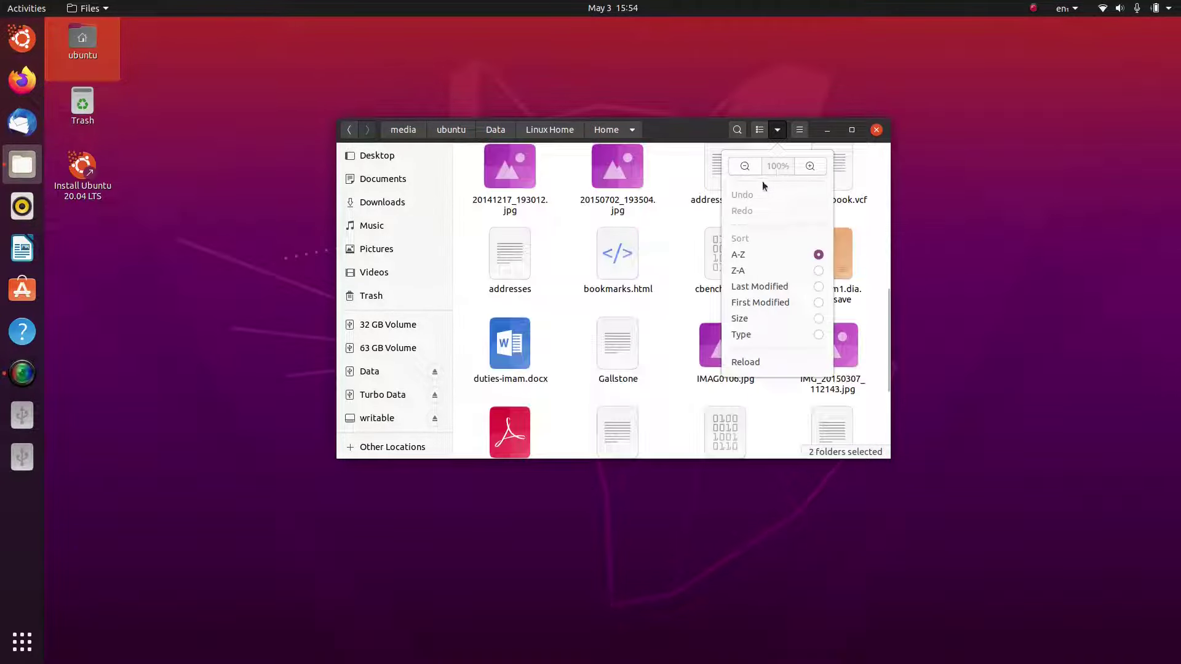
click(745, 168)
click(744, 167)
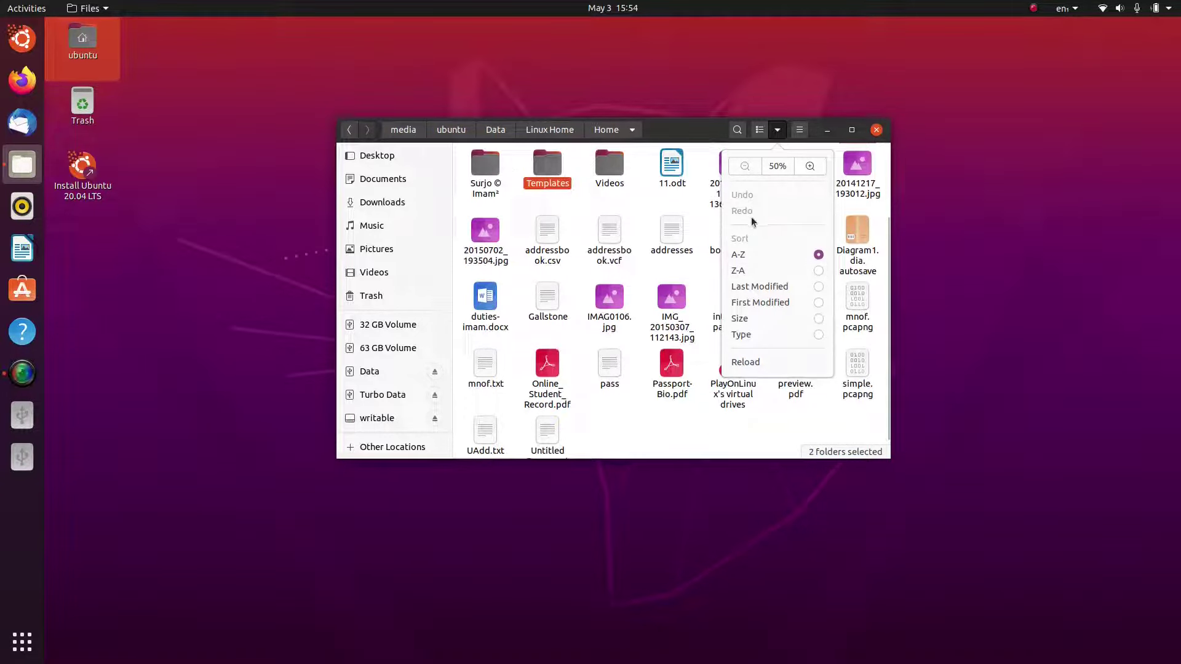
click(775, 360)
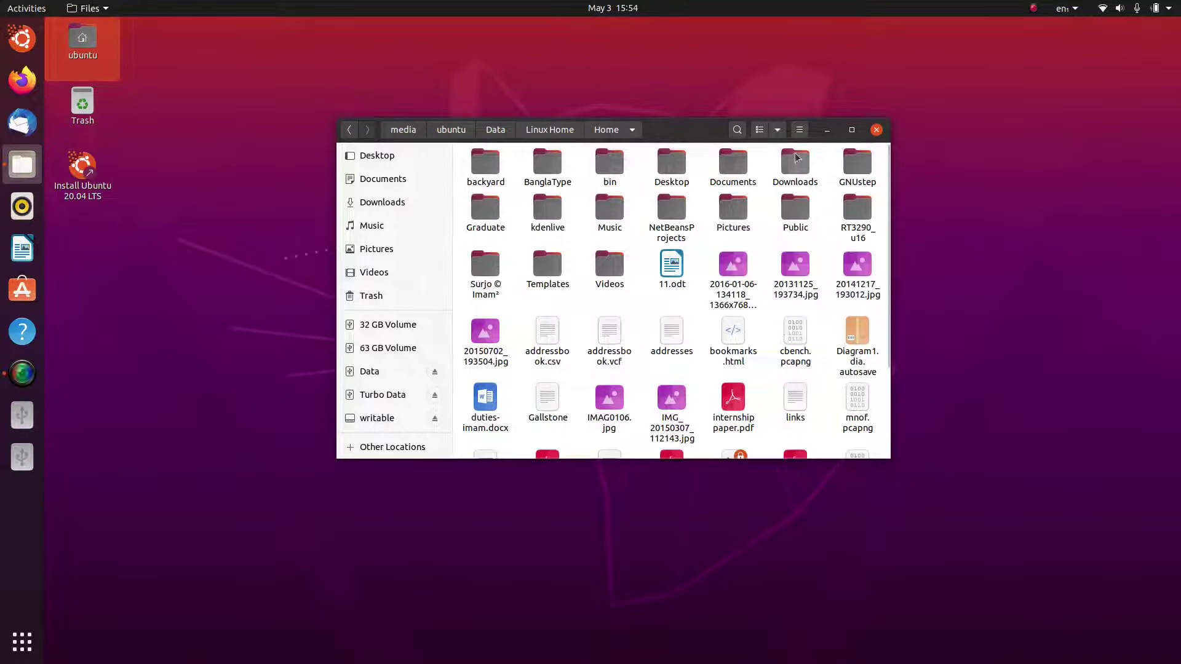
- Check the file manager's general commands and select 11.odt in the Home folder
click(799, 131)
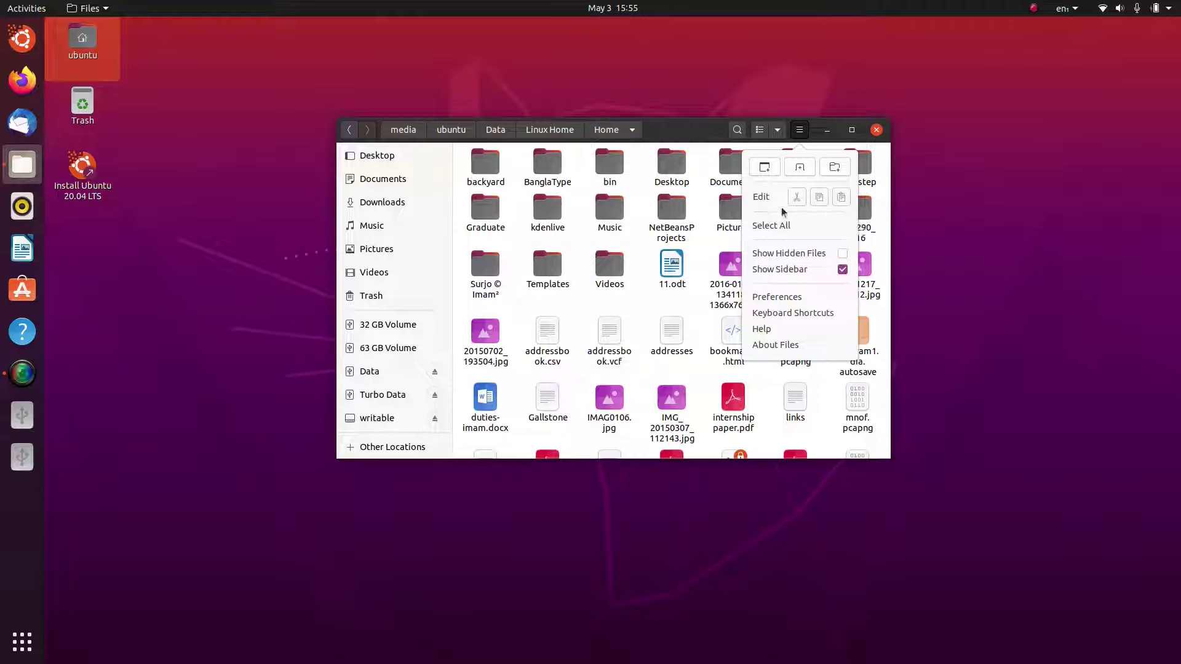
click(680, 229)
click(680, 229)
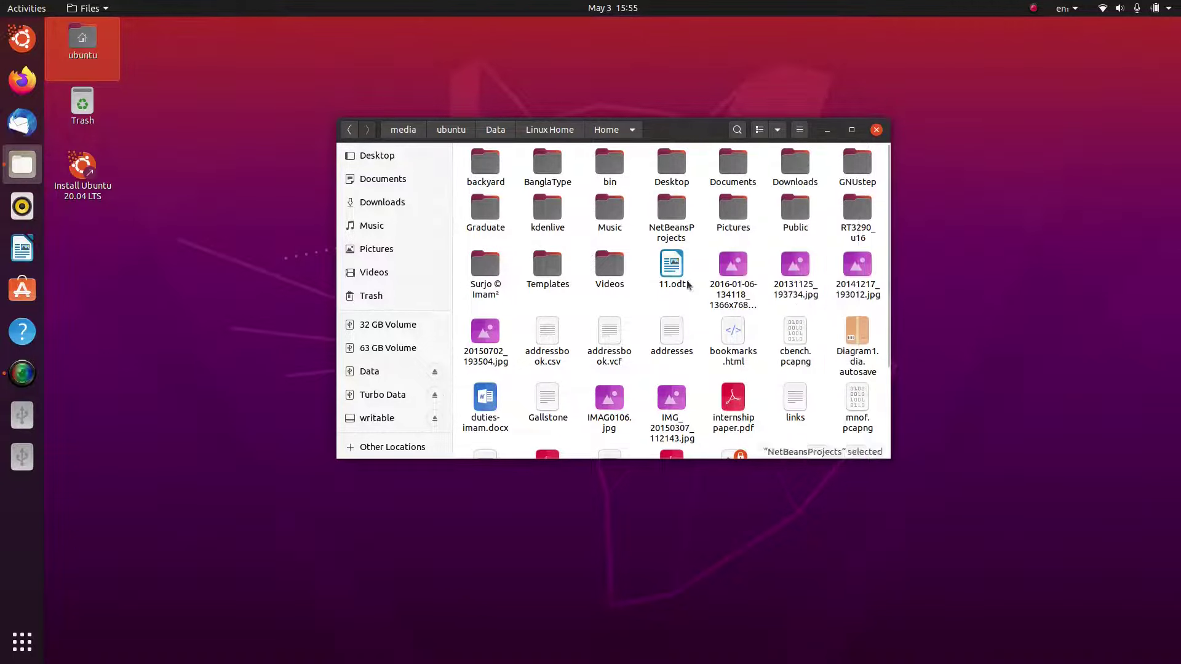
key(Down)
click(799, 130)
click(799, 129)
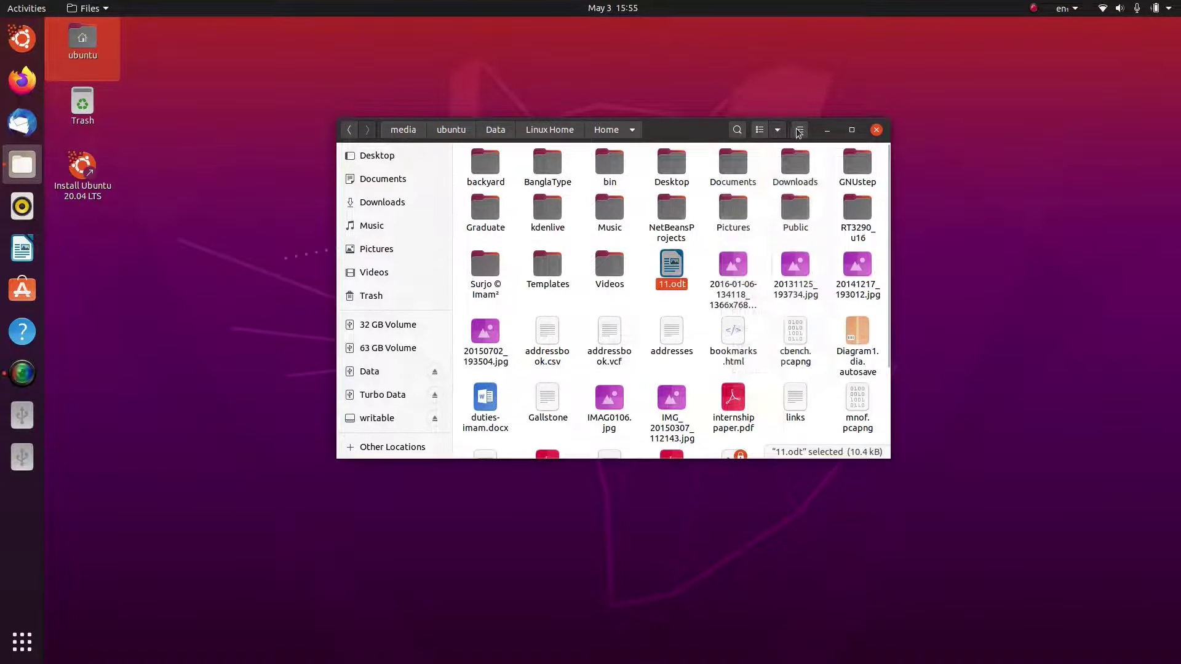
- Set executable text files to ask what to do in the file manager's preferences, and review the list column and search and preview settings
click(800, 130)
click(777, 297)
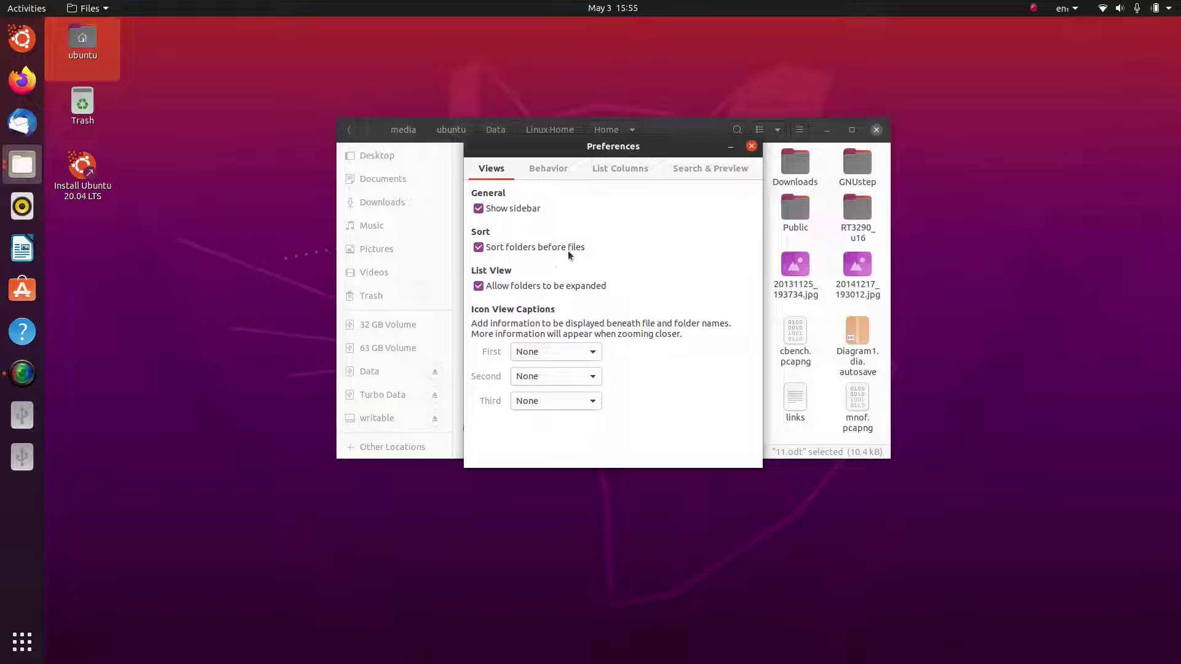
click(567, 175)
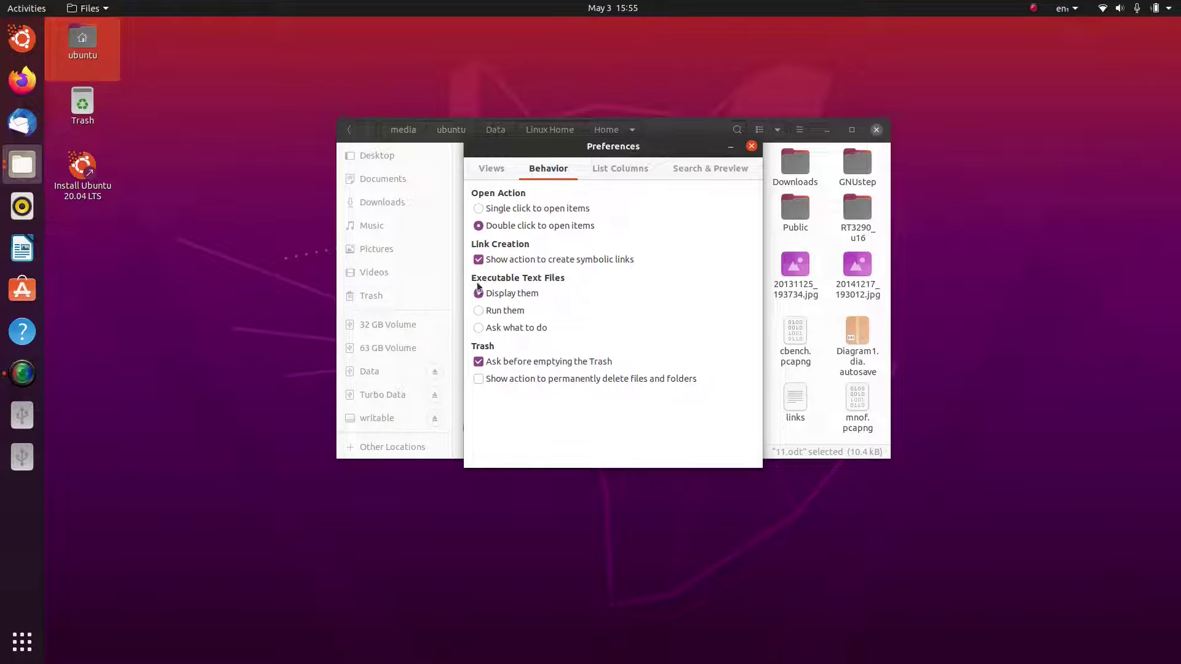
click(527, 331)
click(637, 168)
click(674, 171)
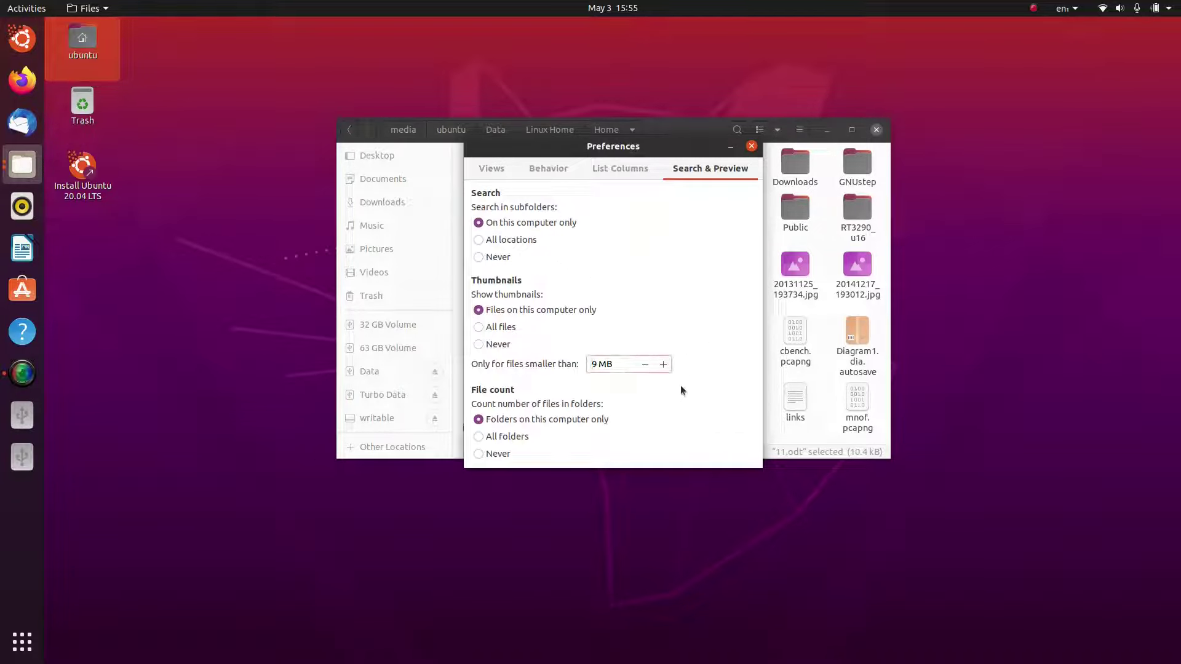
click(751, 146)
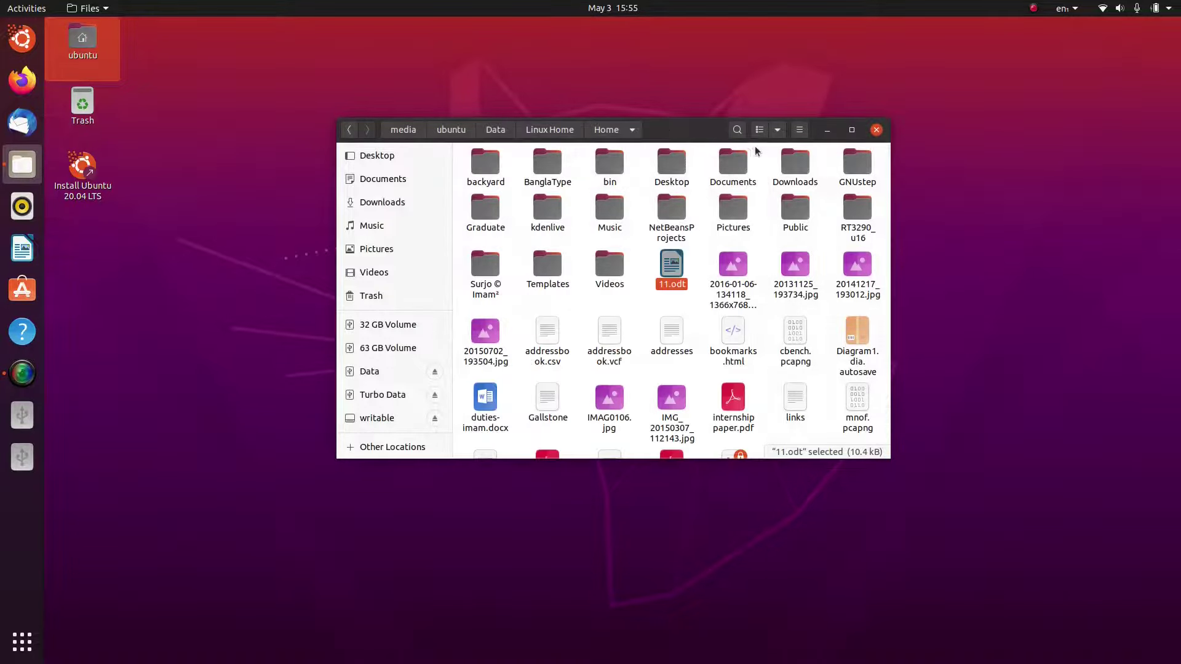
- Look through the Home folder and sidebar locations, and check the Files application's window options
scroll(702, 381, down, 2)
scroll(702, 381, up, 3)
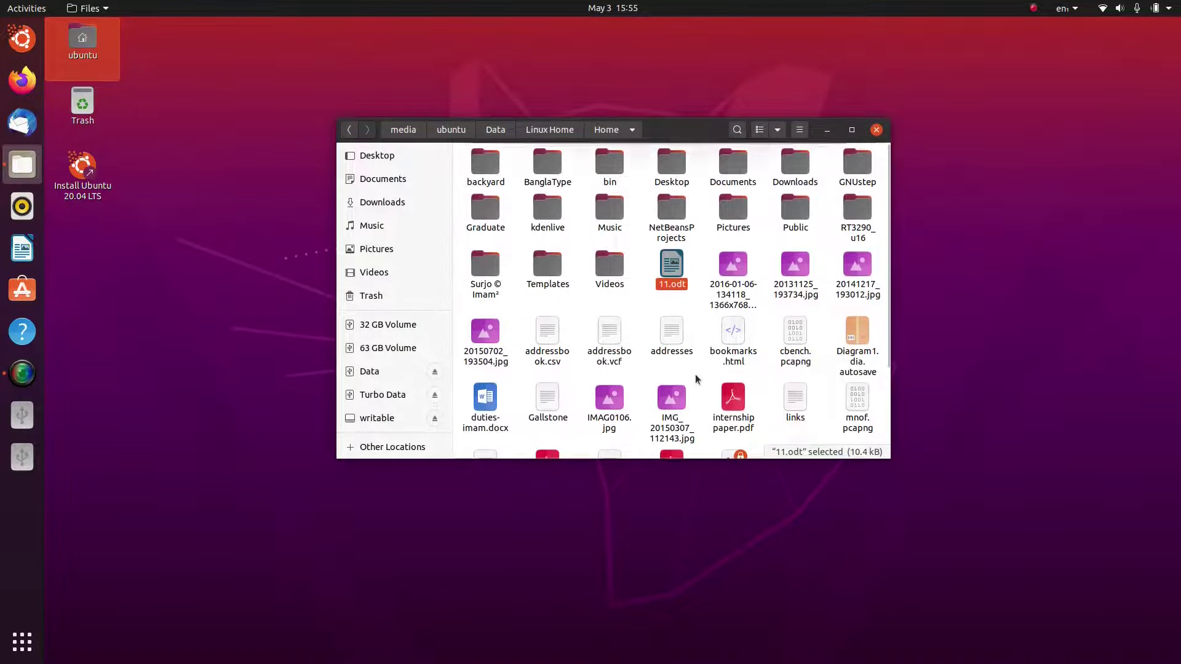
scroll(377, 369, up, 3)
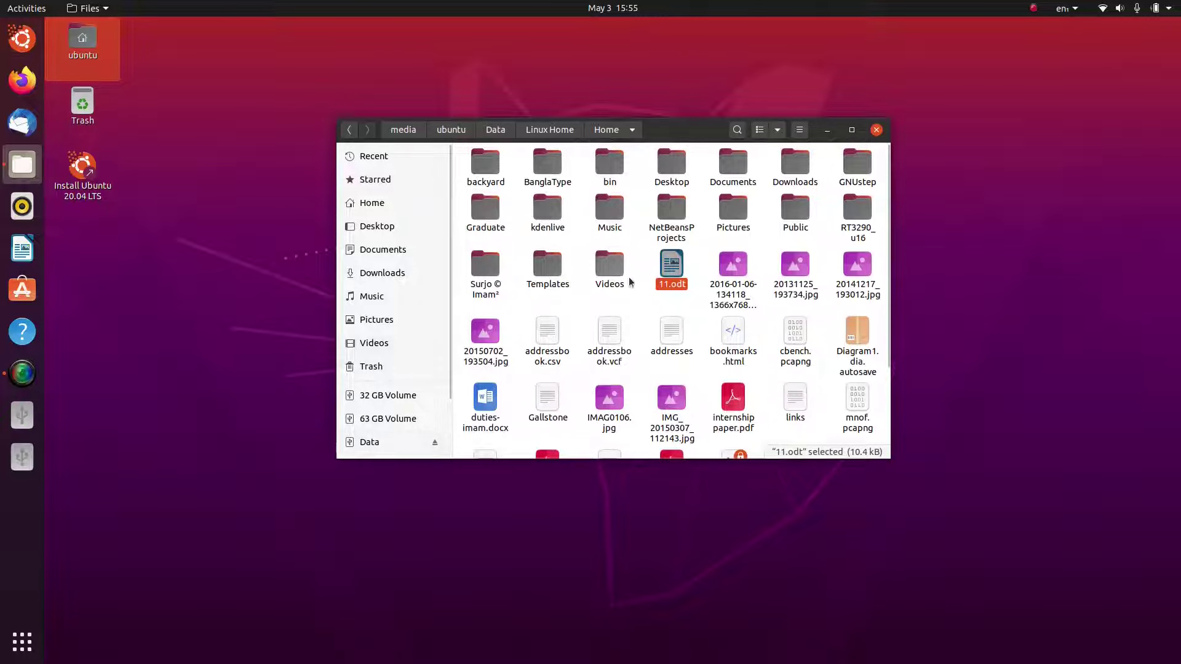
click(90, 8)
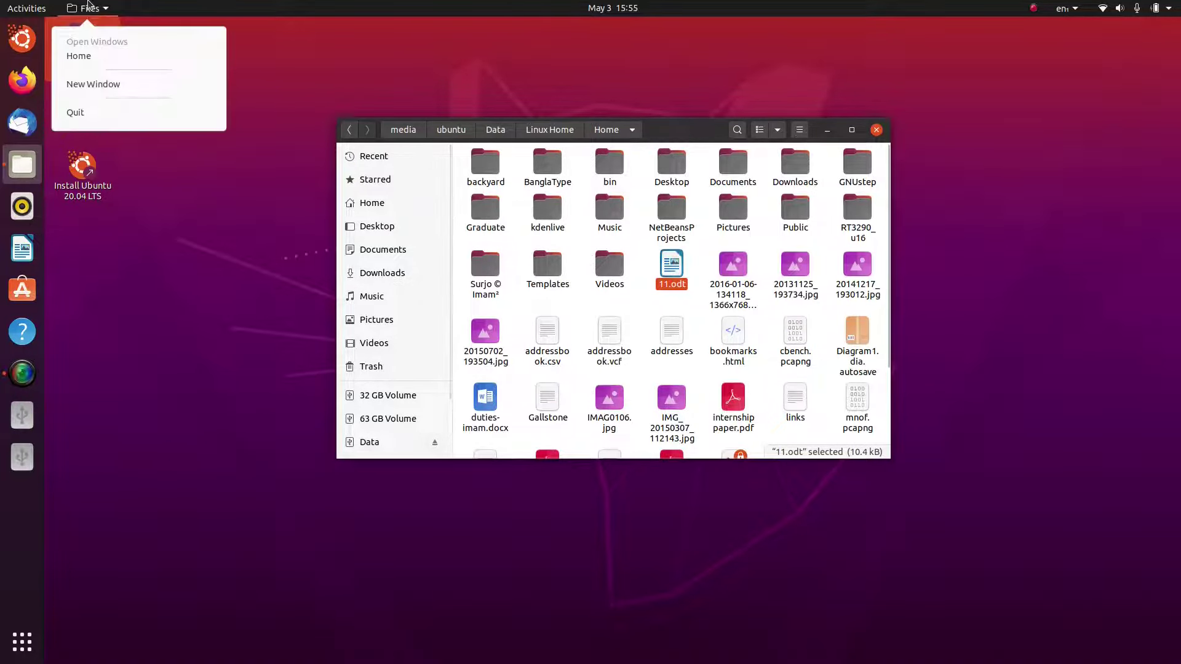
click(90, 8)
- Open Firefox and tile it side by side with the file manager, Firefox in the left half and Files in the right half
drag(663, 132, 785, 115)
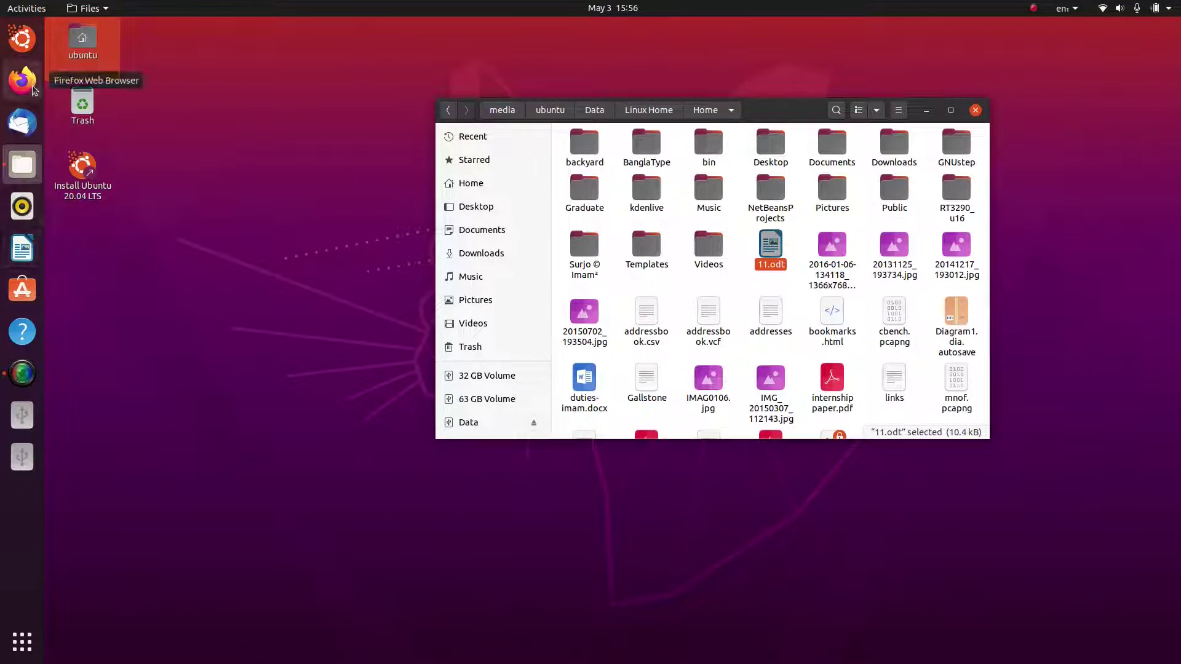
click(23, 80)
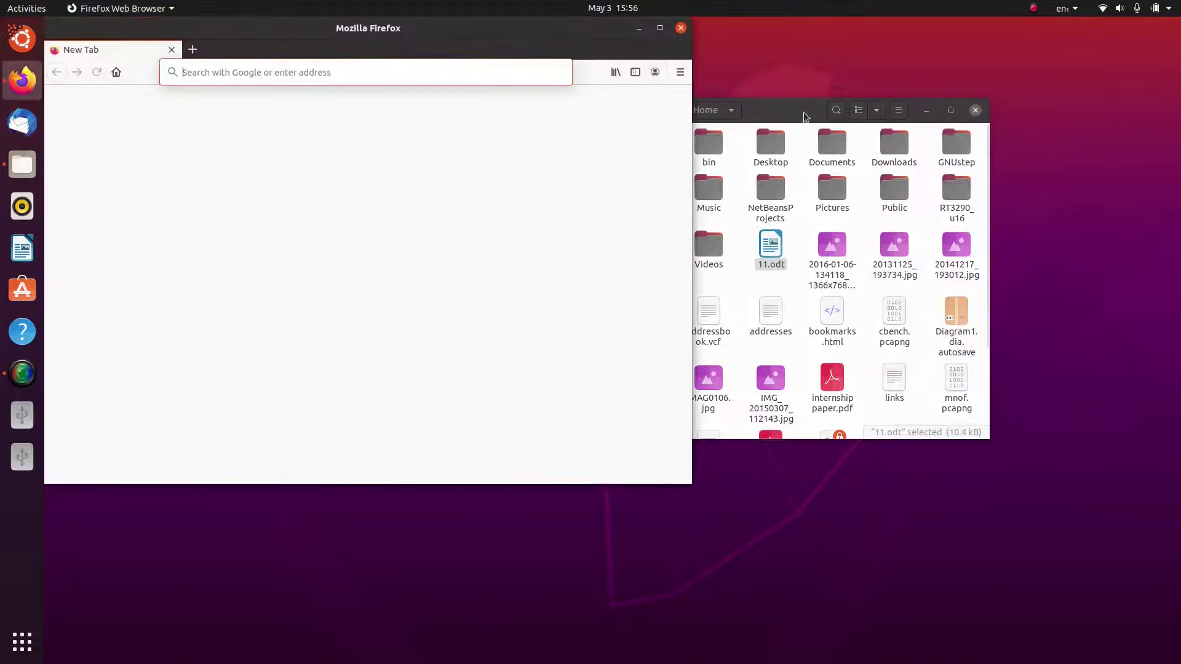
drag(775, 109, 1179, 242)
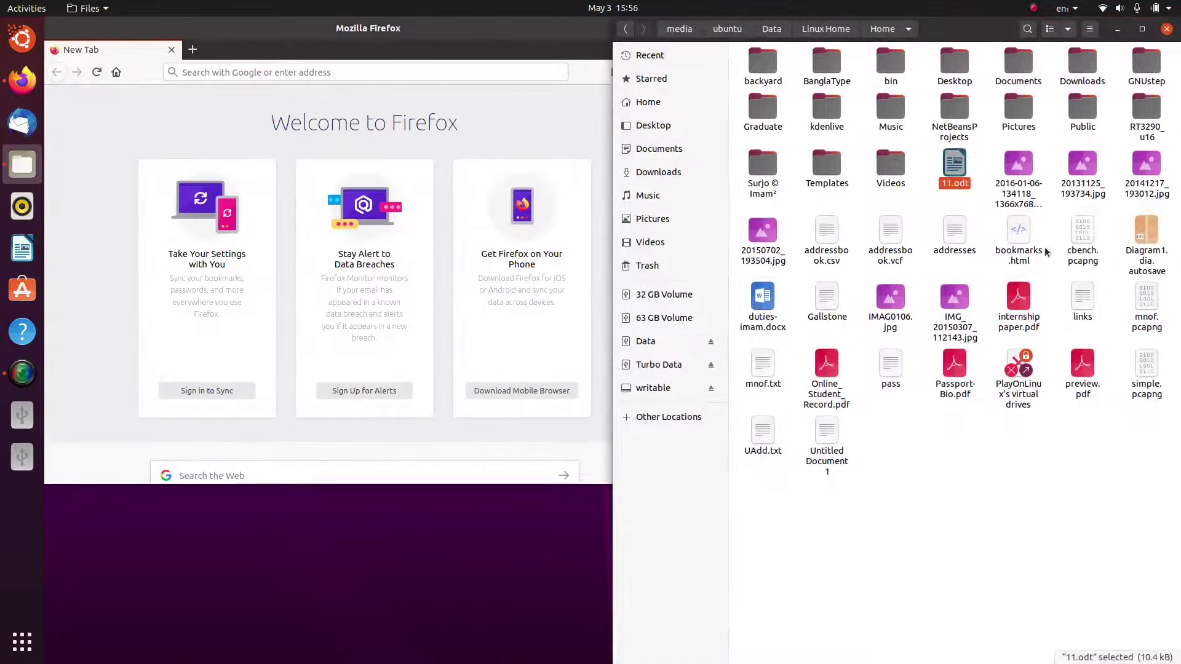
drag(483, 28, 2, 367)
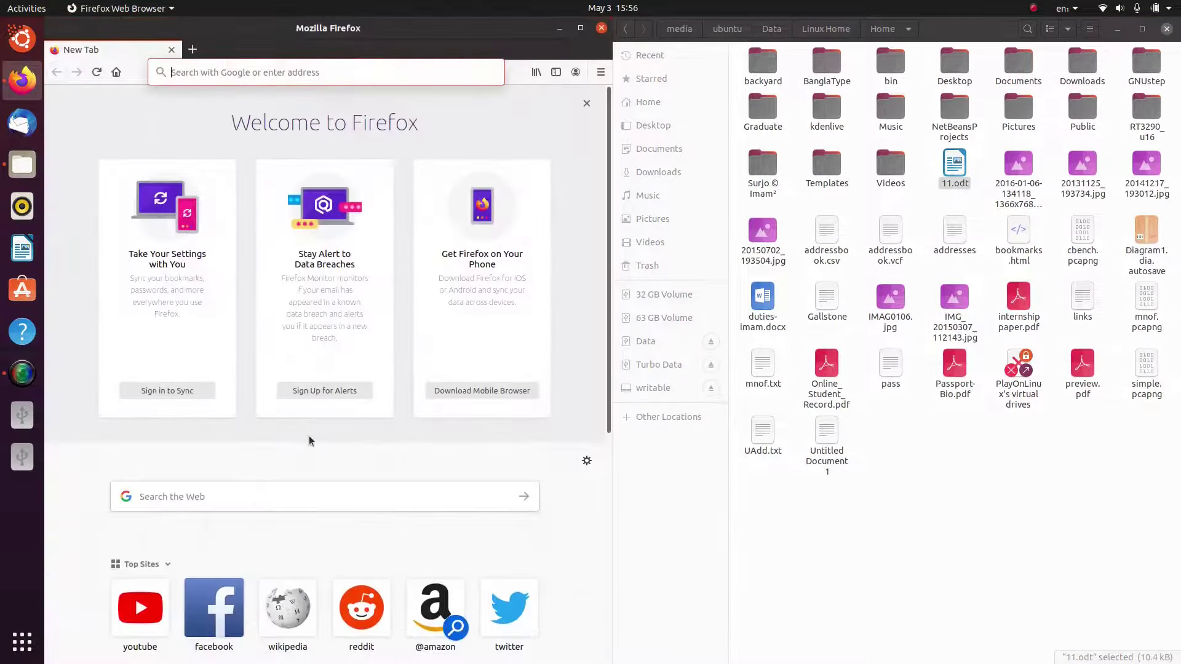
- Shrink Firefox's share of the split so the file manager gets more width, and look through Firefox's new tab page
drag(613, 475, 917, 530)
drag(823, 501, 550, 517)
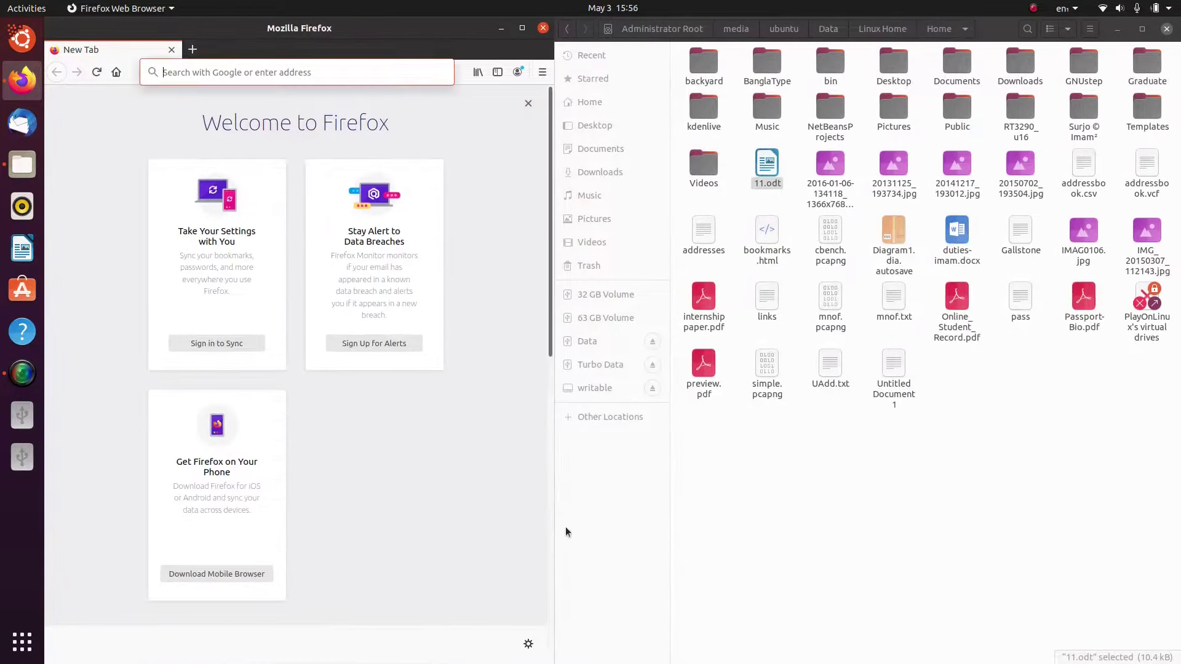
drag(553, 530, 423, 522)
scroll(312, 463, down, 10)
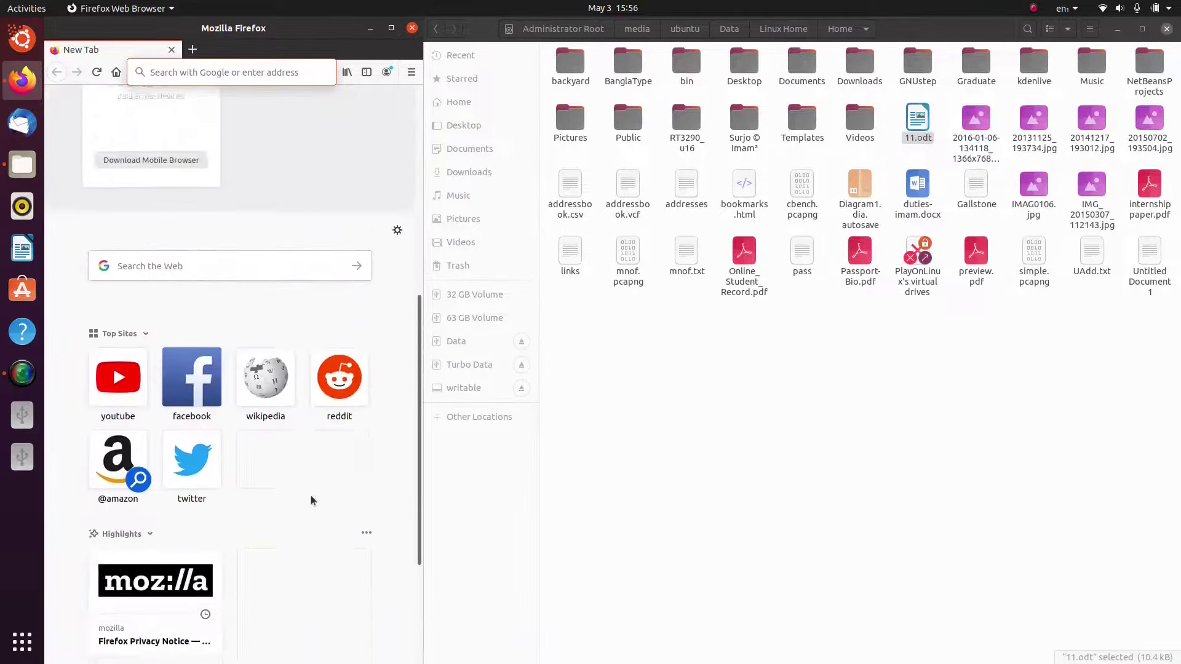
scroll(312, 492, up, 10)
scroll(317, 491, down, 10)
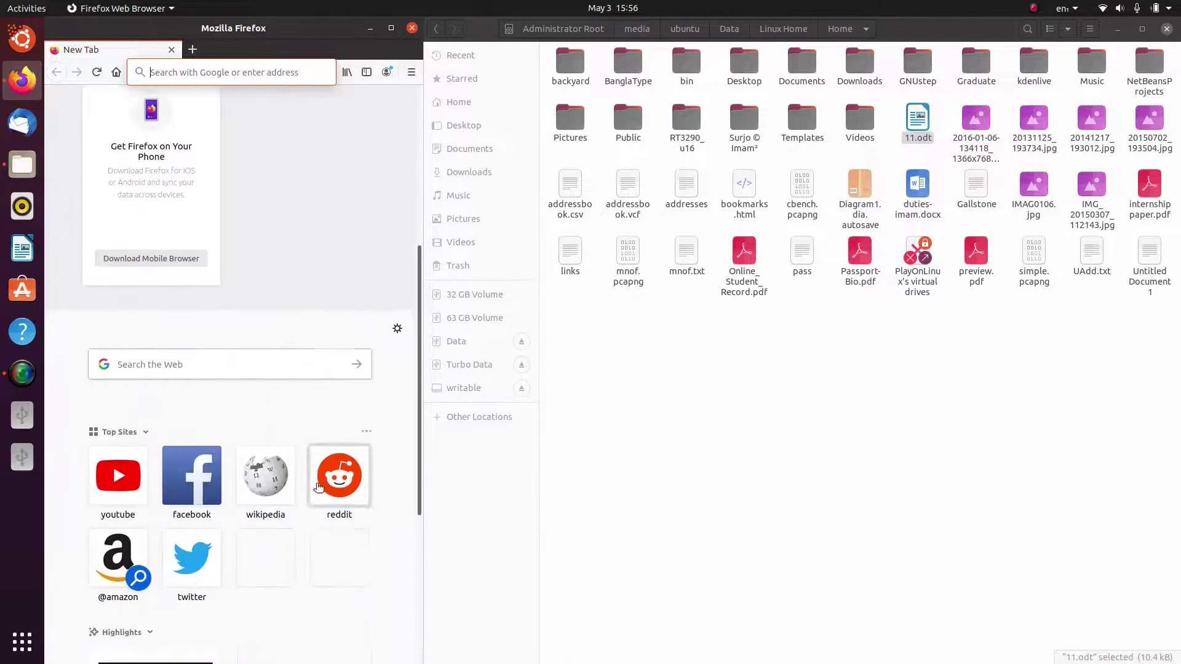
- Widen Firefox's share of the split again and open the Turbo Data volume in the file manager
drag(420, 339, 561, 369)
click(587, 365)
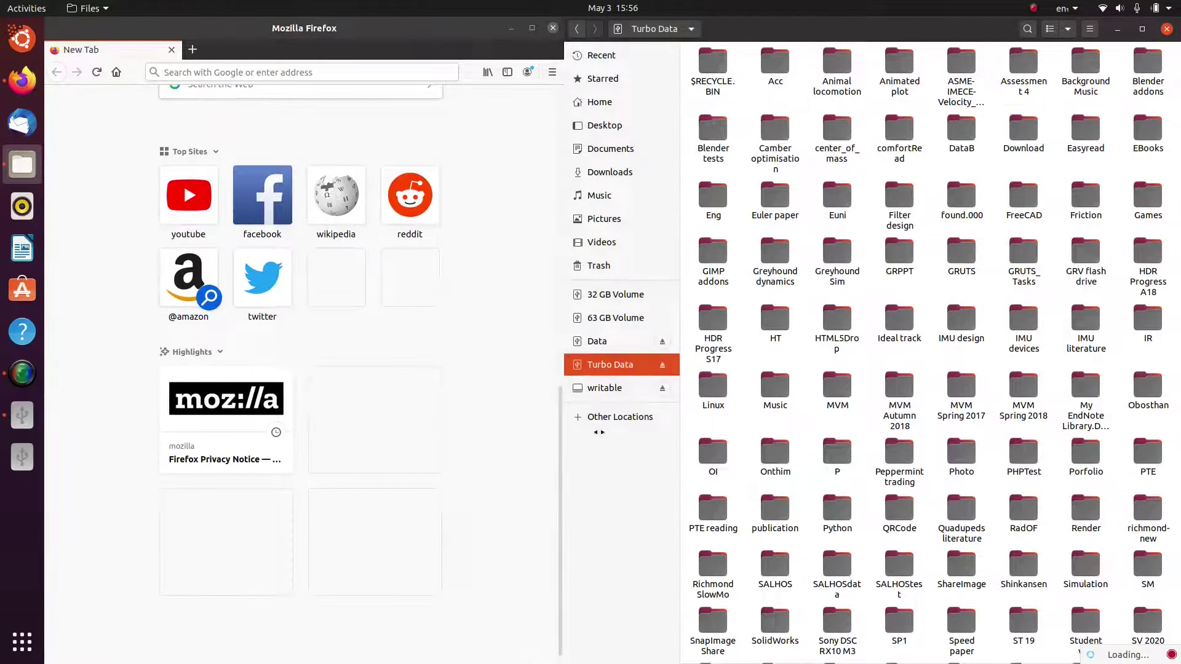
drag(569, 435, 626, 430)
- Untile both windows, close Firefox and move the file manager to the middle of the desktop
drag(894, 32, 900, 182)
drag(492, 28, 610, 136)
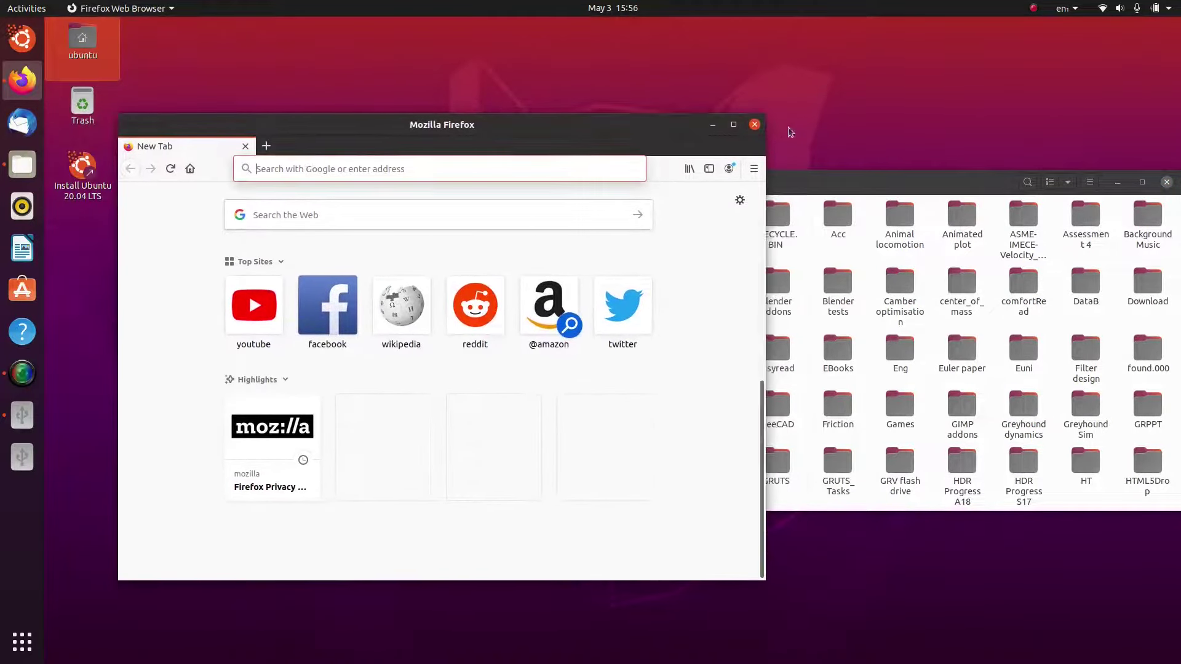
click(755, 124)
drag(838, 185, 544, 167)
- Look through the folders on the Turbo Data volume
scroll(571, 363, down, 5)
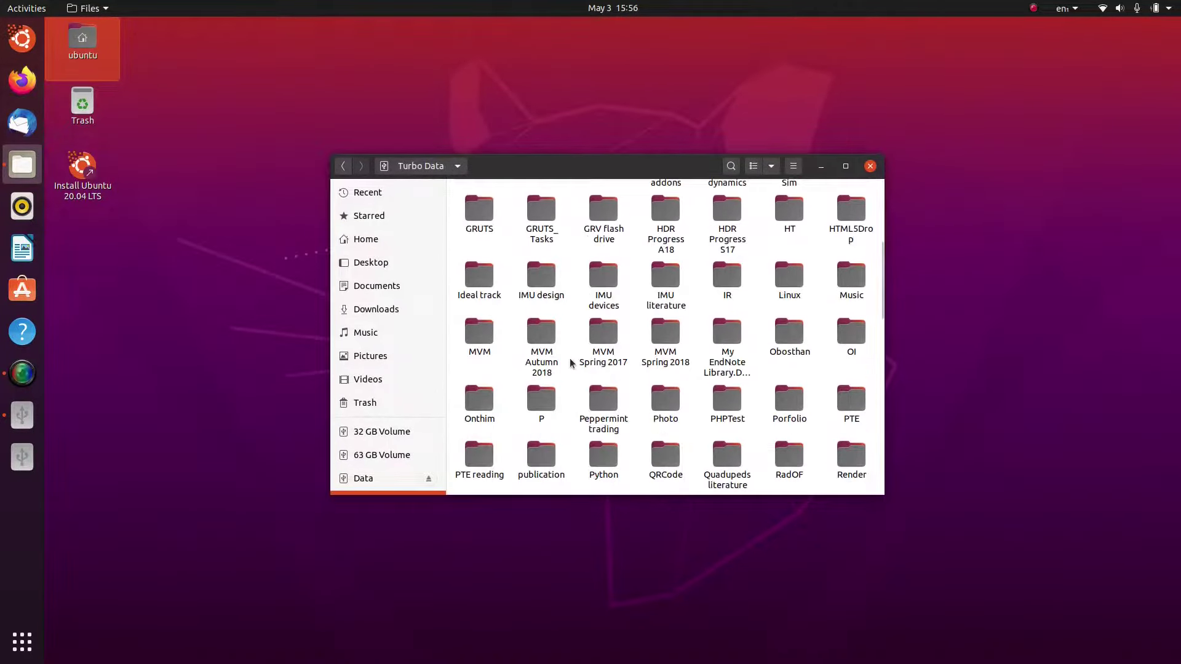
scroll(572, 365, down, 4)
scroll(648, 381, down, 3)
scroll(647, 383, up, 15)
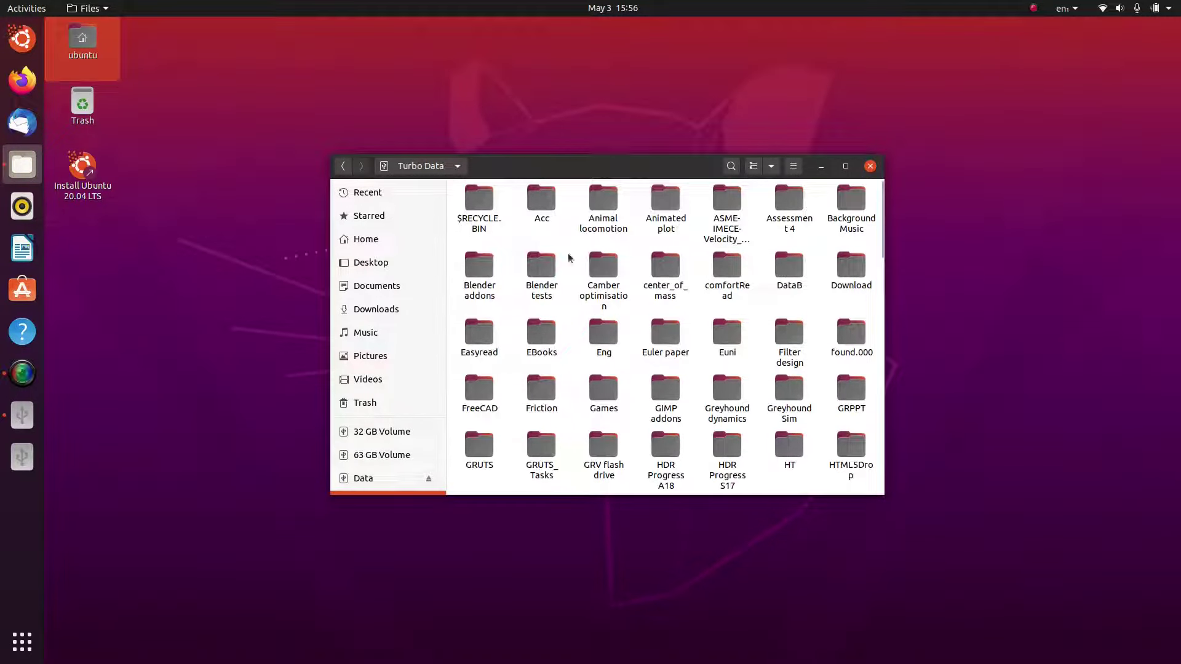
scroll(563, 391, down, 4)
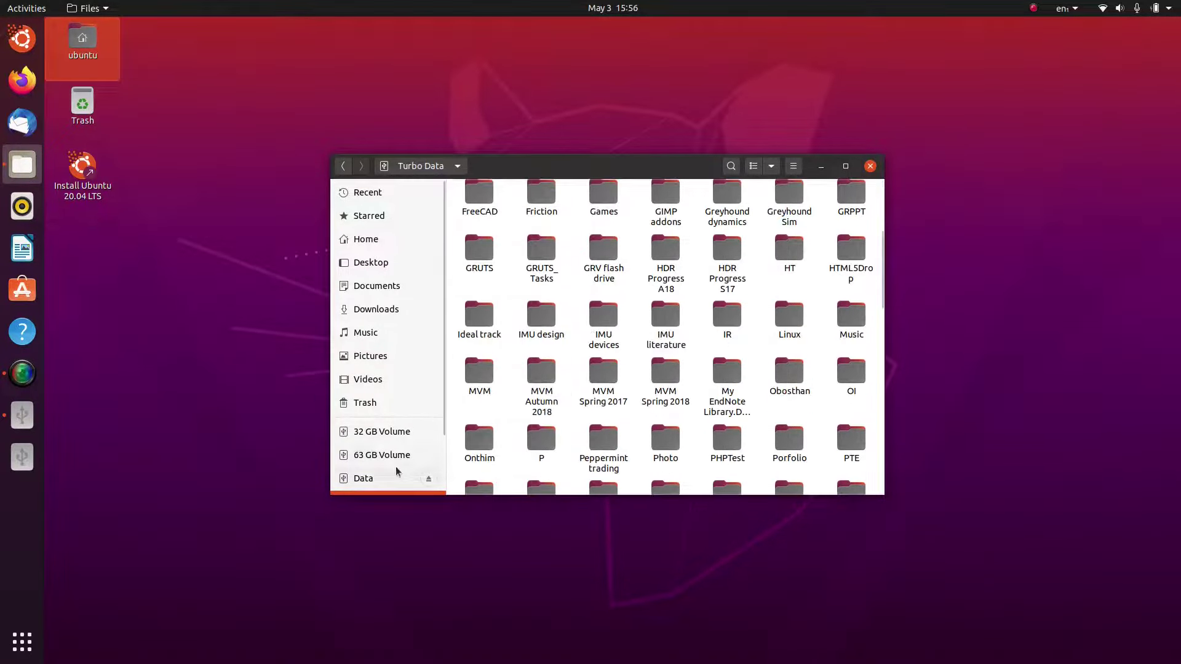
- Open the Data volume and go to the backyard folder inside Linux Home's Home folder
scroll(397, 471, down, 3)
click(384, 408)
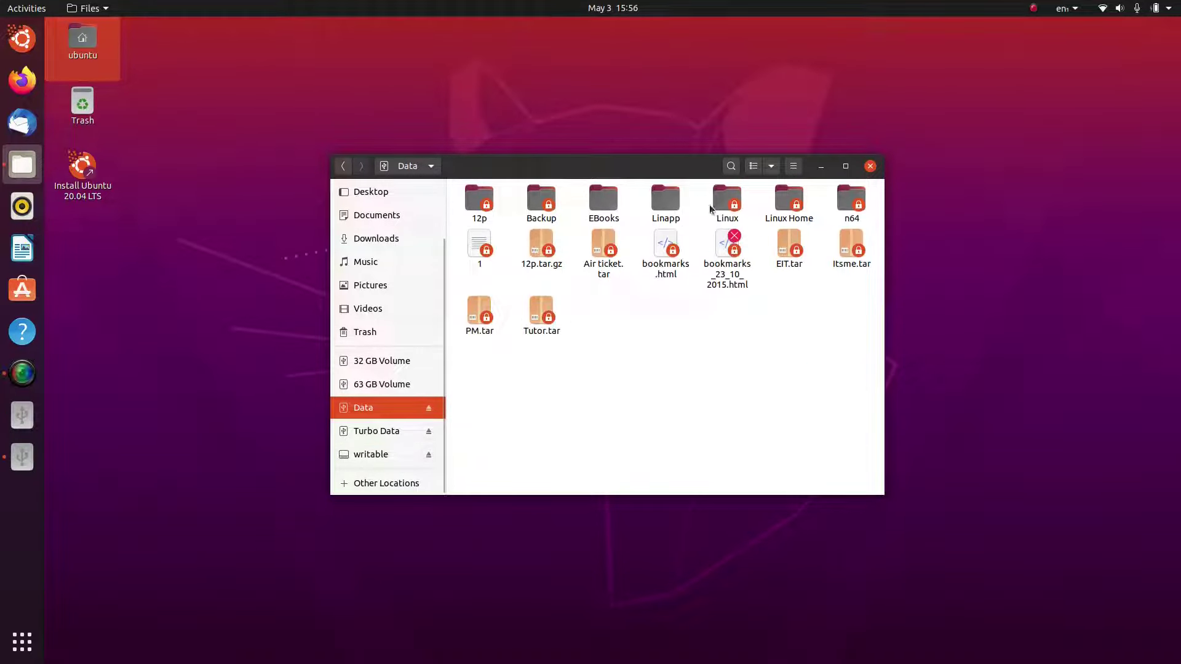
double_click(786, 205)
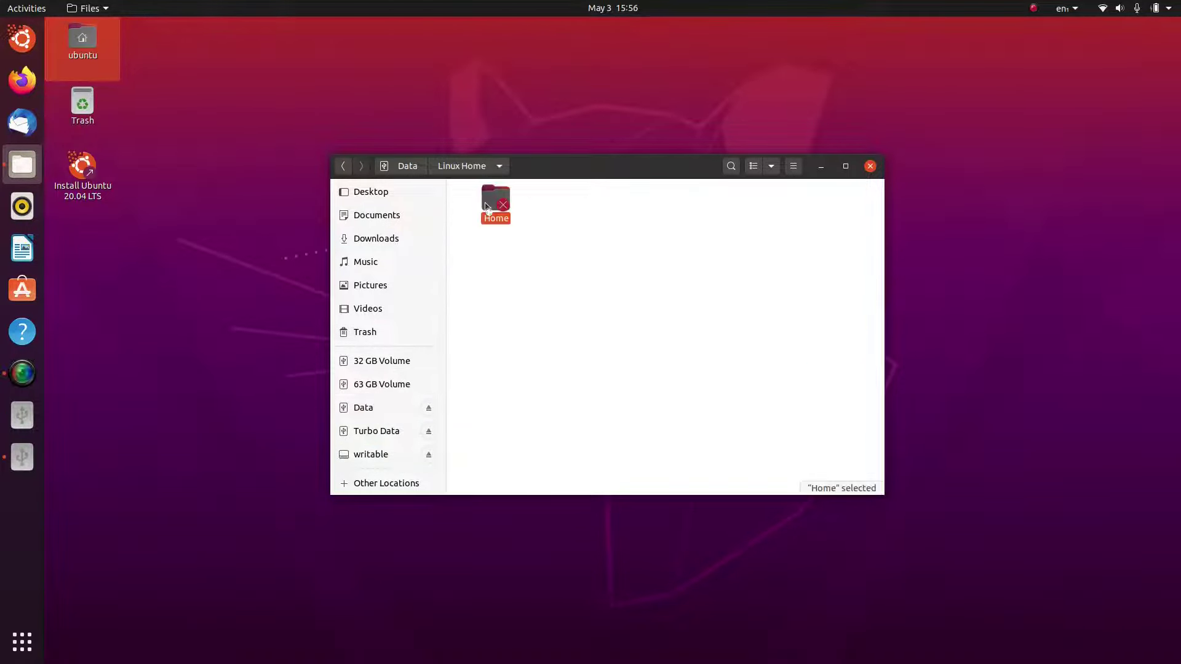
double_click(494, 201)
double_click(473, 212)
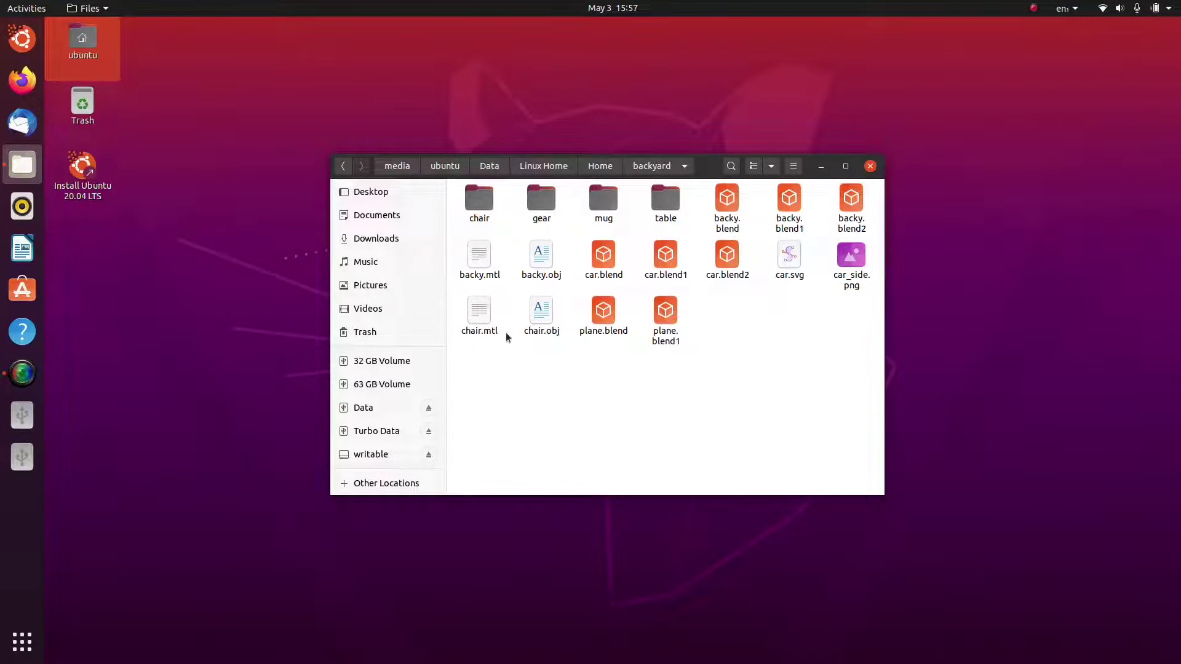
- View car.svg in Image Viewer, and close the image
right_click(786, 278)
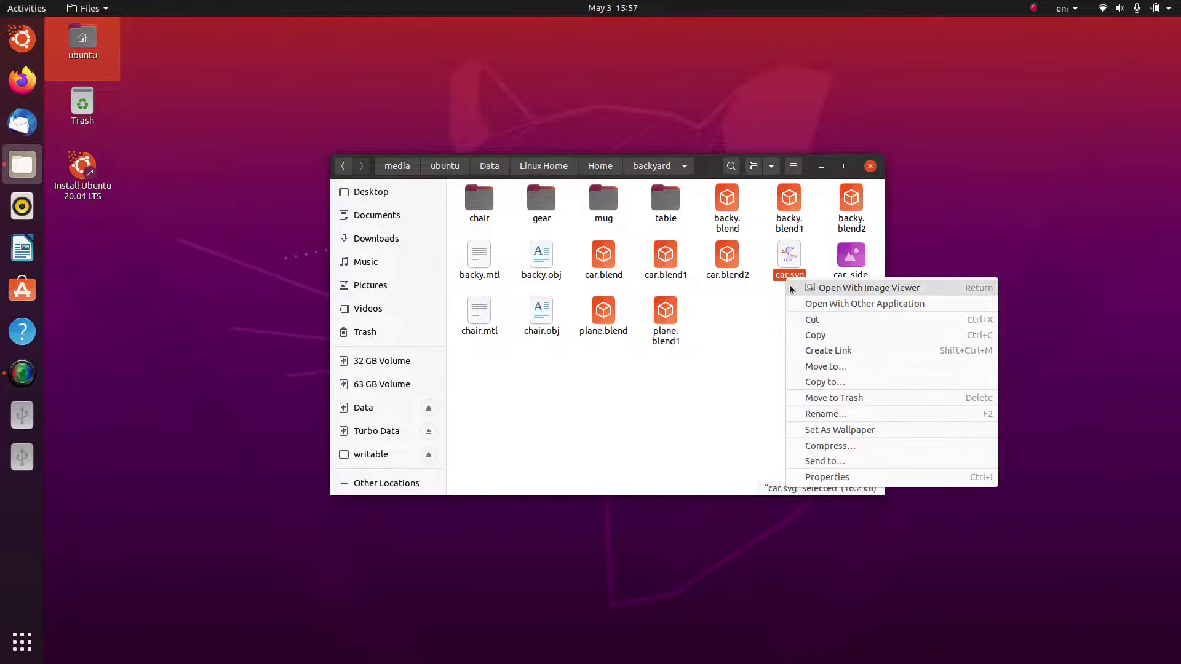
click(789, 285)
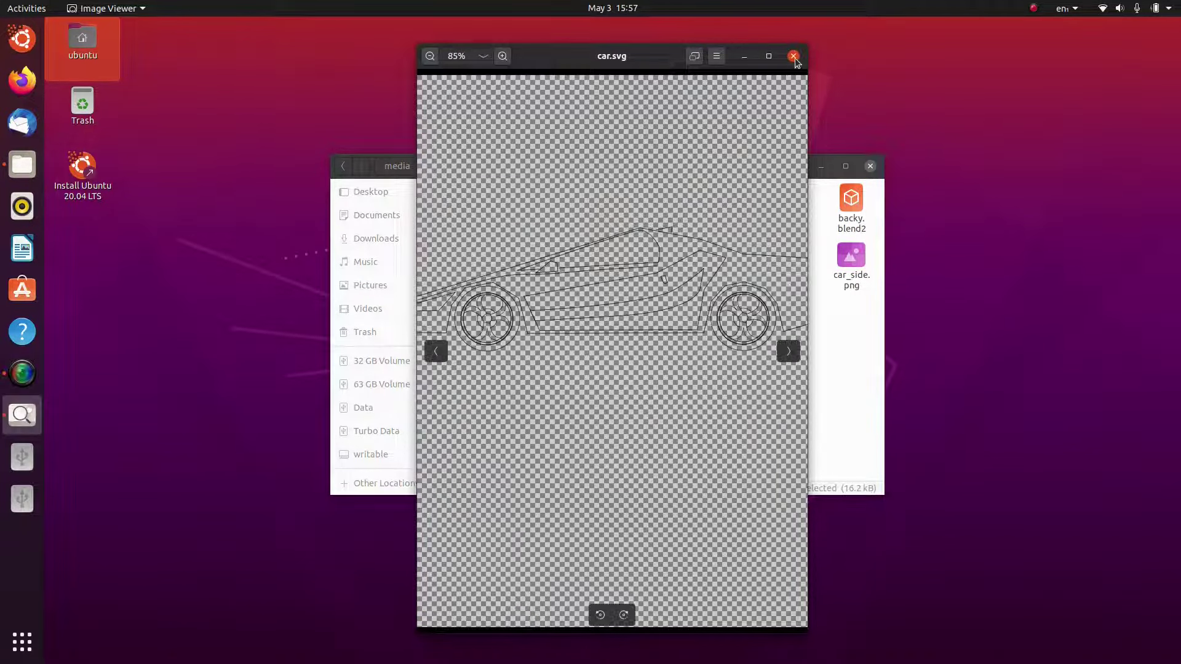
click(793, 56)
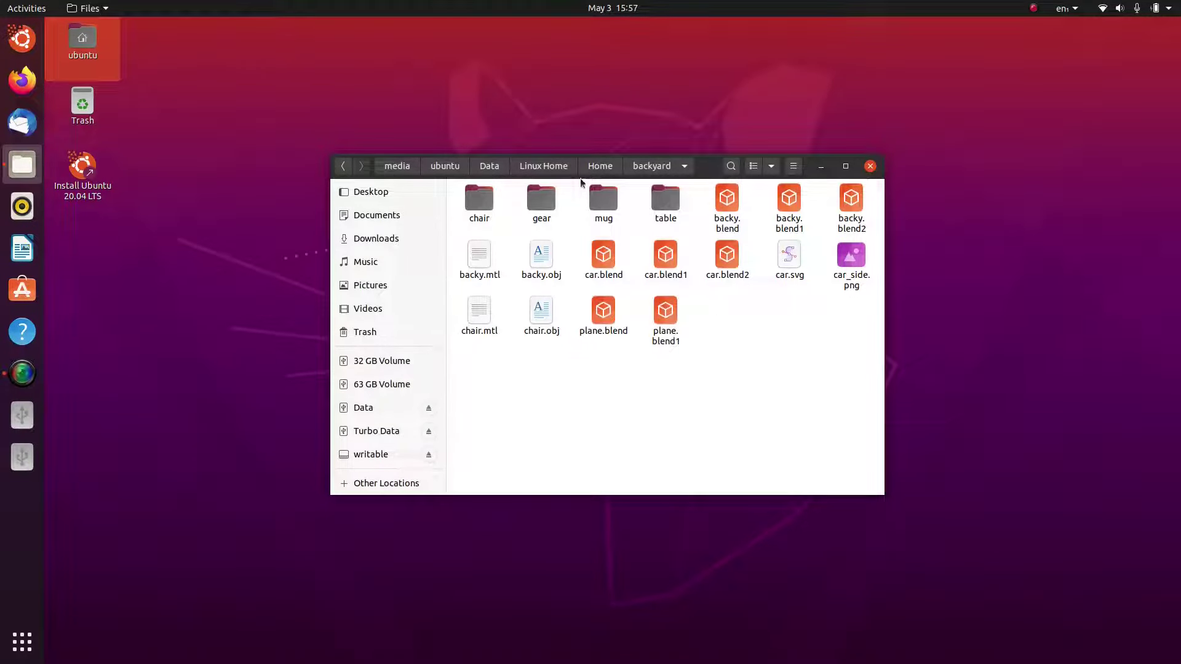
- Return to the Home folder, go into its Music folder and open CMA - Up And Away.mp3 with Videos
click(611, 170)
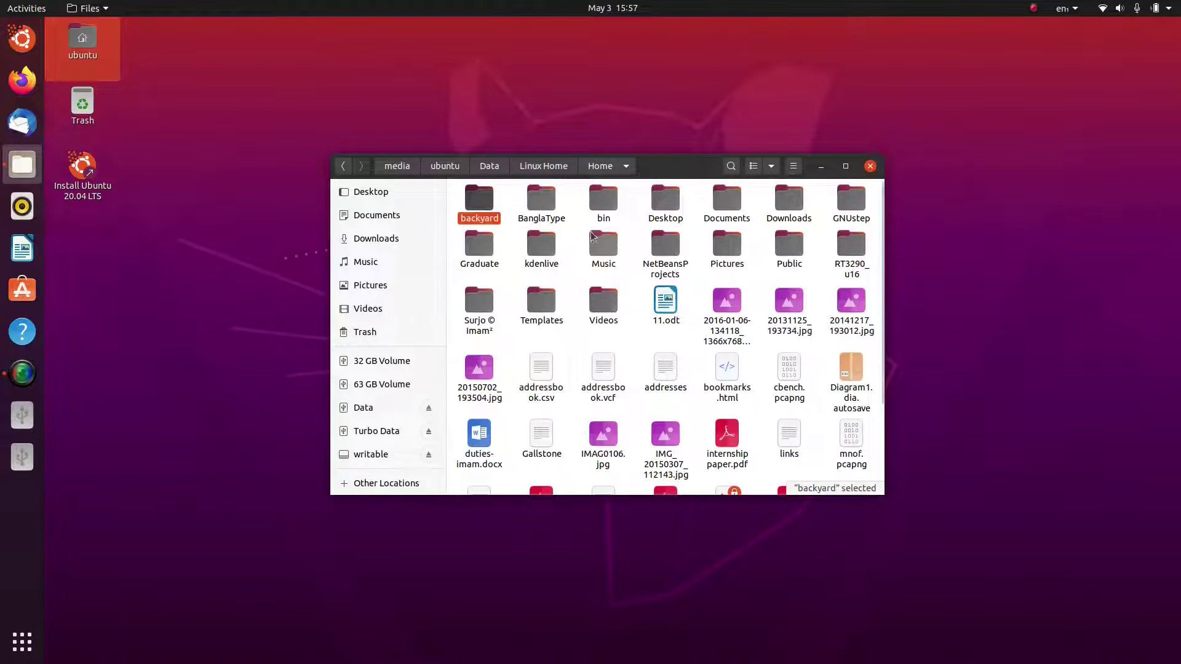
double_click(604, 247)
right_click(557, 239)
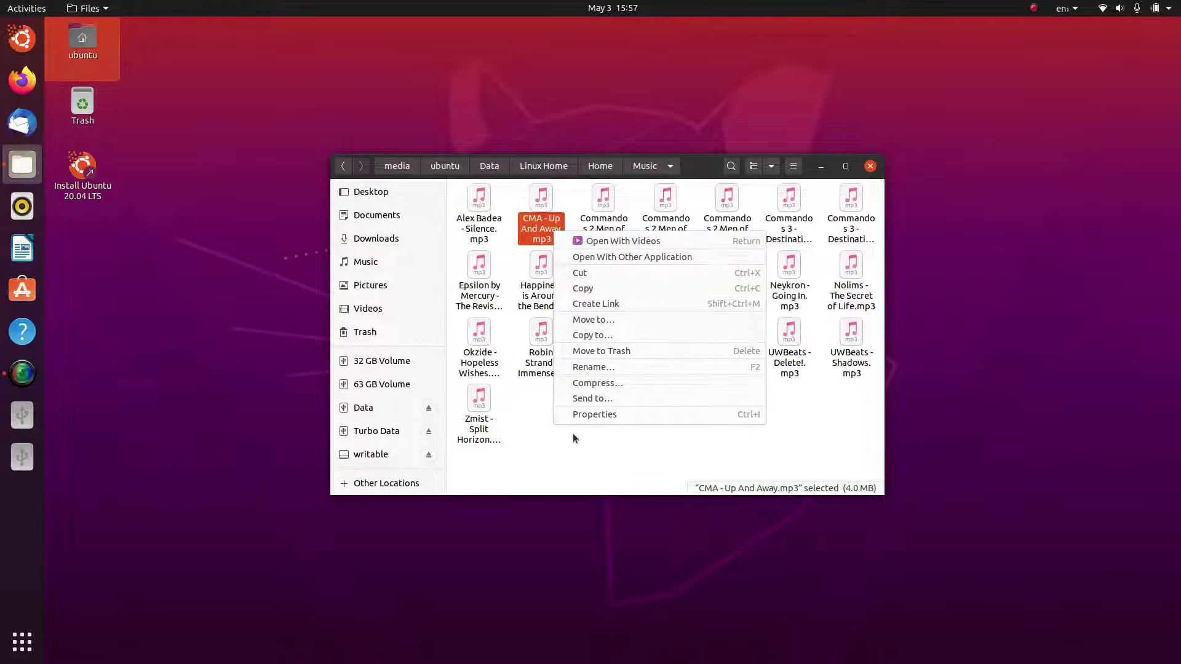
click(597, 242)
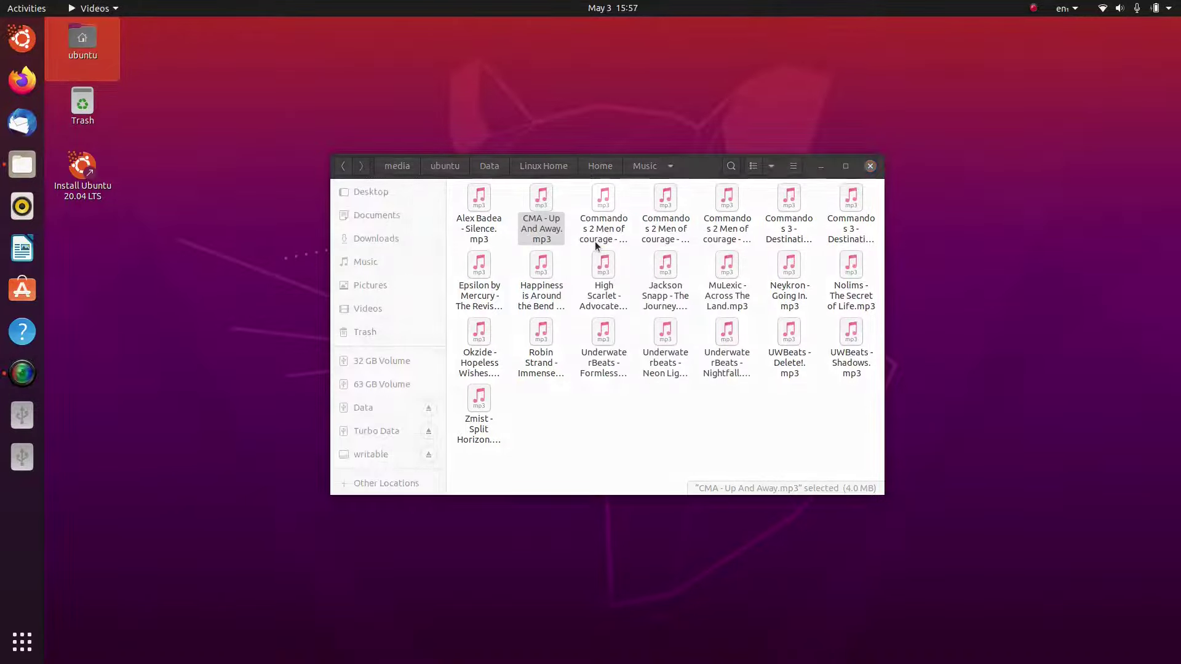
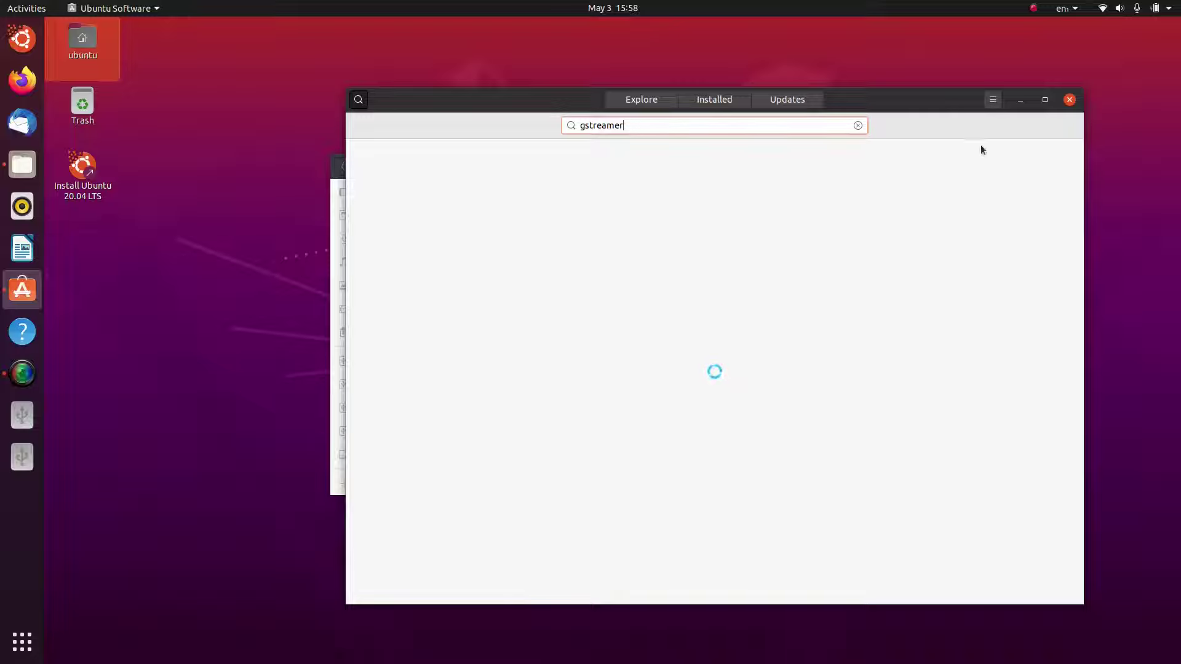
click(992, 100)
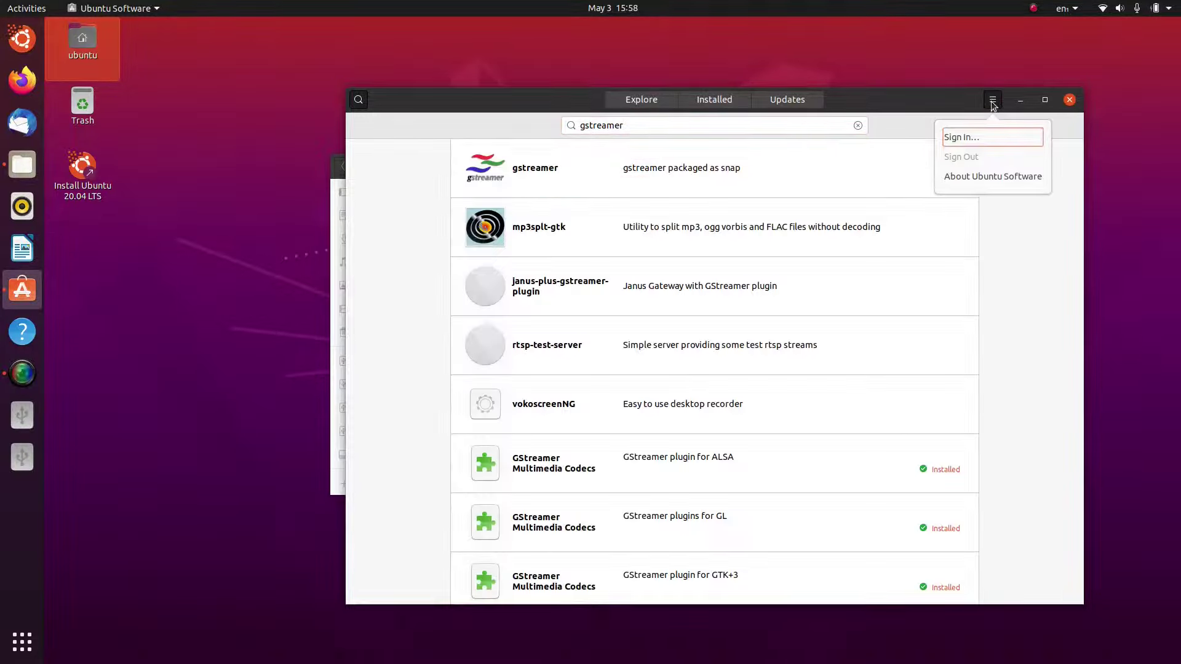
click(992, 104)
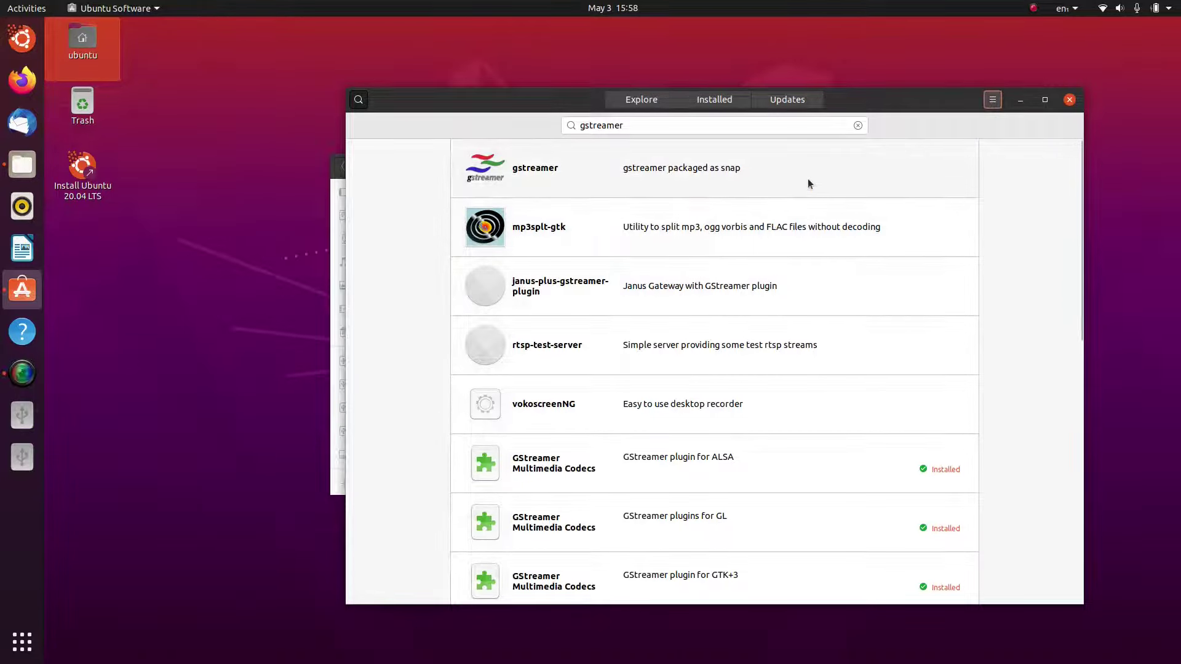
scroll(702, 379, down, 4)
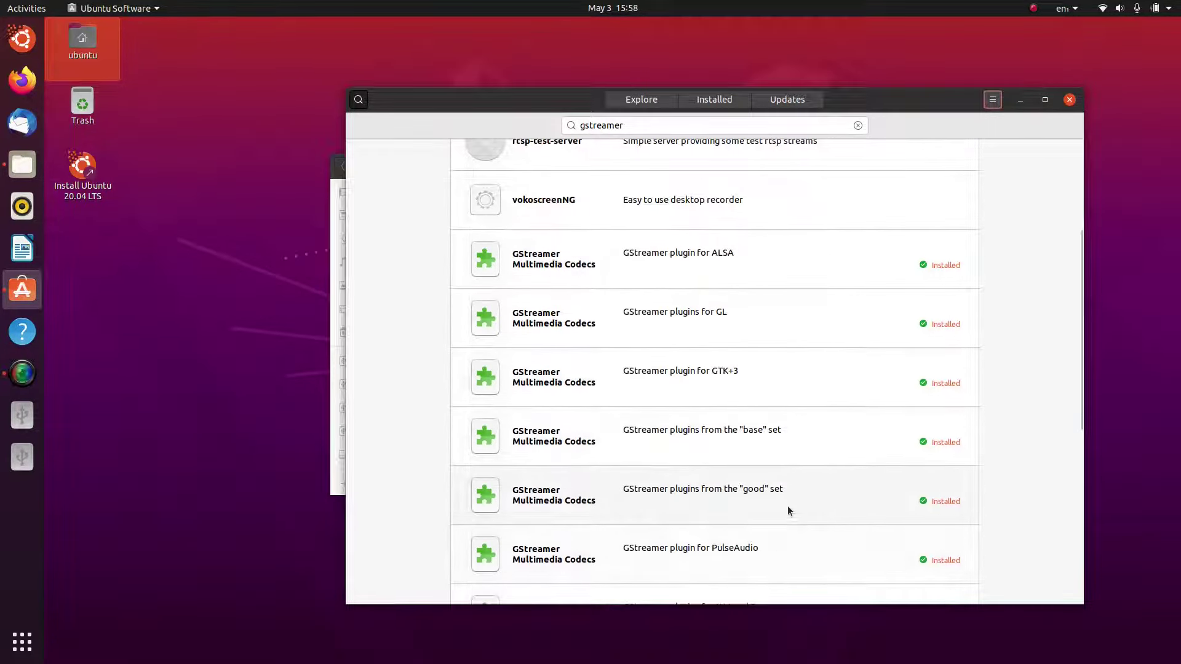
scroll(766, 370, down, 2)
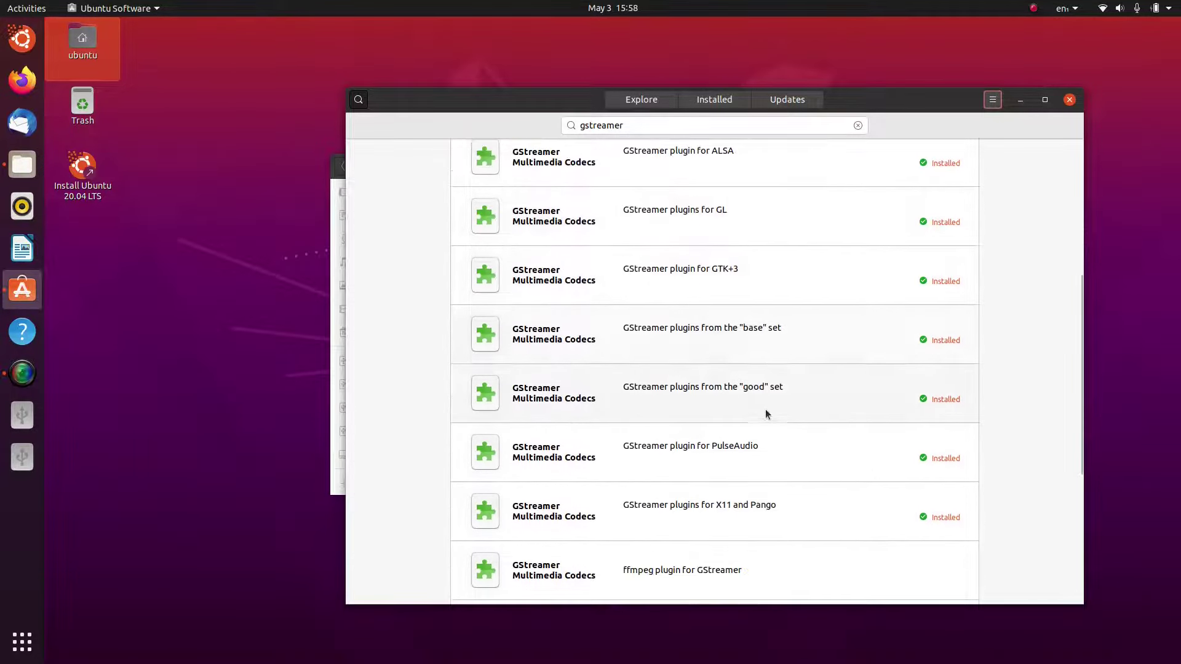
scroll(830, 528, down, 2)
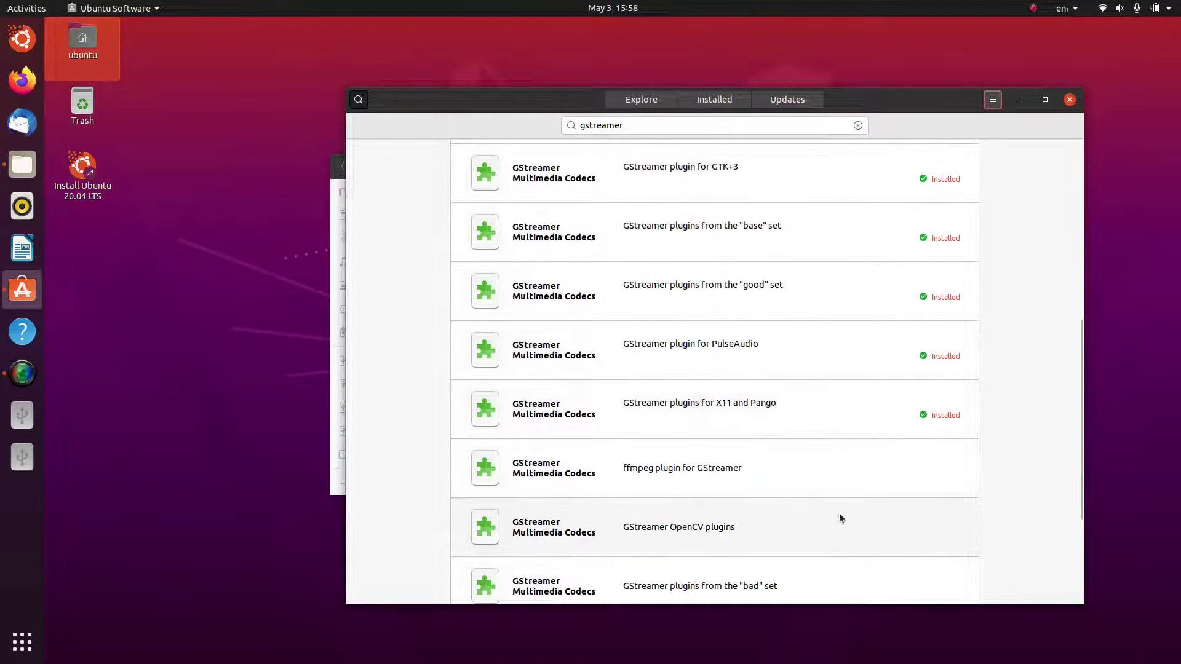
scroll(839, 519, down, 1)
scroll(825, 531, down, 1)
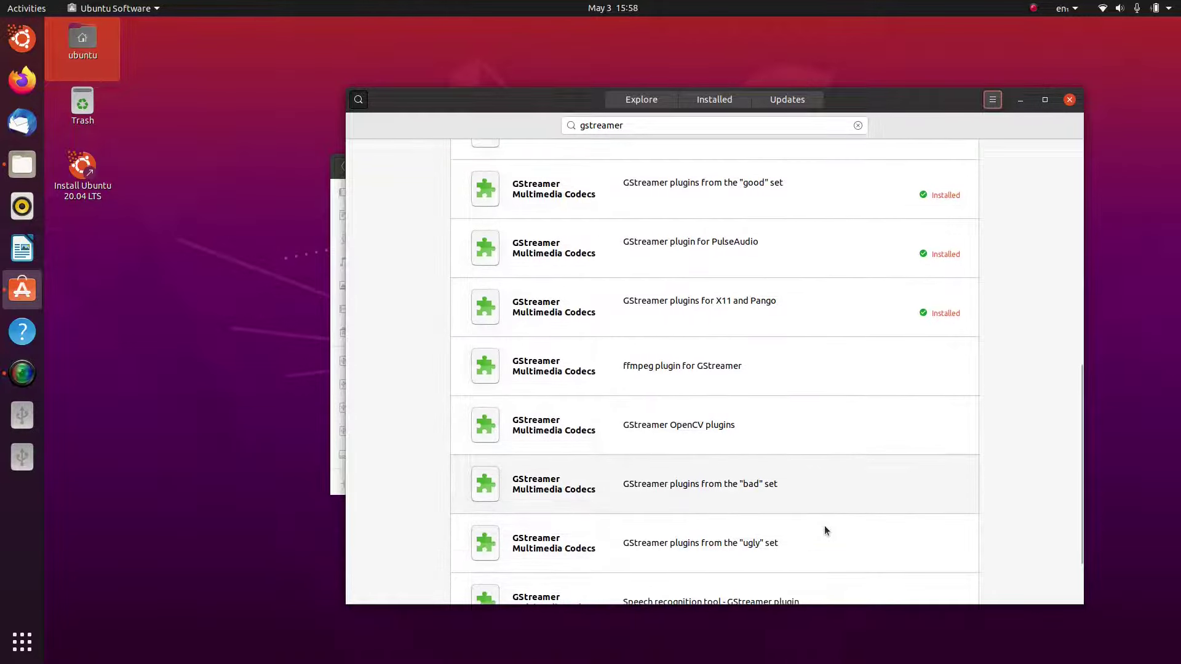
- Install the GStreamer plugins from the "ugly" set and the "bad" set, returning to the gstreamer search results
click(791, 546)
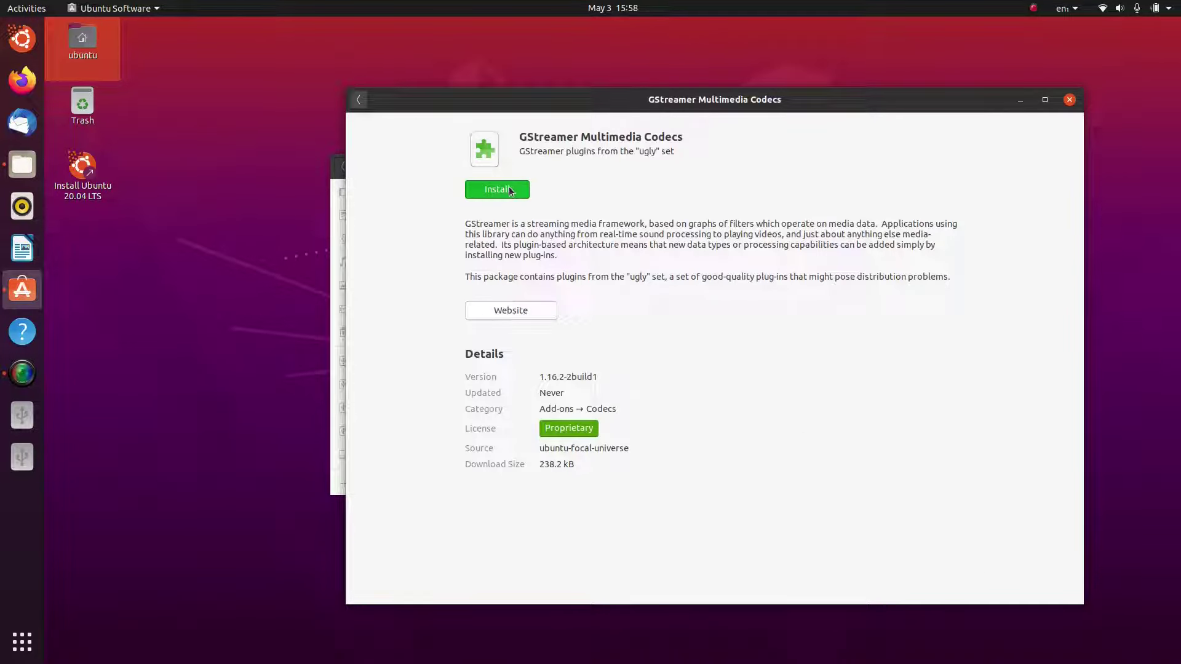
click(508, 189)
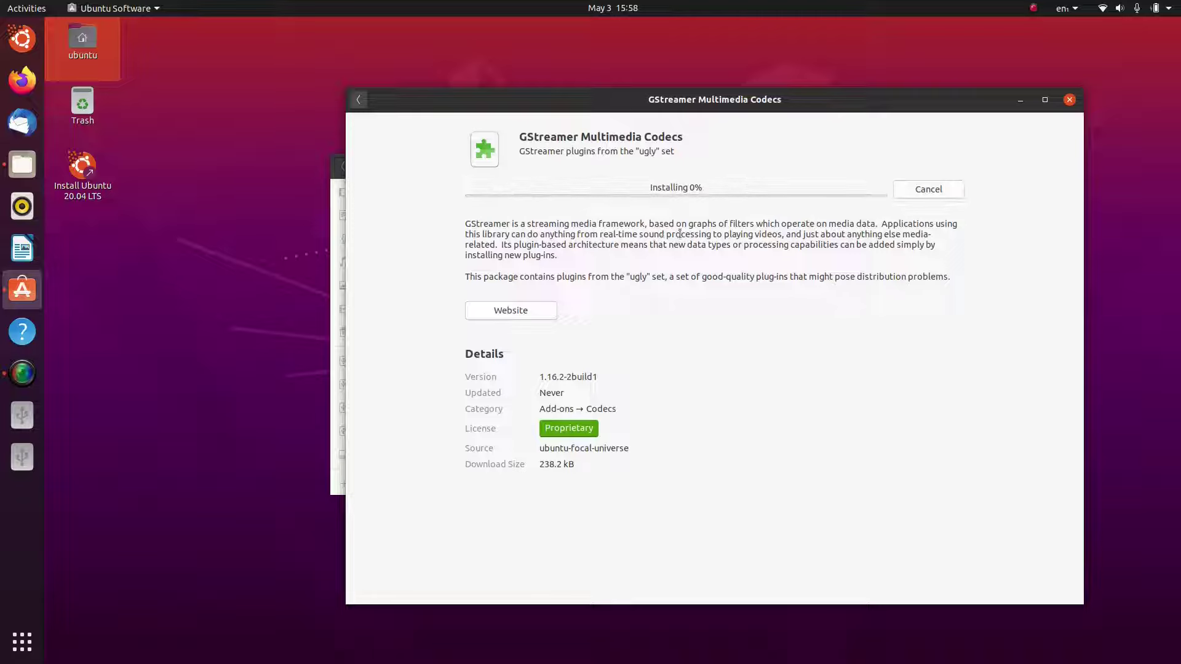
click(362, 102)
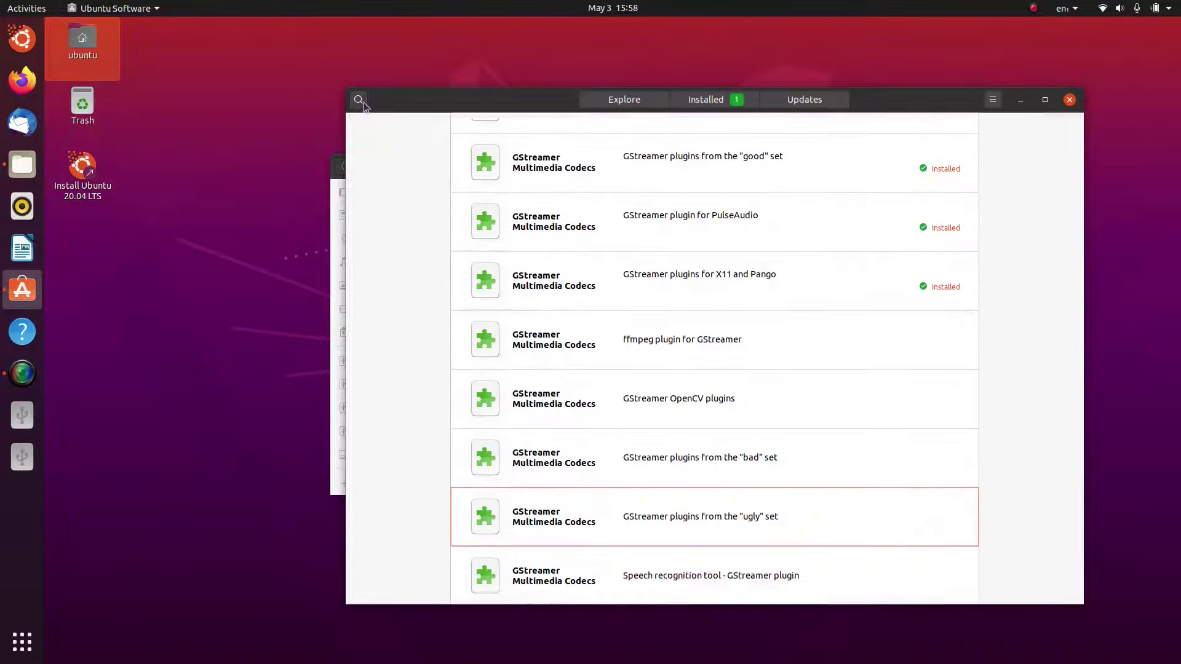
click(806, 495)
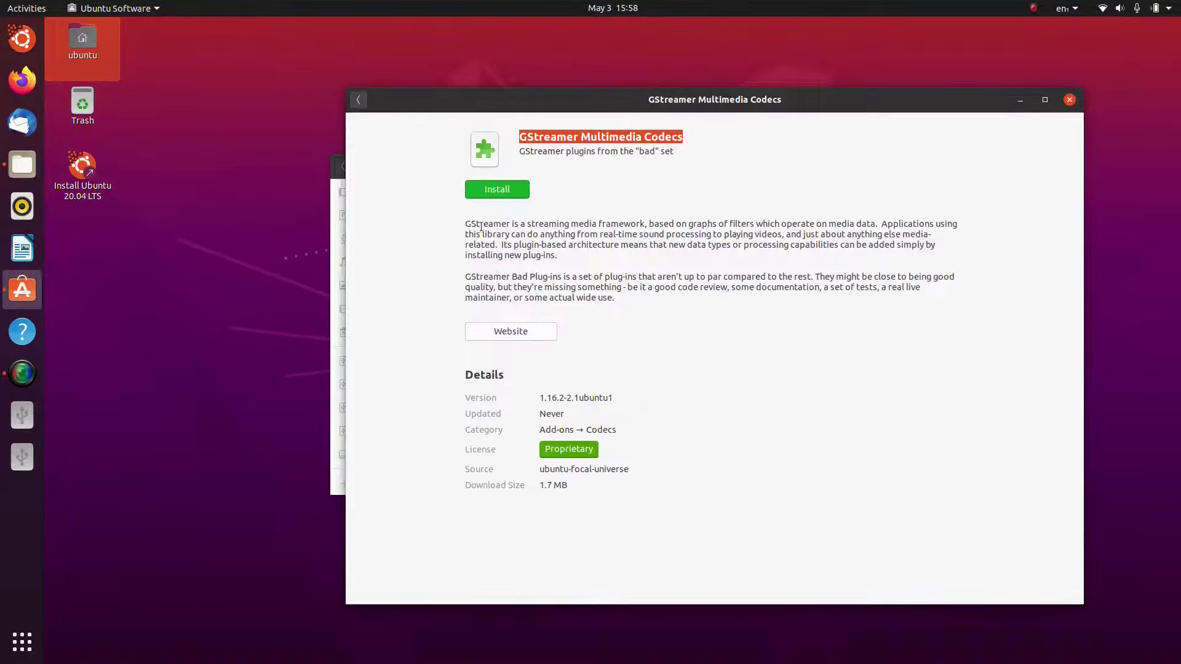
click(516, 188)
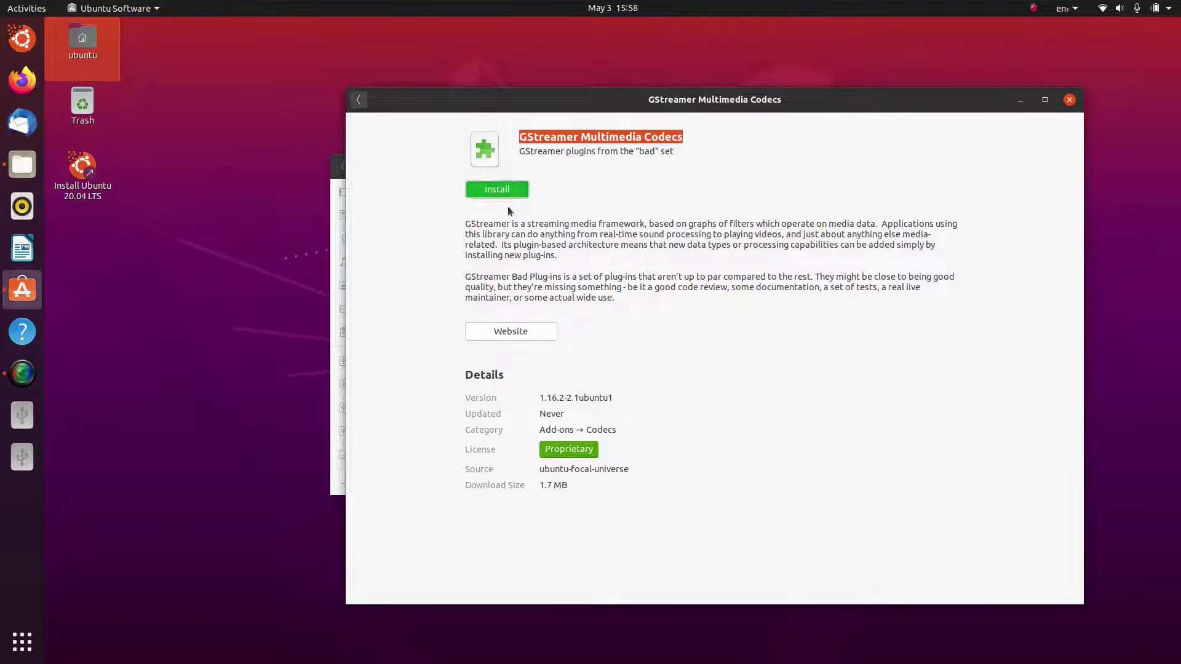
click(367, 103)
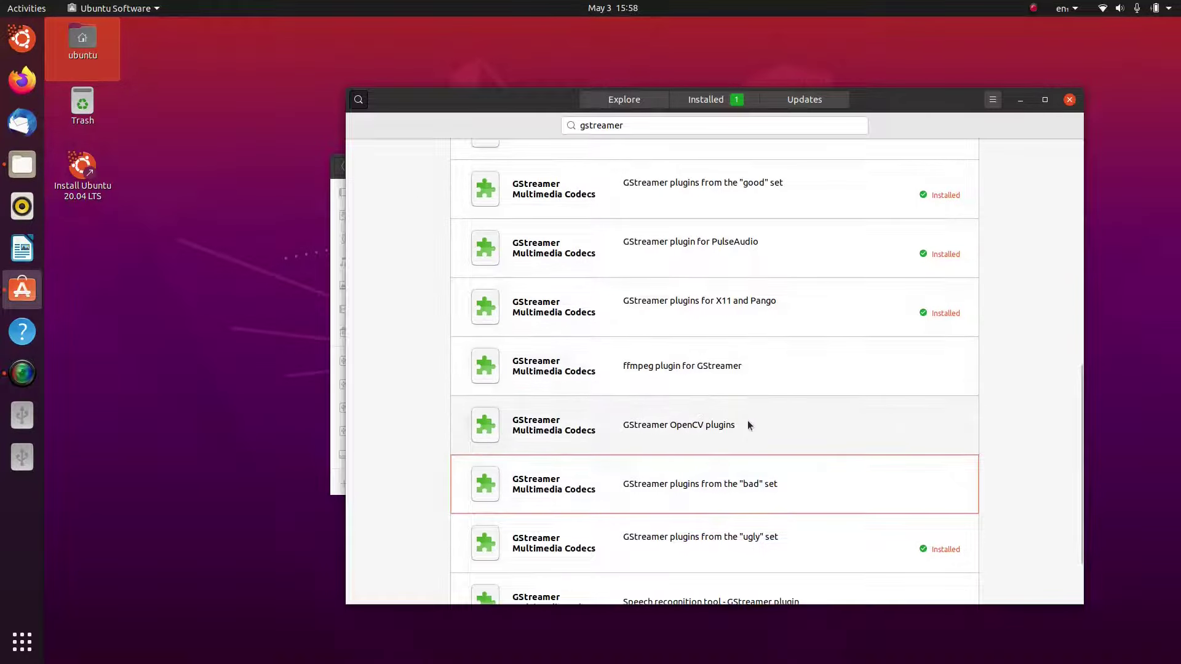
- Start installing the ffmpeg plugin for GStreamer and return to the search results
click(750, 366)
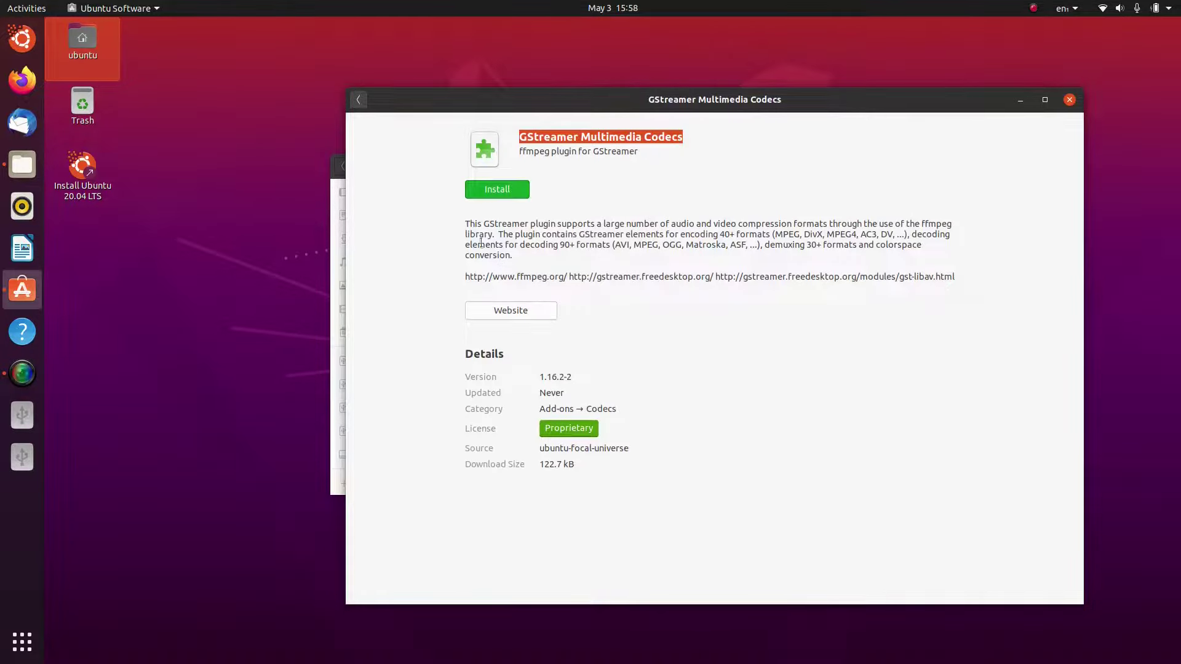
click(499, 189)
click(359, 100)
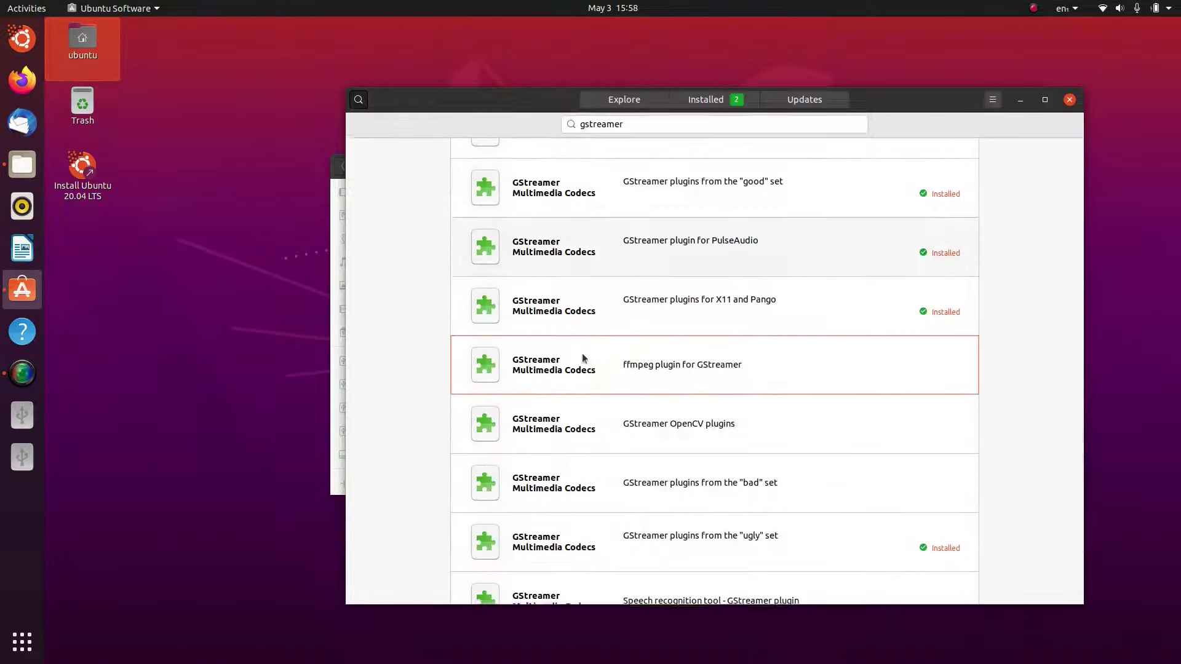
- Check the installation status of the GStreamer plugins across the search results, and close Ubuntu Software
scroll(674, 402, down, 3)
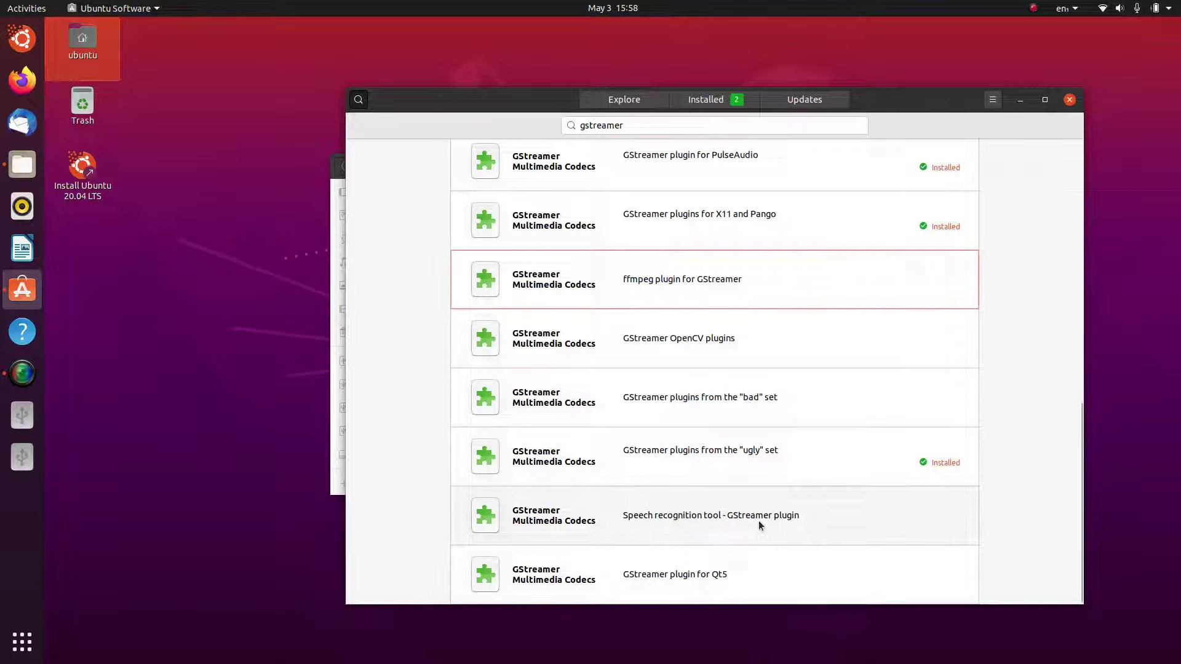
scroll(769, 462, up, 1)
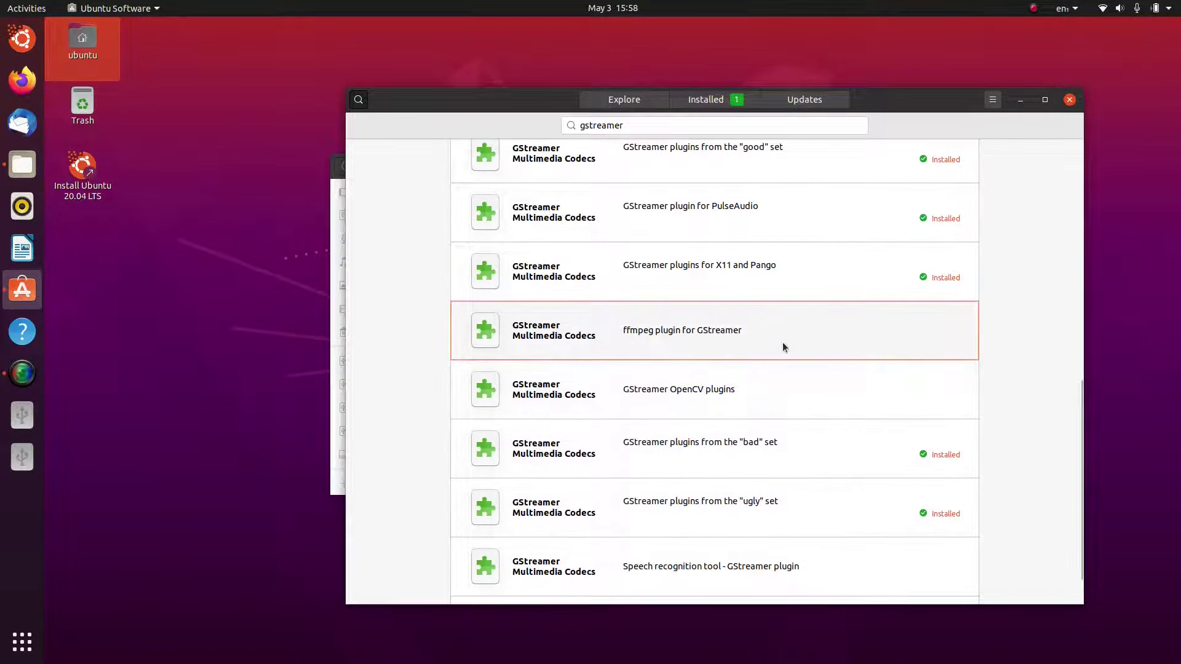
scroll(750, 369, up, 2)
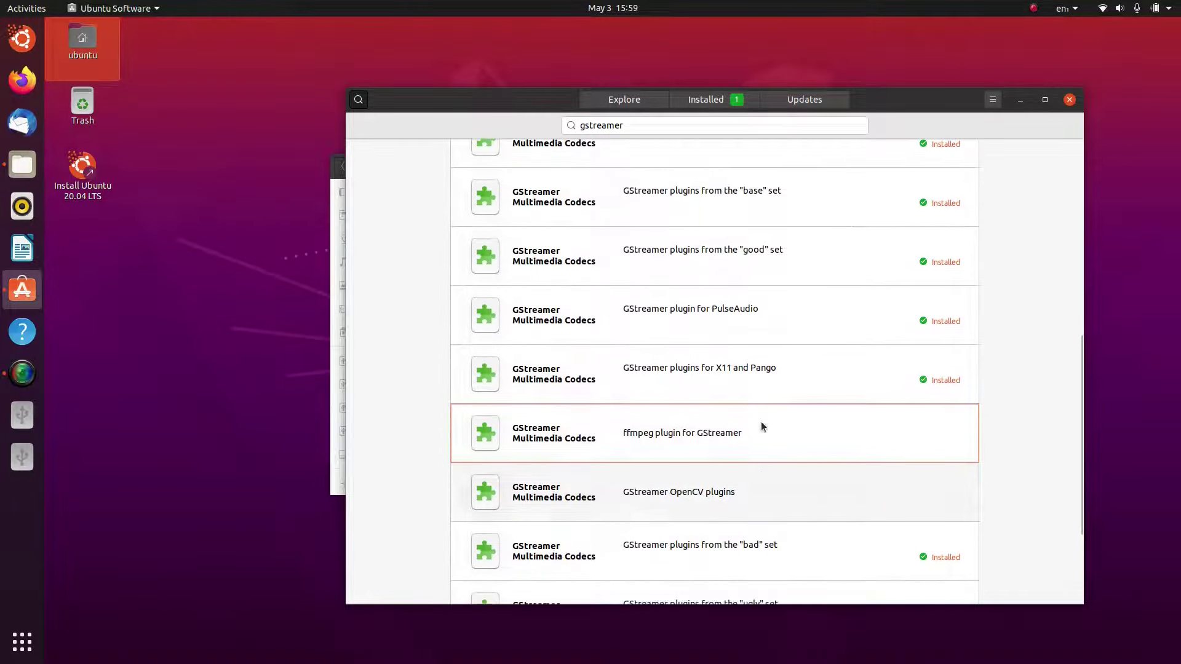
scroll(758, 470, up, 5)
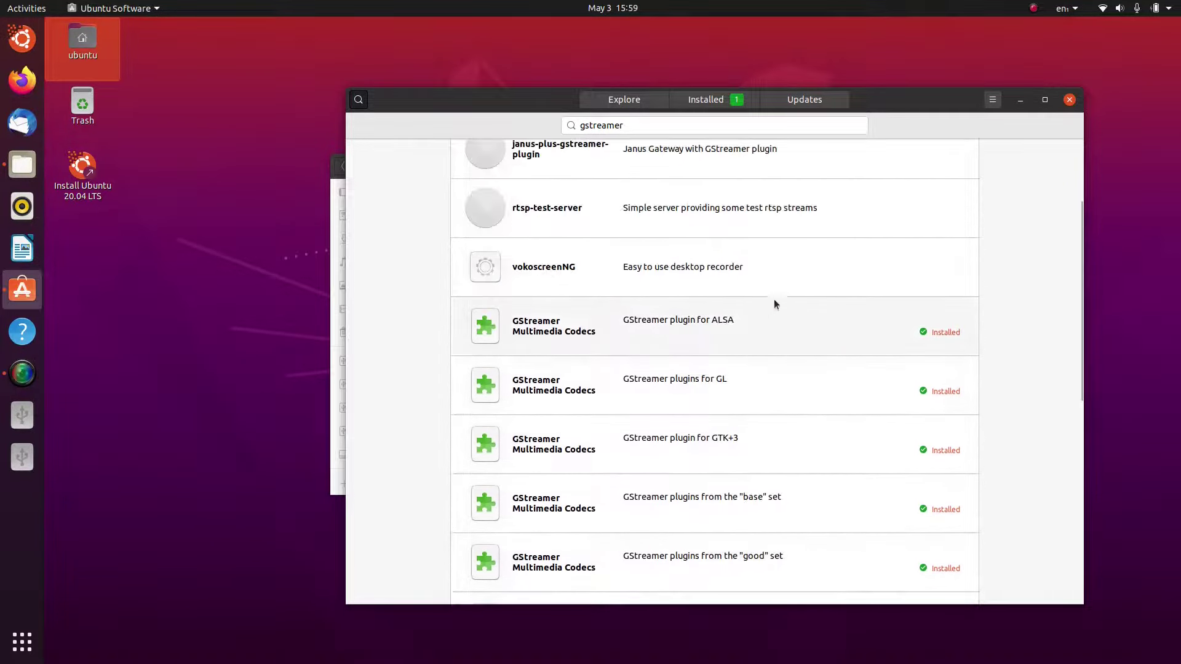
scroll(750, 438, down, 6)
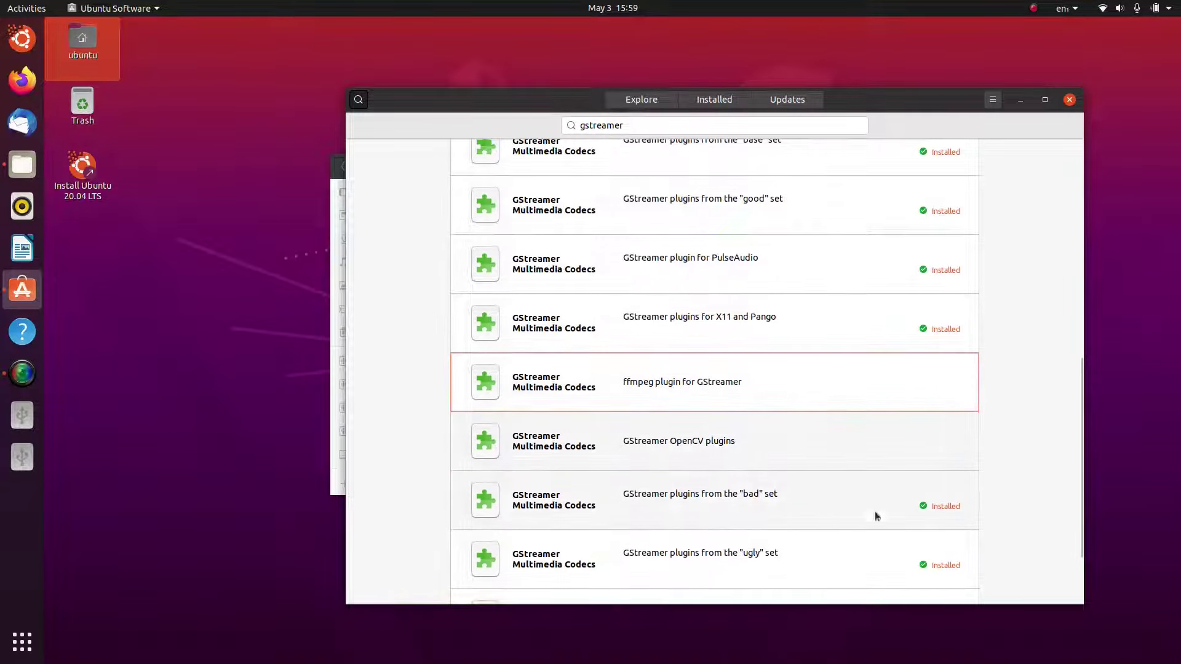
scroll(775, 456, up, 6)
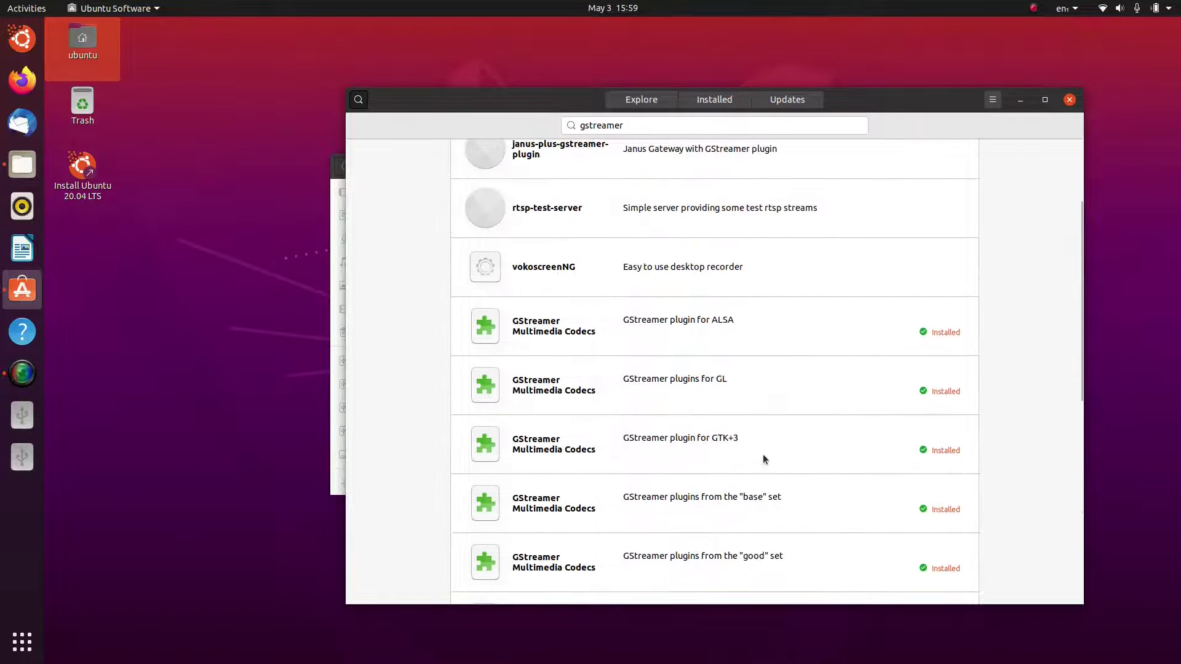
click(1070, 101)
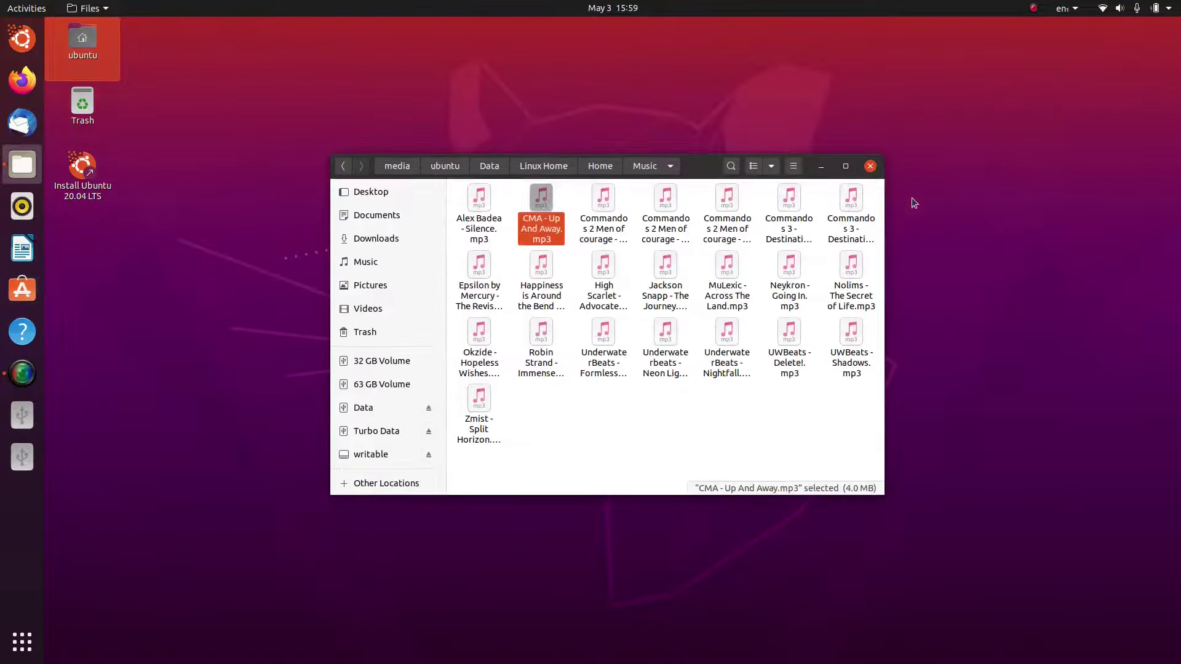
- Check the Music folder's options in the file manager and close its window
click(670, 166)
click(671, 167)
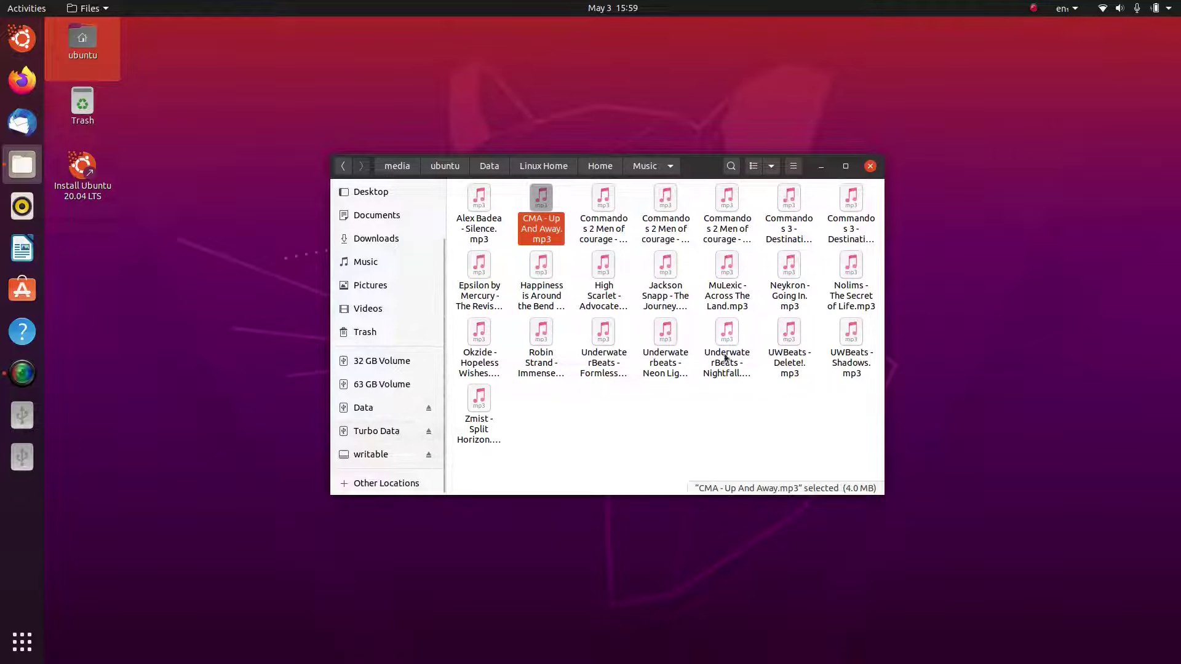
click(870, 166)
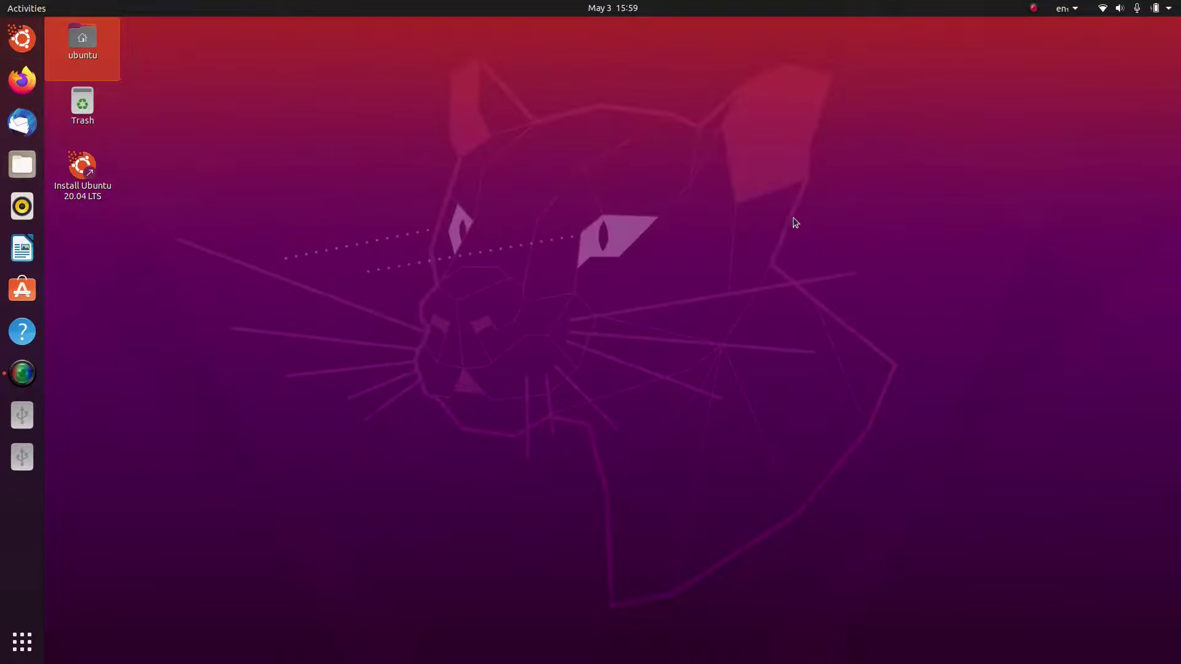
- Open Rhythmbox, move its window toward the middle of the desktop and enlarge it
click(22, 207)
drag(177, 35, 403, 105)
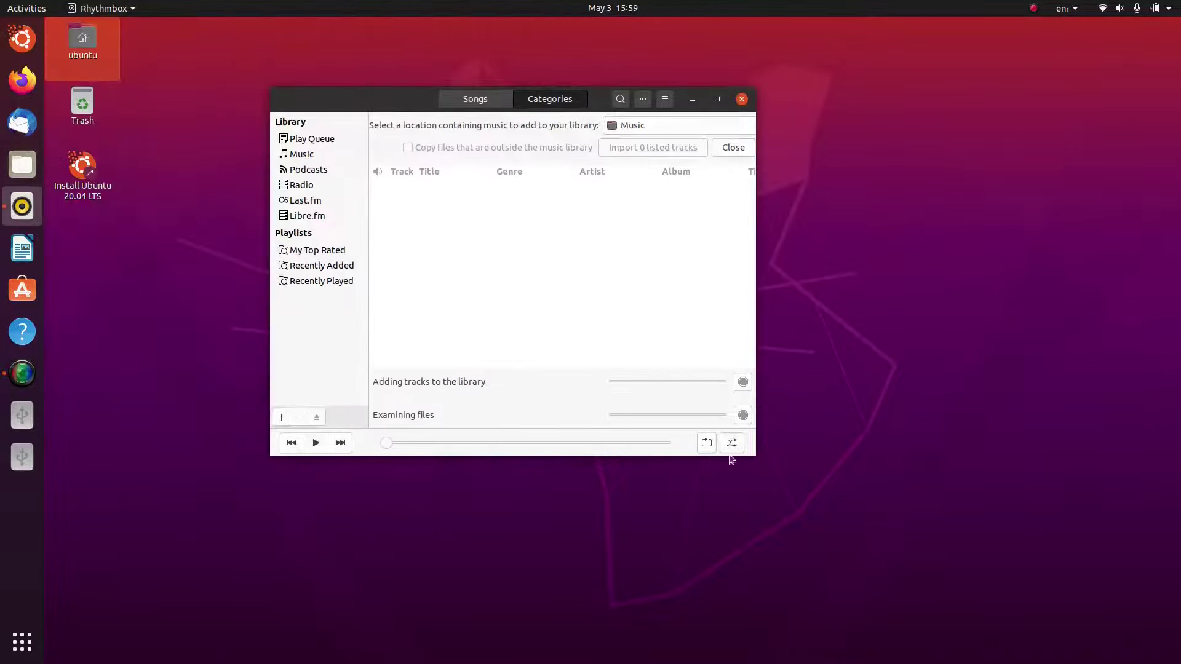
drag(759, 455, 997, 529)
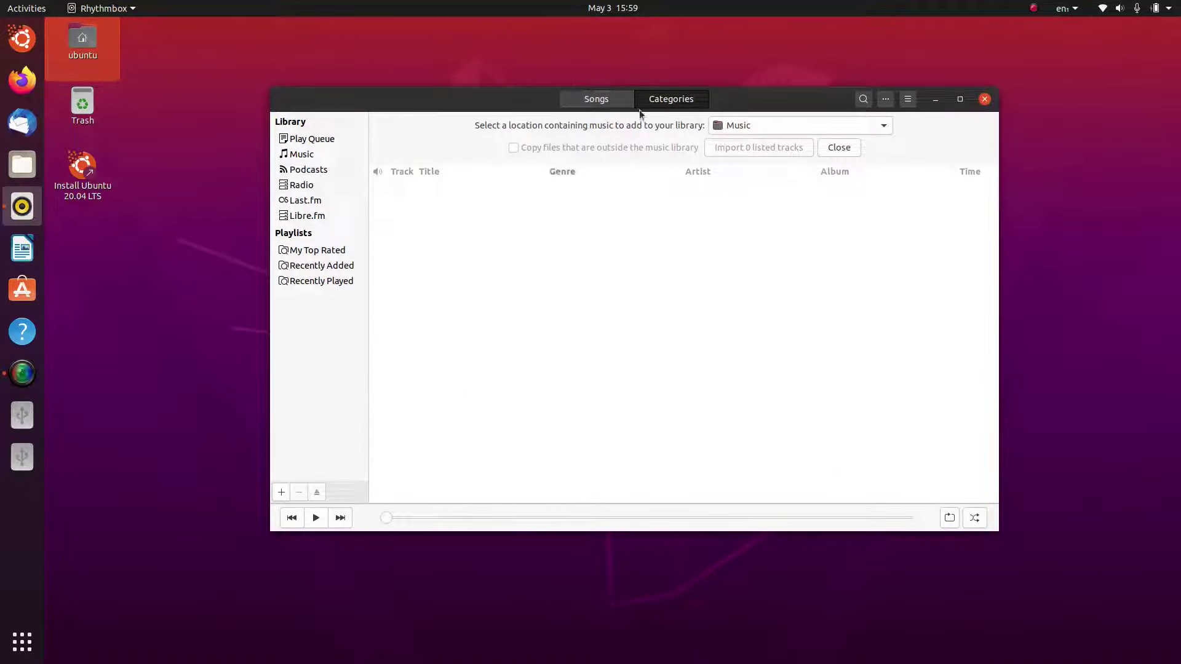
- Look through Rhythmbox's application menu and option menus, and close the player
click(101, 8)
click(419, 230)
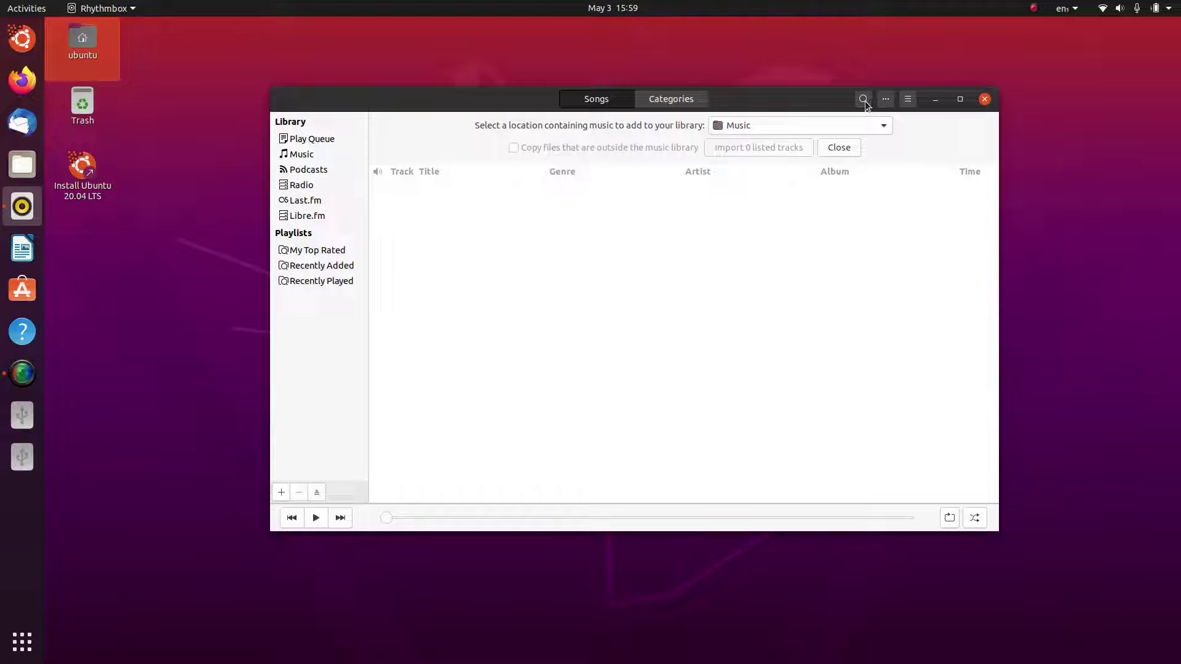
click(909, 103)
click(887, 105)
click(887, 104)
click(984, 100)
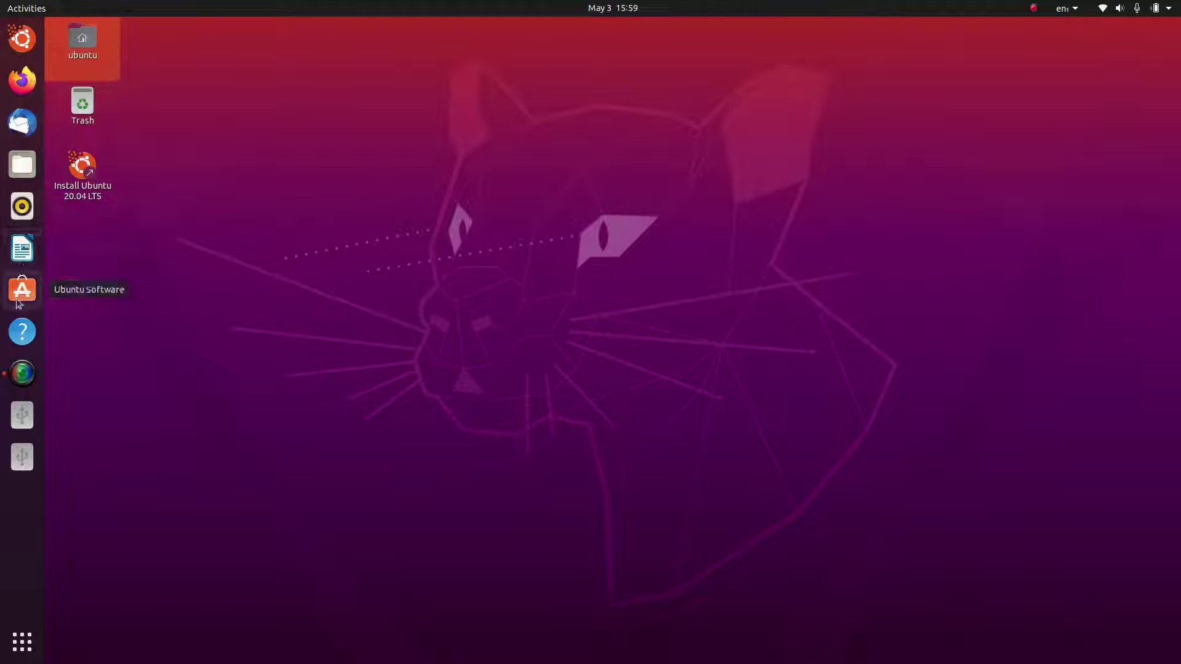
click(323, 321)
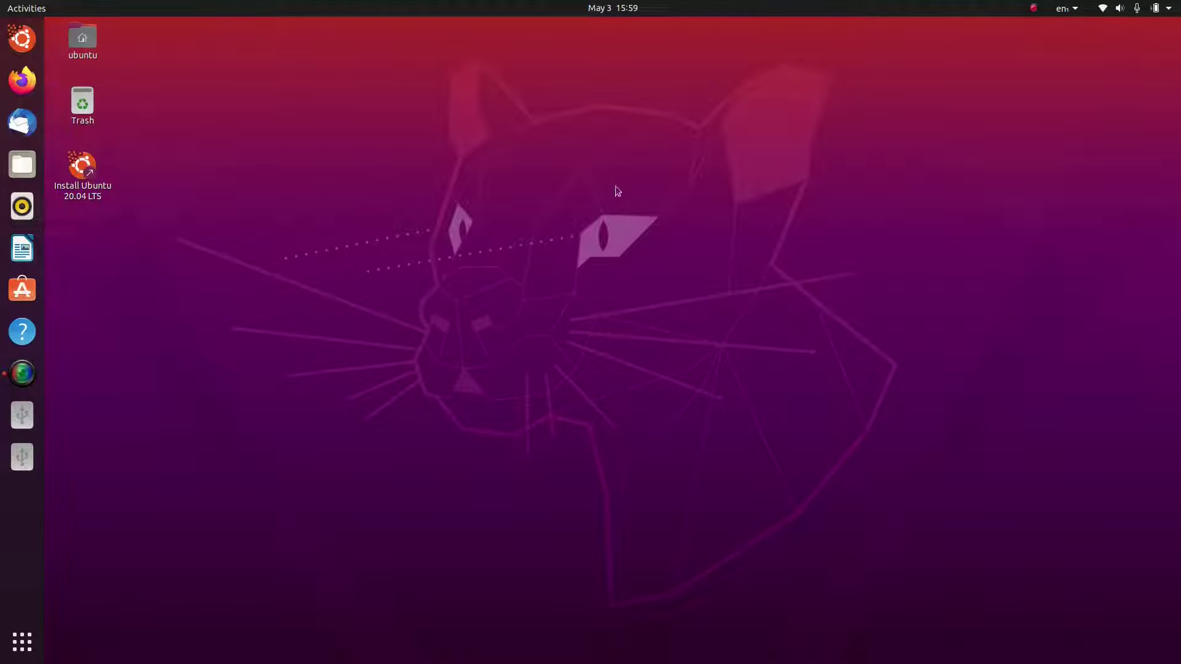
- Open the system settings and go to the About page with the device and OS details
click(1153, 7)
click(1078, 156)
scroll(368, 463, down, 5)
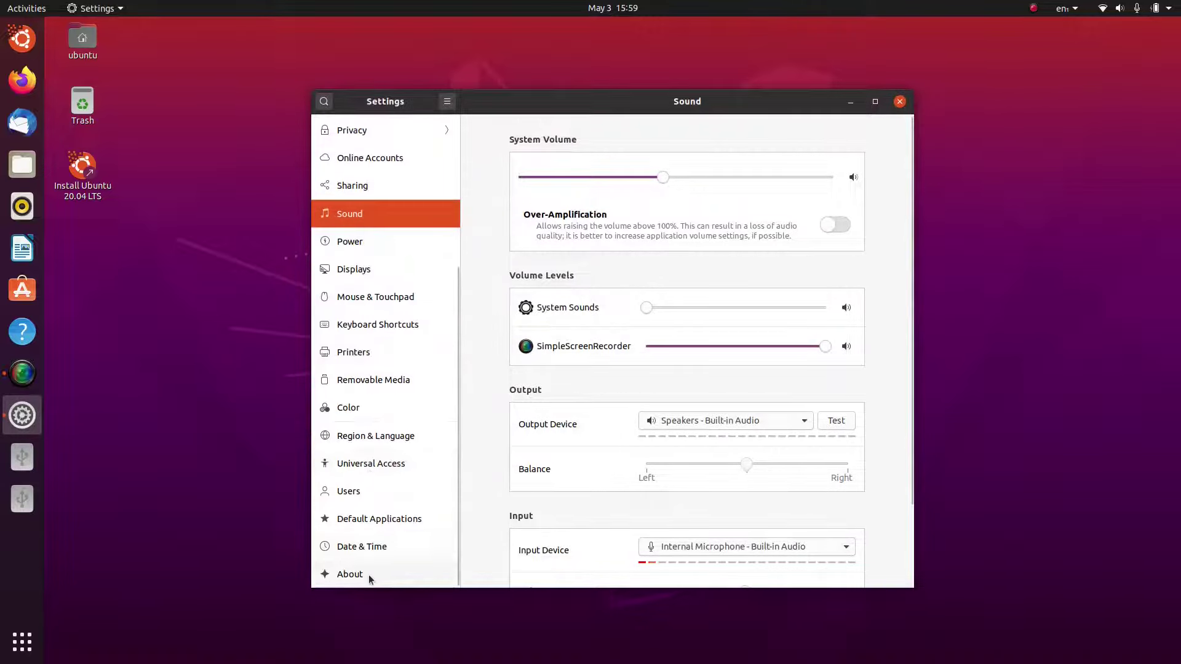
click(368, 574)
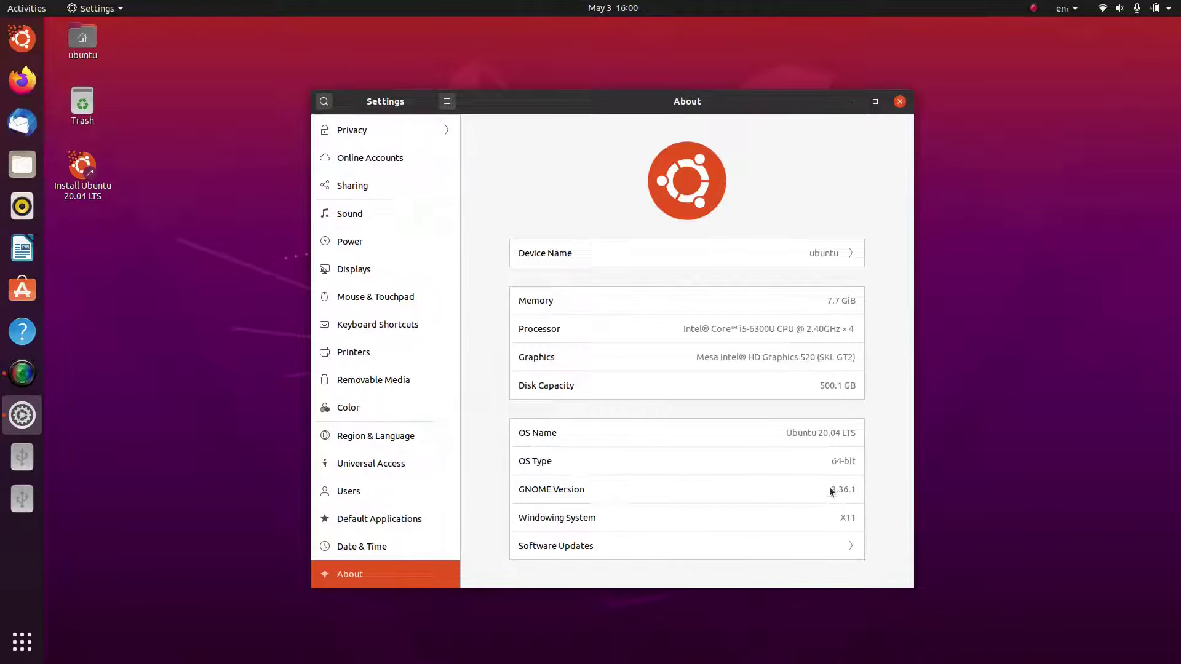
- Highlight the GNOME version on the About page, then view the Software & Updates settings and close them
drag(834, 491, 857, 491)
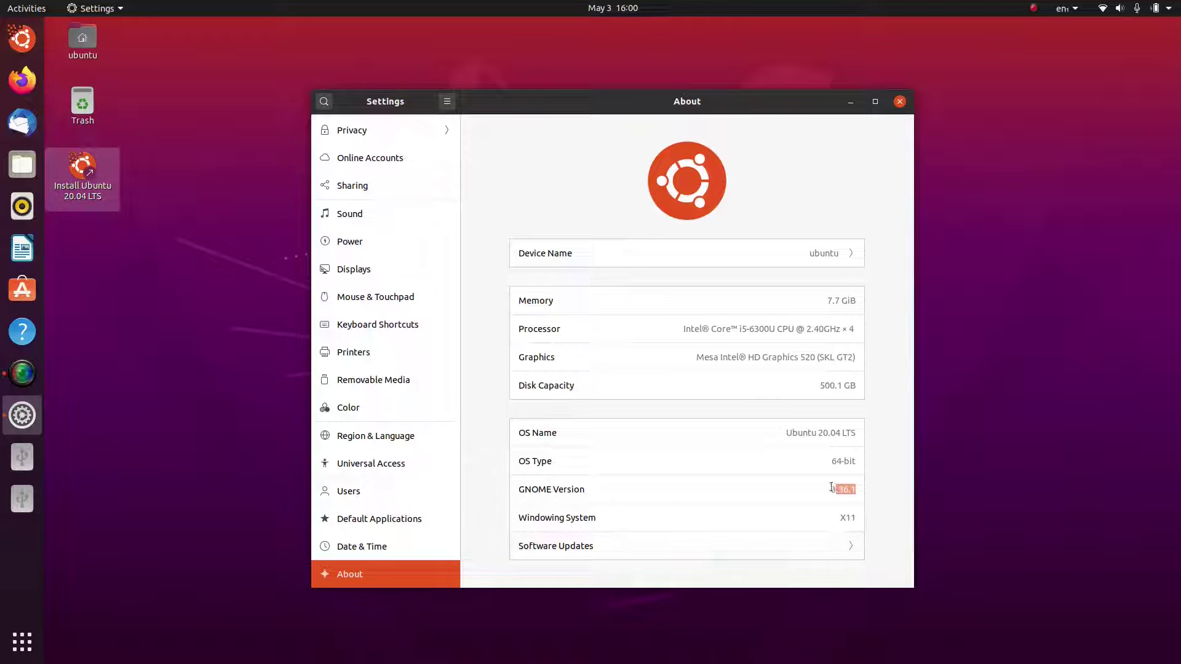
click(769, 546)
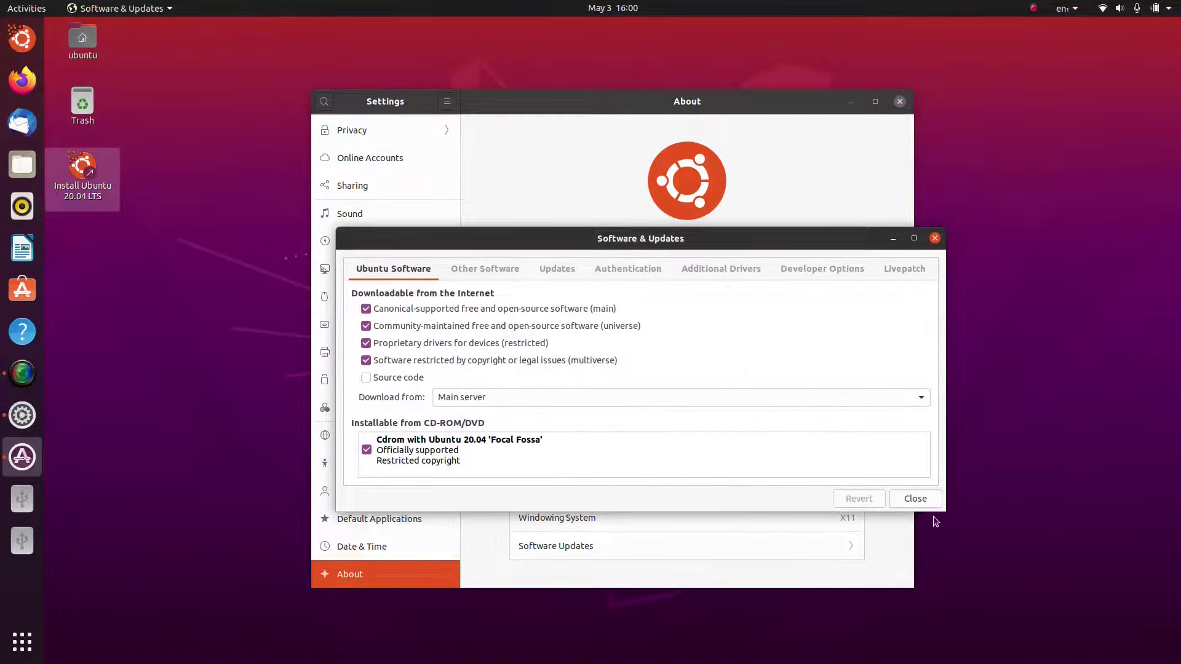
click(915, 499)
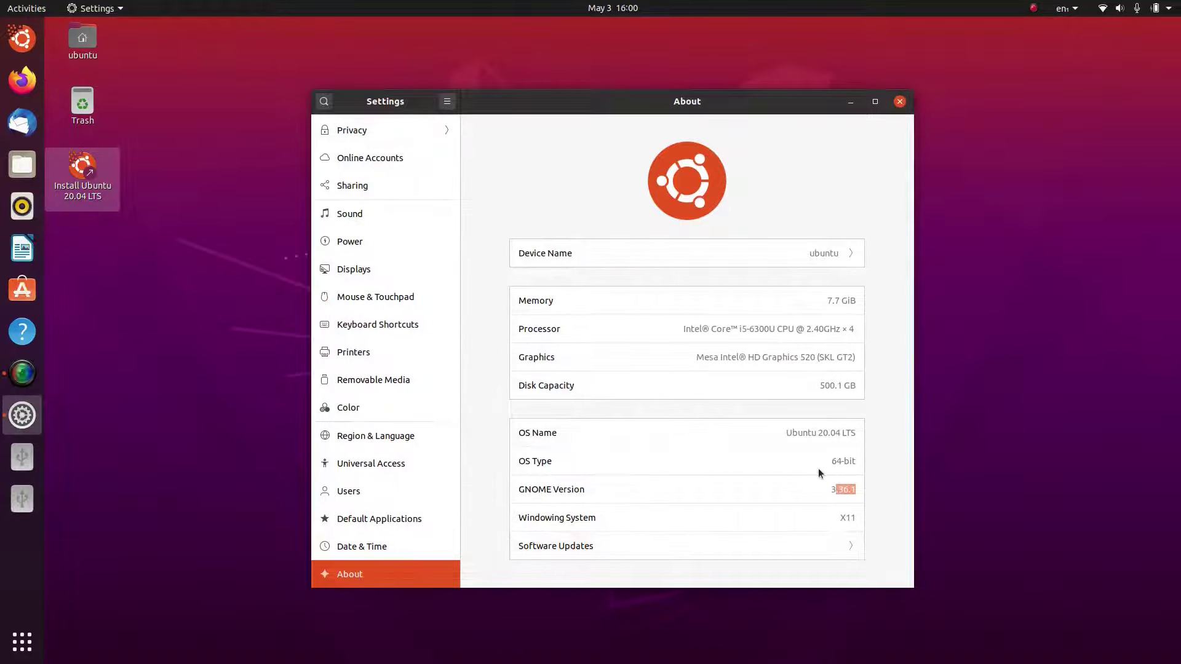
- Open a terminal in the Desktop folder
right_click(248, 304)
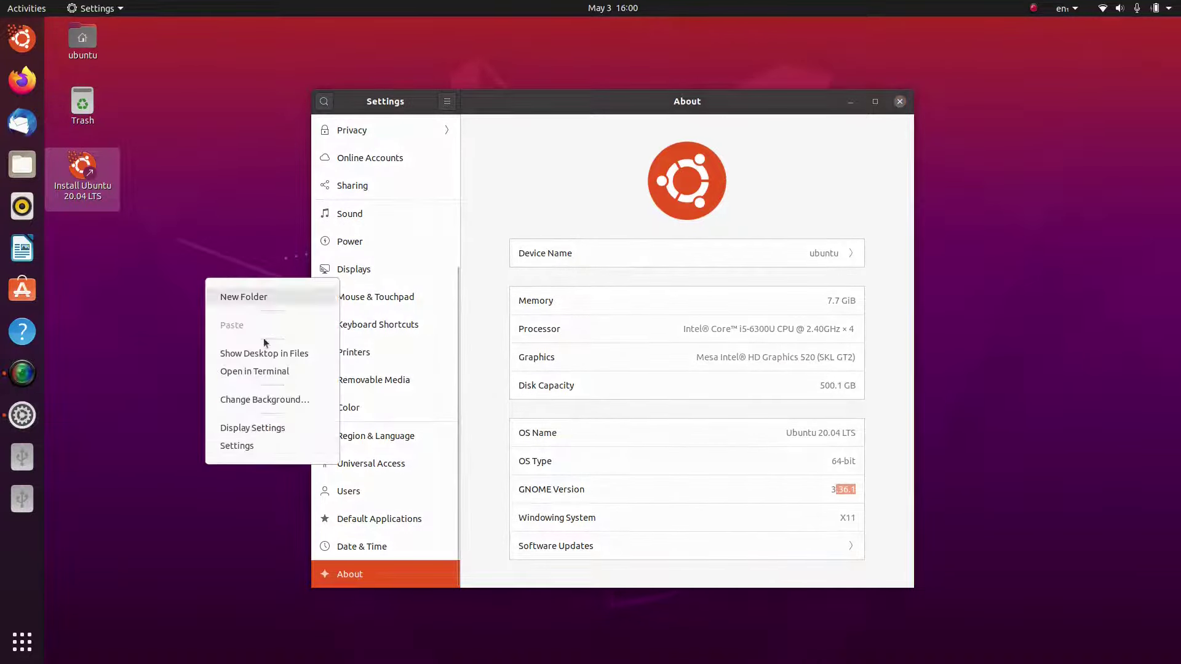
click(223, 490)
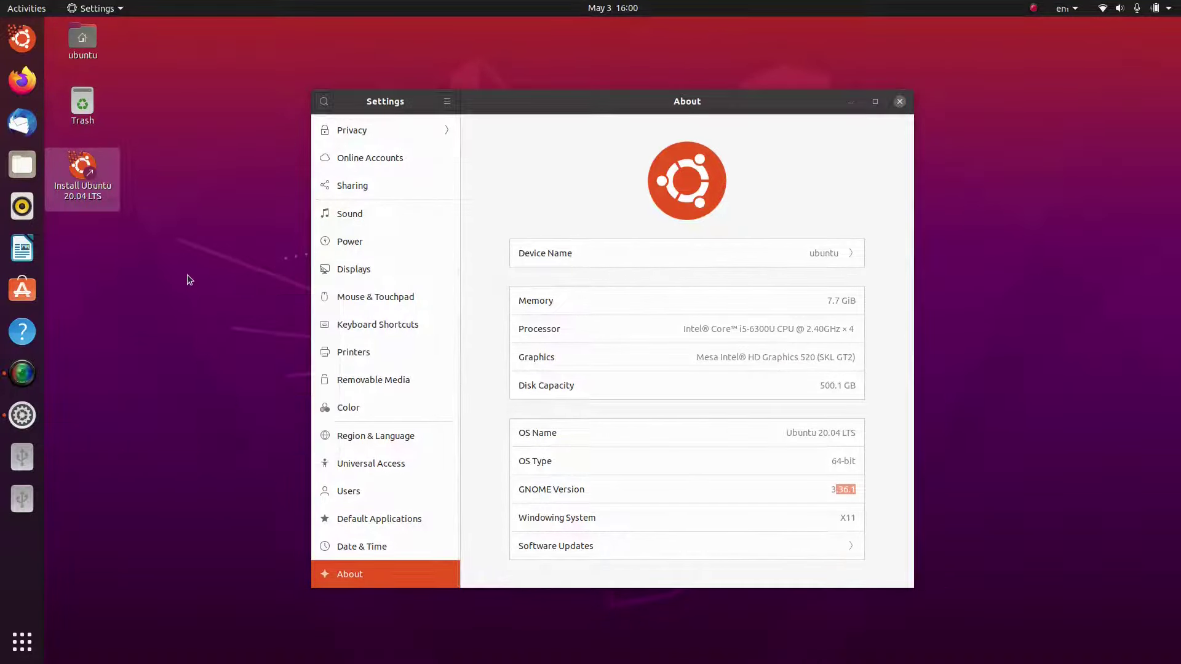
right_click(188, 277)
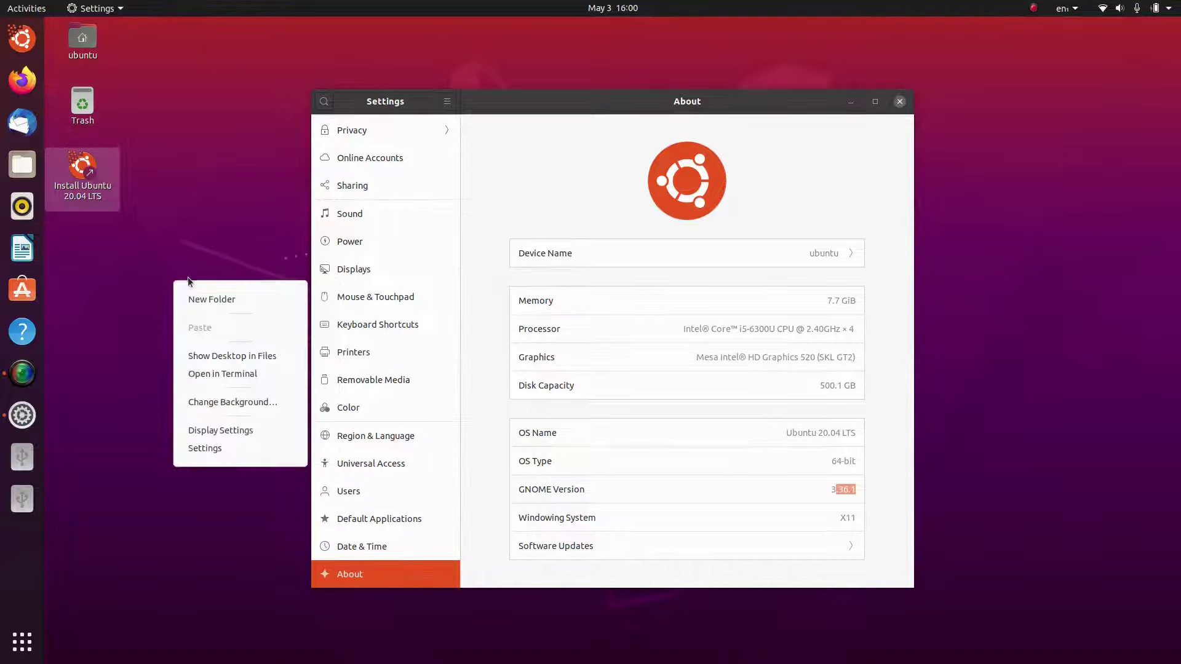
click(227, 376)
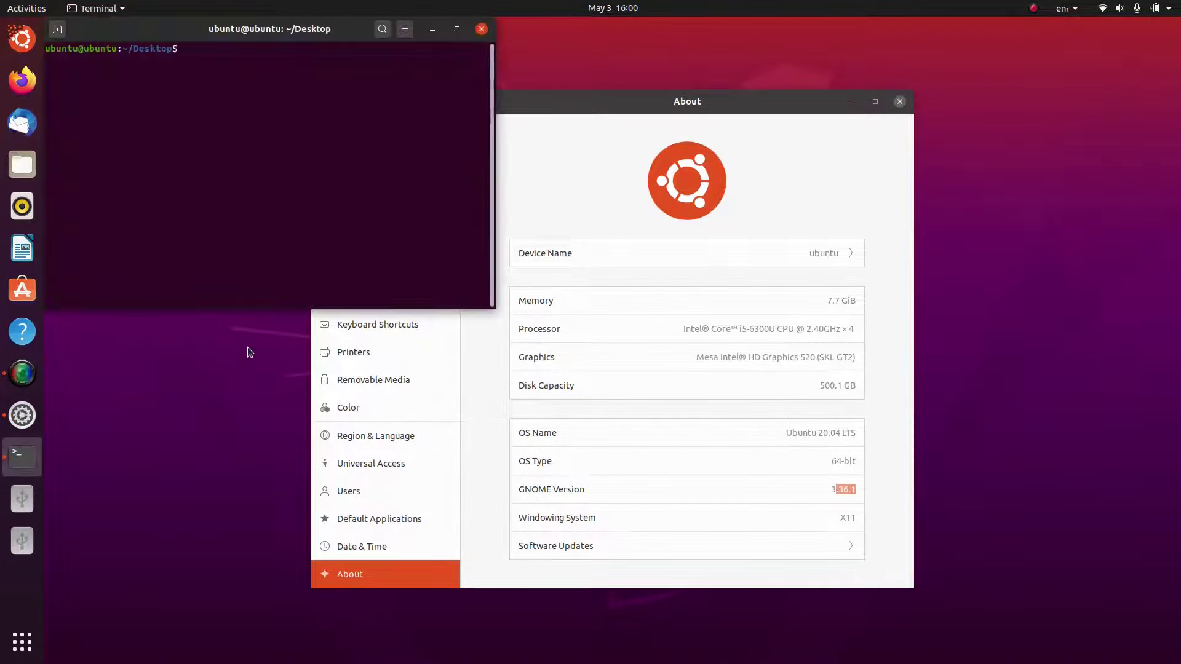
- Run uname -e and uname -r, move the terminal lower on the desktop, and highlight the reported kernel release
text(uname -e)
key(Return)
key(Up)
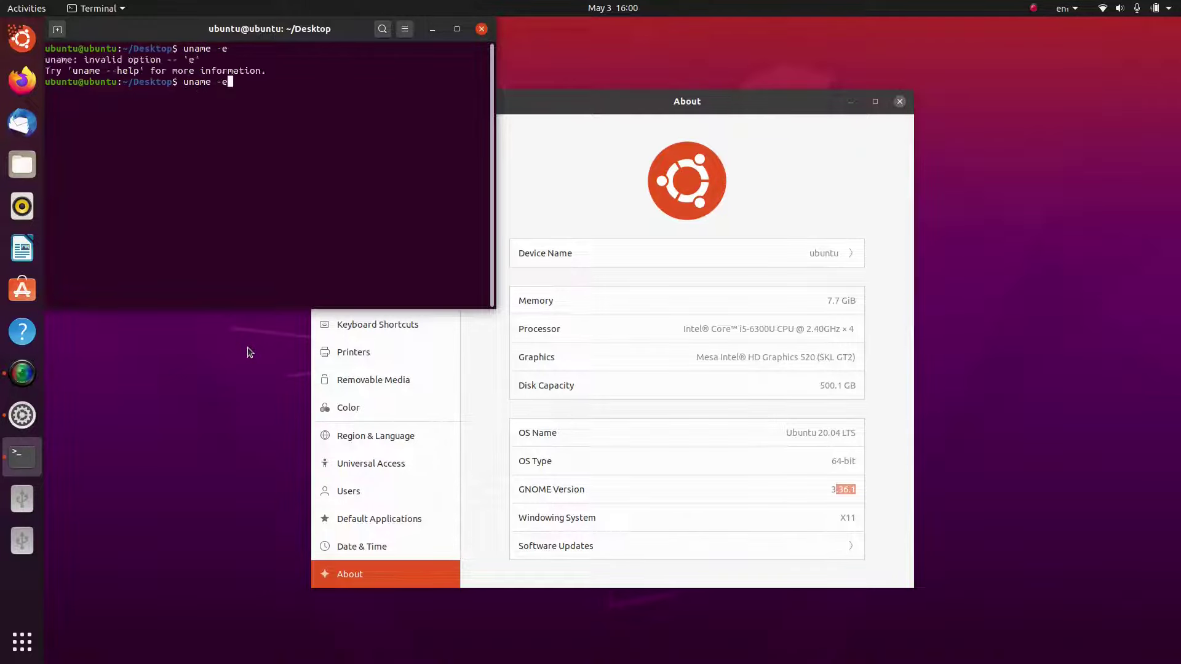
text(r)
key(Return)
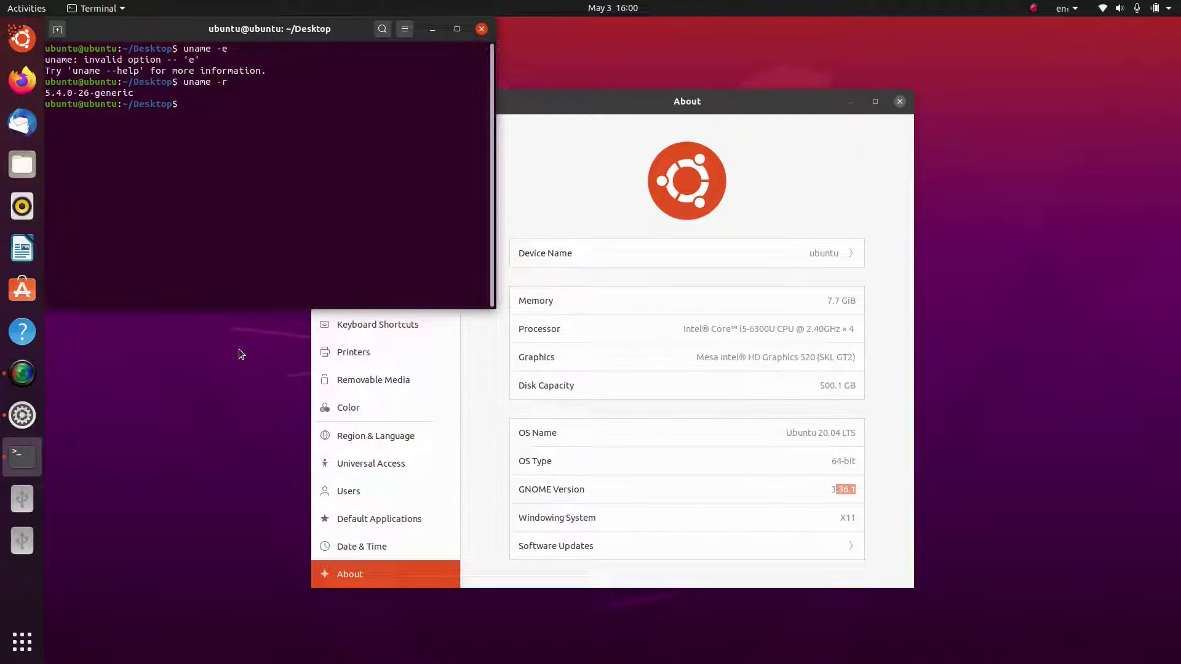
drag(191, 27, 309, 296)
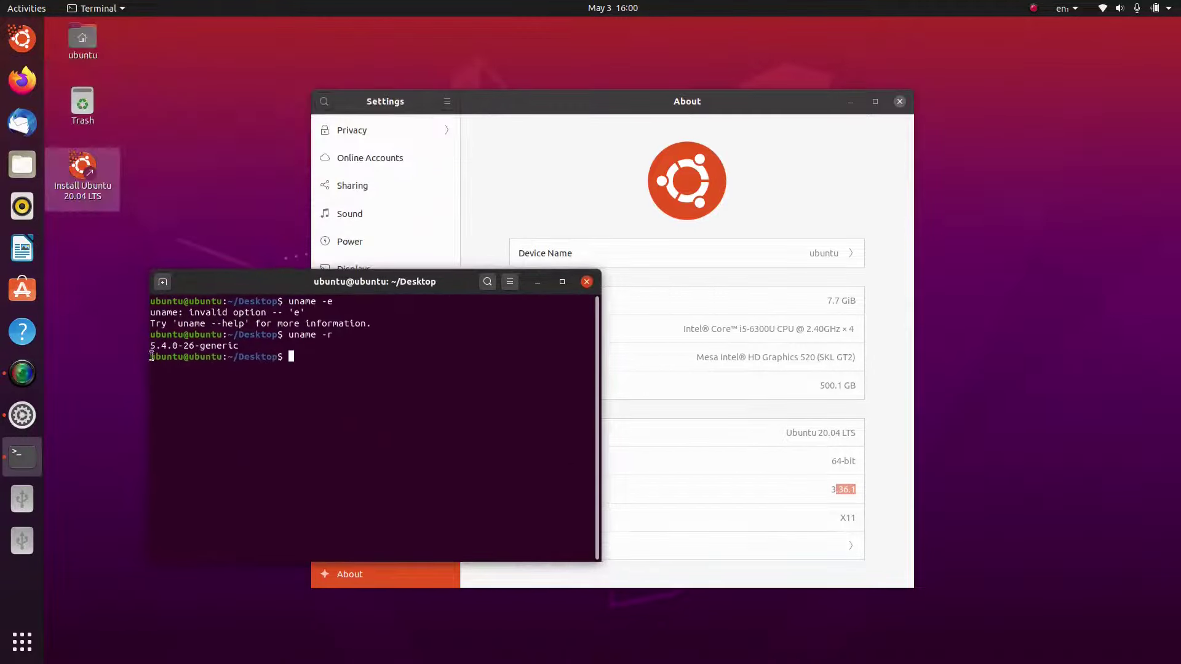
drag(151, 346, 239, 345)
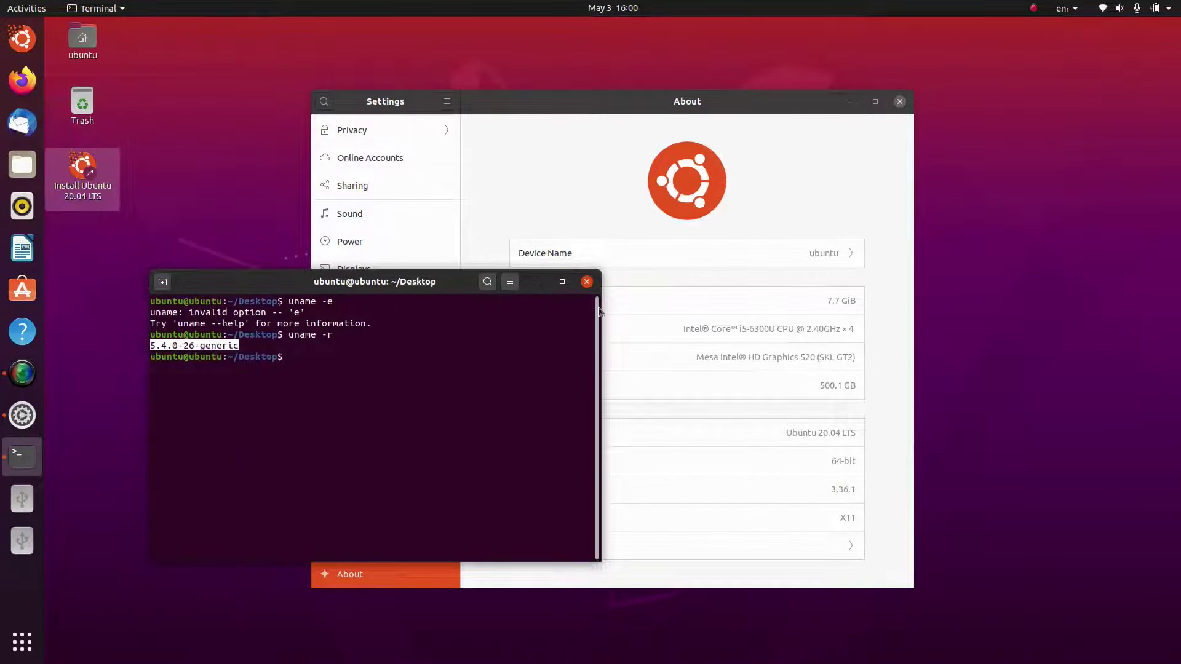
- Close the terminal and view the Wi-Fi settings, including the options for hidden networks, hotspot and known networks
key(alt+Tab)
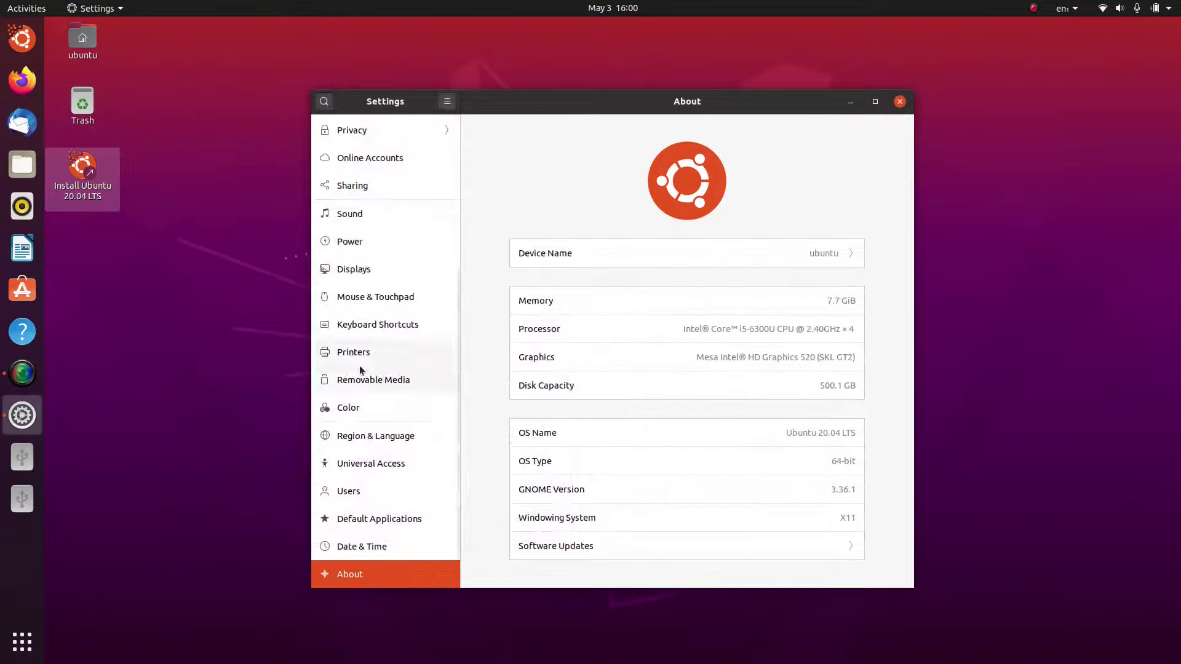
scroll(359, 364, up, 5)
click(345, 129)
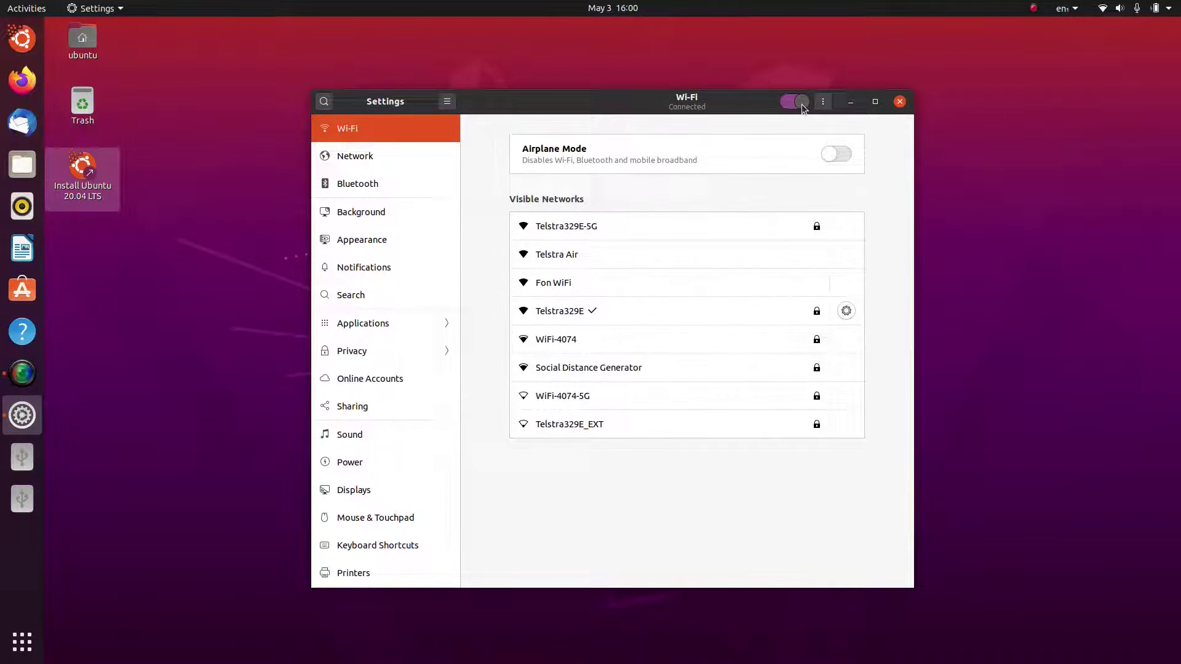
click(819, 105)
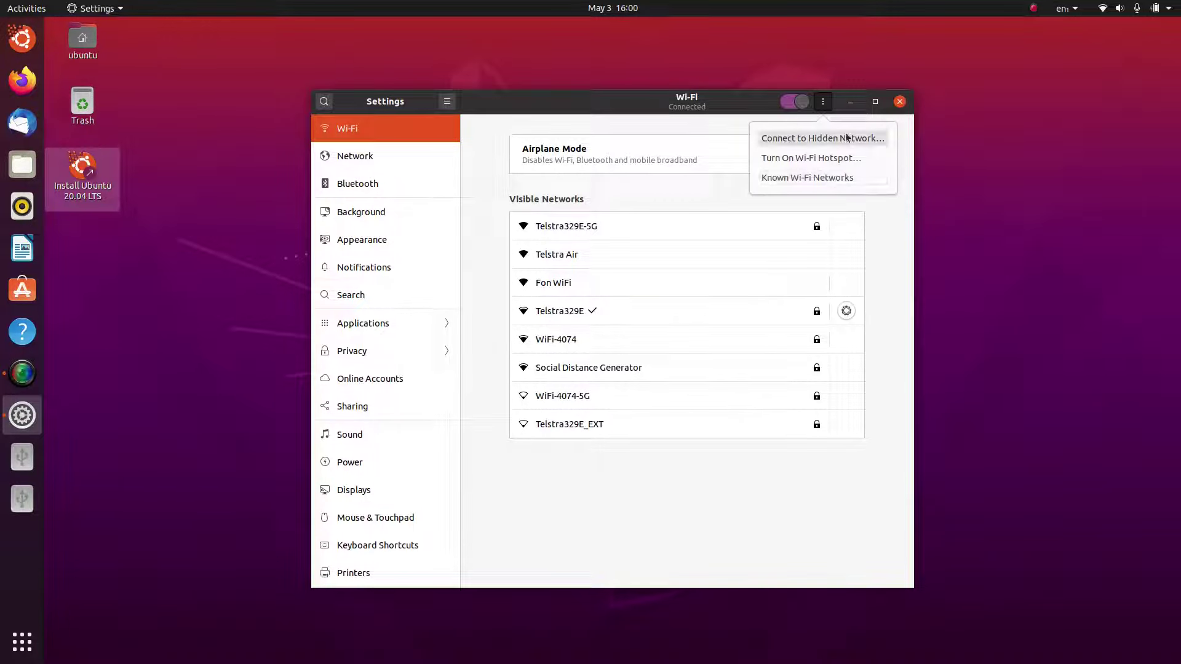
key(Escape)
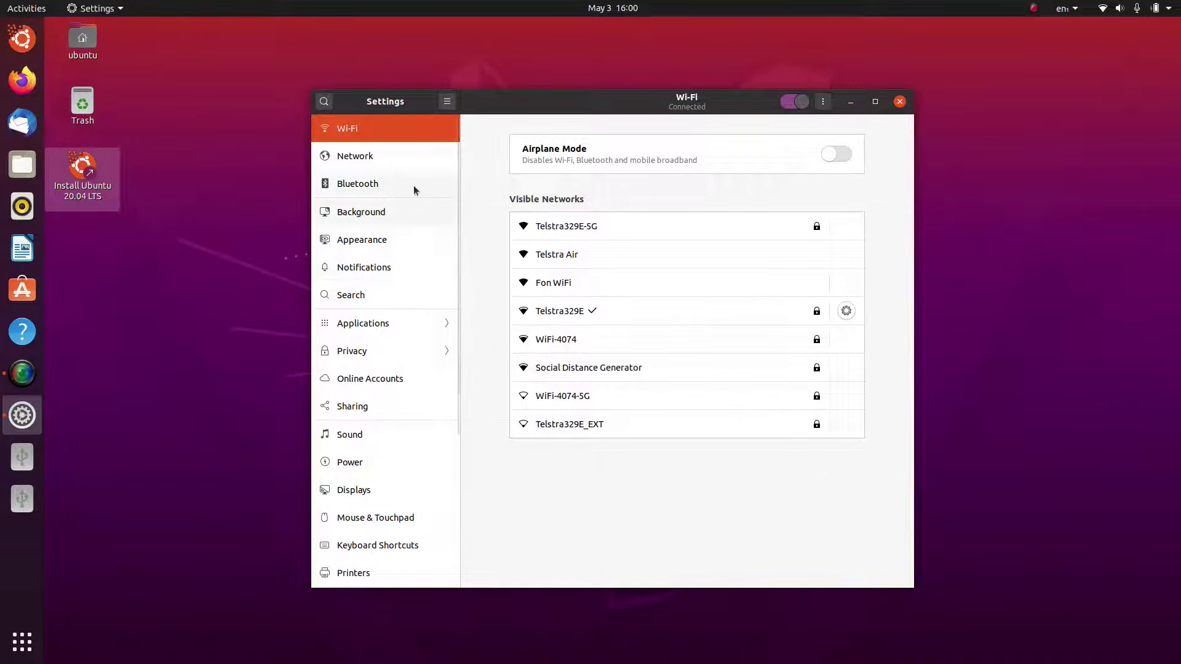
- View the Network settings, checking the Network Proxy options and the new wired profile form, and cancel without adding a profile
click(408, 152)
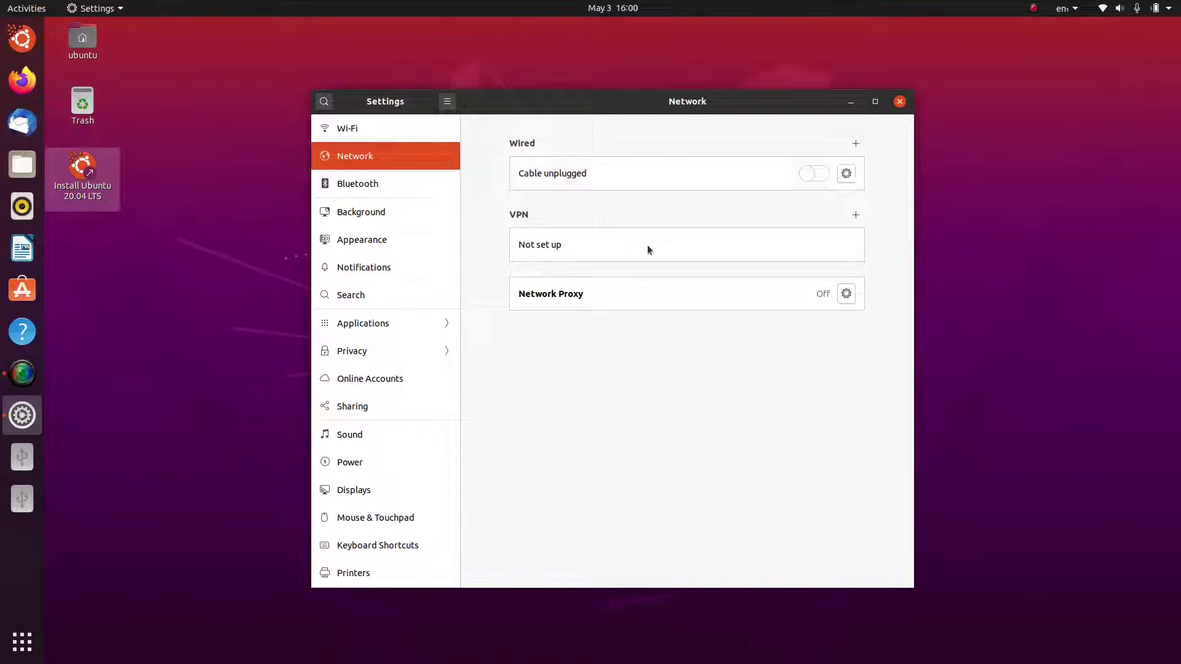
click(846, 295)
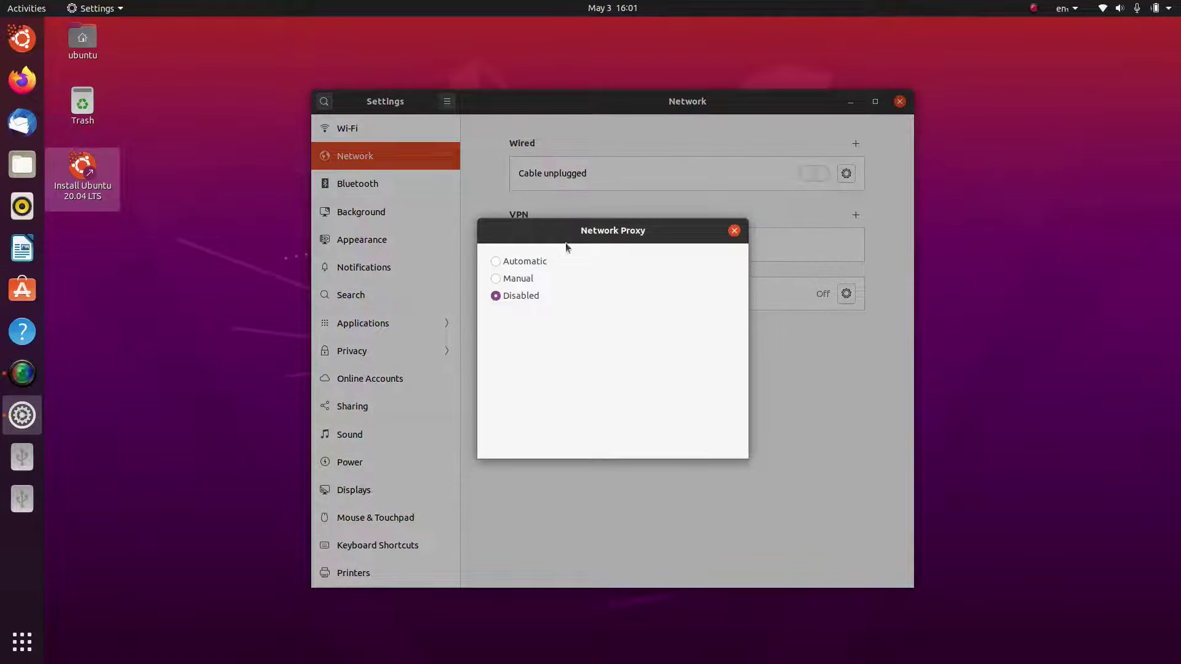
click(734, 230)
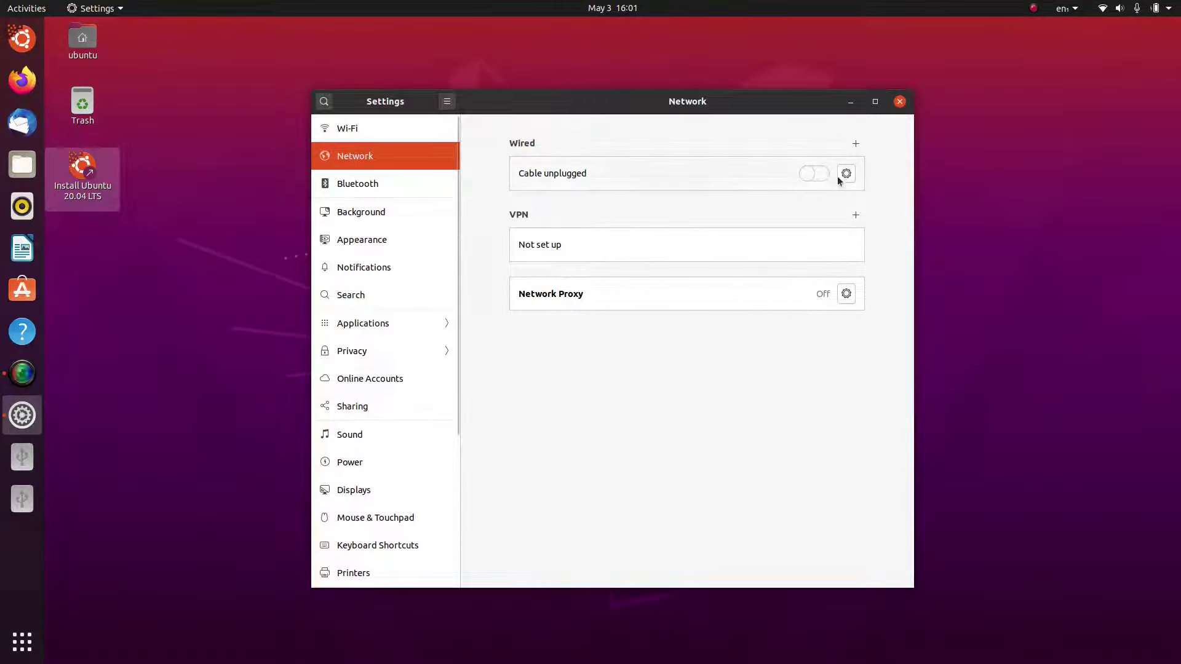
click(855, 143)
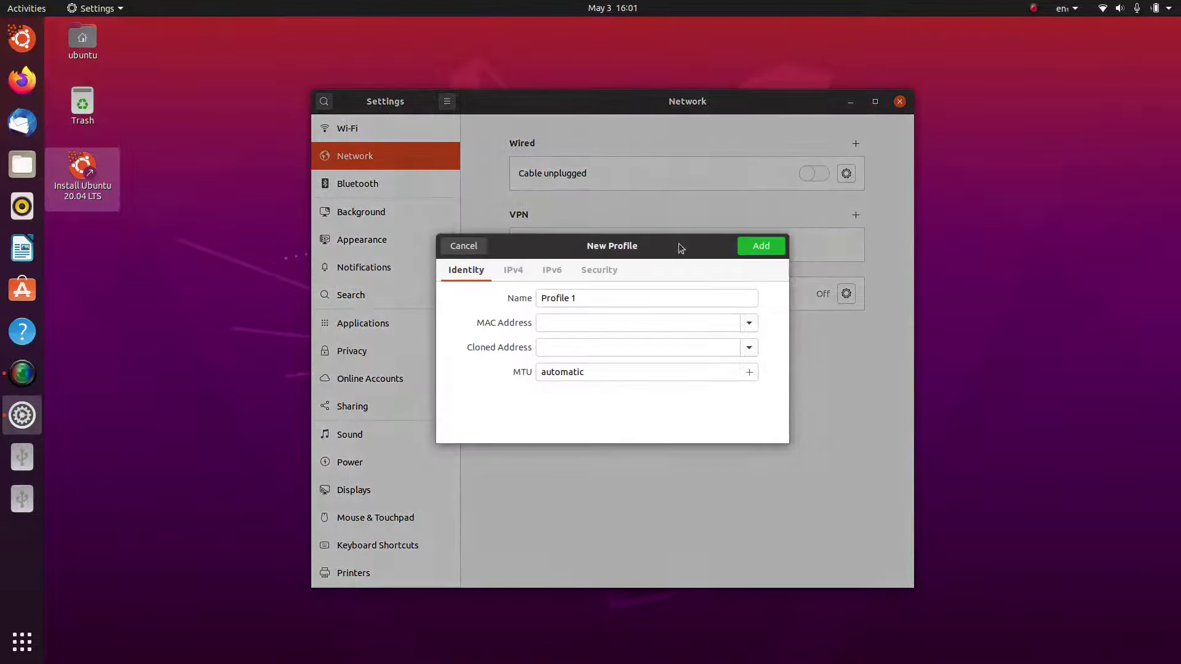
click(463, 247)
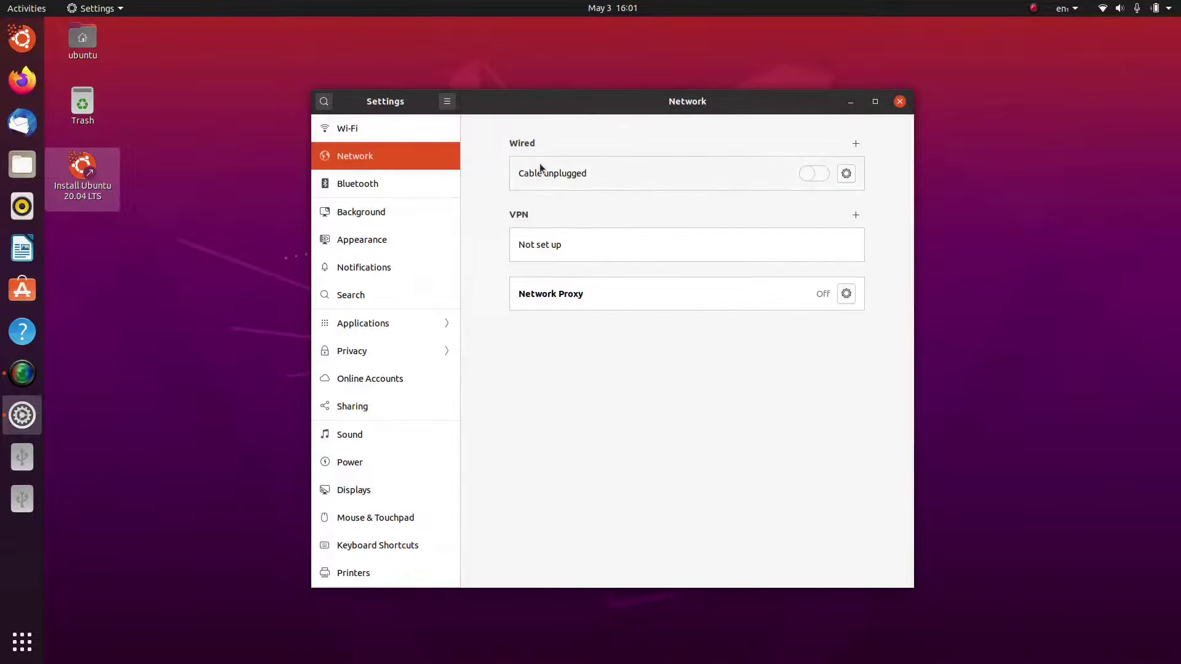
click(857, 145)
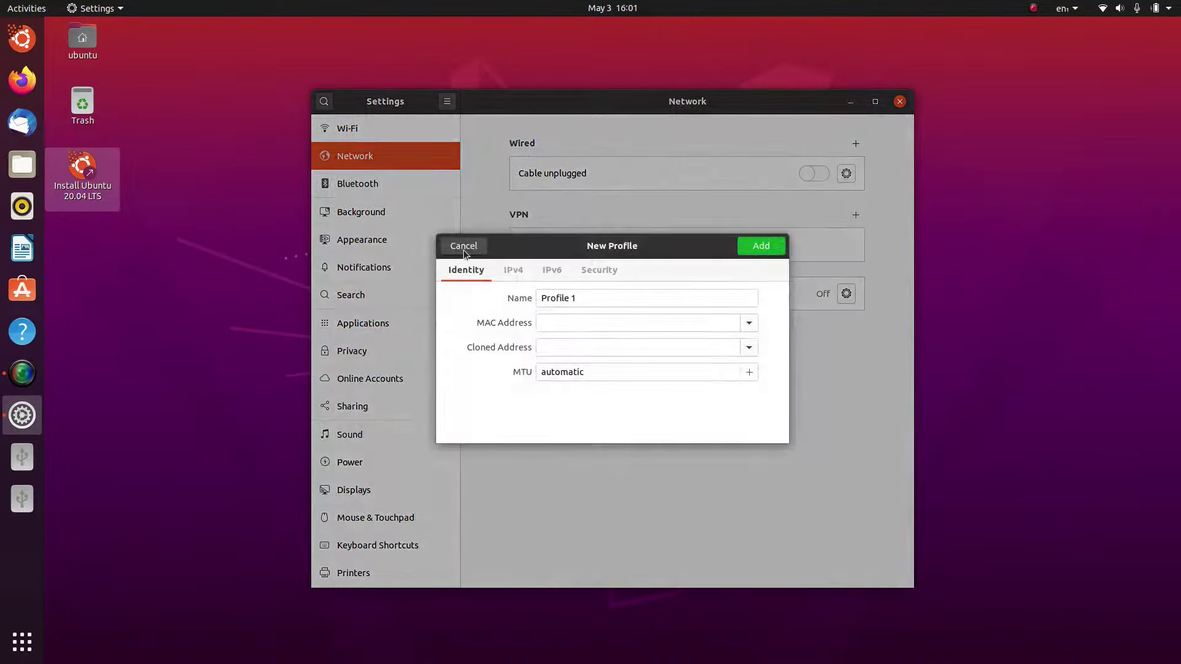
click(463, 248)
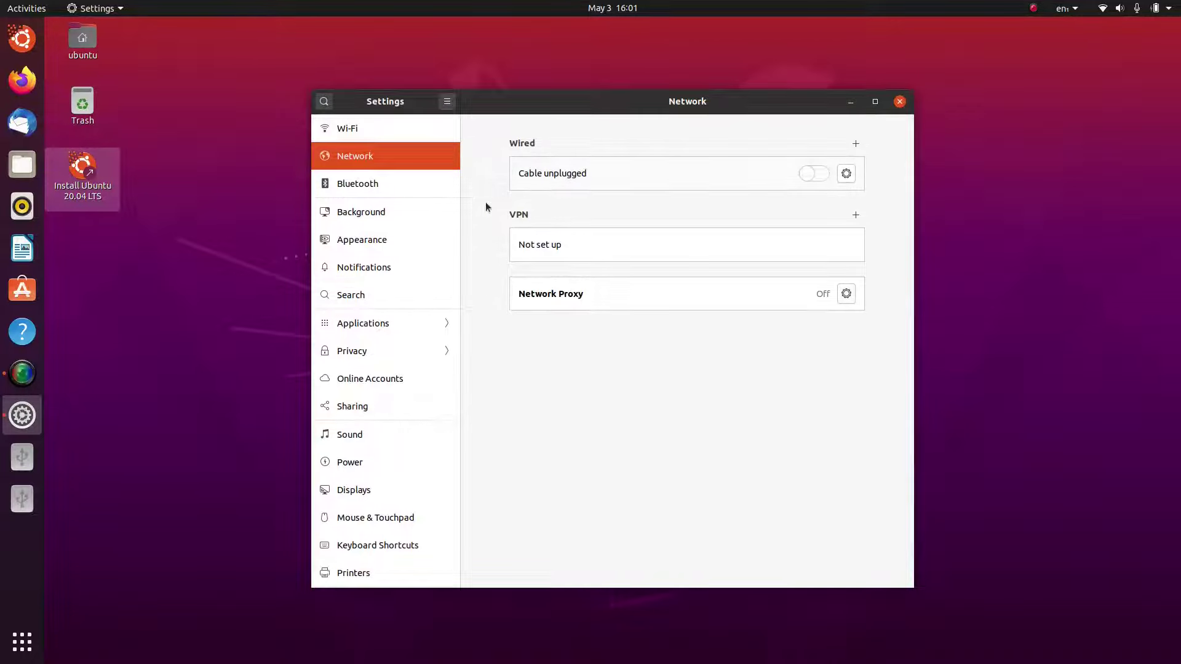
- View the Bluetooth and Background settings, and look at the chooser for adding a picture without selecting one
click(388, 183)
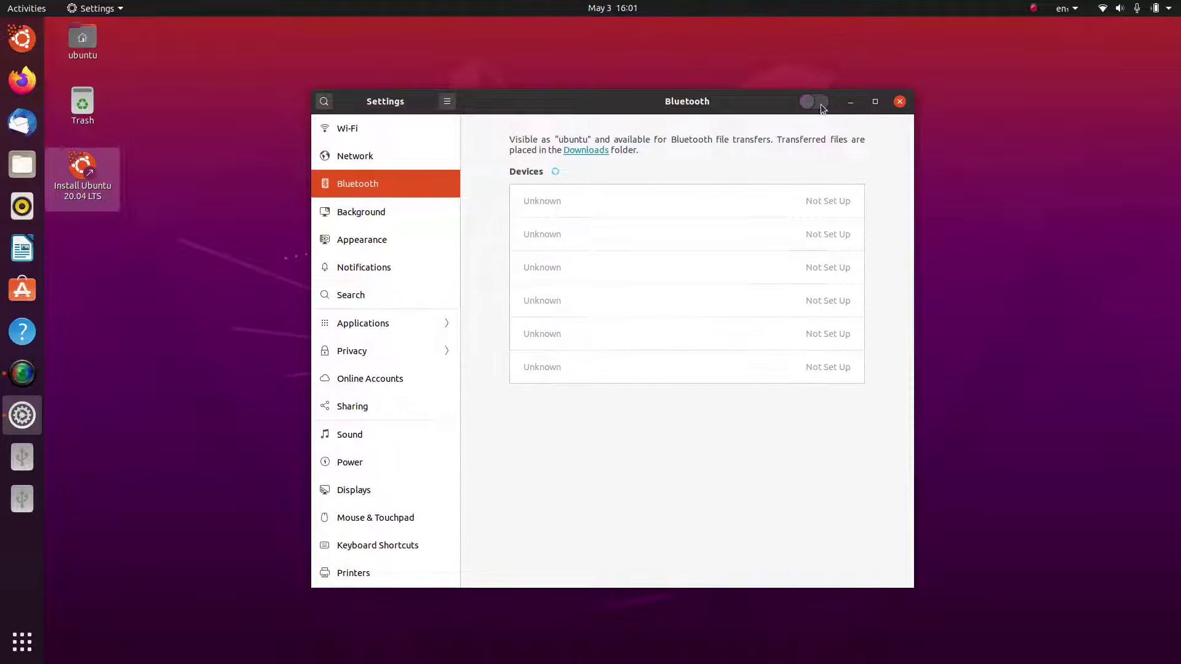
click(392, 214)
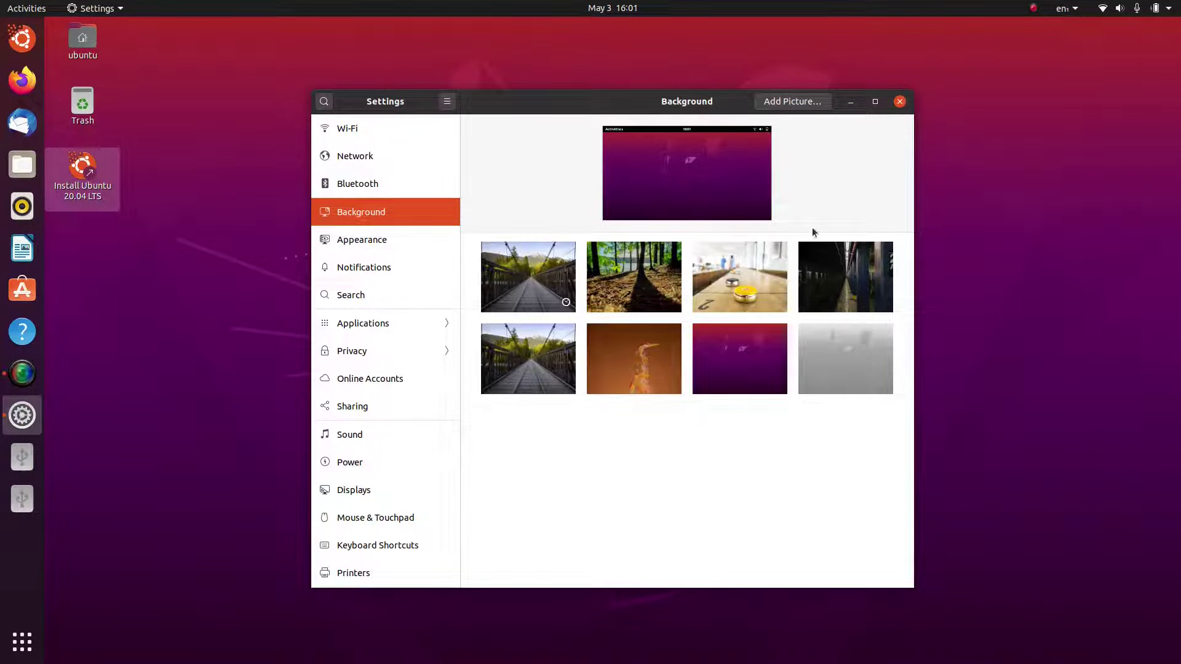
click(803, 107)
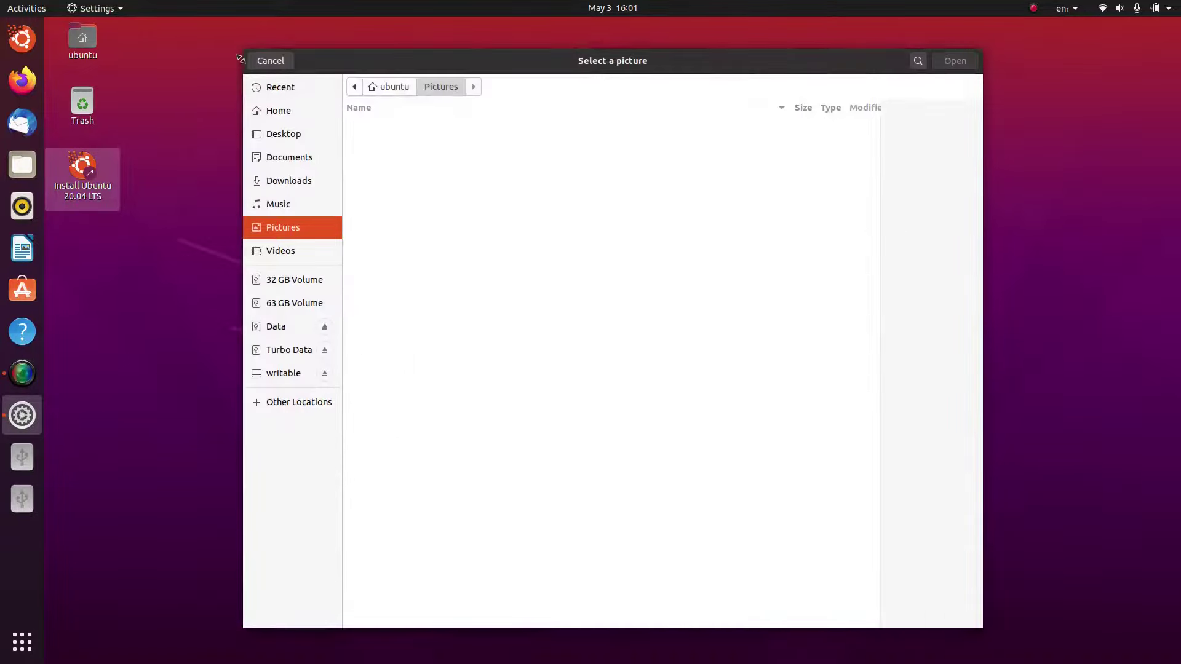
click(269, 61)
click(448, 101)
click(655, 277)
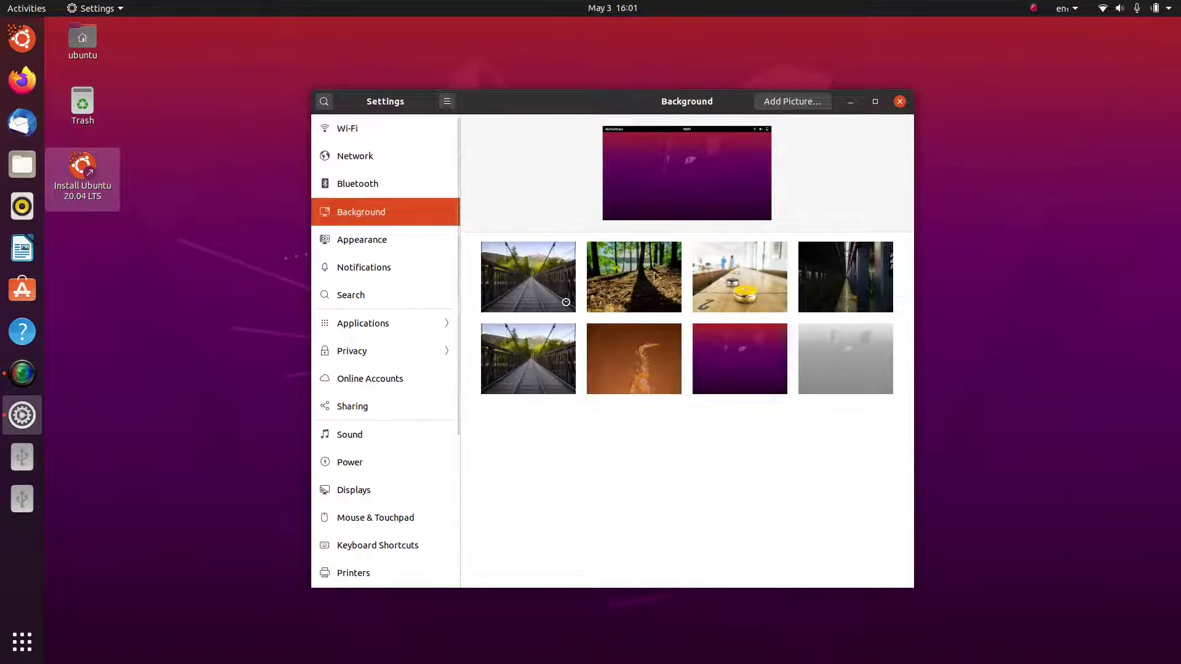
- Try the shuffleboard table wallpaper and view it on the desktop with the settings window minimized, and restore the window
click(746, 292)
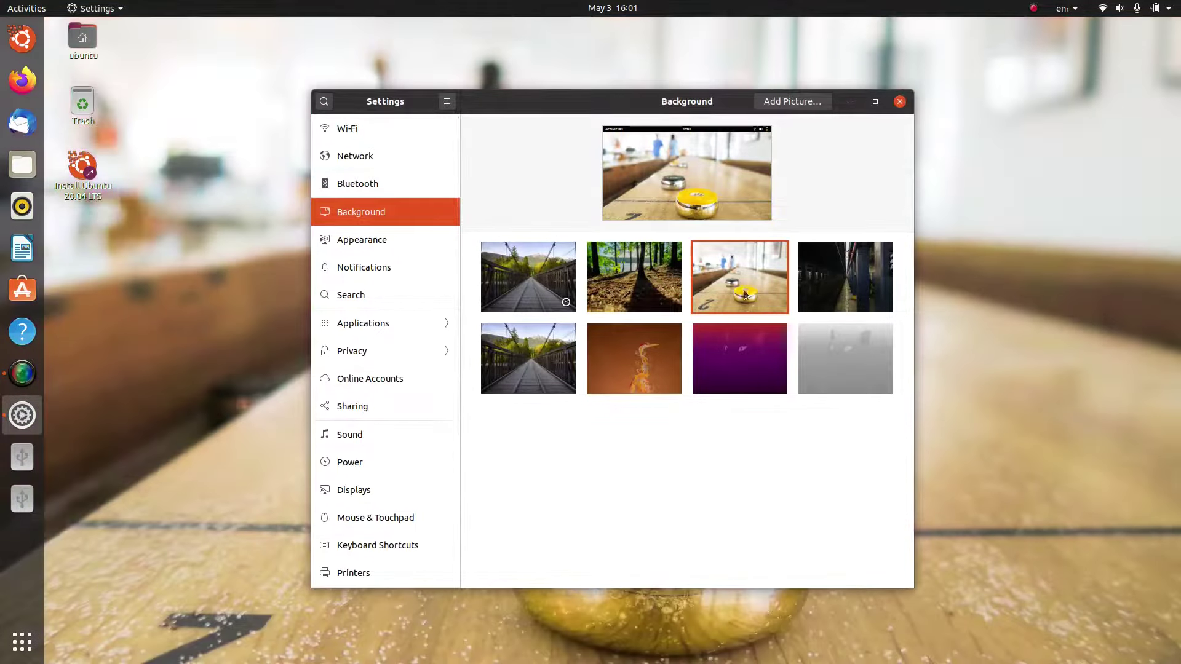
click(853, 105)
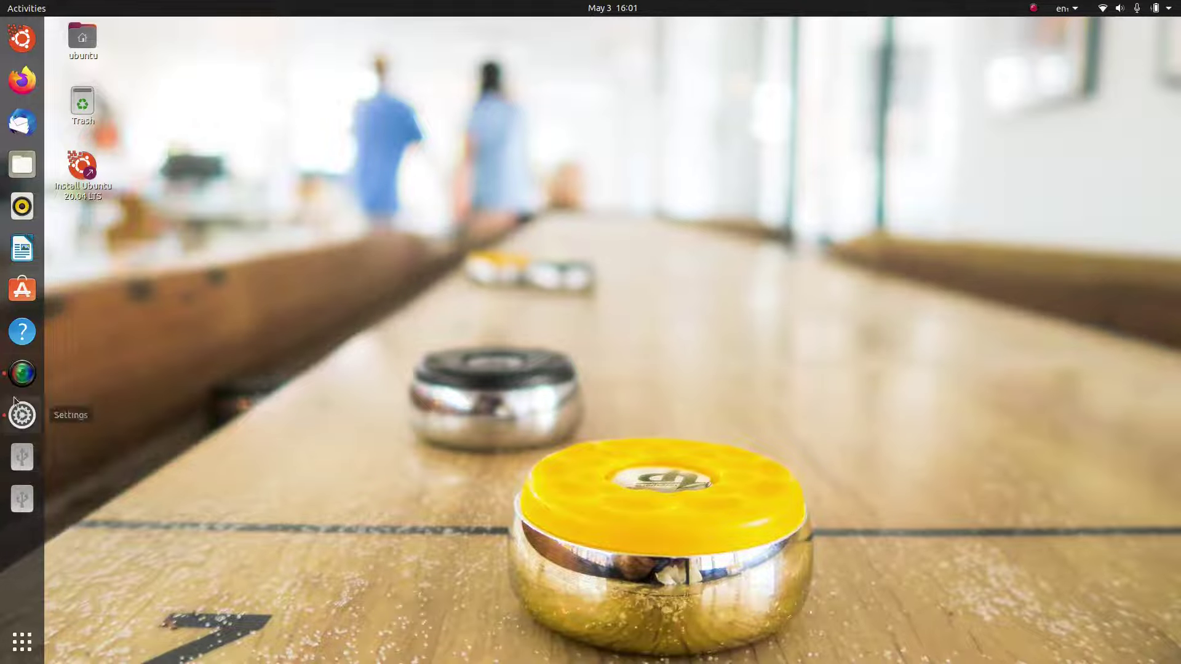
click(22, 415)
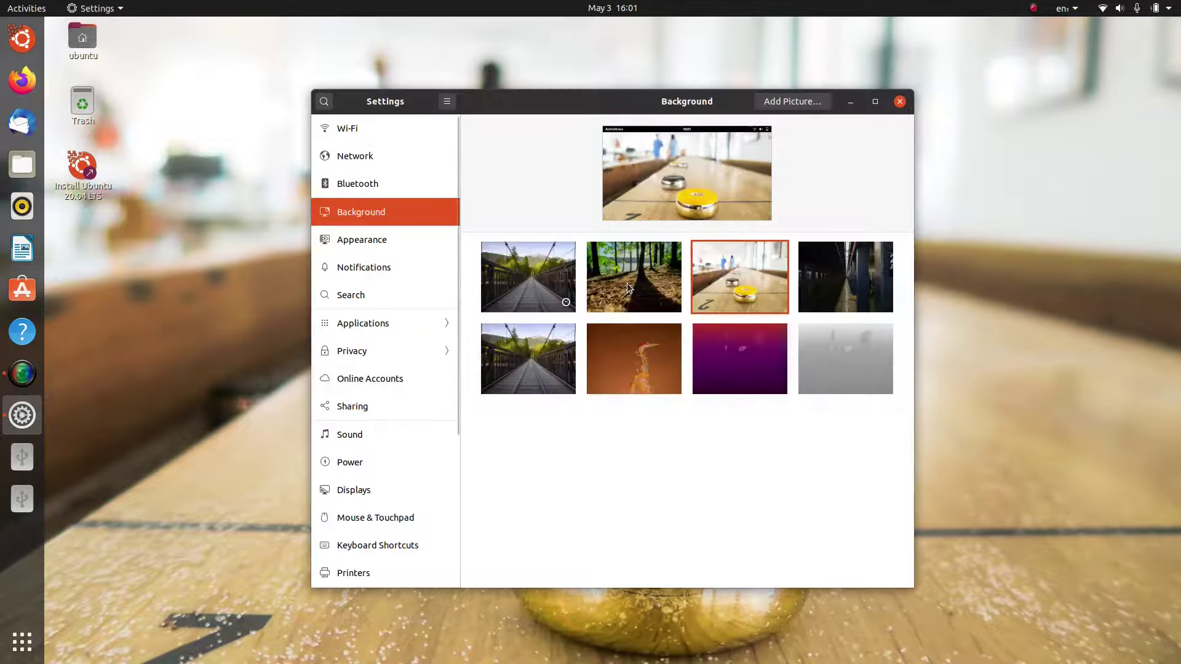
- Try the forest wallpaper and set the wooden bridge wallpaper with the clock symbol as the desktop background
click(626, 283)
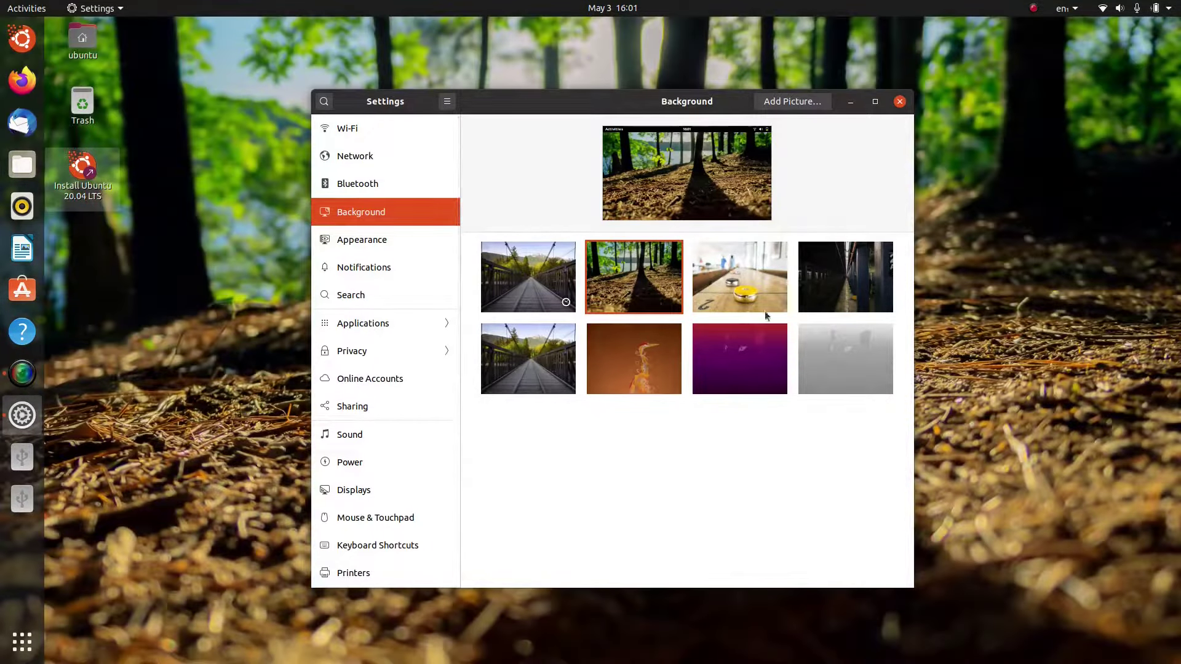
click(511, 289)
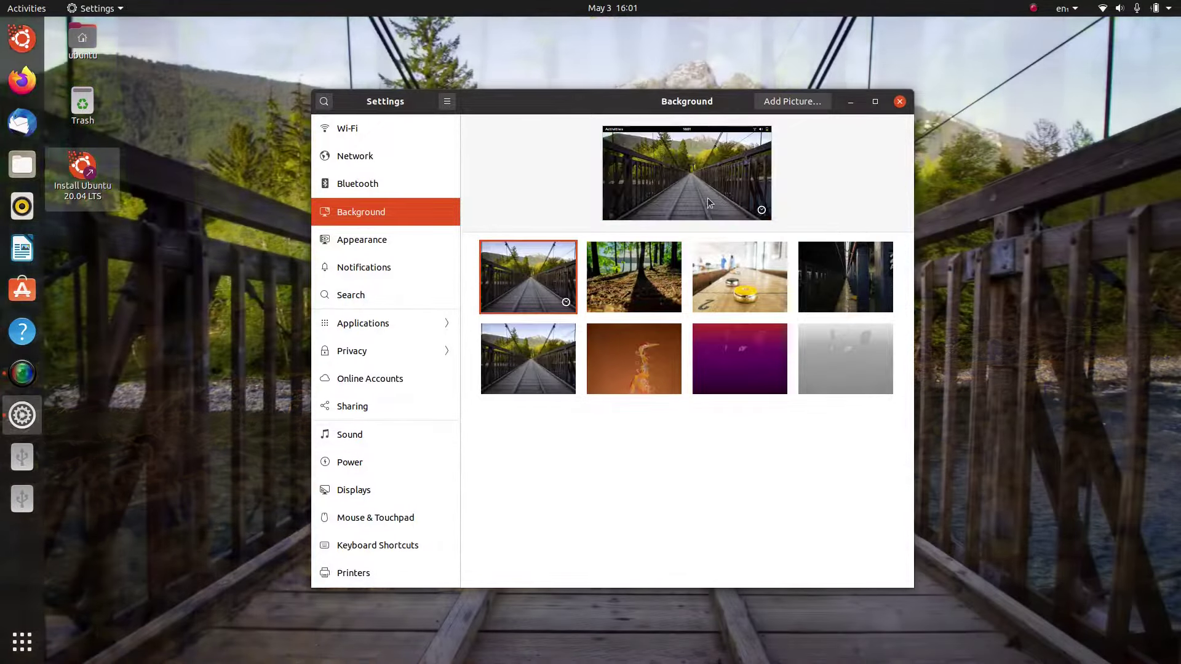
drag(592, 106, 641, 91)
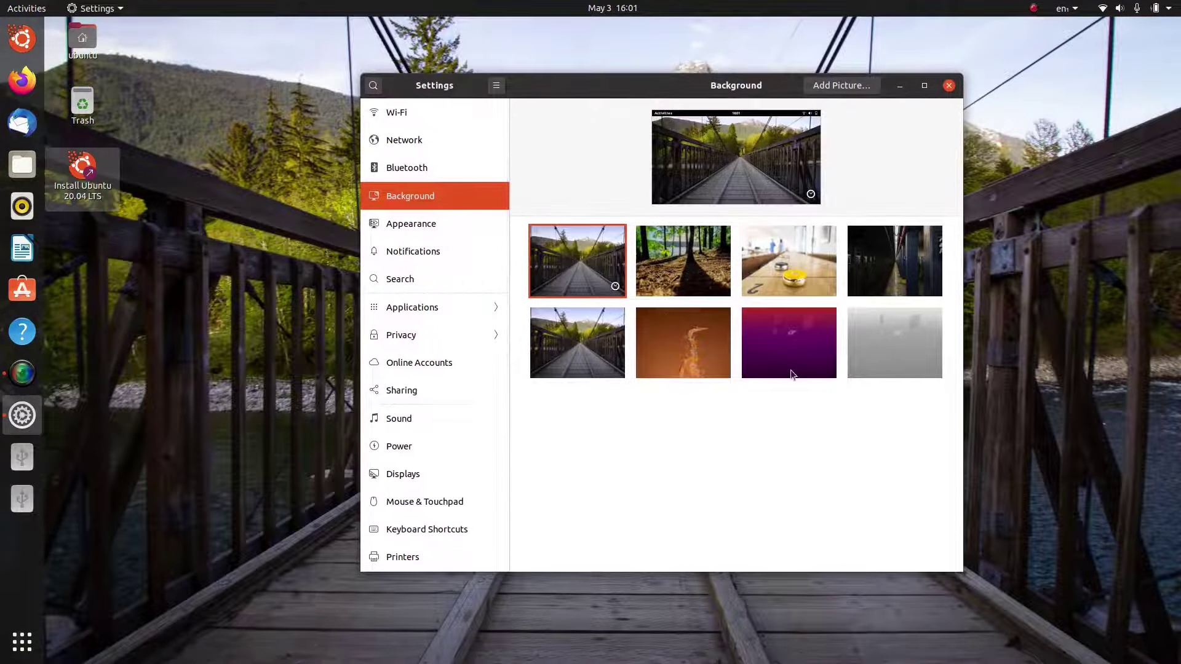
- Go to the Appearance settings, set the window colors to Light, and move the window around the desktop
click(474, 228)
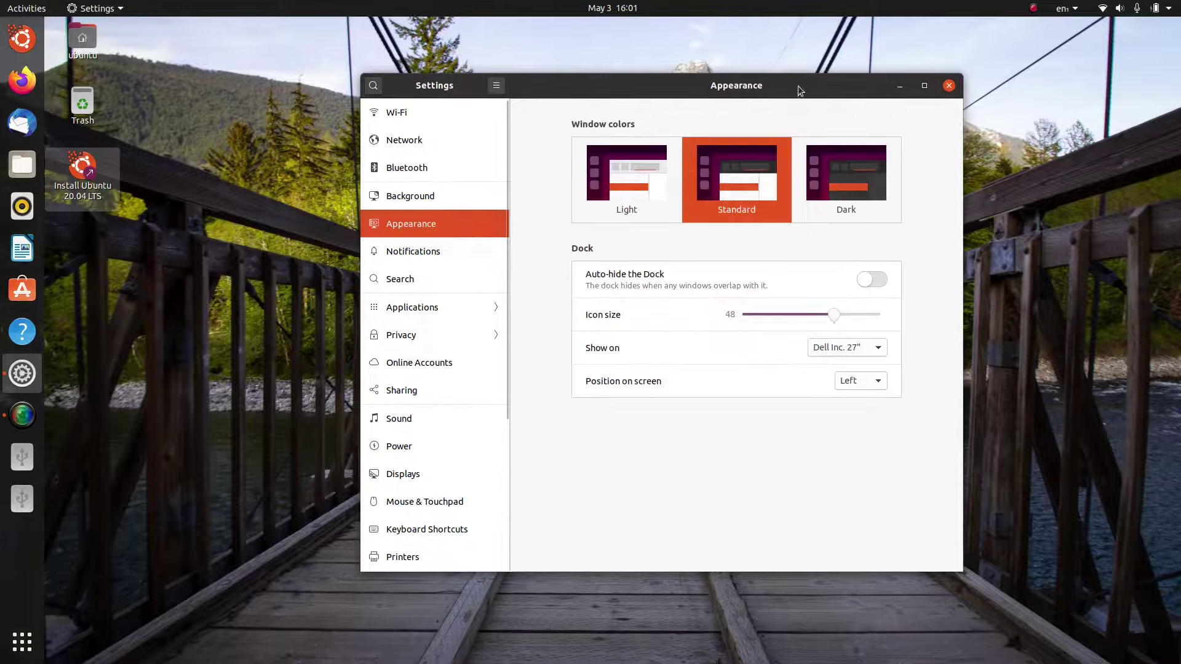
drag(799, 86, 673, 104)
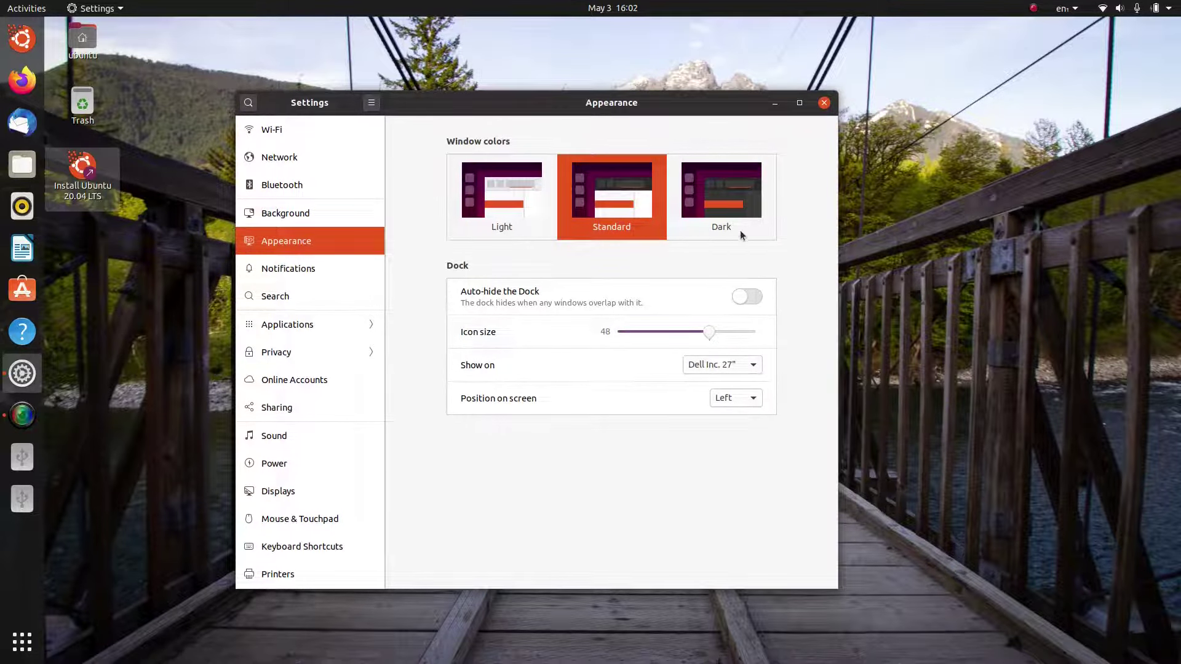
mouse_move(577, 111)
mouse_down()
mouse_move(613, 133)
mouse_move(627, 122)
mouse_move(586, 130)
mouse_up()
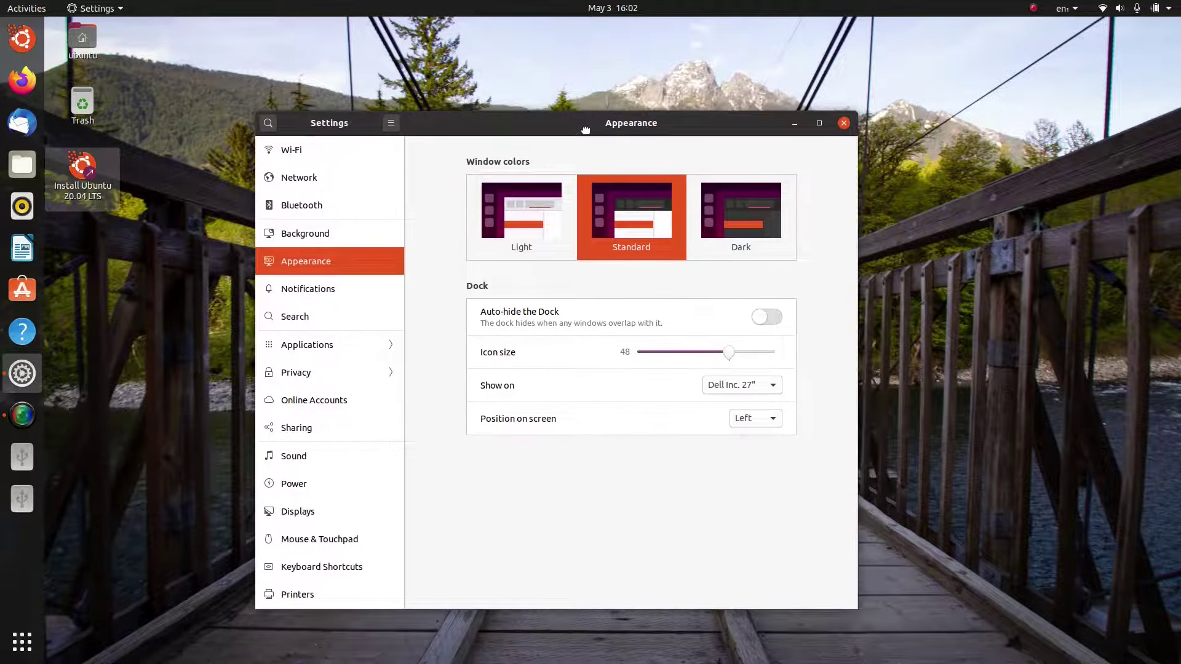
click(558, 221)
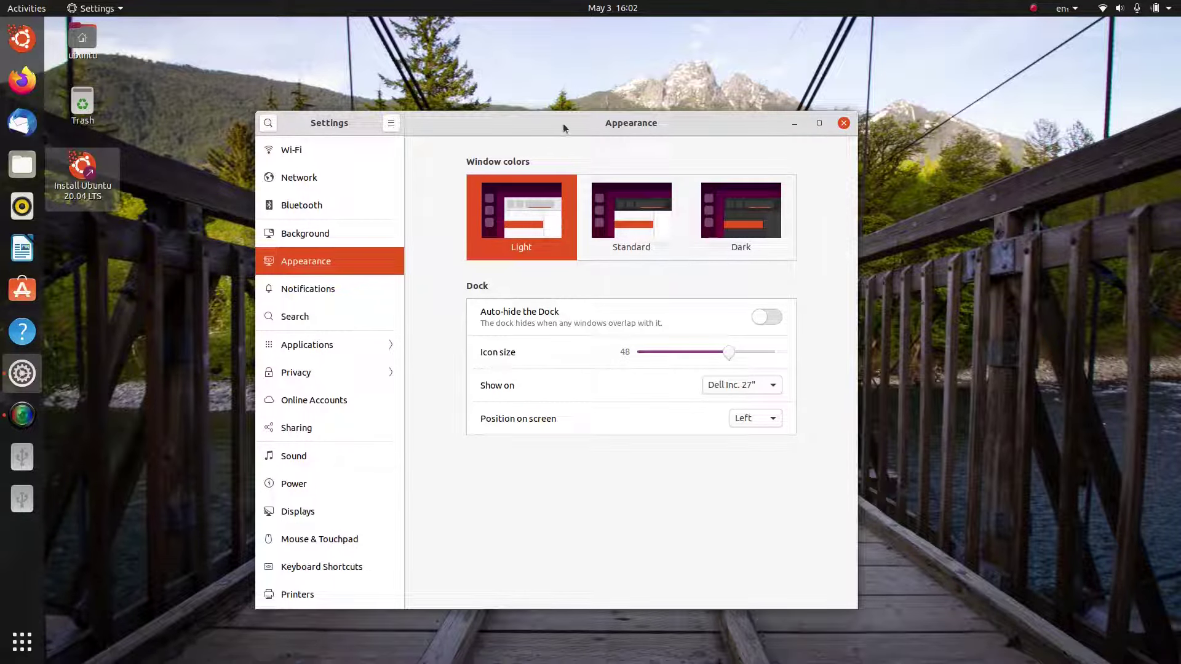
drag(562, 123, 612, 135)
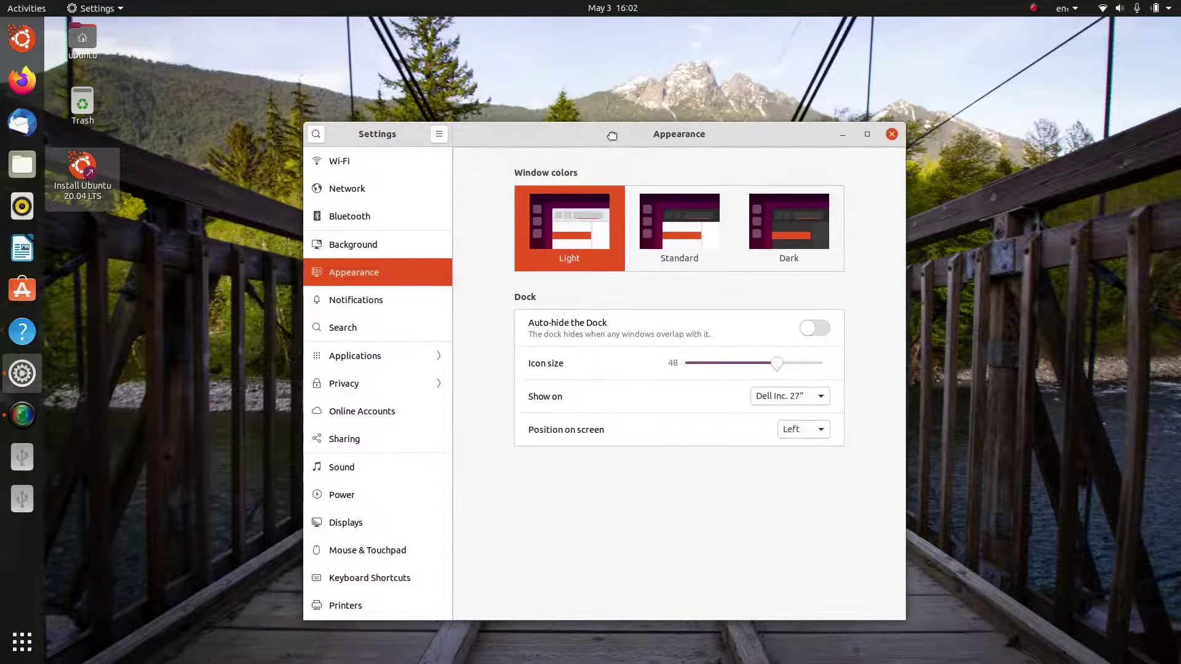
- Set the window colors to Dark, check the look in the home folder window, and close that window
click(808, 230)
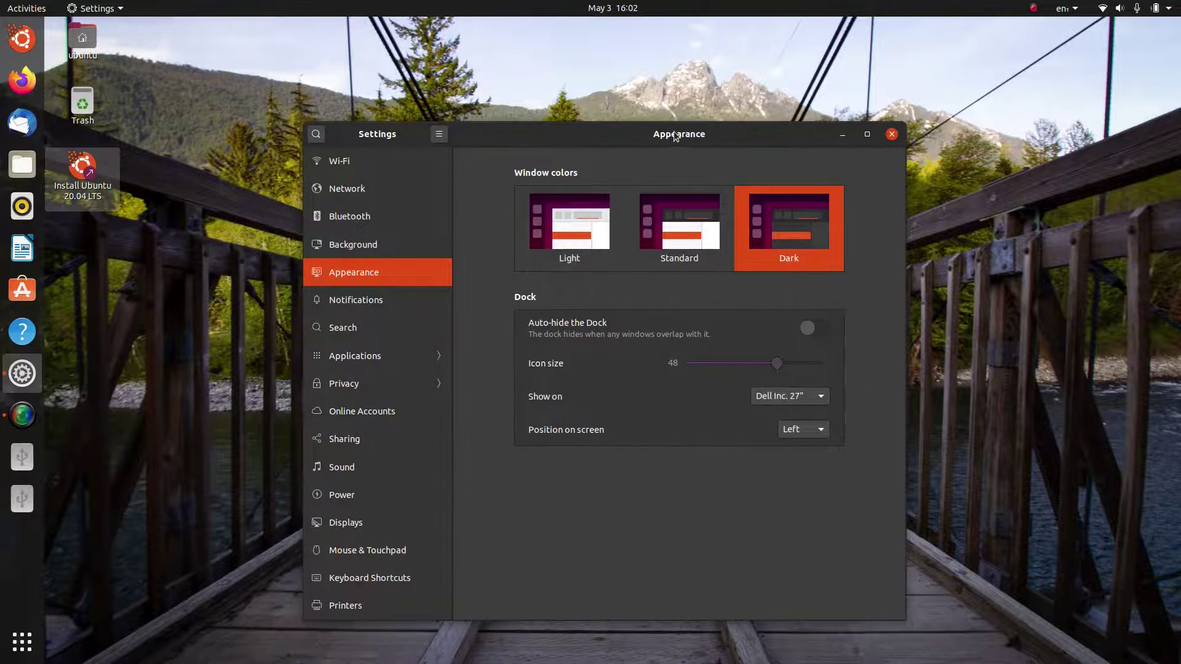
drag(677, 134, 914, 136)
double_click(82, 40)
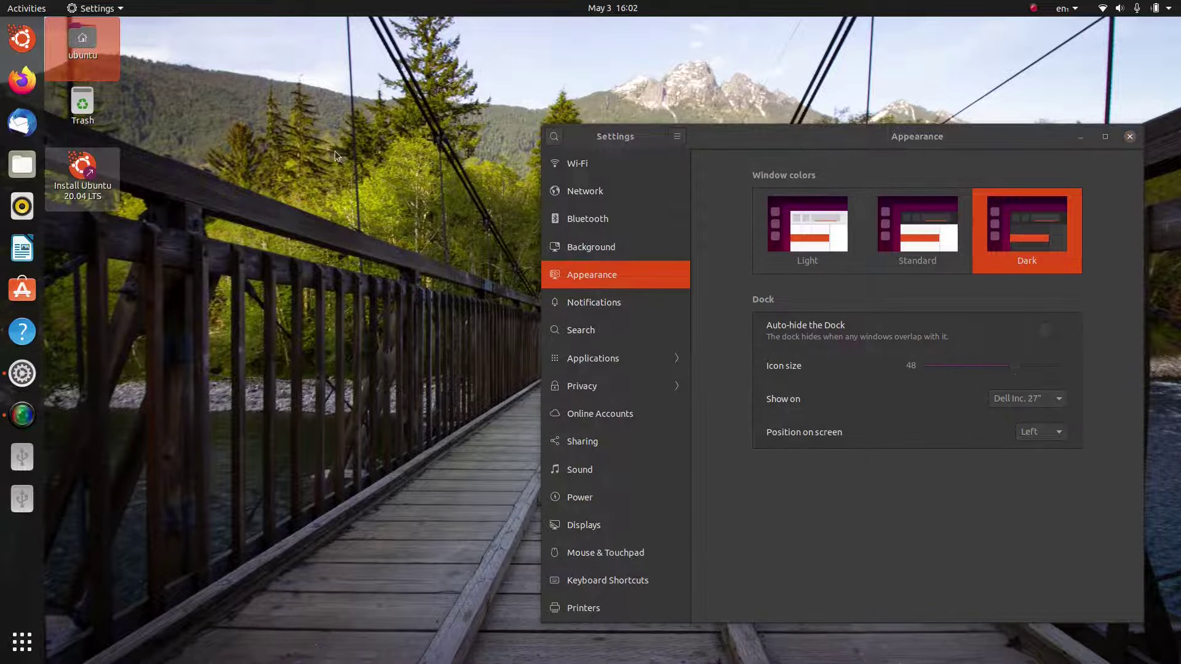
drag(357, 36, 424, 226)
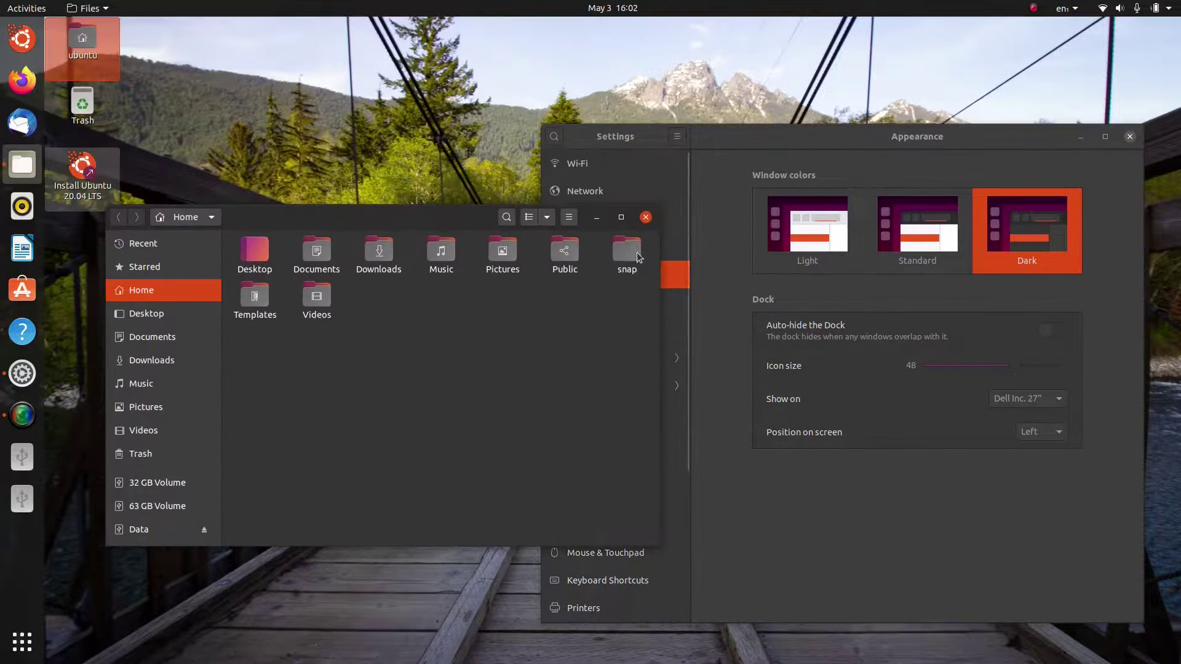
click(646, 217)
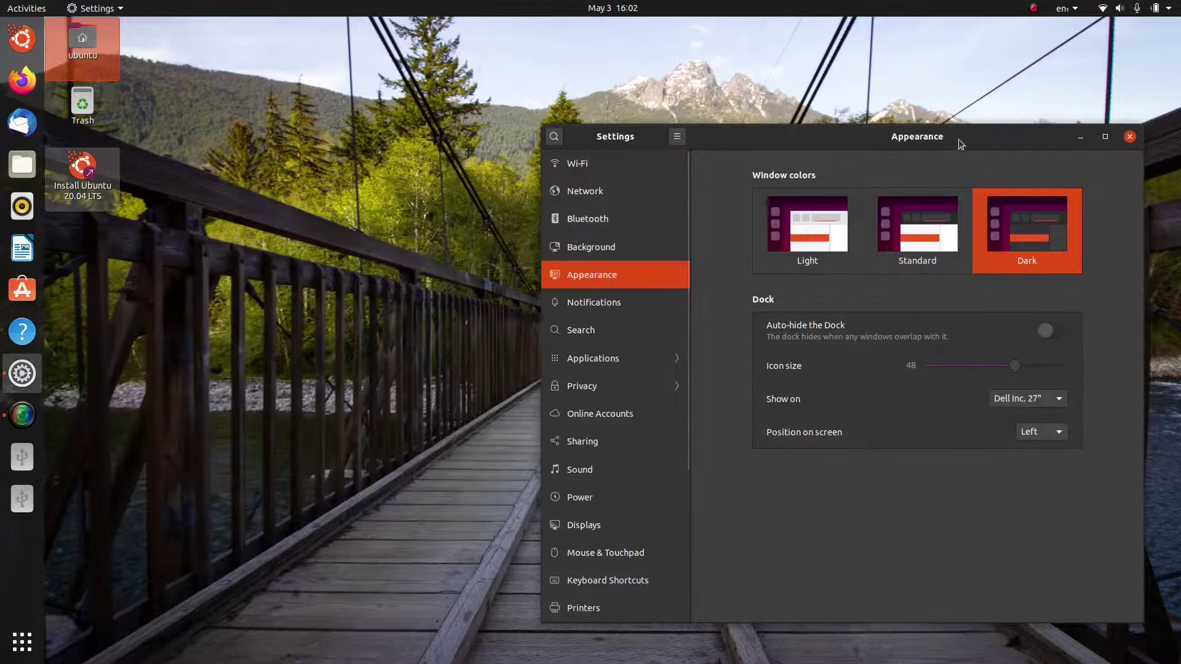
- Move the settings window back toward the desktop's center and switch the window colors to Standard and back to Light
drag(959, 142, 775, 150)
click(741, 271)
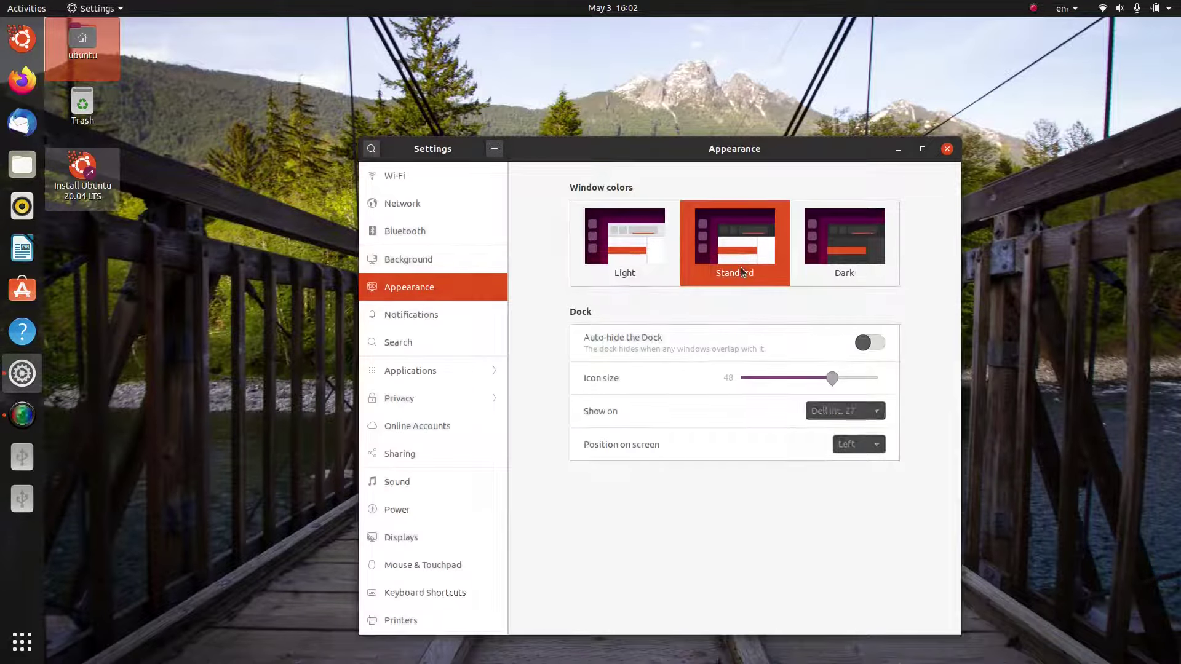
click(637, 250)
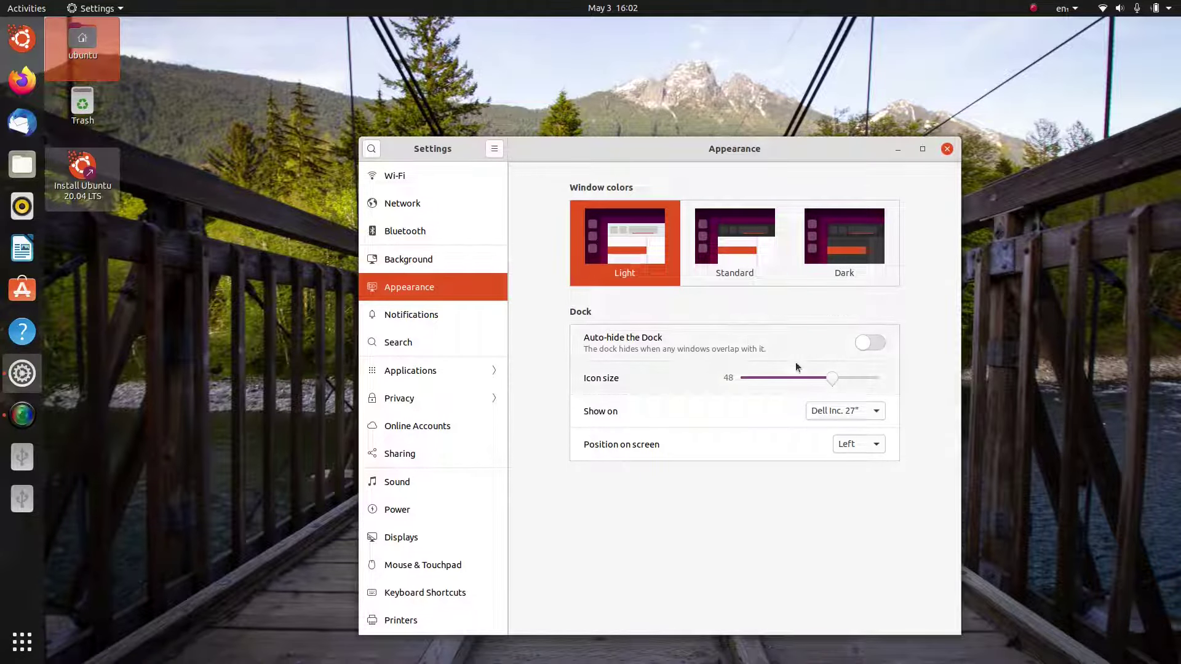
- Turn on auto-hide for the dock, keep its icon size at 48, and move the settings window slightly
click(861, 340)
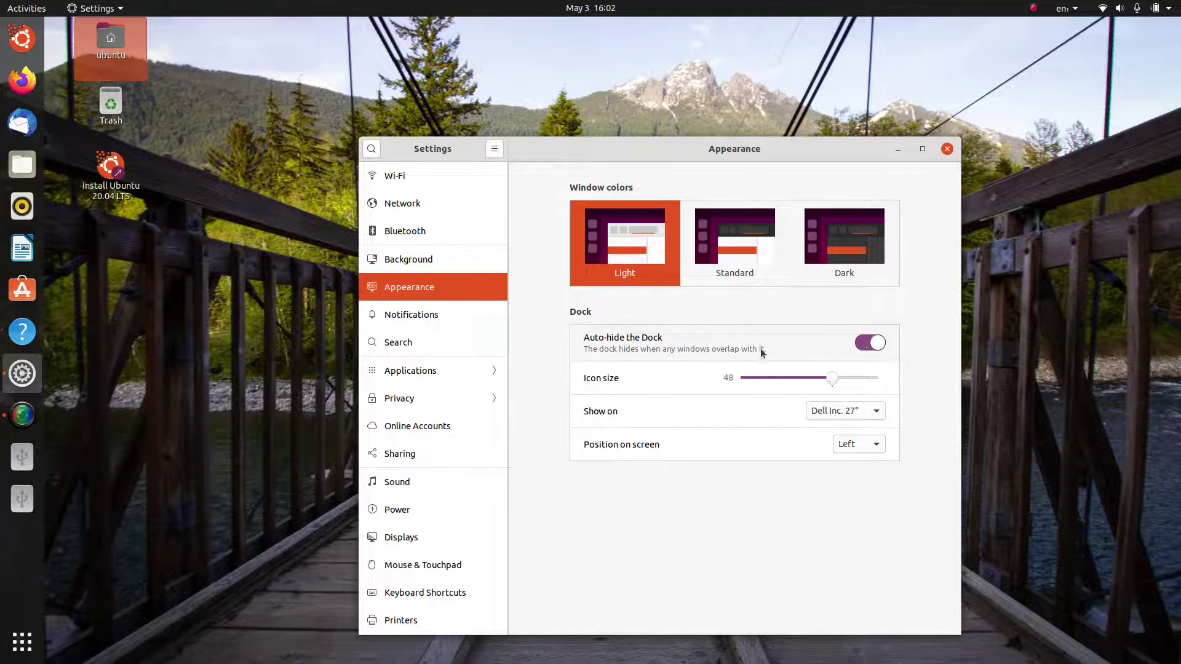
drag(640, 140, 606, 107)
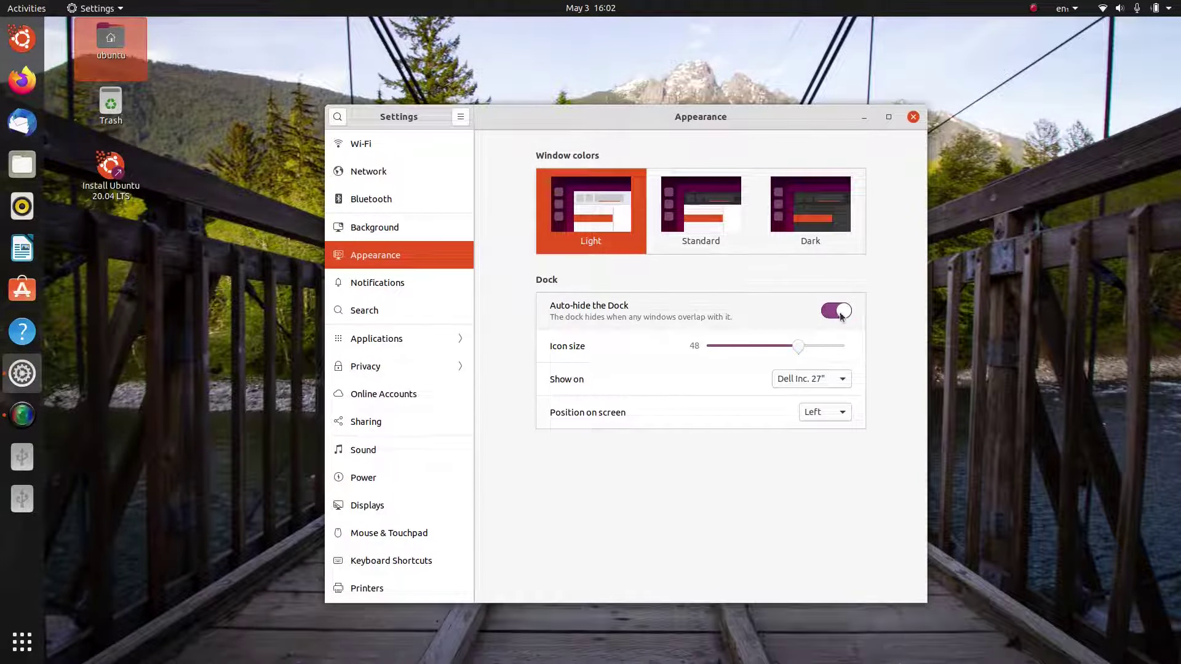
mouse_move(798, 347)
mouse_down()
mouse_move(756, 351)
mouse_move(807, 357)
mouse_move(799, 361)
mouse_up()
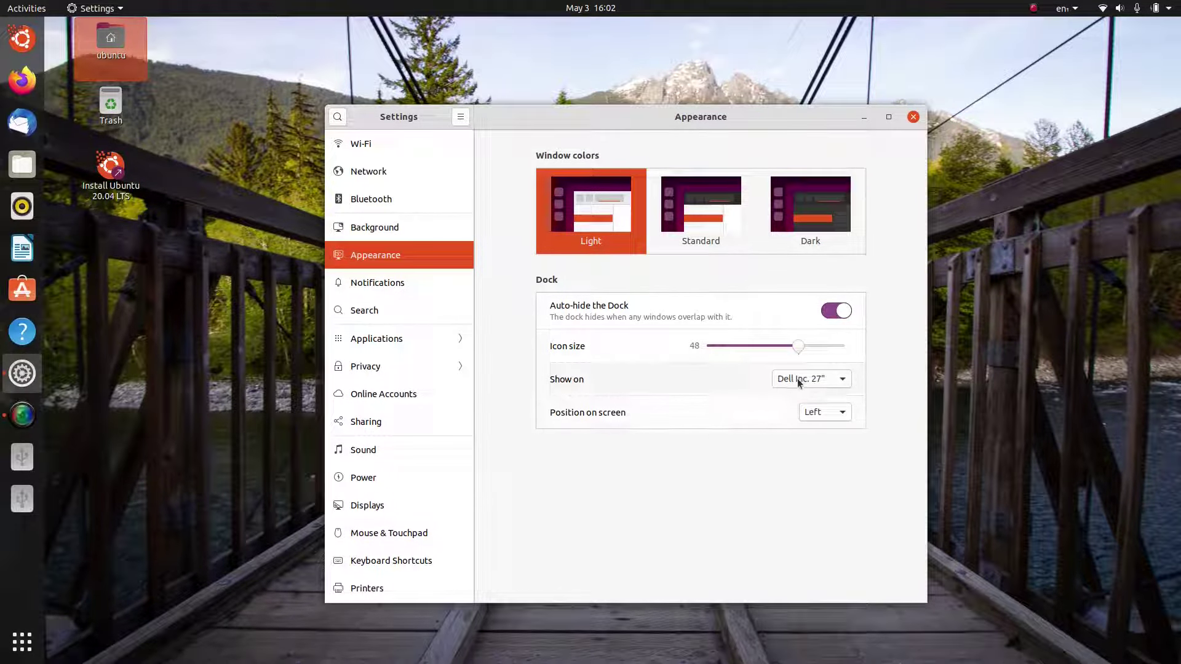
- Set the dock's position on screen to Bottom and briefly show the applications overview
click(832, 419)
click(825, 438)
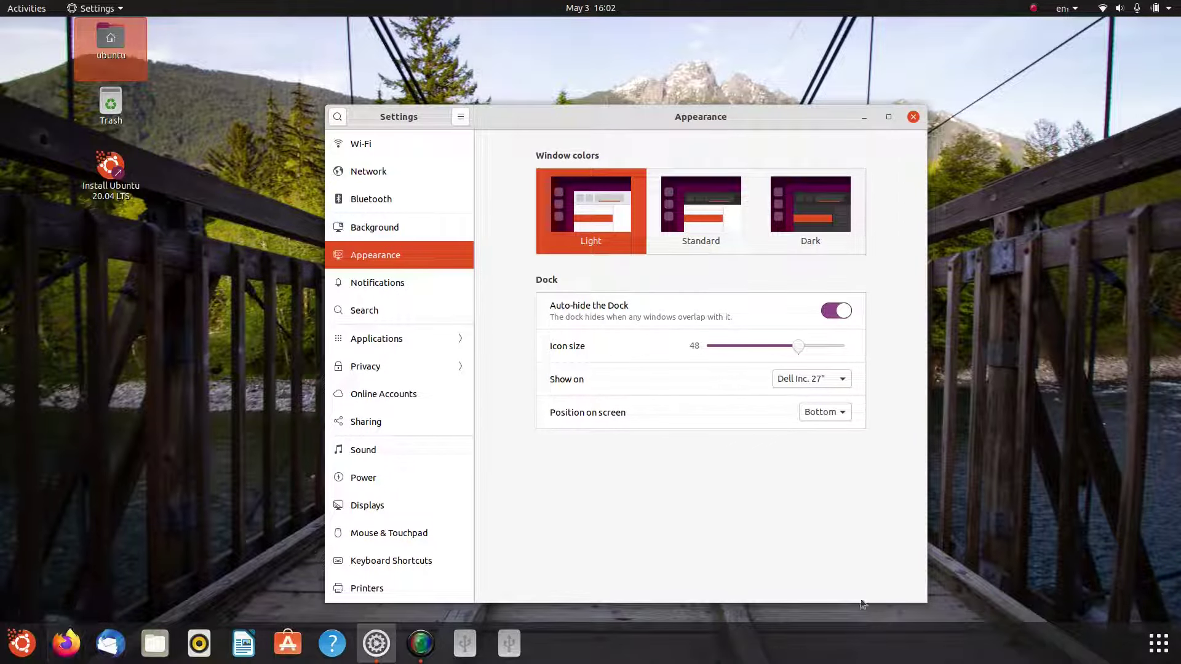
click(1166, 650)
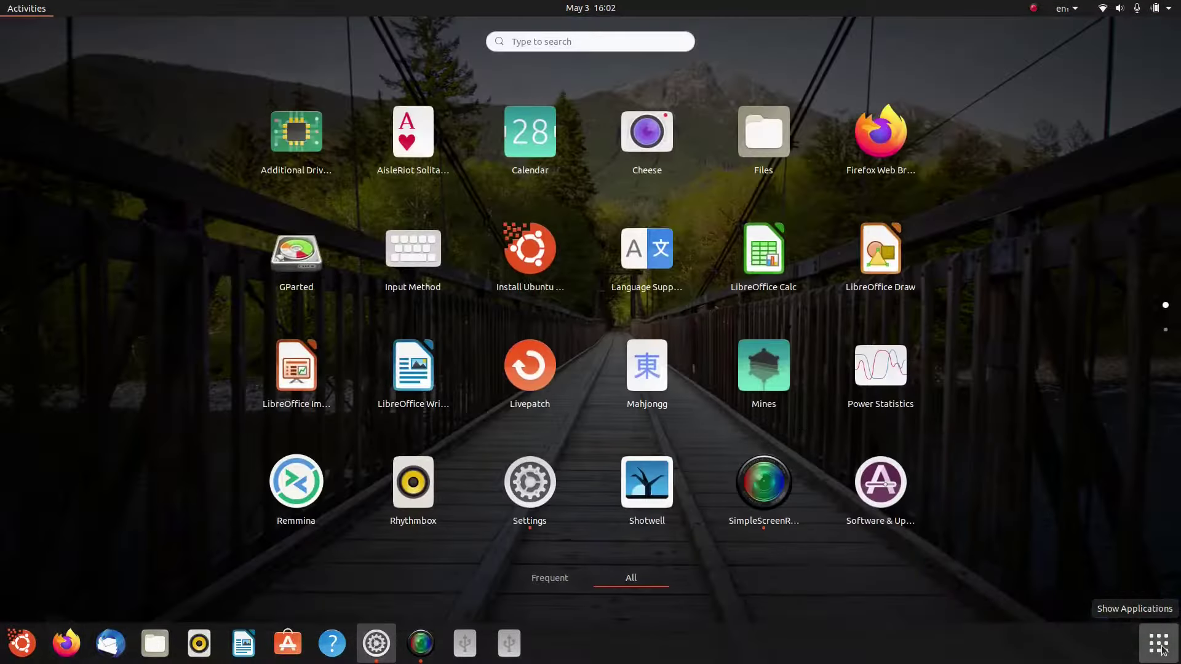
click(1159, 644)
- Set the dock's position on screen to Right and return it to Left
click(827, 412)
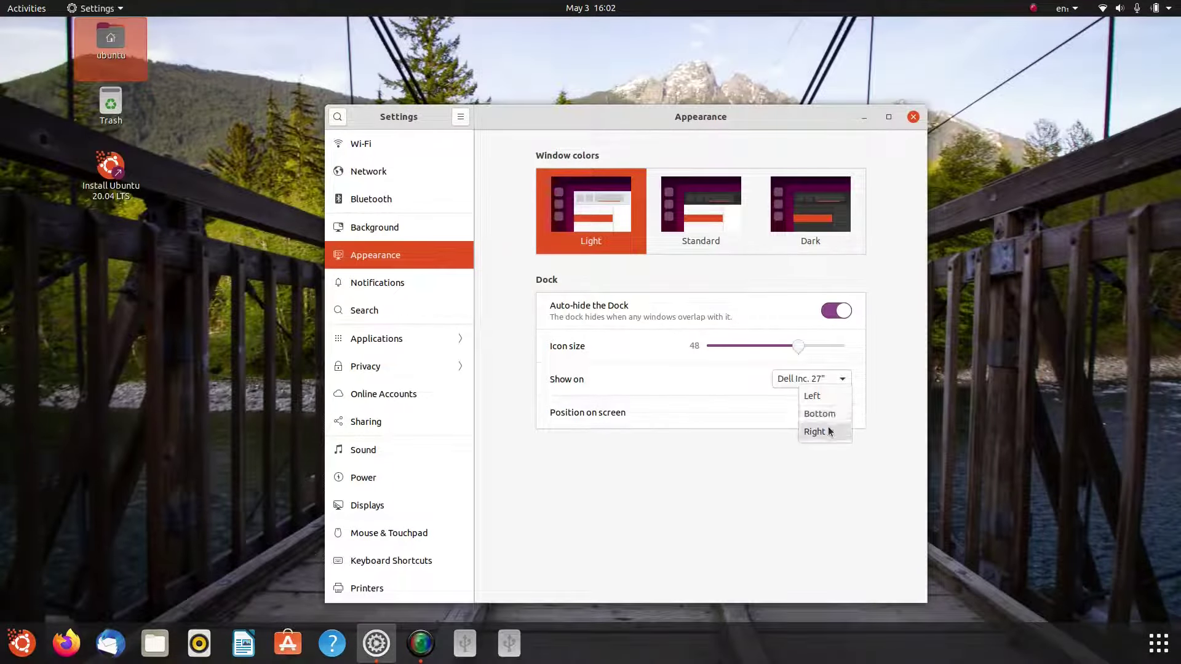
click(827, 433)
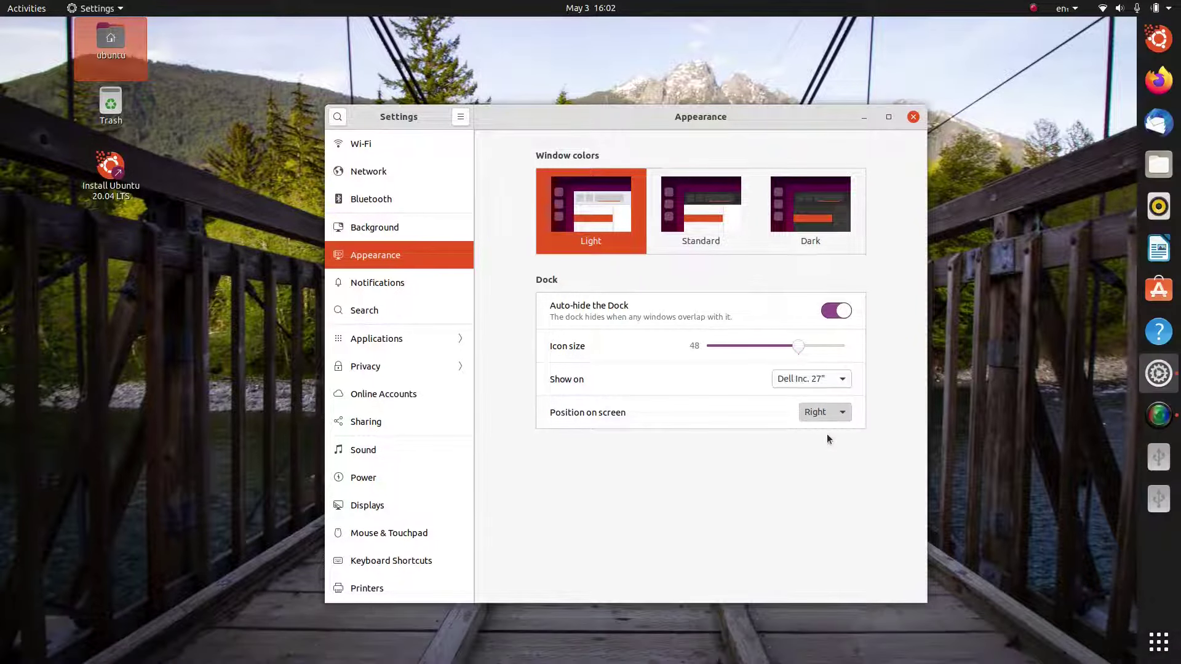
click(838, 414)
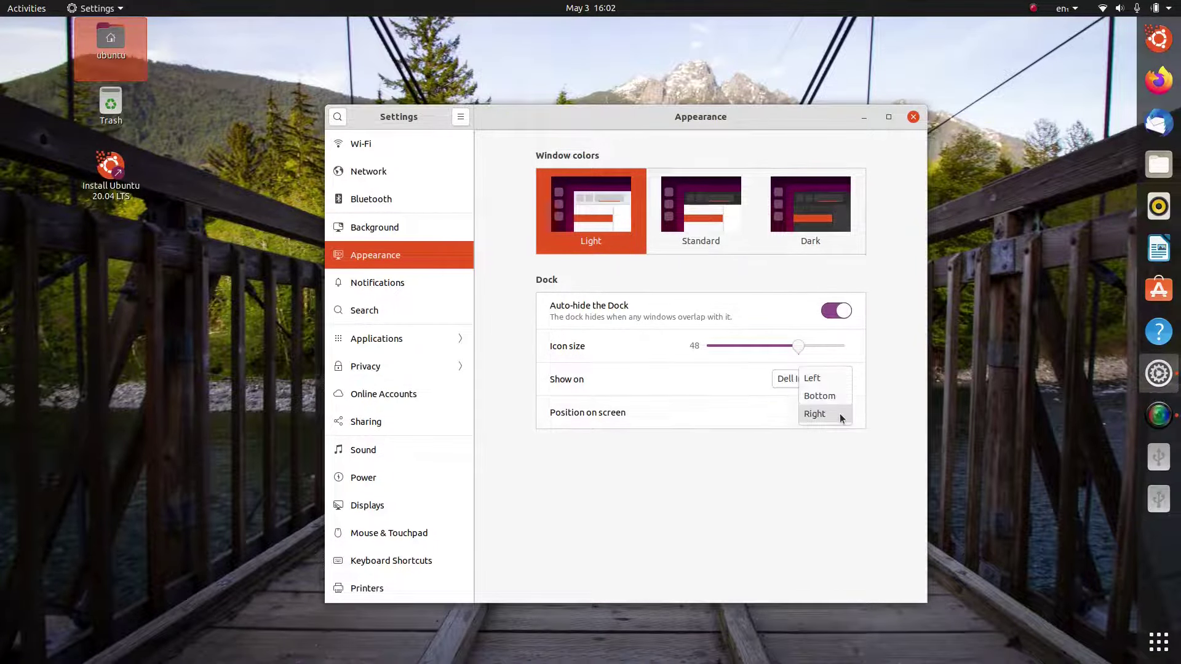
click(831, 380)
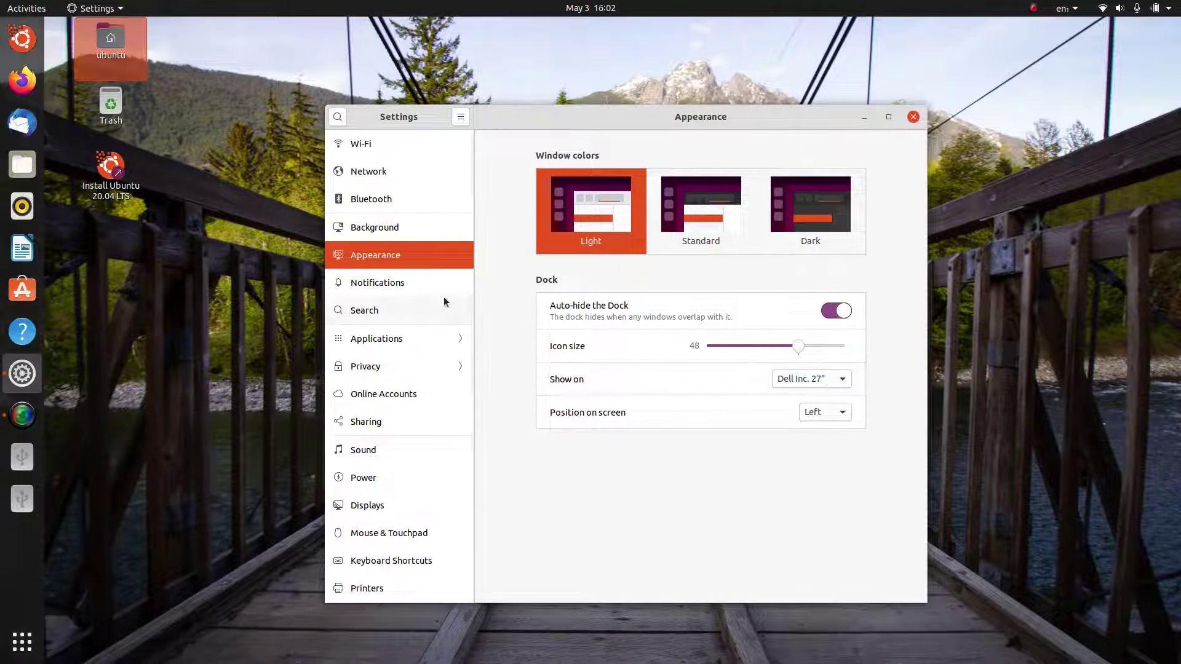
- Review the Notifications settings, including Do Not Disturb and the per-application list, and view the Search settings
click(415, 292)
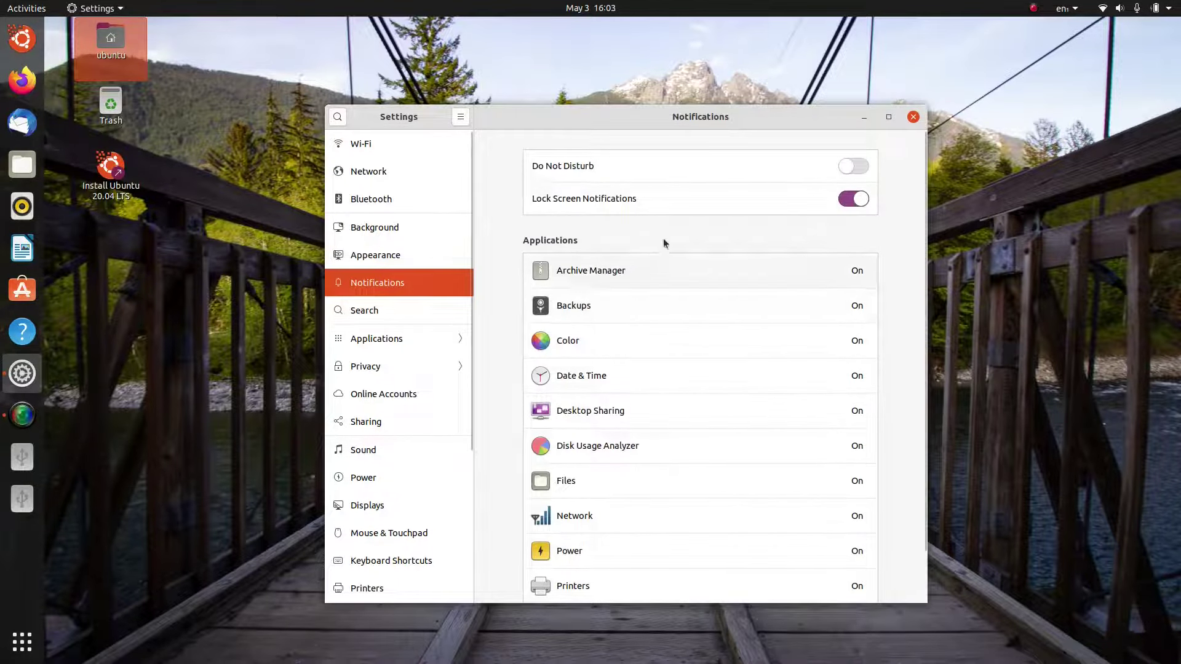
scroll(708, 333, down, 2)
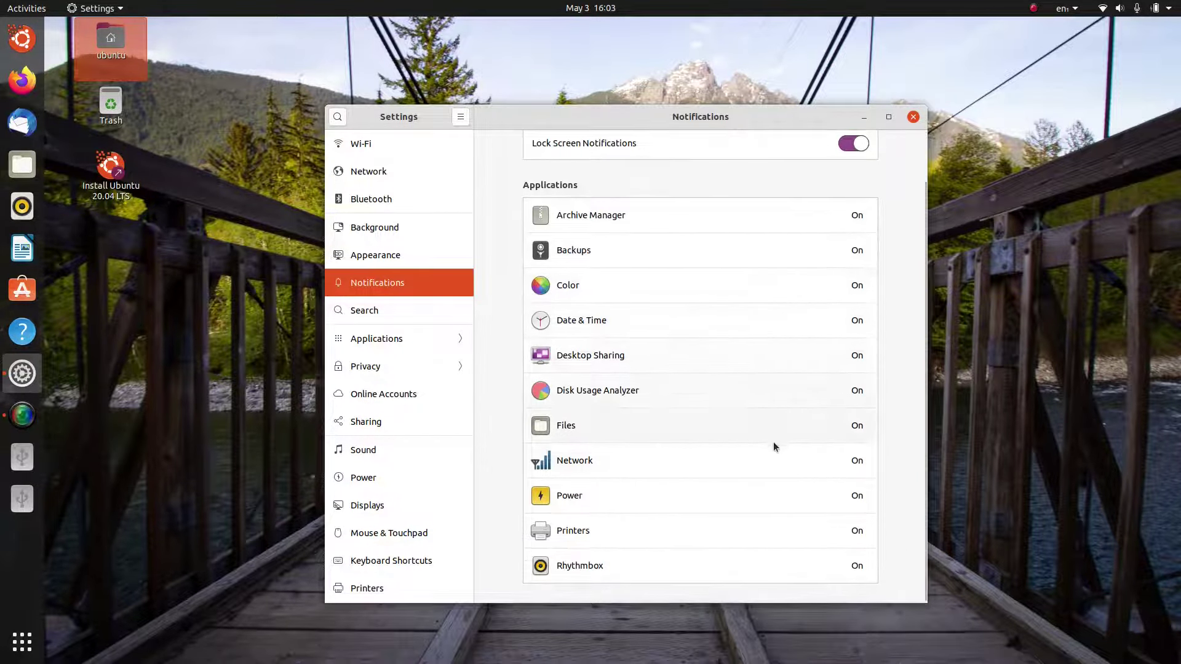
scroll(773, 443, up, 2)
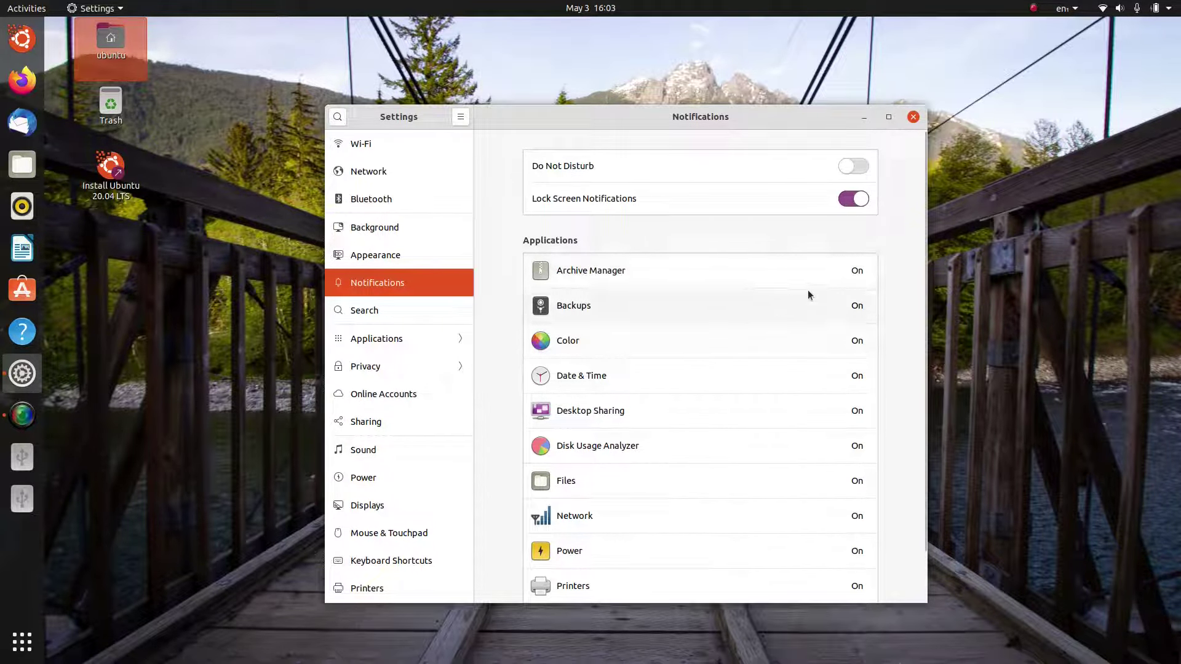
scroll(700, 474, down, 2)
scroll(689, 545, up, 2)
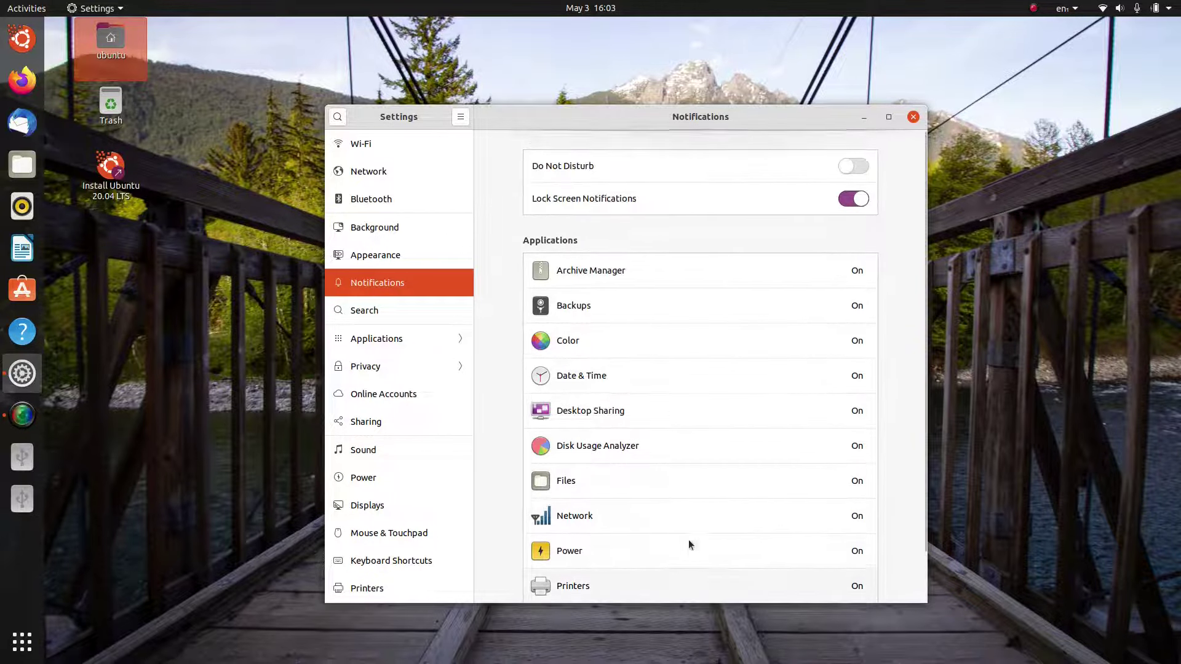
scroll(678, 390, down, 2)
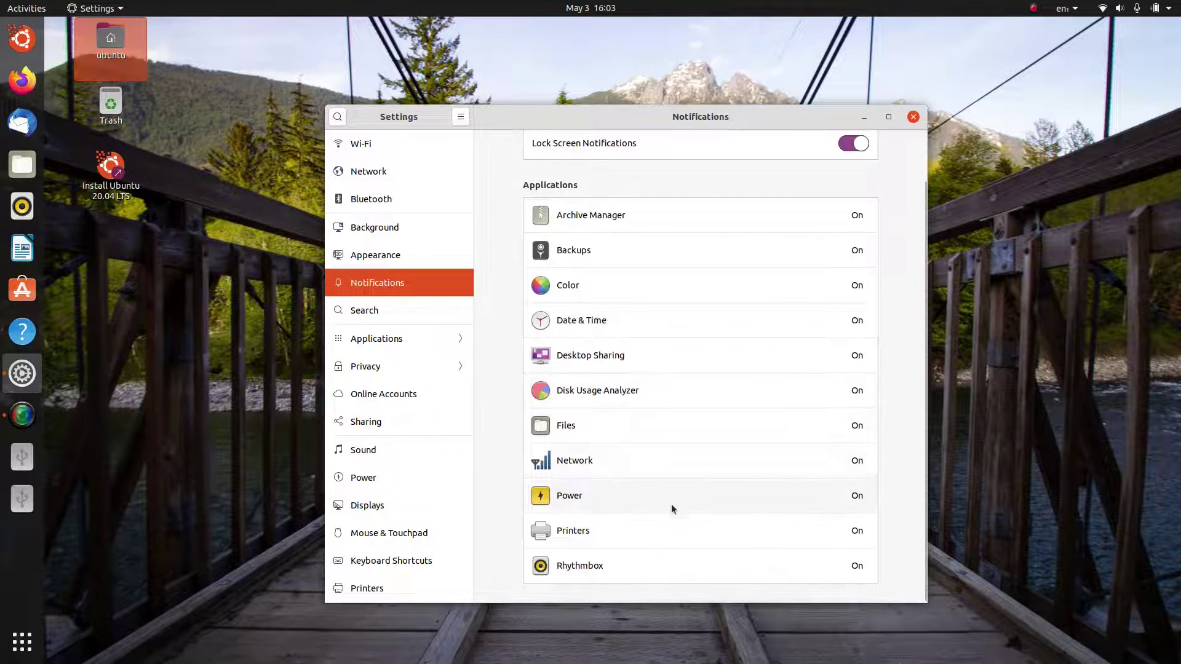
scroll(703, 544, up, 2)
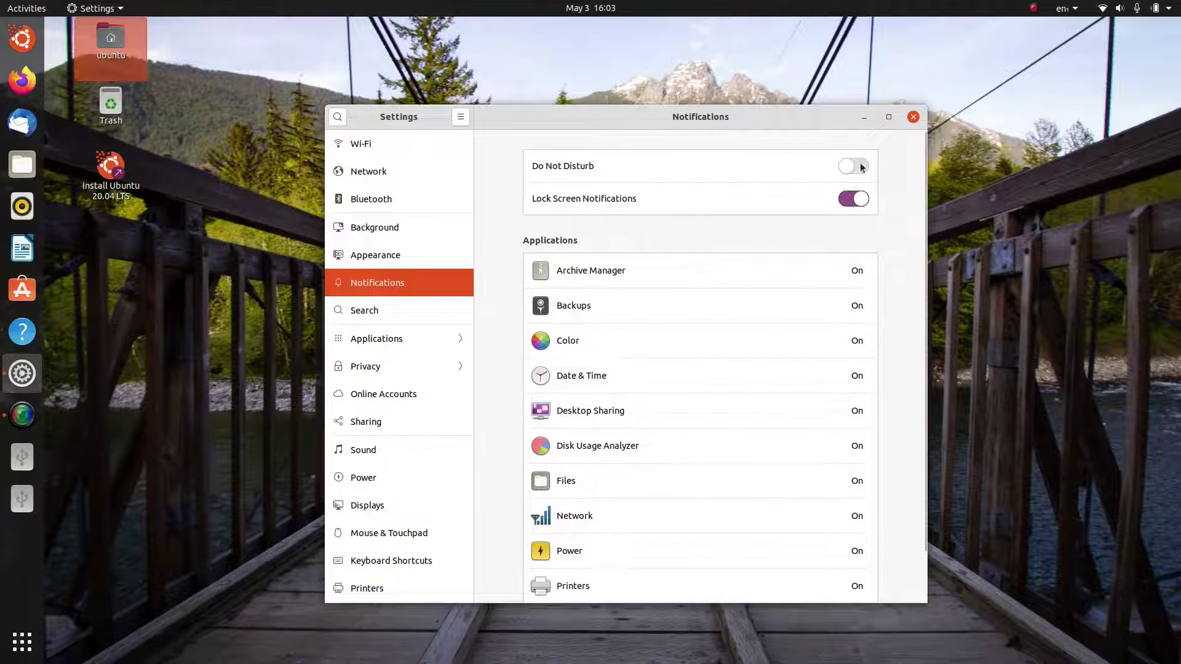
click(430, 310)
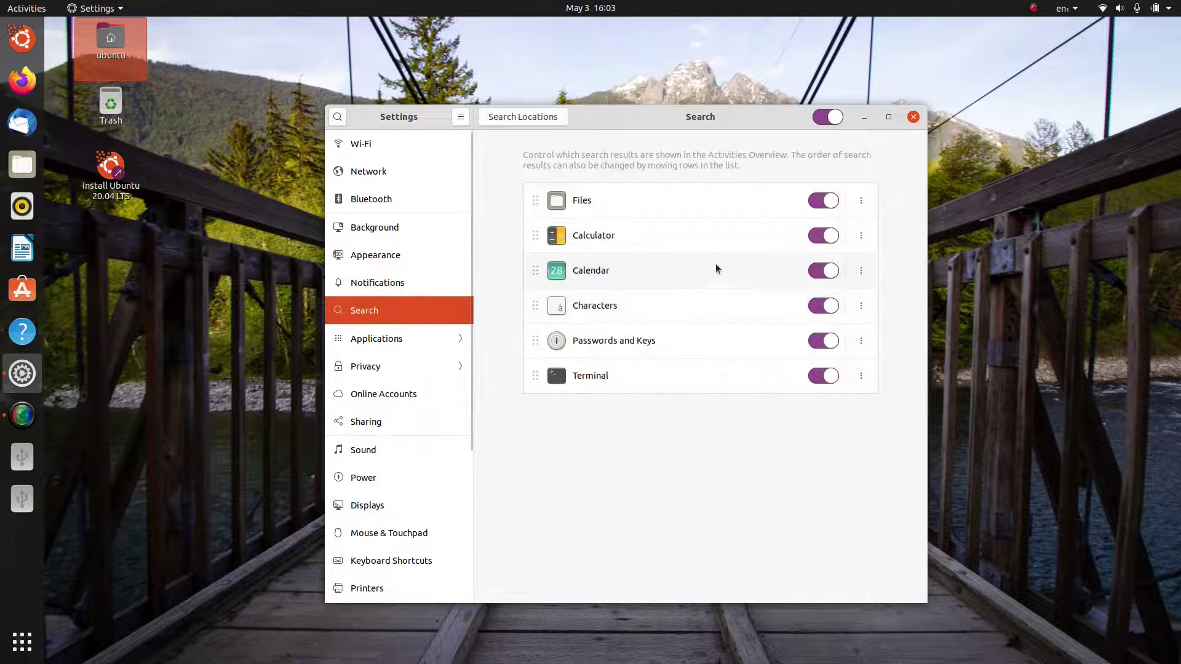
- Go to the Applications settings and look through the entries down to Remmina Remote Desktop Client
click(376, 338)
scroll(400, 369, down, 5)
click(422, 519)
click(422, 403)
click(410, 316)
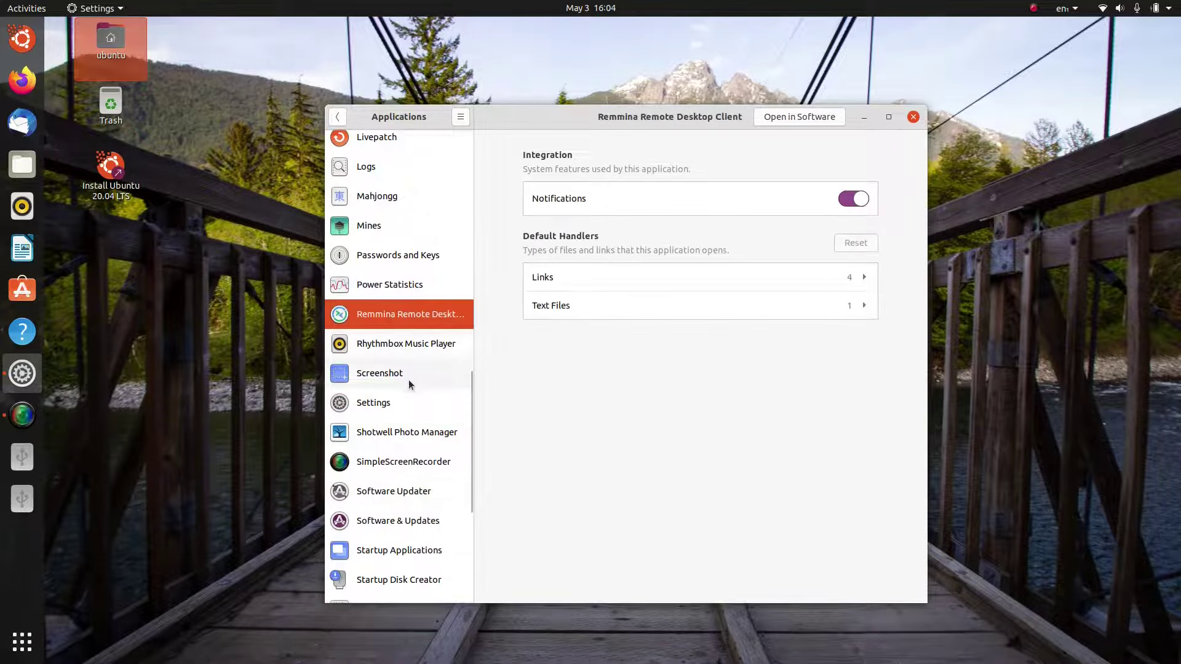
- View the settings of further applications back up the list, including Help, ending with Additional Drivers
click(422, 255)
scroll(413, 372, up, 7)
click(423, 243)
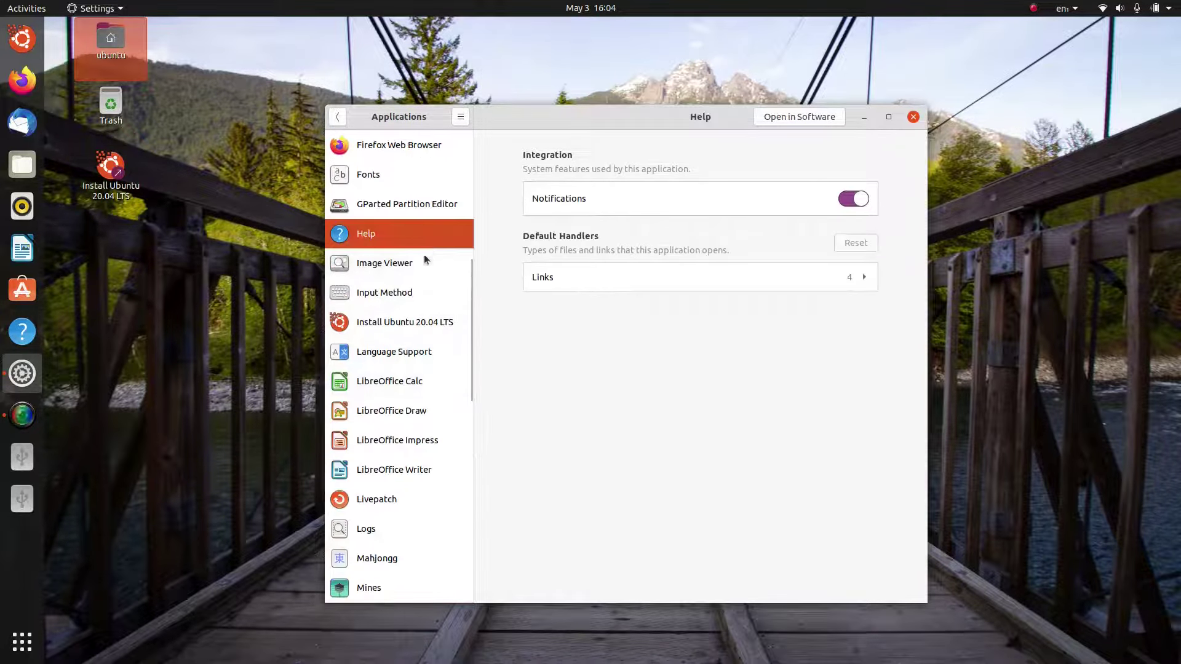
scroll(410, 300, up, 6)
click(419, 213)
scroll(419, 246, up, 1)
click(414, 174)
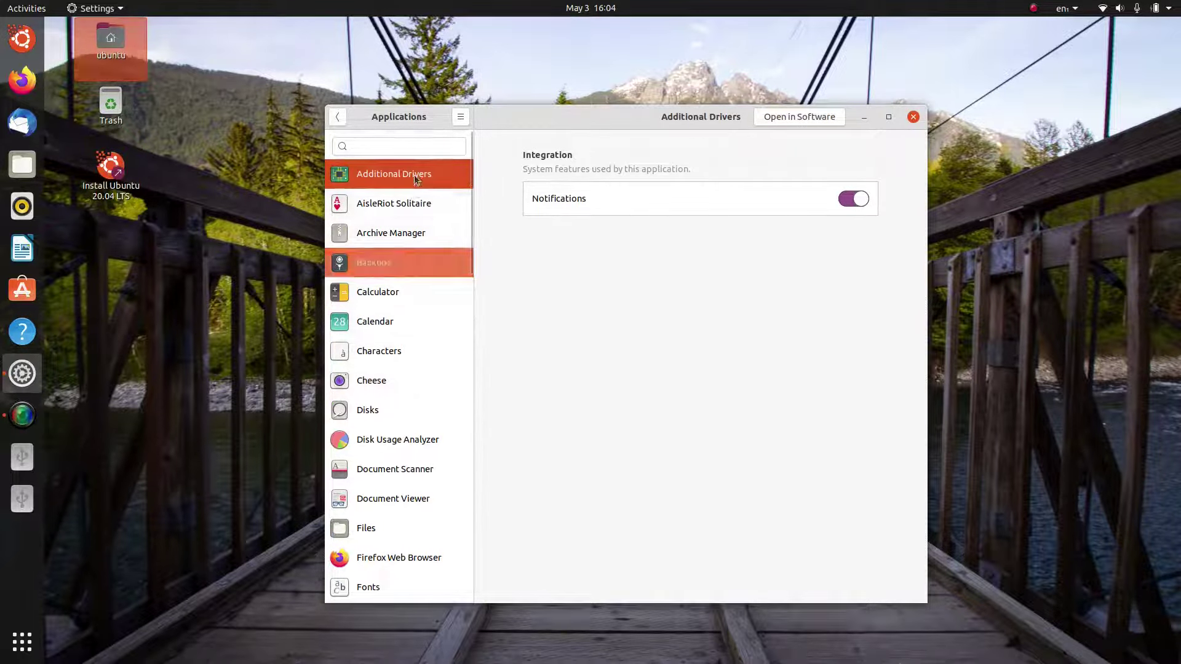
- View the settings of the applications from AisleRiot Solitaire to Cheese and check the rest of the list down to VLC media player
click(408, 197)
click(409, 239)
click(399, 265)
click(394, 318)
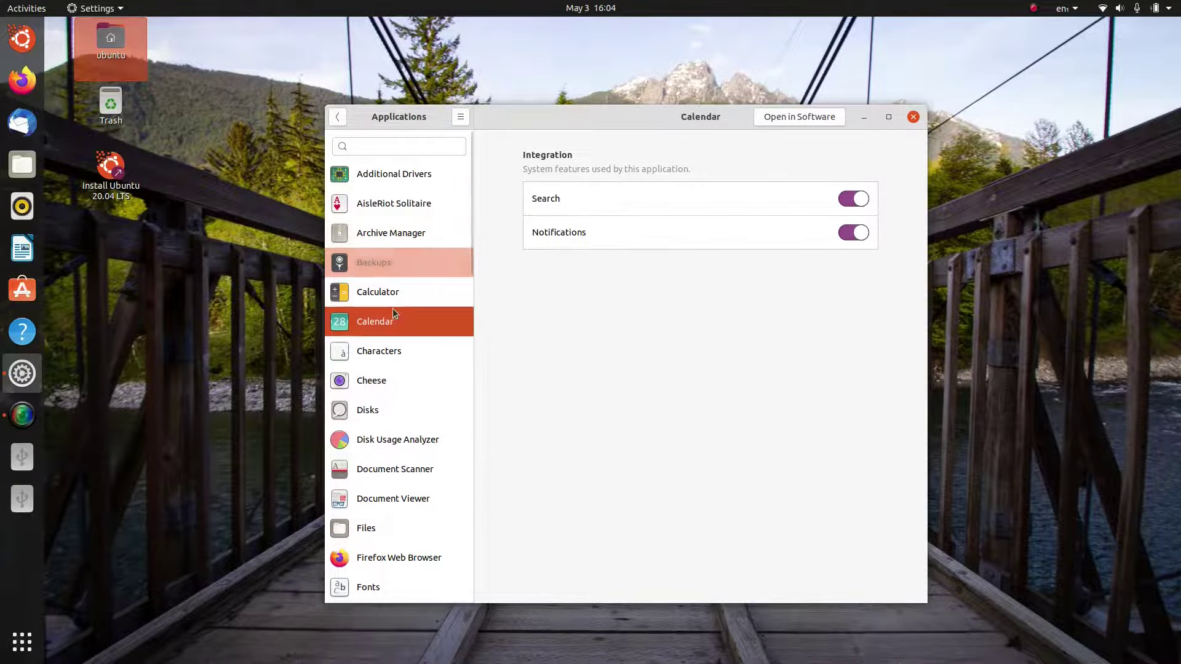
click(406, 347)
click(405, 385)
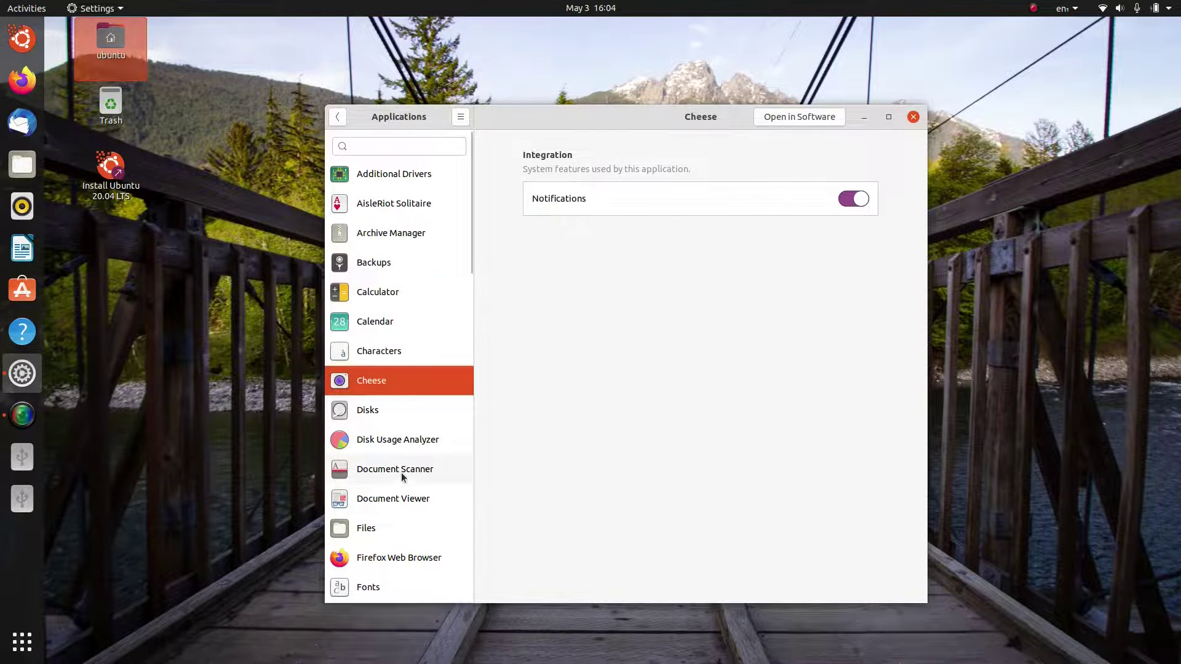
scroll(400, 474, down, 15)
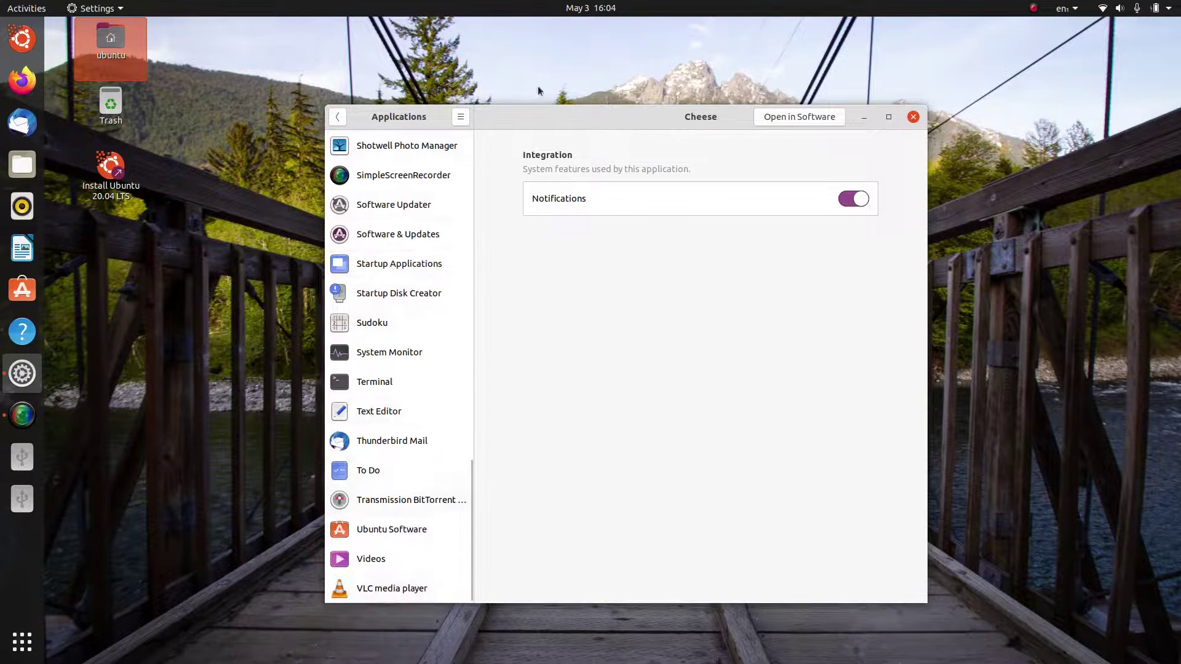
- Look through the individual app entries in the Applications list and their integration settings
click(414, 441)
click(416, 501)
click(399, 264)
scroll(400, 345, up, 10)
click(399, 242)
scroll(400, 307, up, 15)
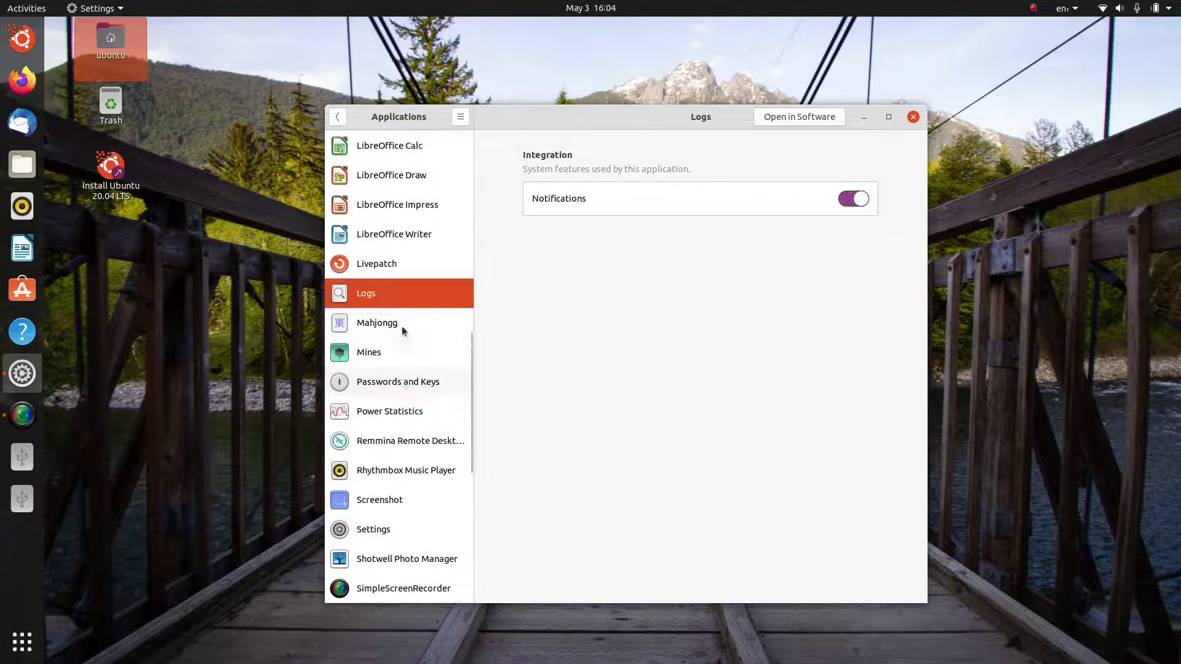
- Turn on Location Services in the Privacy settings
click(337, 117)
click(397, 373)
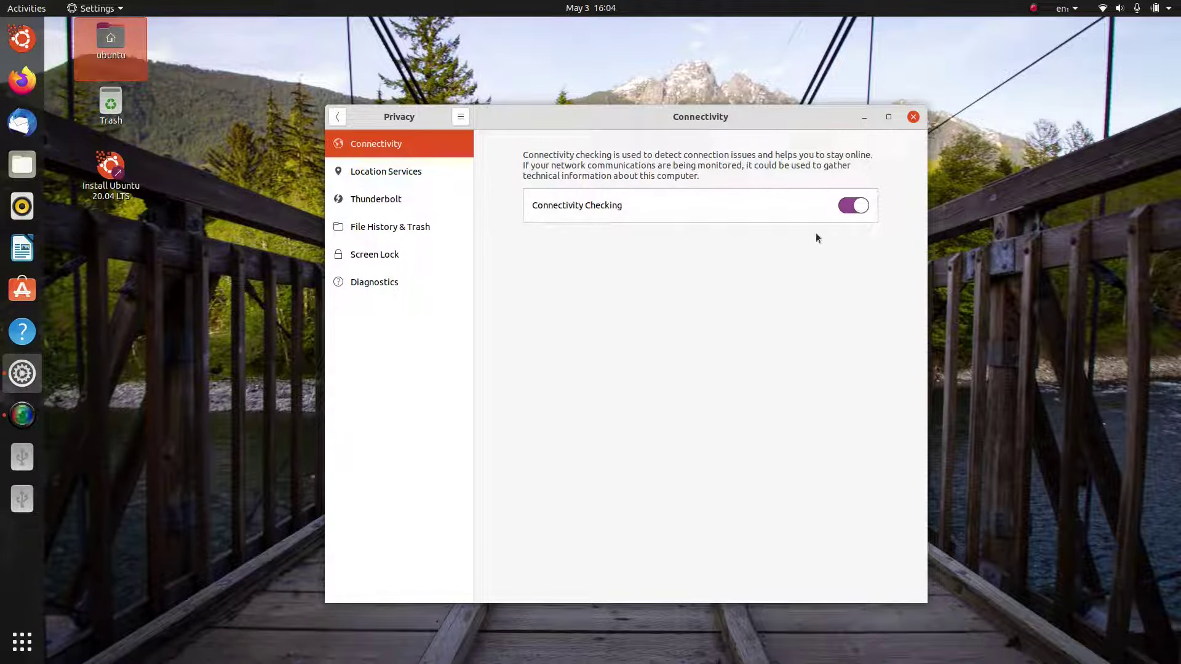
click(430, 172)
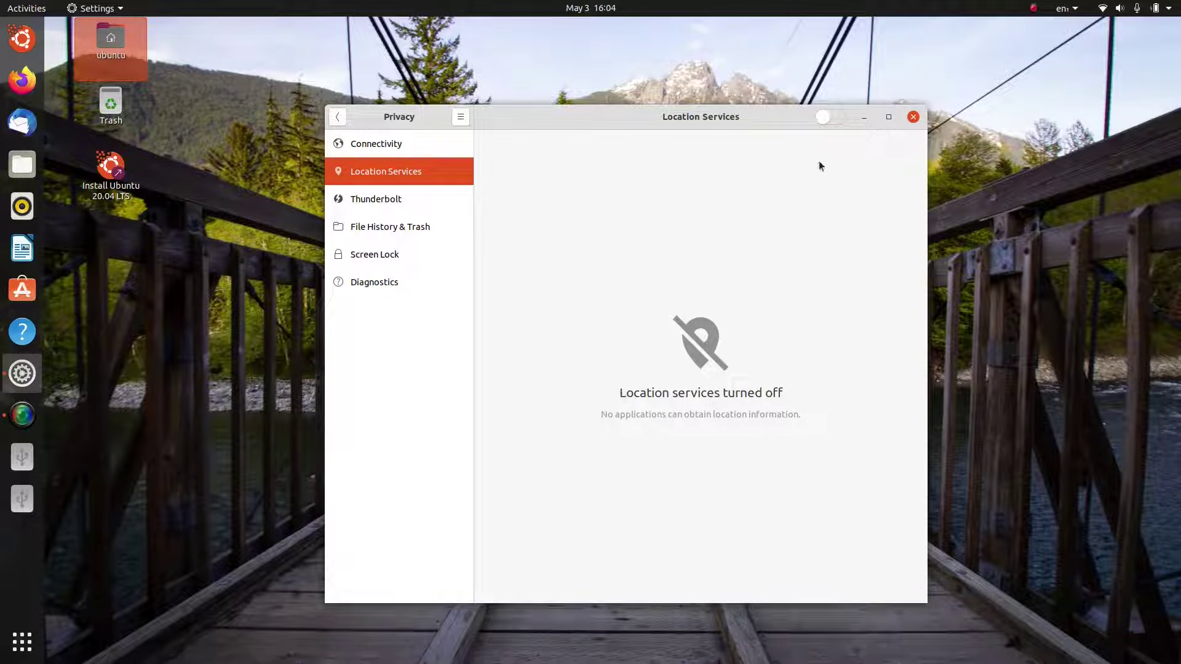
click(830, 120)
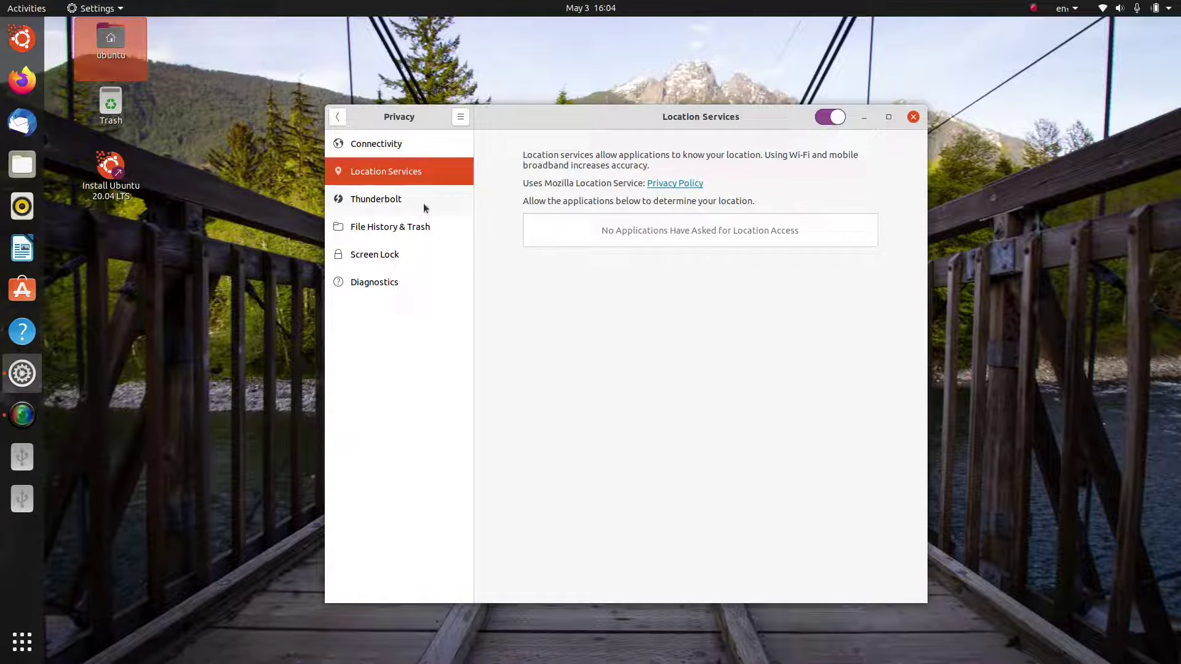
- Review the Thunderbolt and File History & Trash privacy pages, checking the home folder and the file history duration options
click(445, 201)
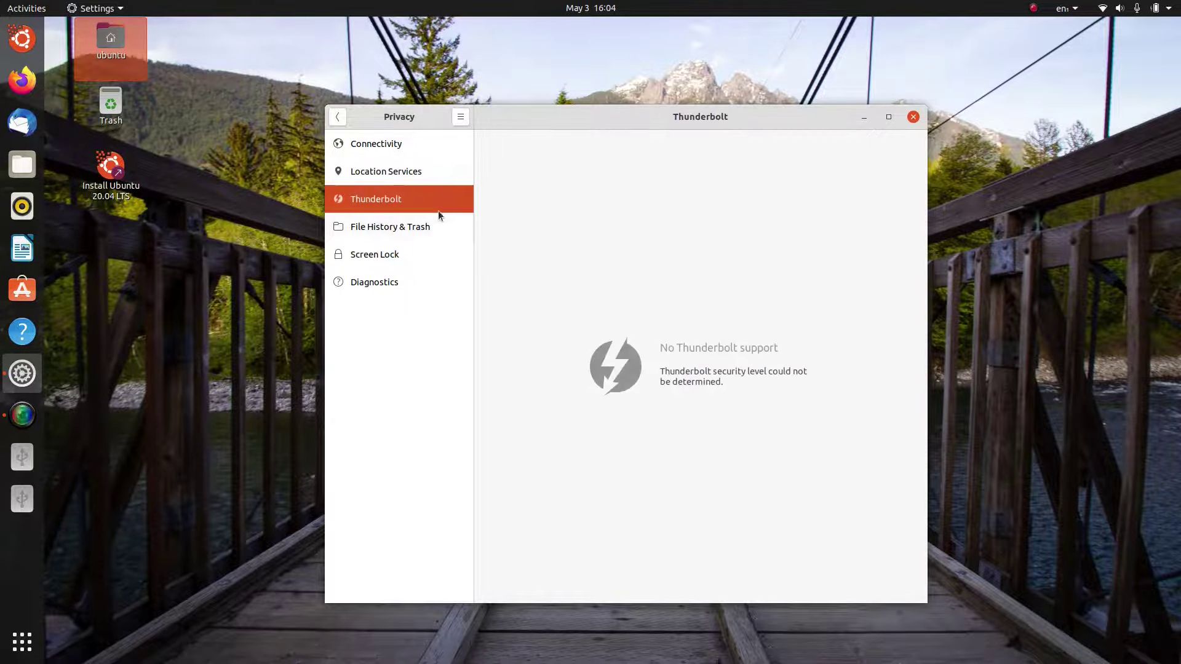
click(430, 228)
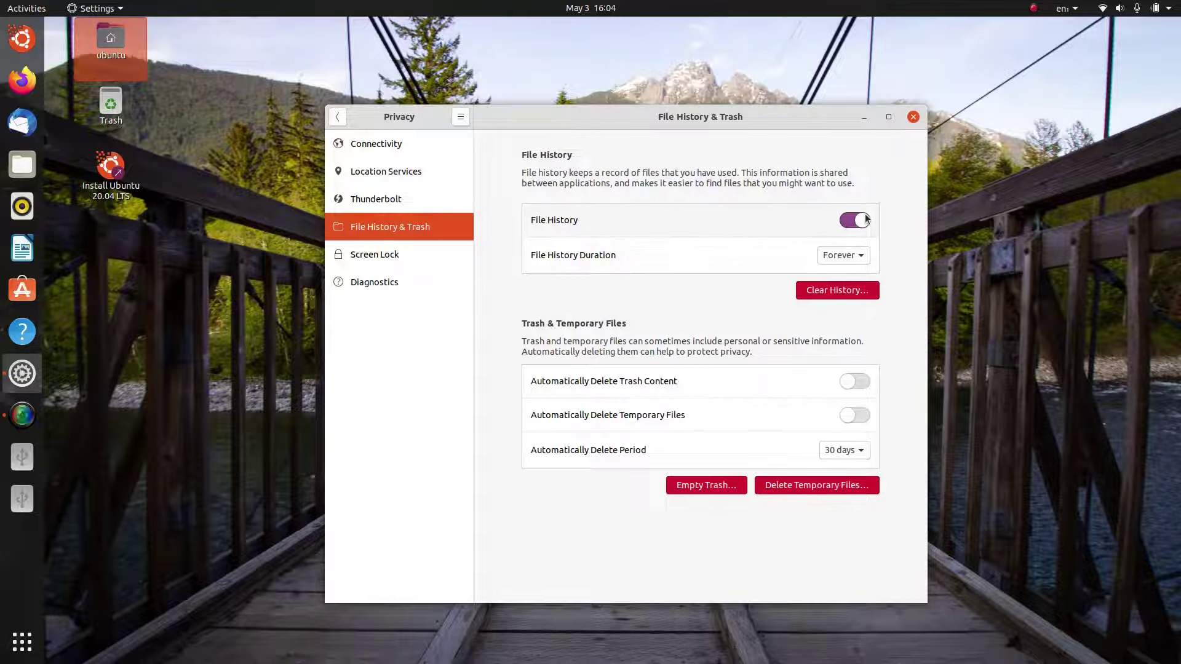
double_click(102, 61)
drag(290, 36, 322, 124)
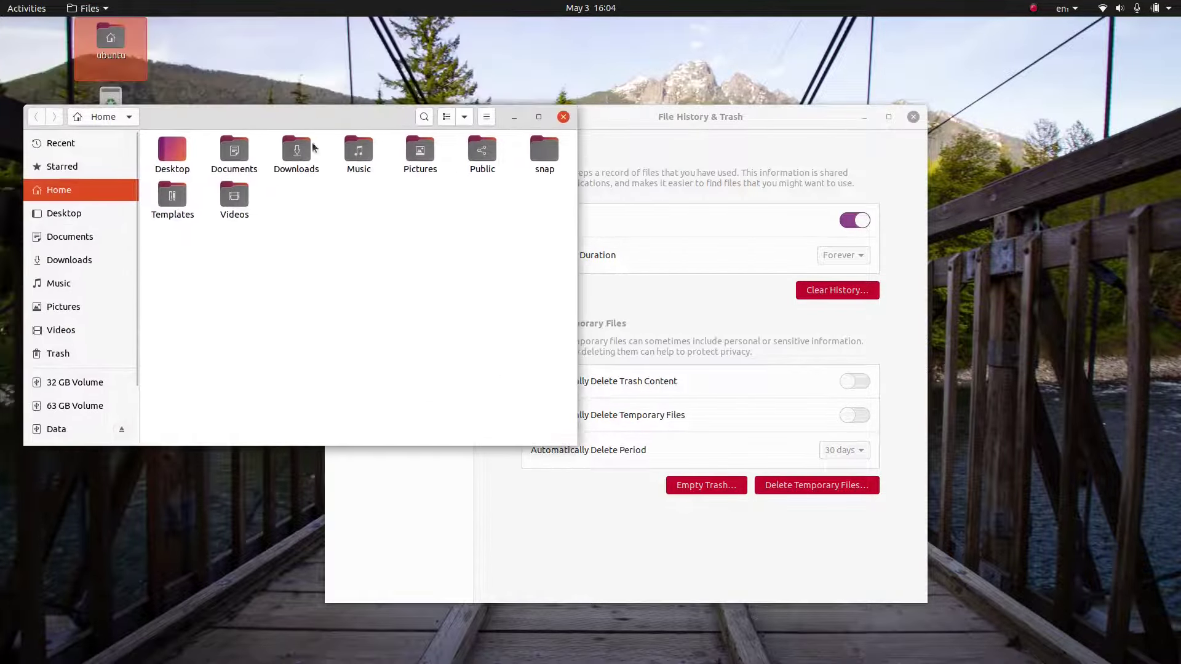
click(564, 117)
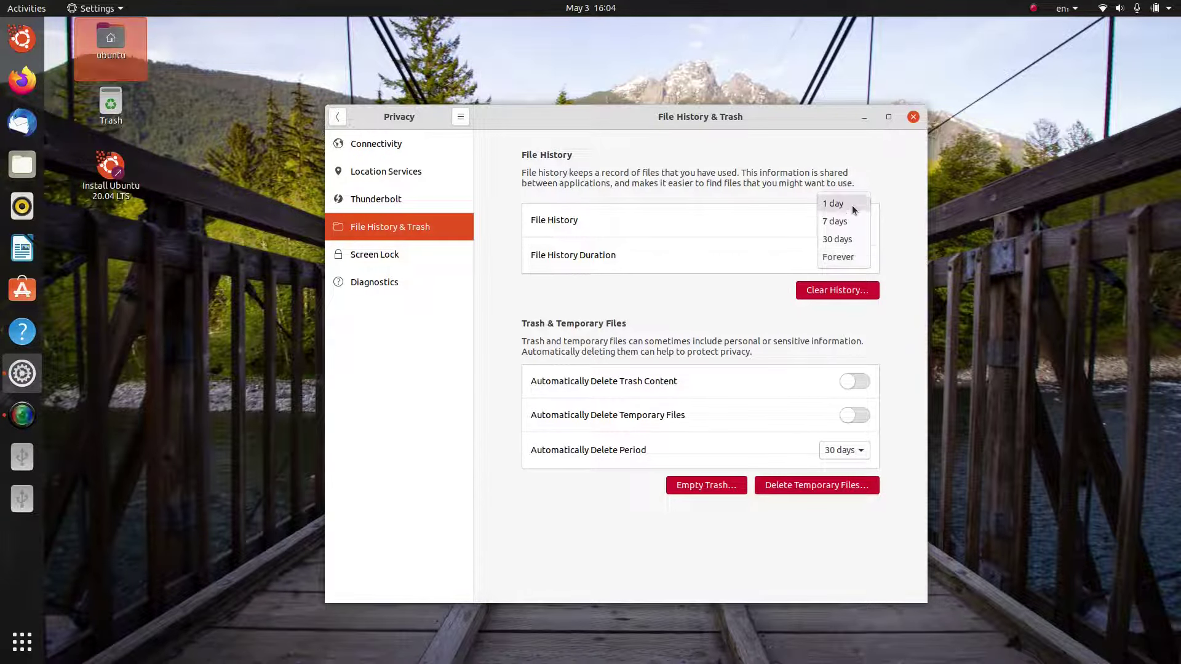
click(704, 175)
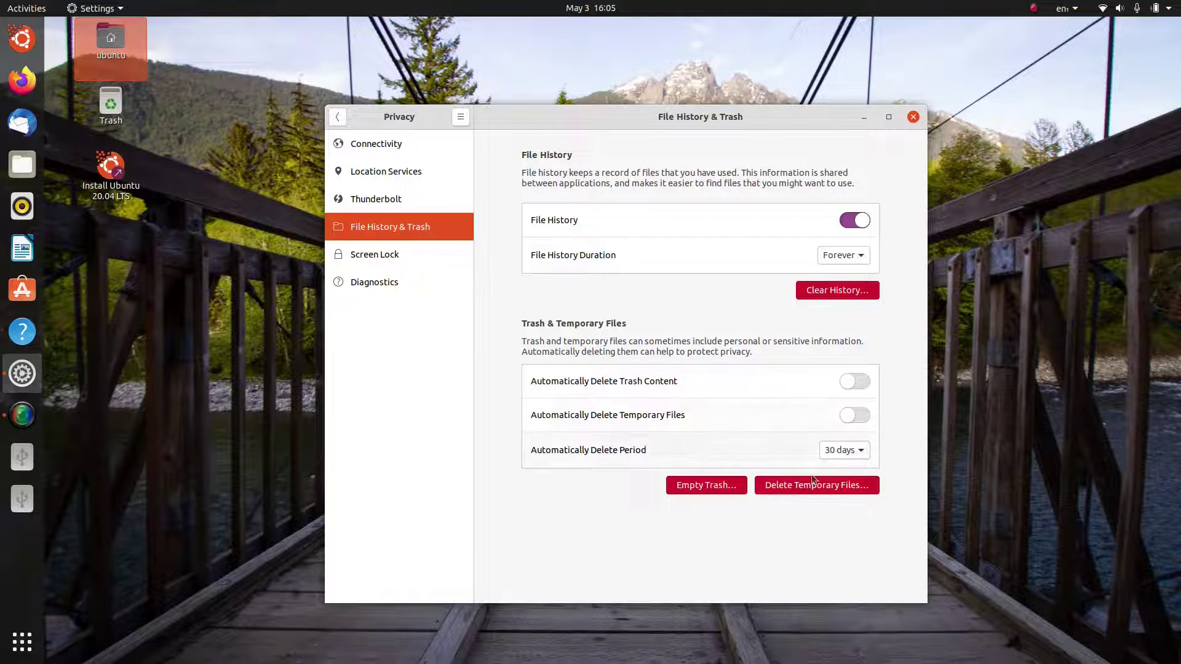
- Review the Screen Lock and Diagnostics privacy settings and return to the main settings list
click(424, 263)
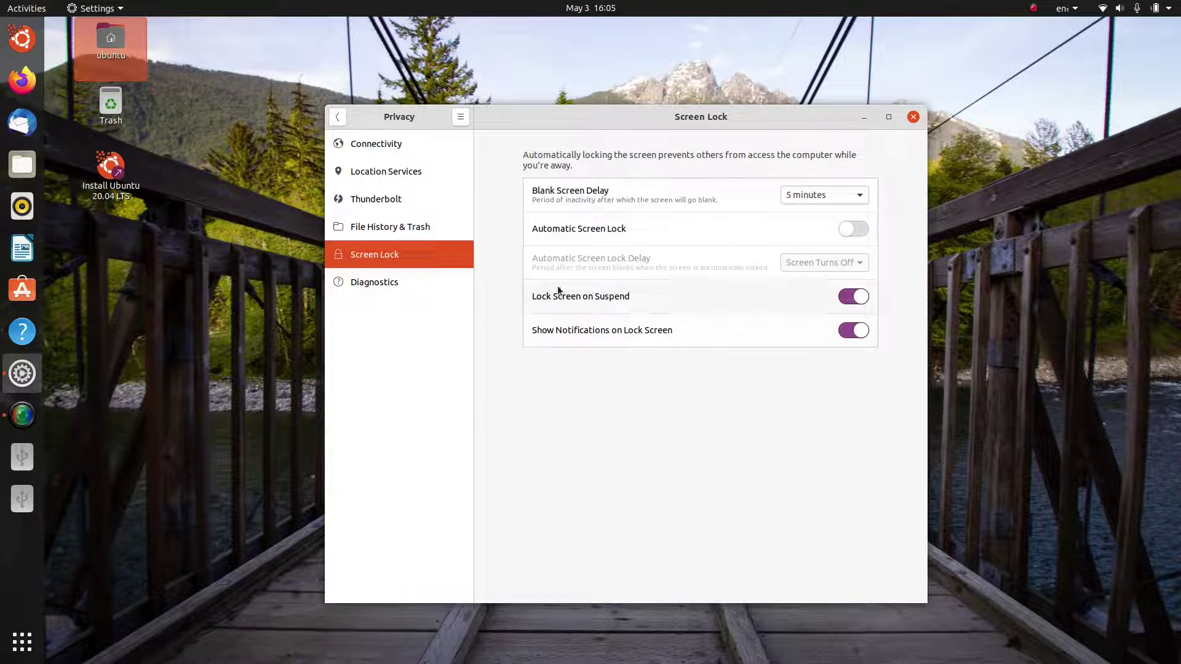
click(434, 280)
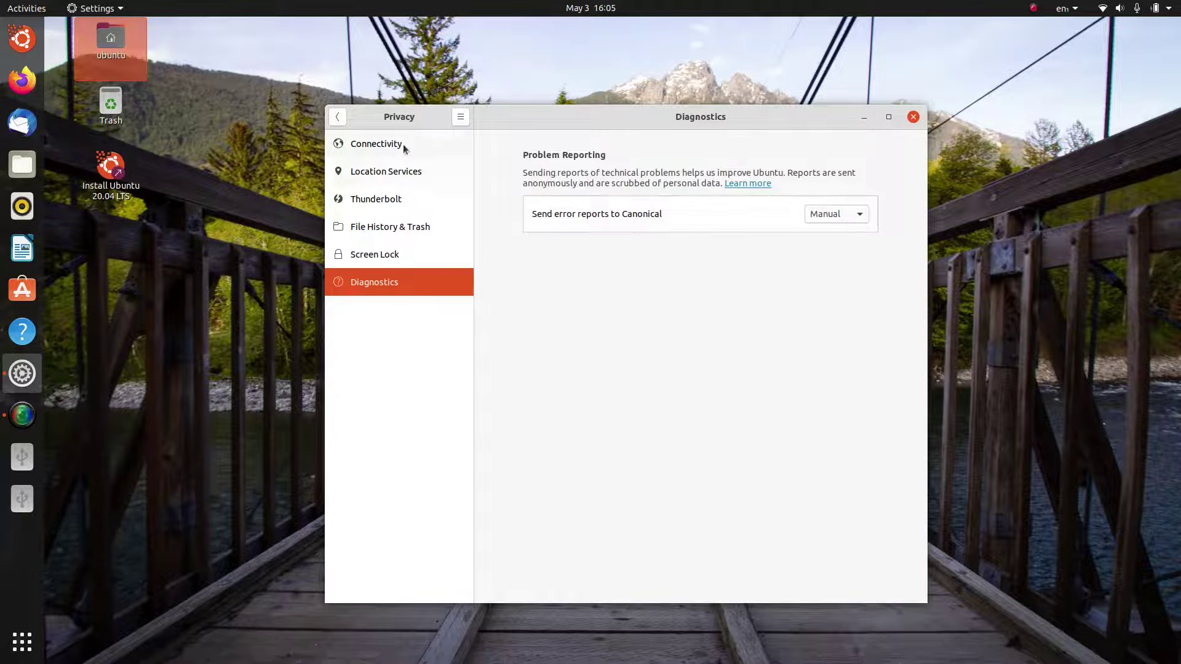
click(338, 116)
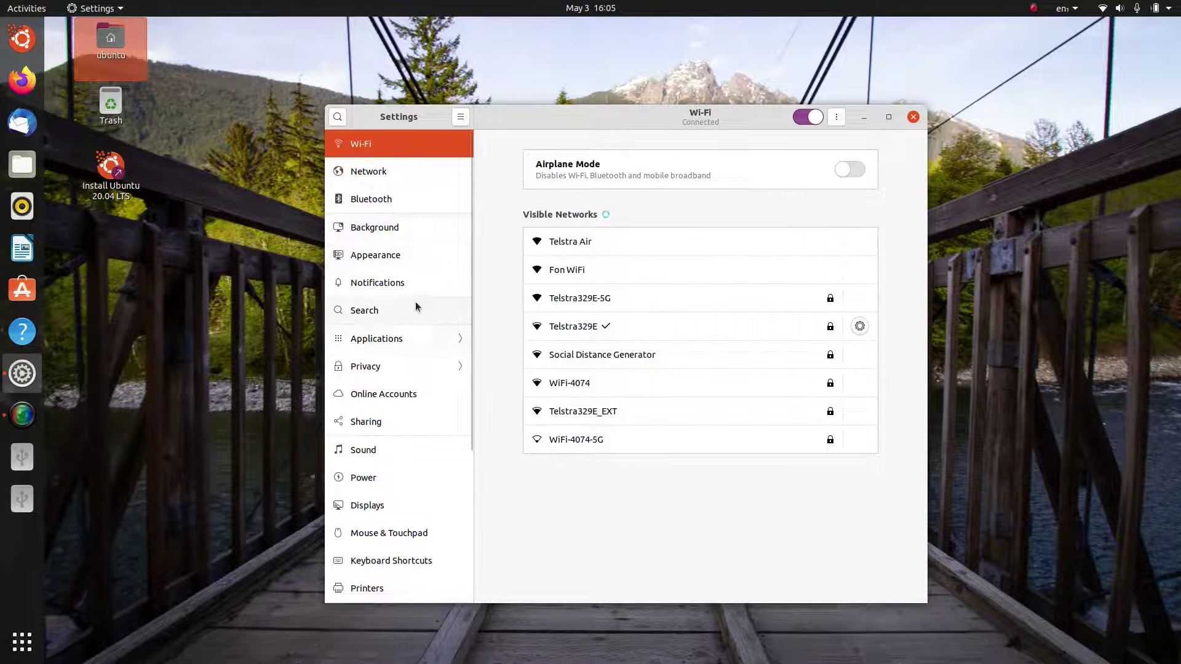
- Open the Online Accounts settings to examine the account providers that can be added
scroll(416, 304, down, 5)
scroll(427, 282, up, 3)
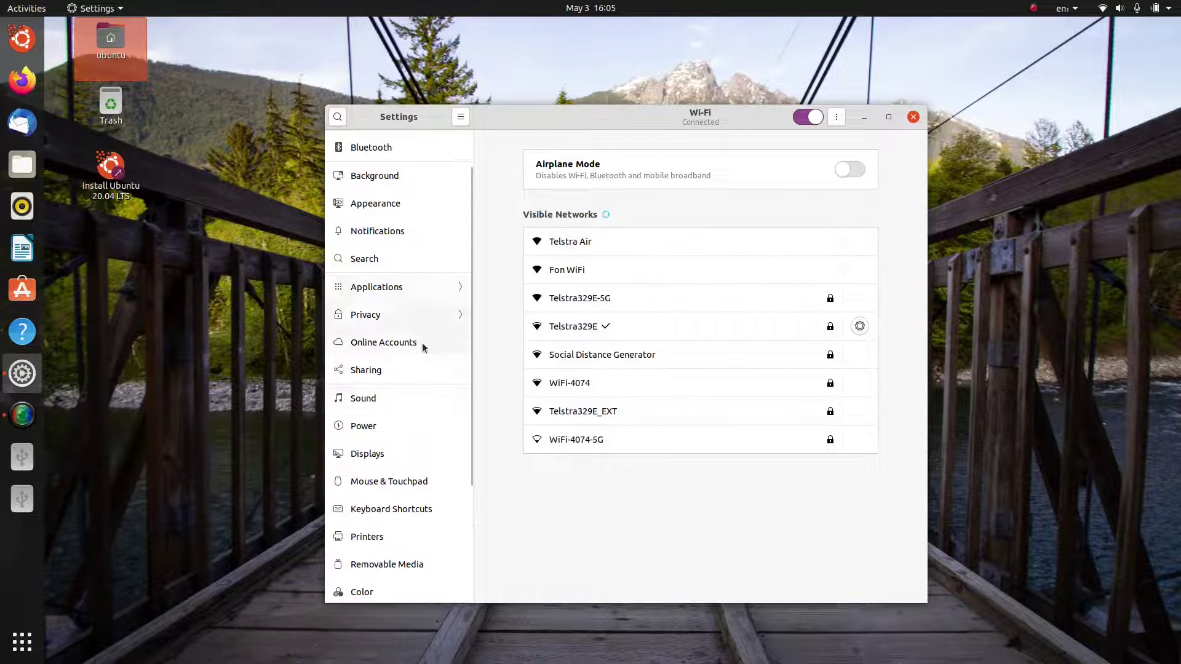
click(420, 342)
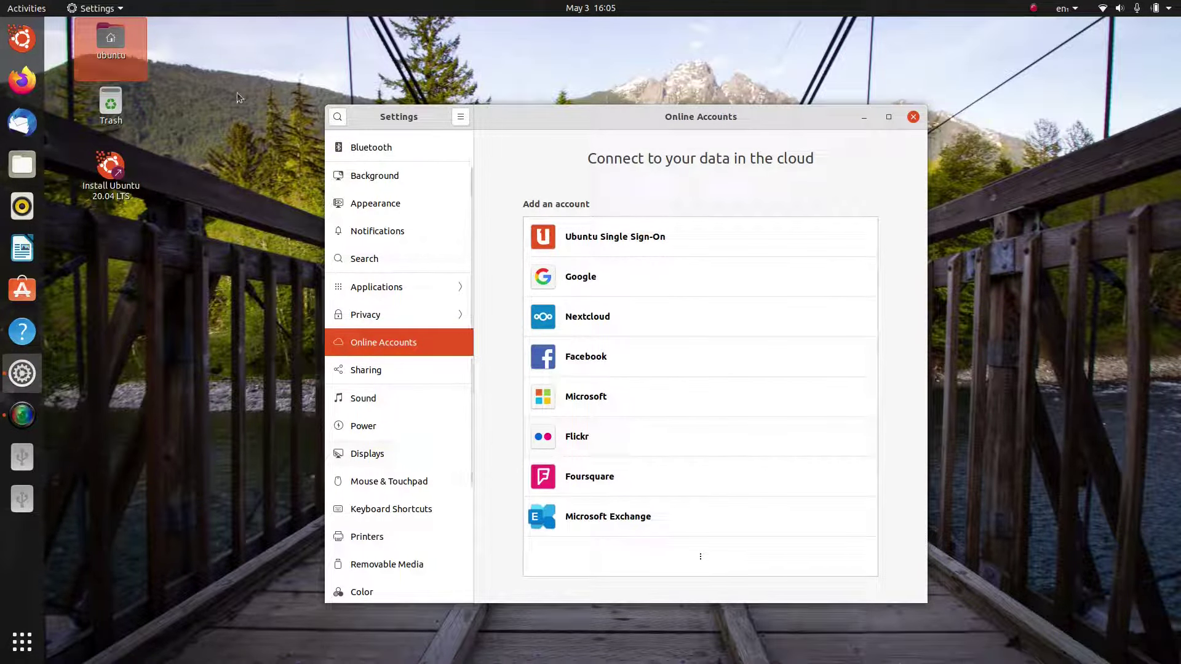
- Try switching computer sharing on and off in the Sharing settings, leaving it off
click(416, 366)
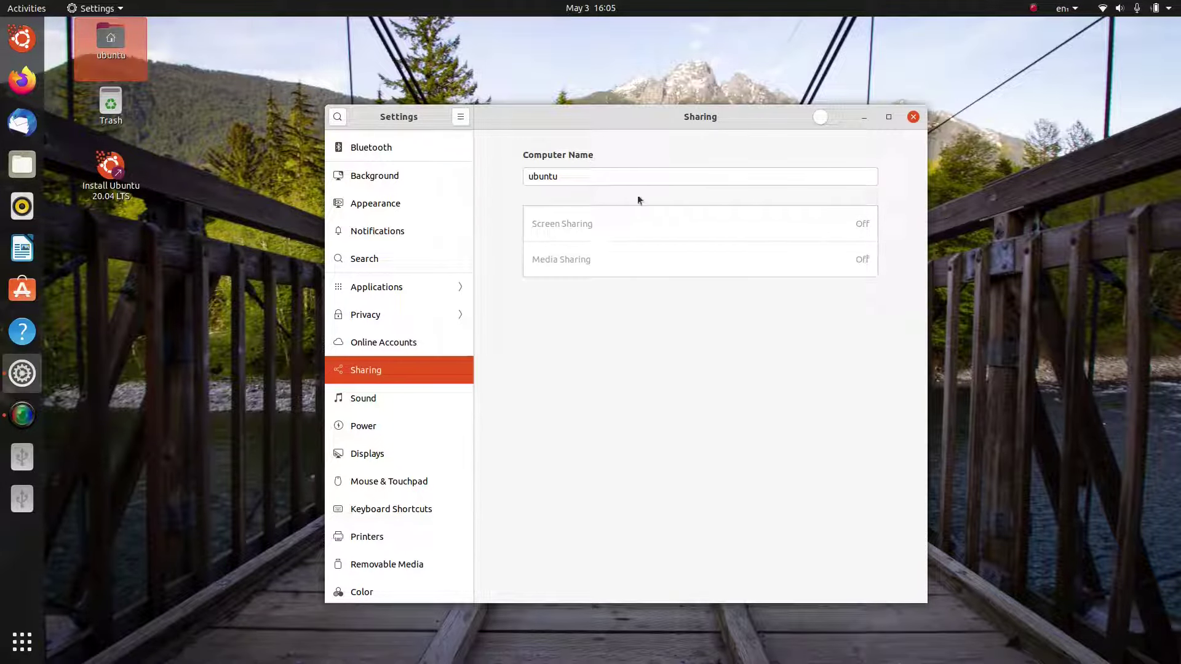
click(825, 116)
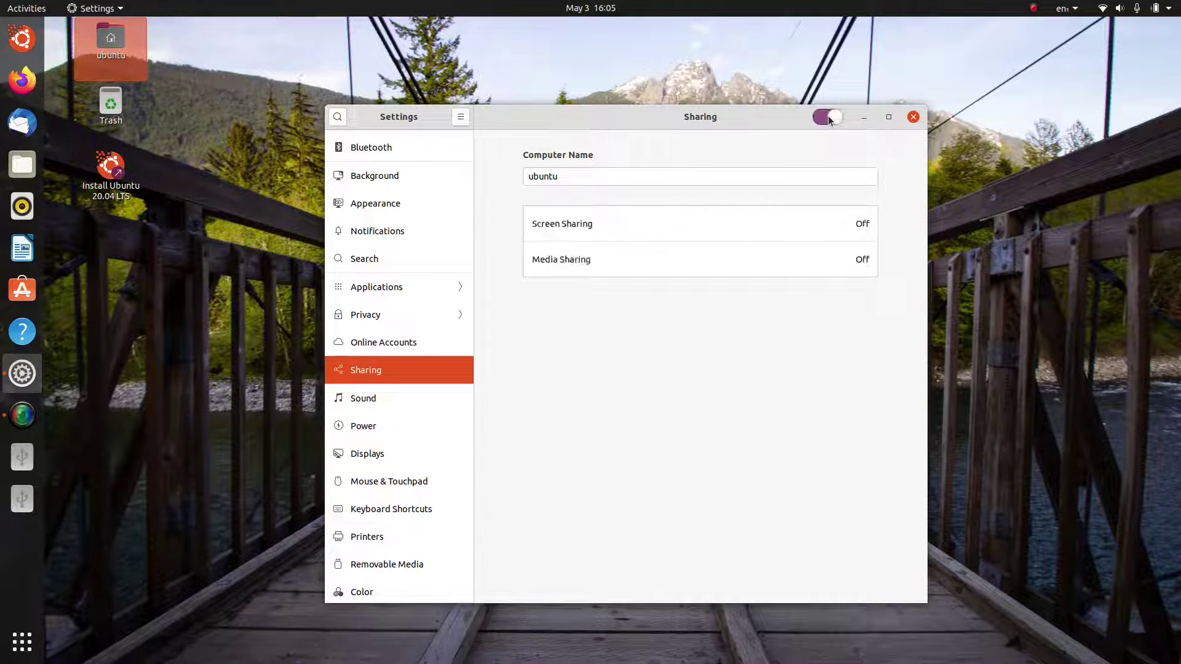
click(825, 117)
click(827, 118)
click(828, 118)
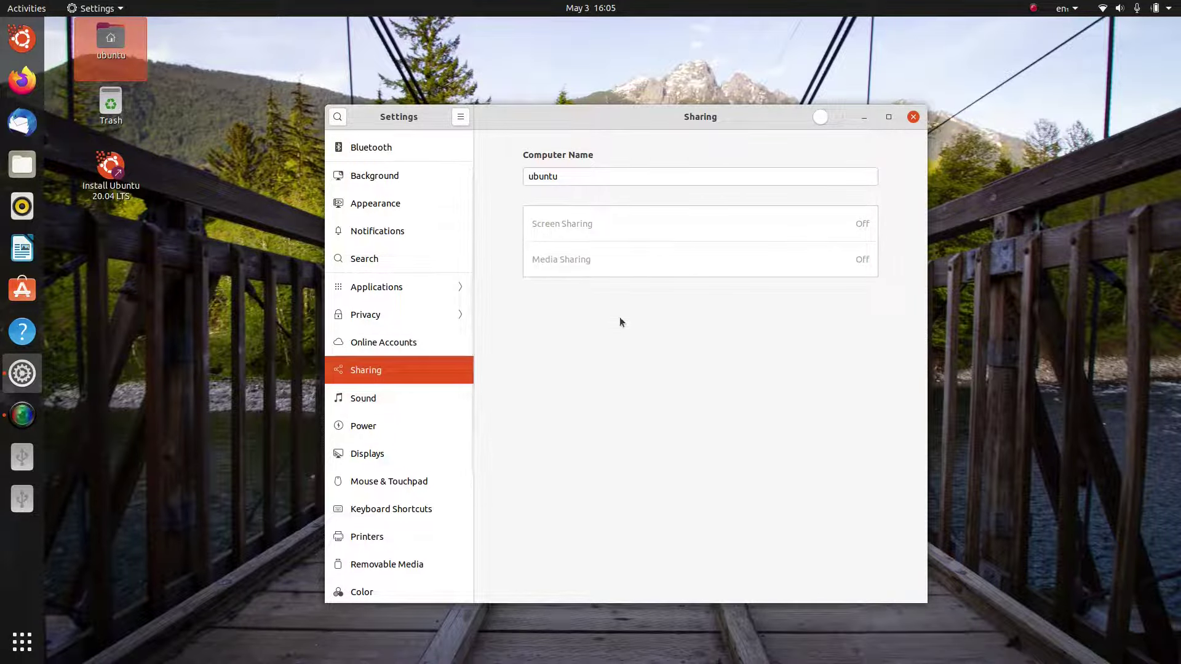
- Preview the Bark, Drip, Glass and Sonar alert sounds in the Sound settings, finishing on Default
click(428, 398)
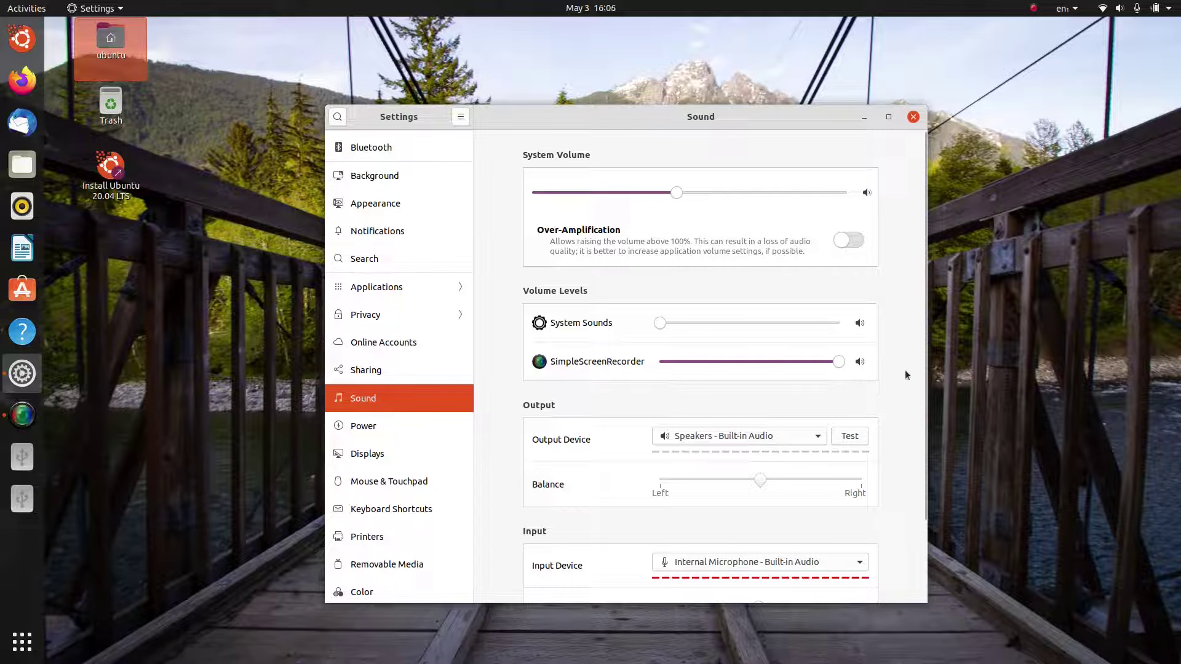
drag(925, 388, 926, 468)
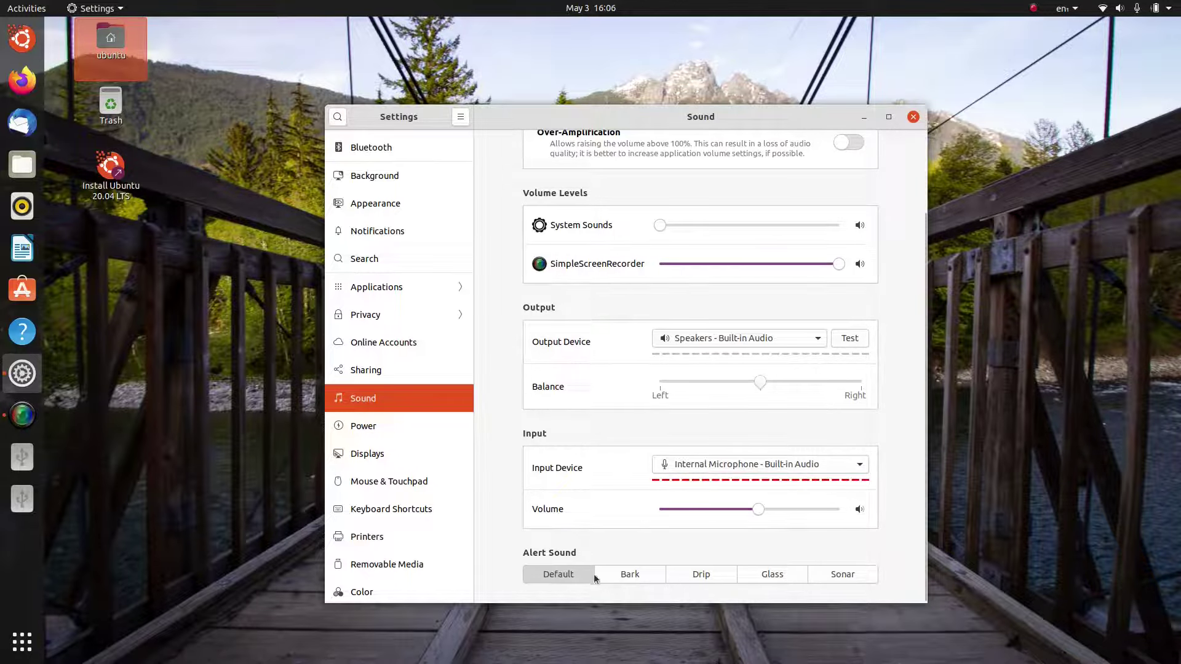
click(633, 576)
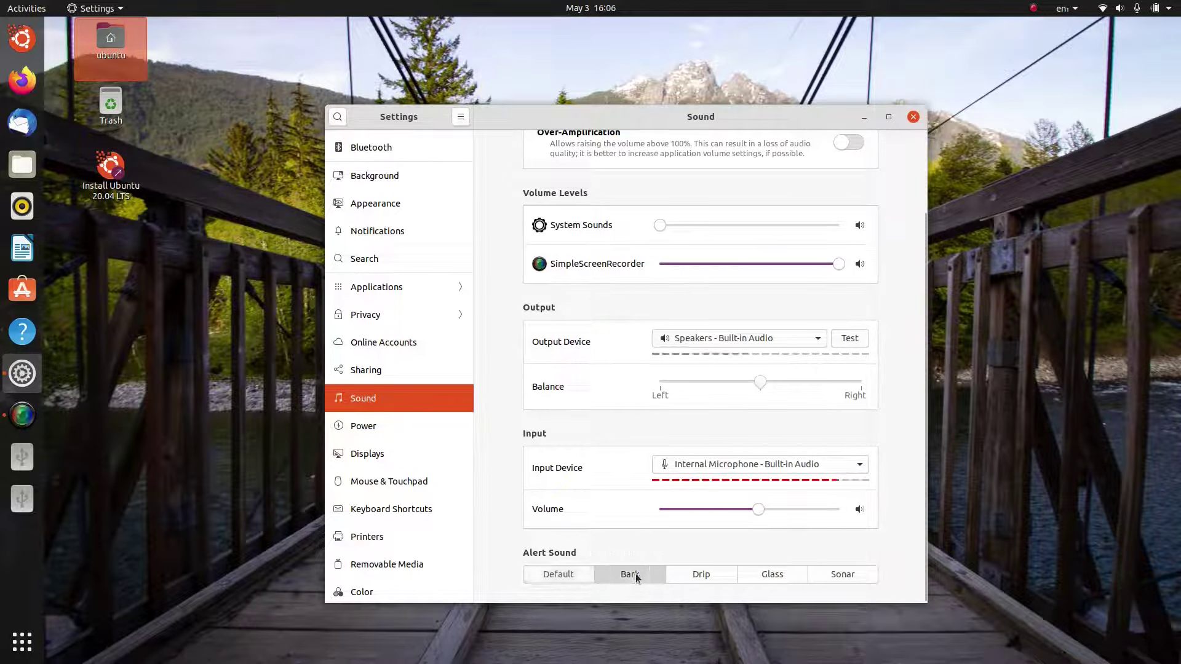
click(734, 577)
click(766, 574)
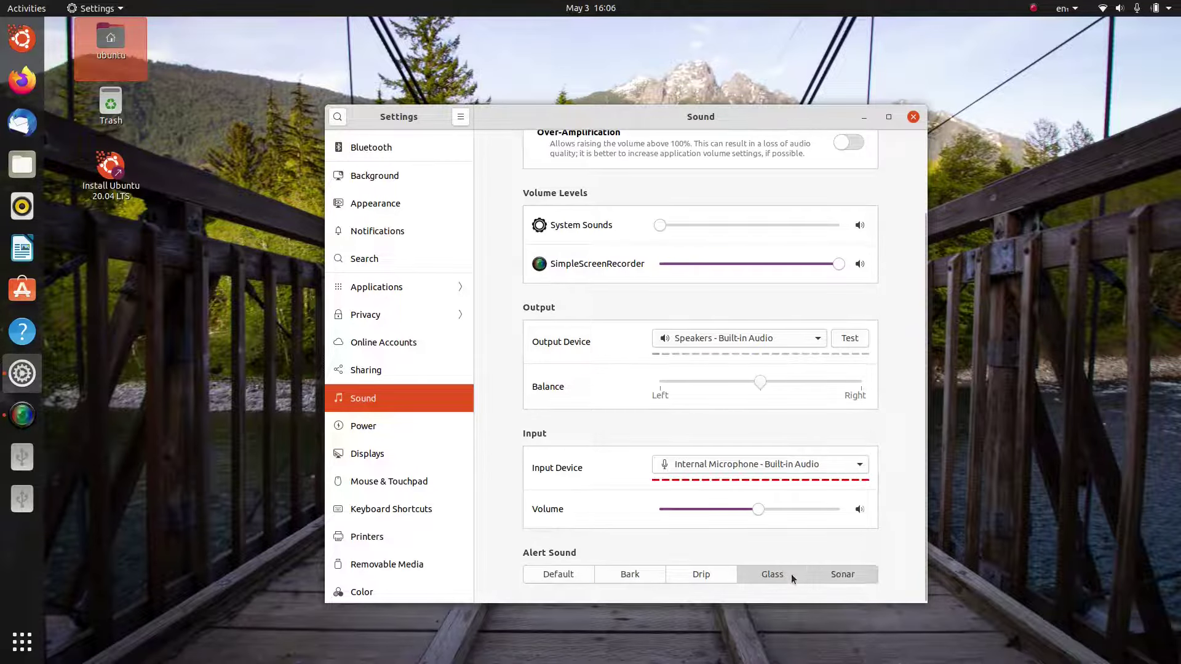
click(699, 573)
click(569, 576)
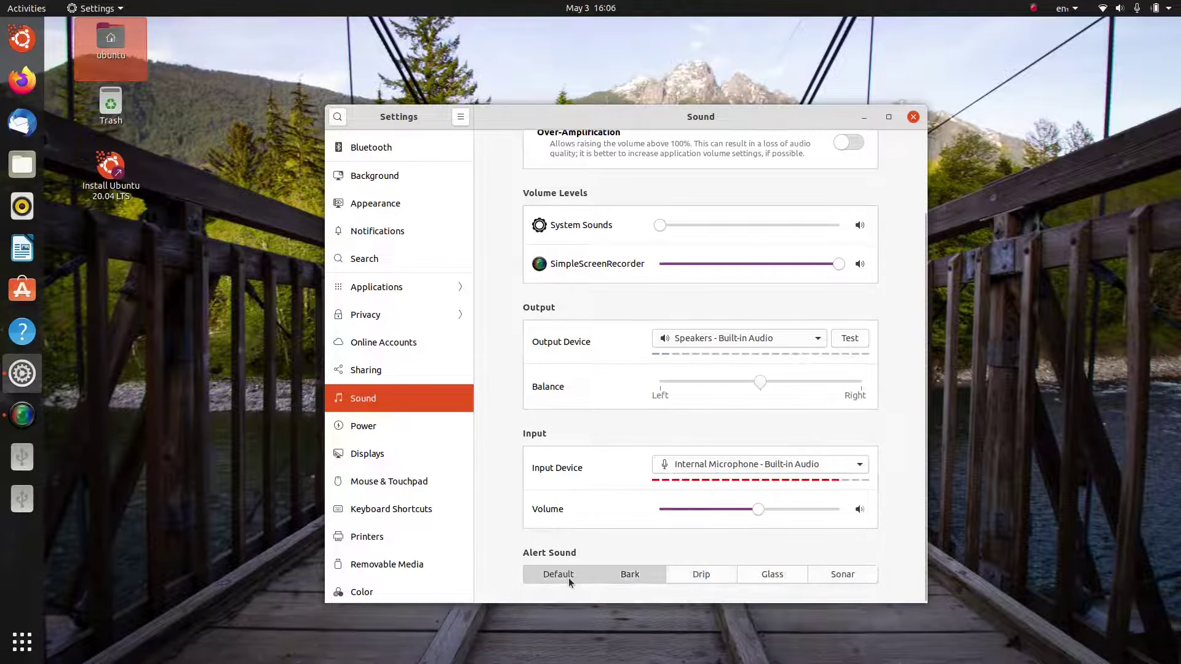
click(615, 575)
click(685, 576)
click(772, 572)
click(840, 572)
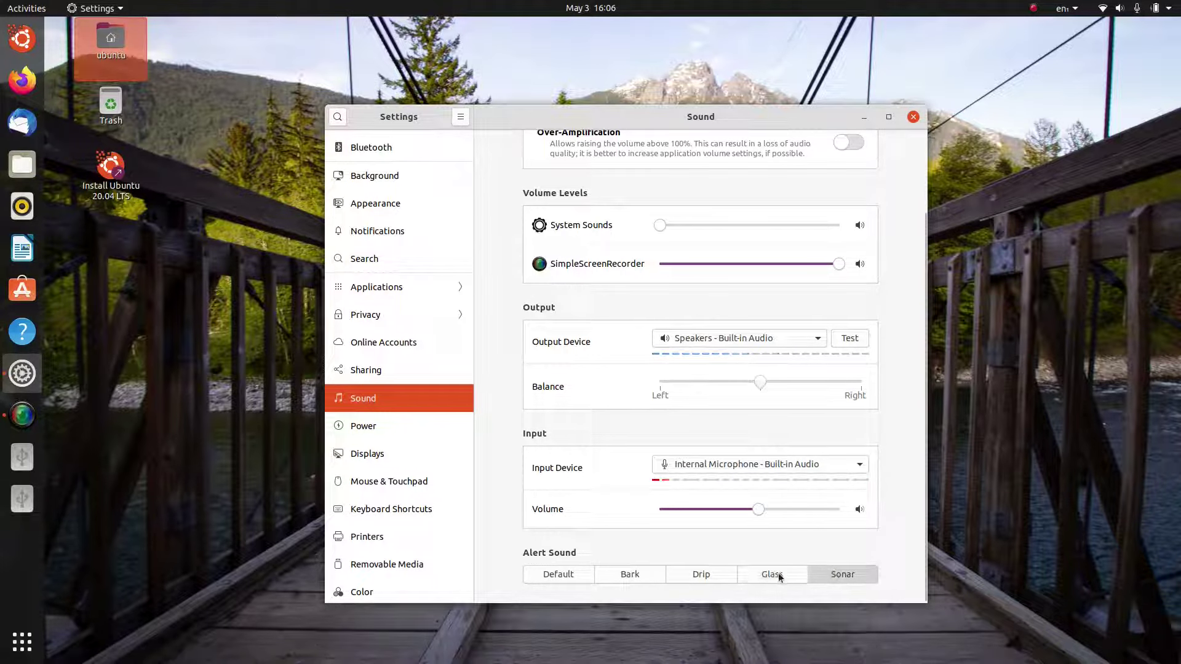
click(714, 579)
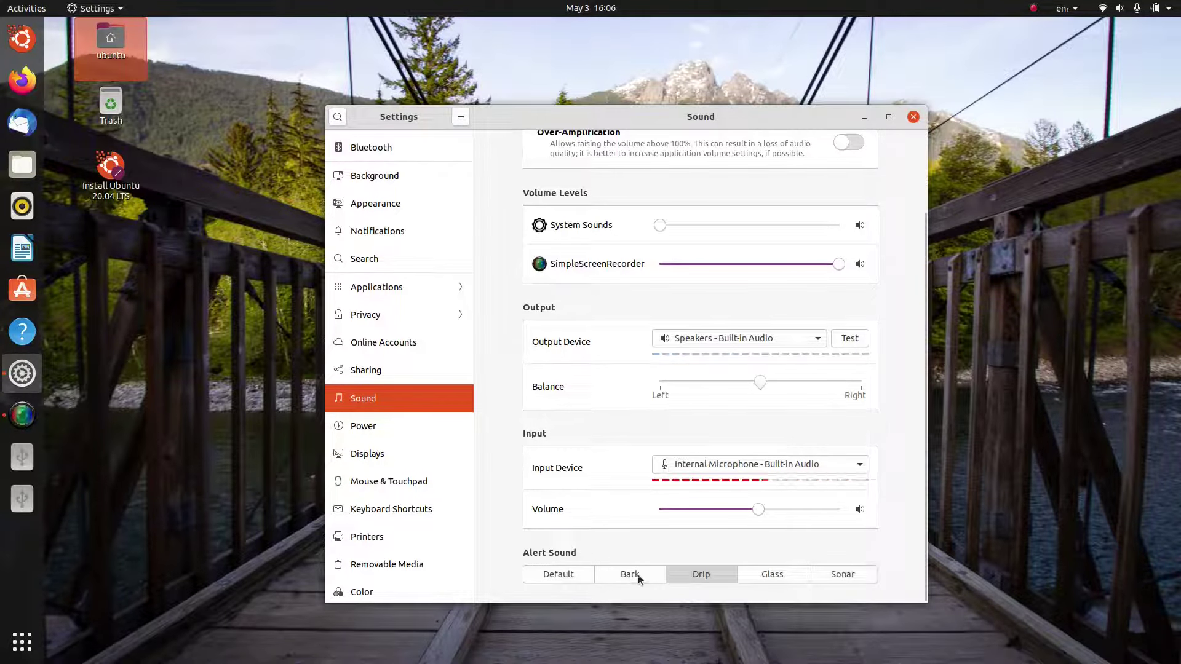
click(565, 577)
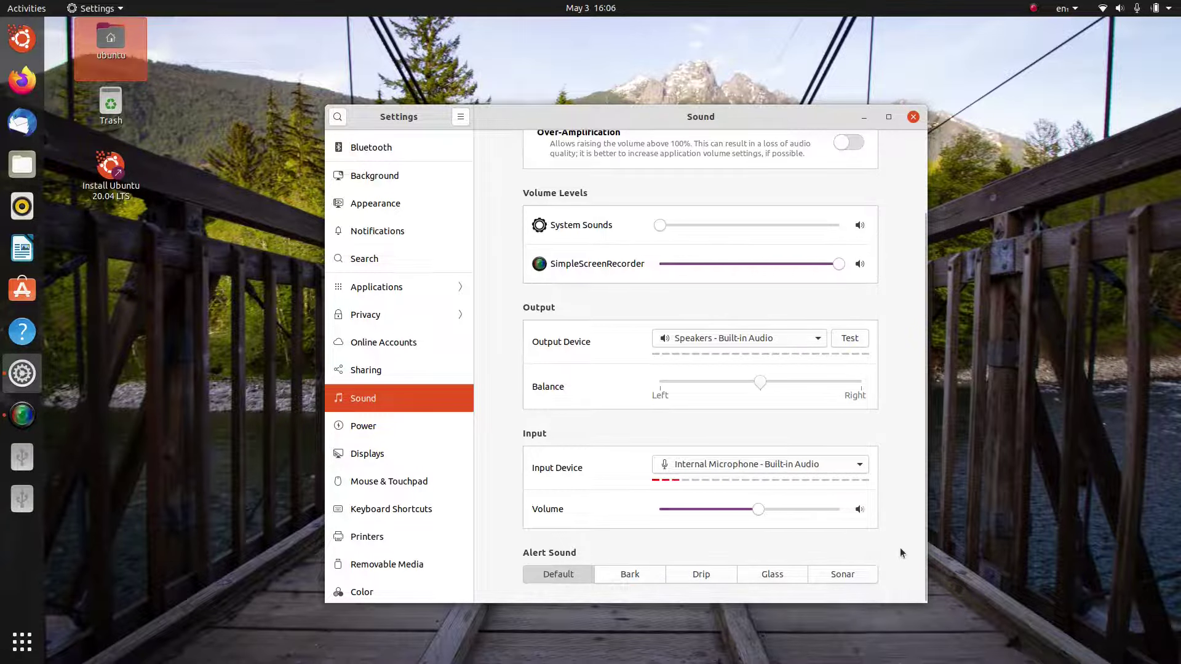
- Open the Power settings to examine the battery, power saving and suspend options
scroll(899, 548, up, 3)
click(400, 431)
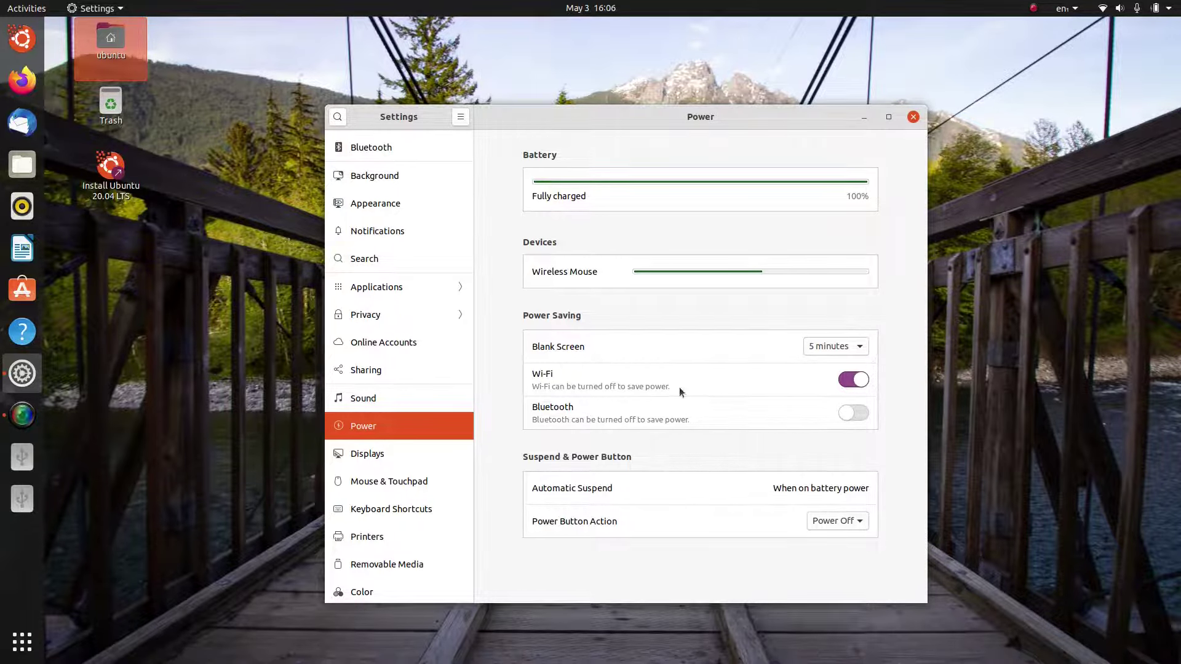
- Try the Join Displays and Mirror modes in the Displays settings without applying them, and return to Single Display
click(408, 458)
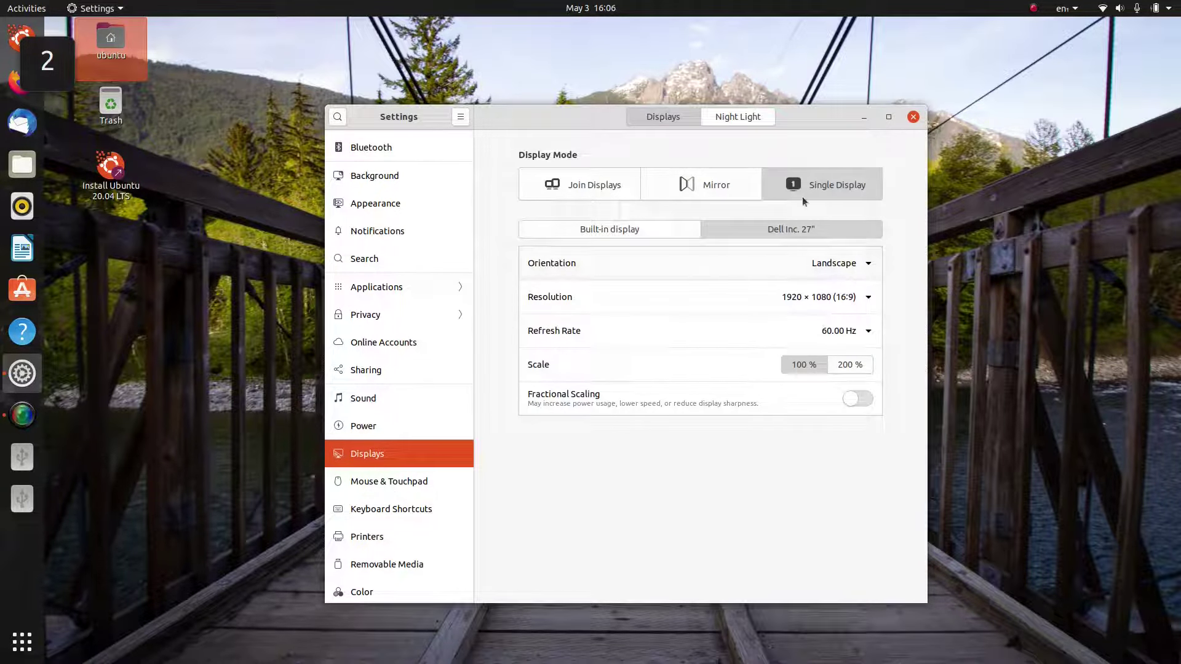
click(612, 195)
click(705, 186)
click(824, 187)
click(569, 185)
scroll(899, 437, down, 1)
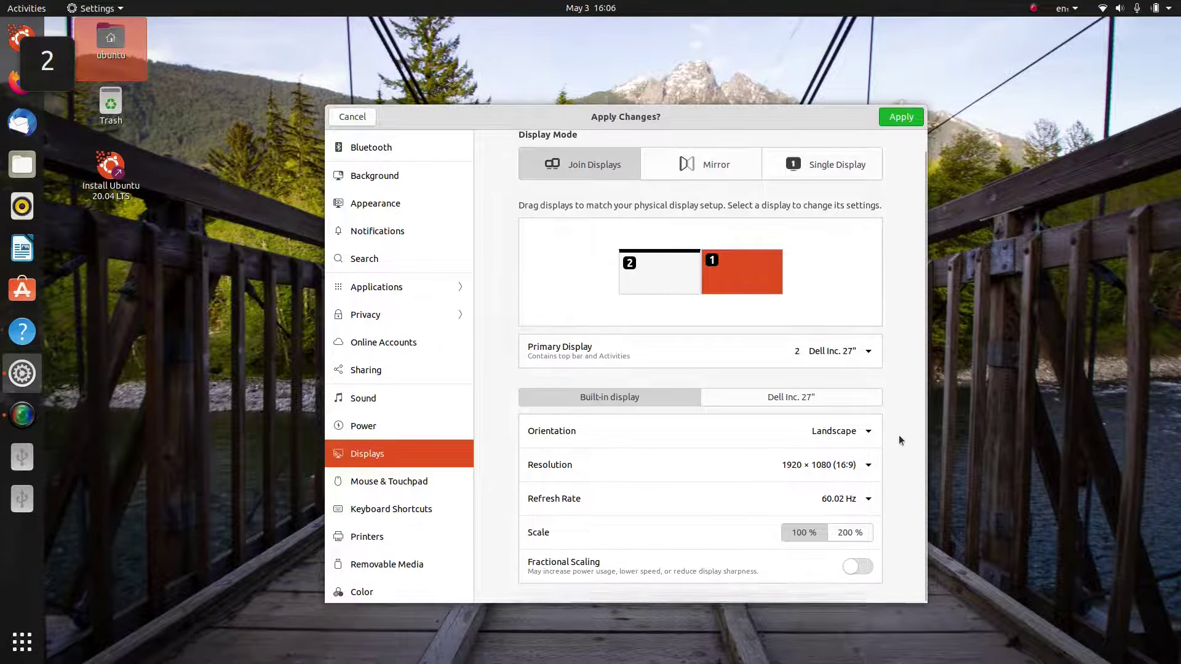
scroll(899, 435, up, 1)
click(861, 180)
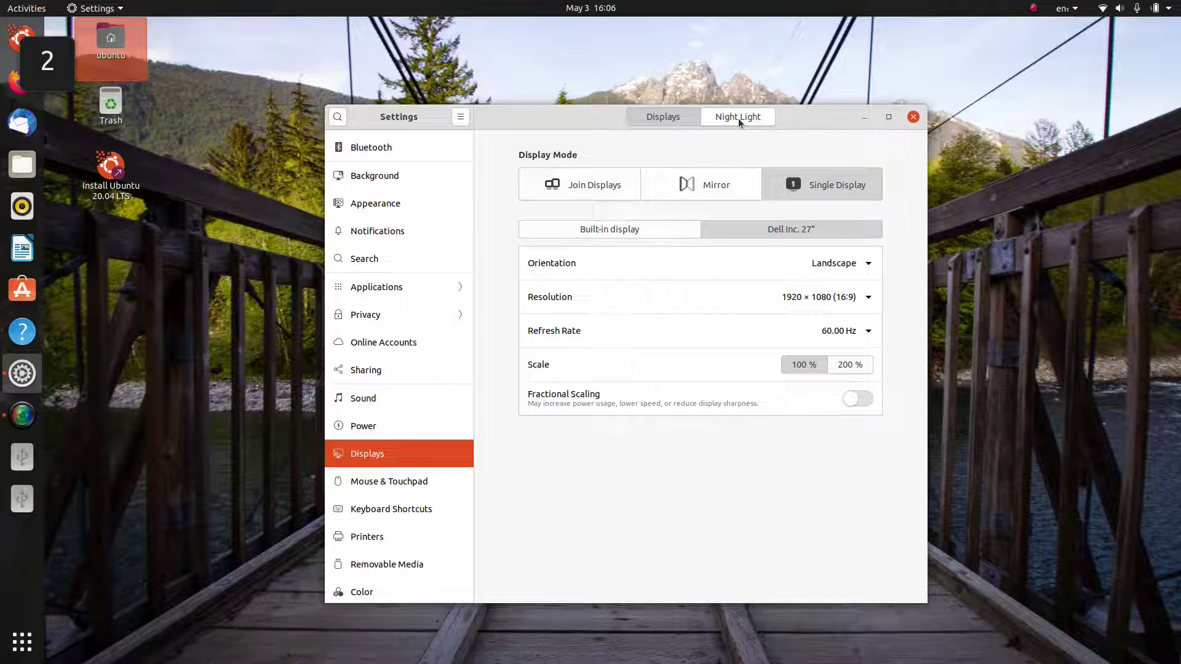
- Check the available display resolutions and the Night Light options without changing them
click(838, 298)
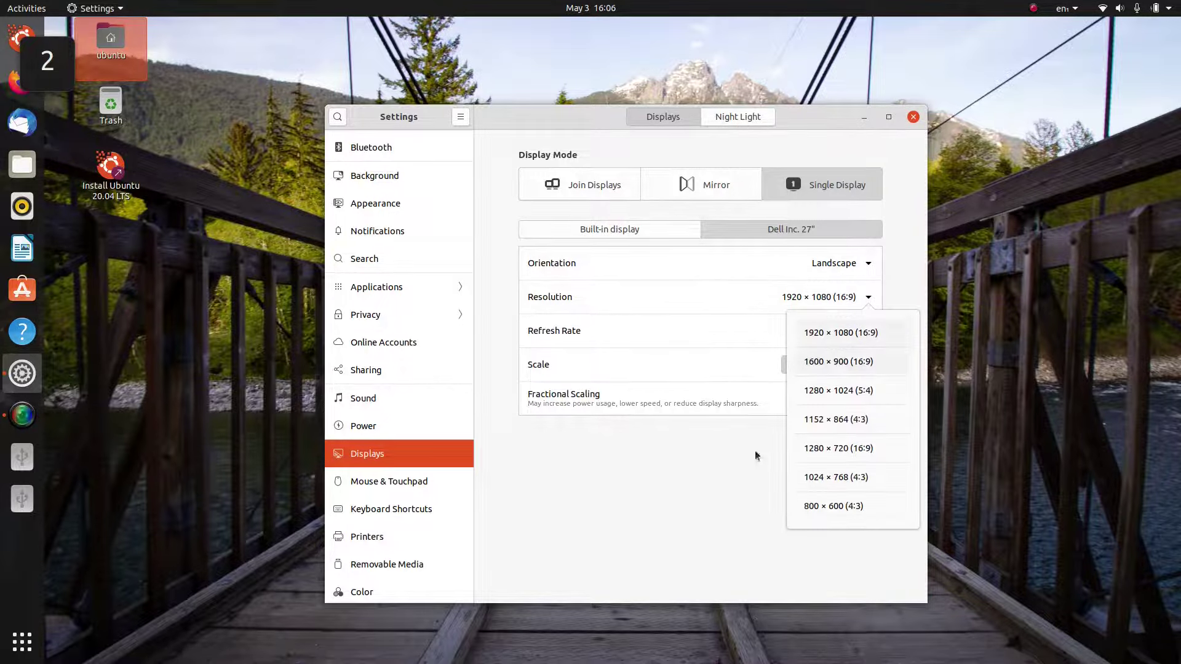
click(732, 514)
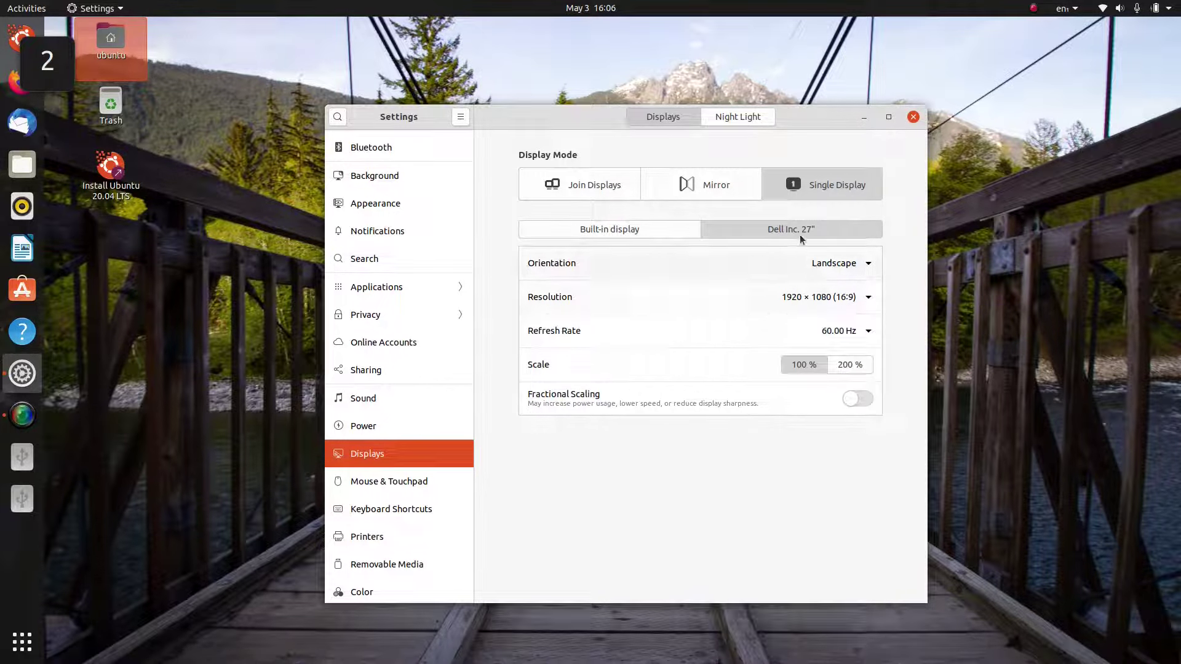
click(738, 121)
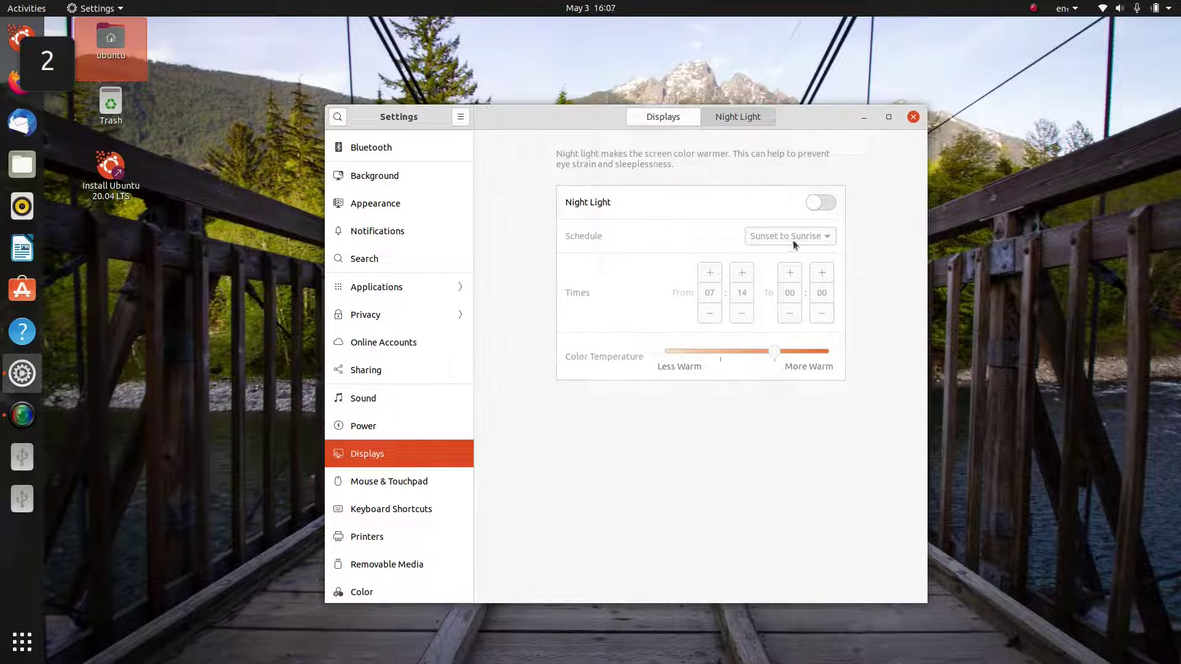
click(692, 116)
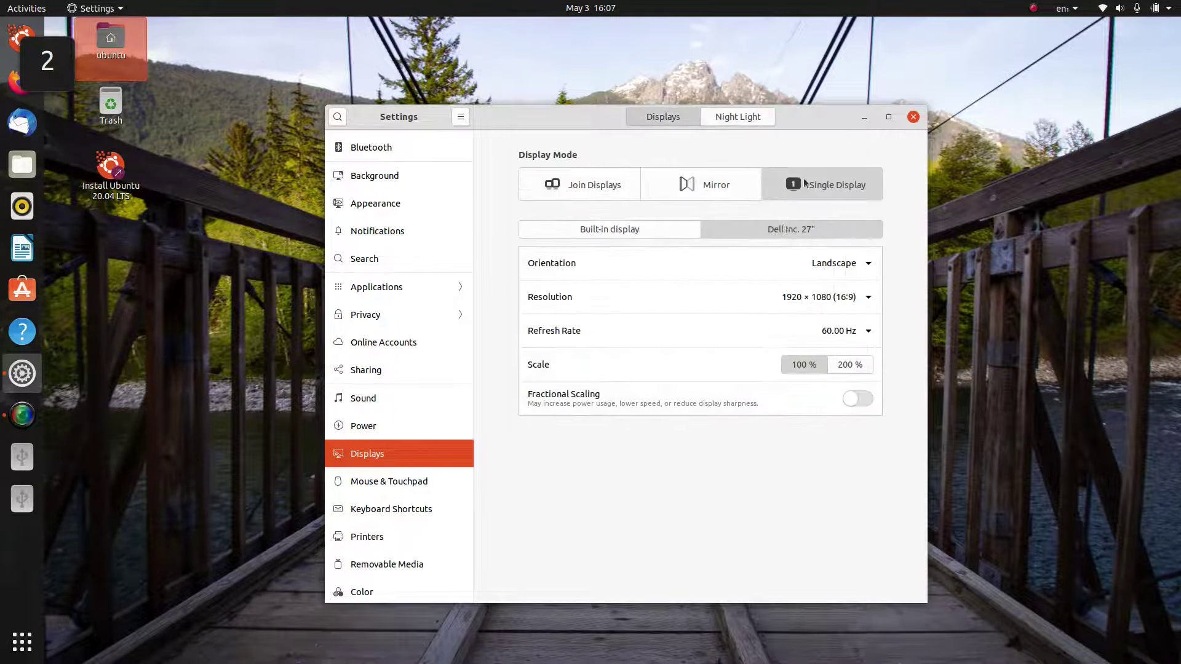
- Review the Mouse & Touchpad settings and open the Keyboard Shortcuts settings
click(409, 481)
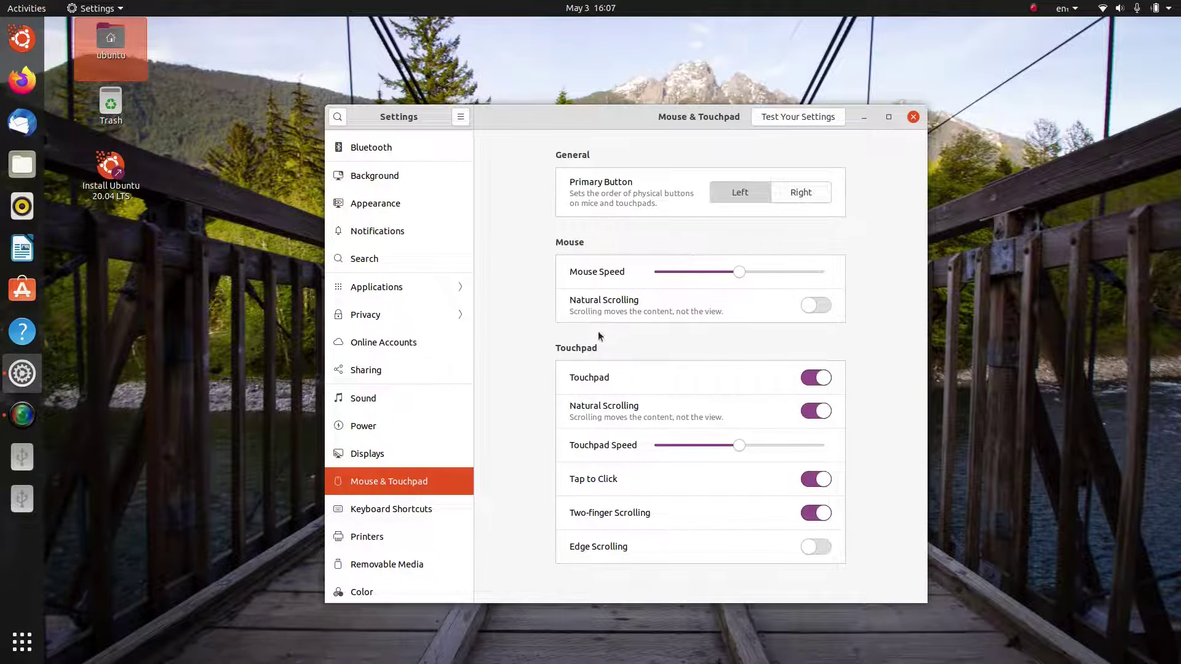
click(419, 506)
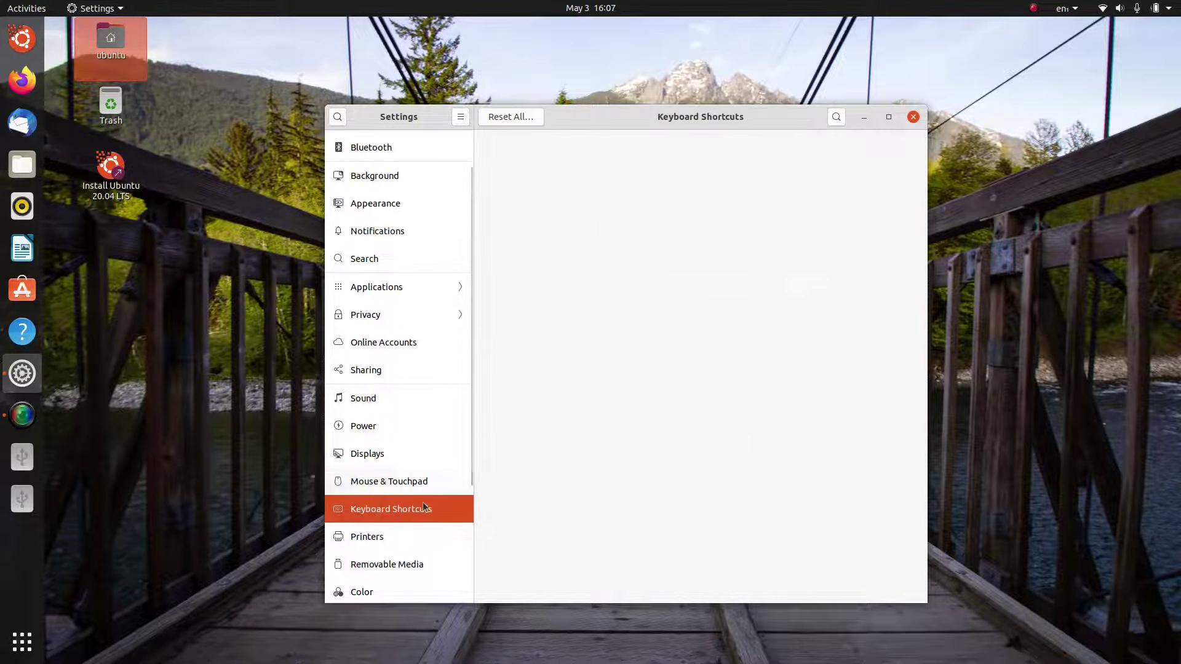
- Browse the list of keyboard shortcuts and open the Printers settings
scroll(830, 308, down, 5)
scroll(822, 330, down, 10)
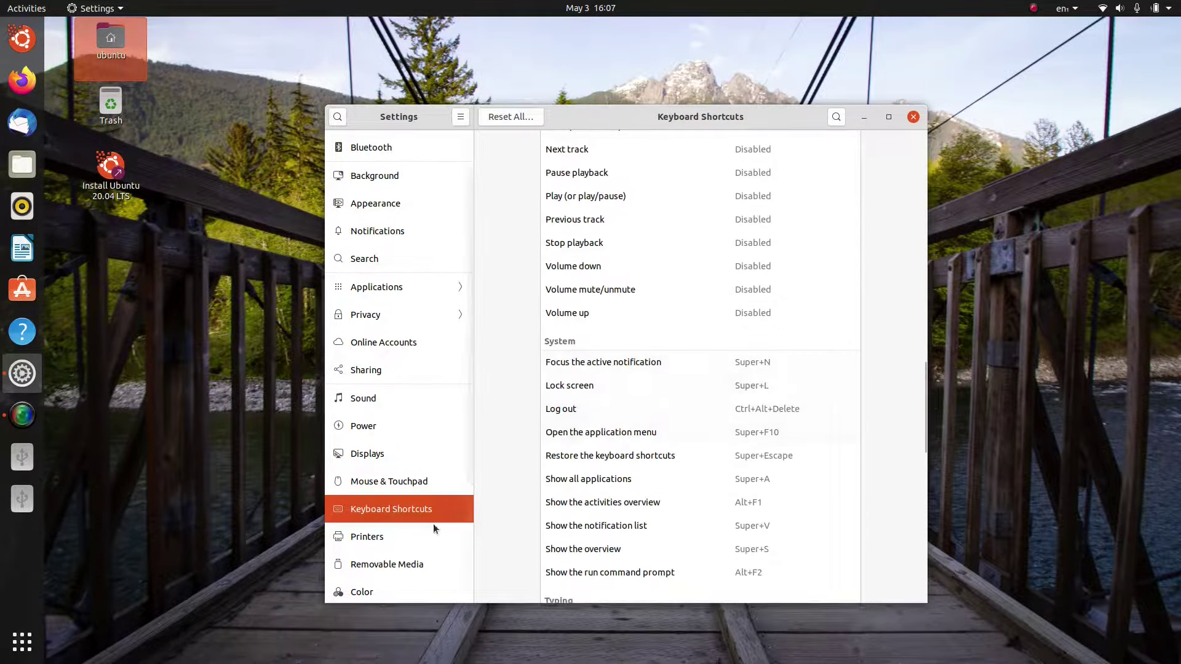
click(413, 537)
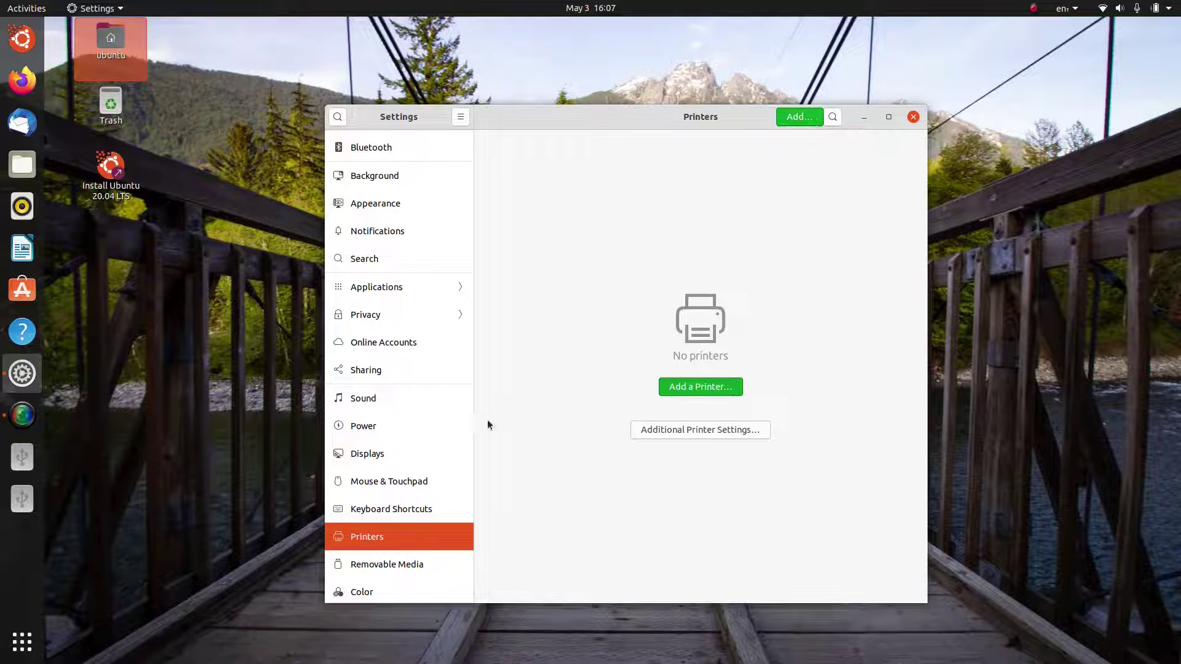
- View the Removable Media settings and expand the DELL P2717H monitor's profiles in the Color settings
click(401, 566)
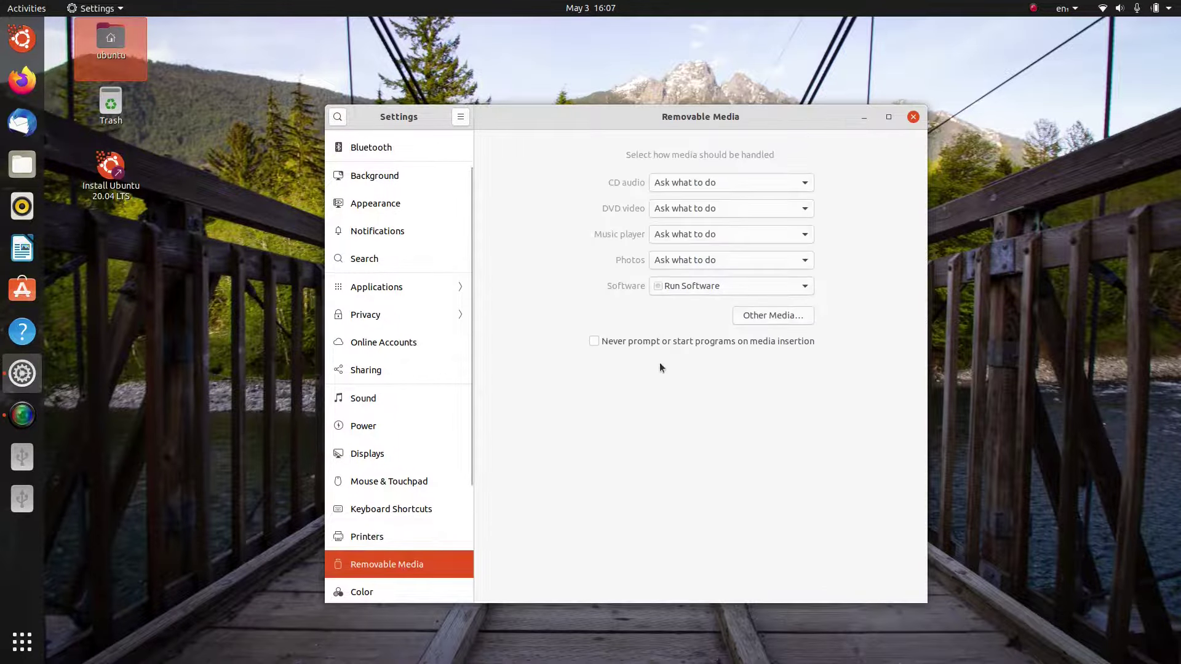
scroll(427, 438, down, 5)
click(406, 424)
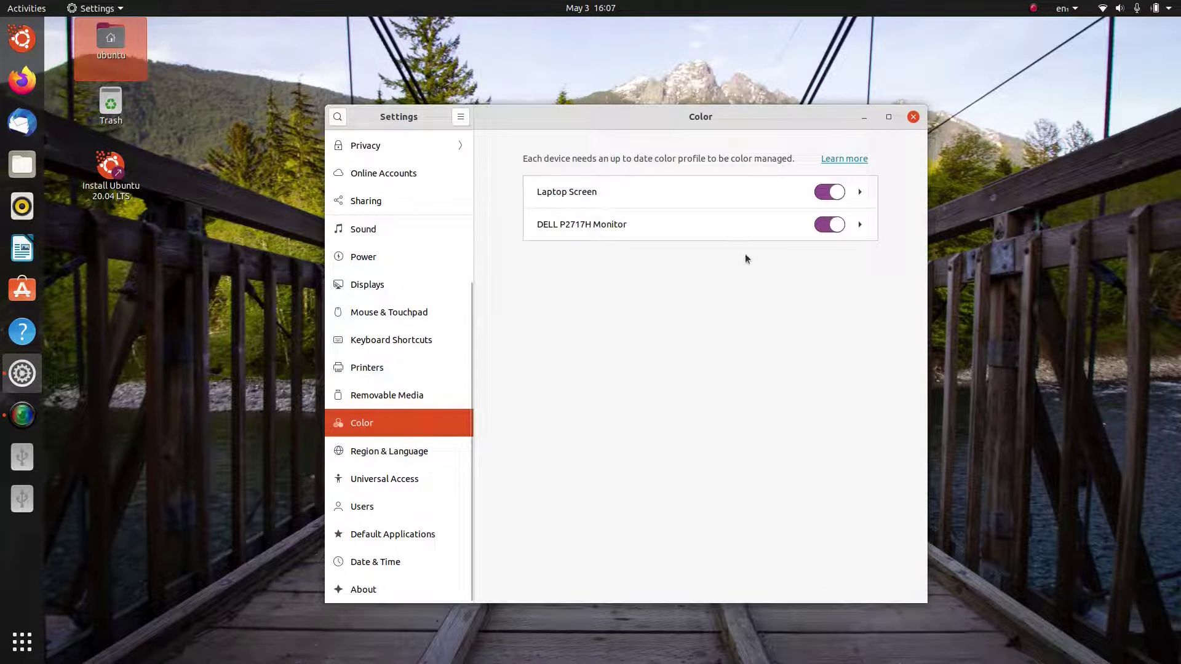
click(859, 225)
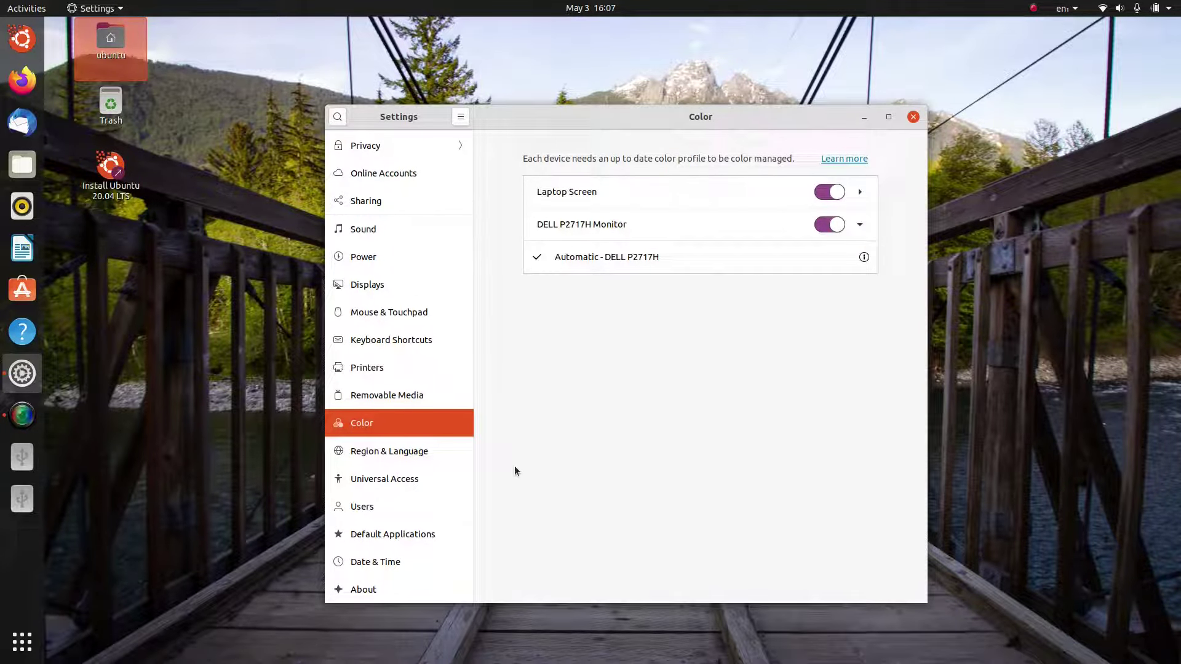
- Open the installed languages manager from the Region & Language settings and install the missing language support
click(430, 452)
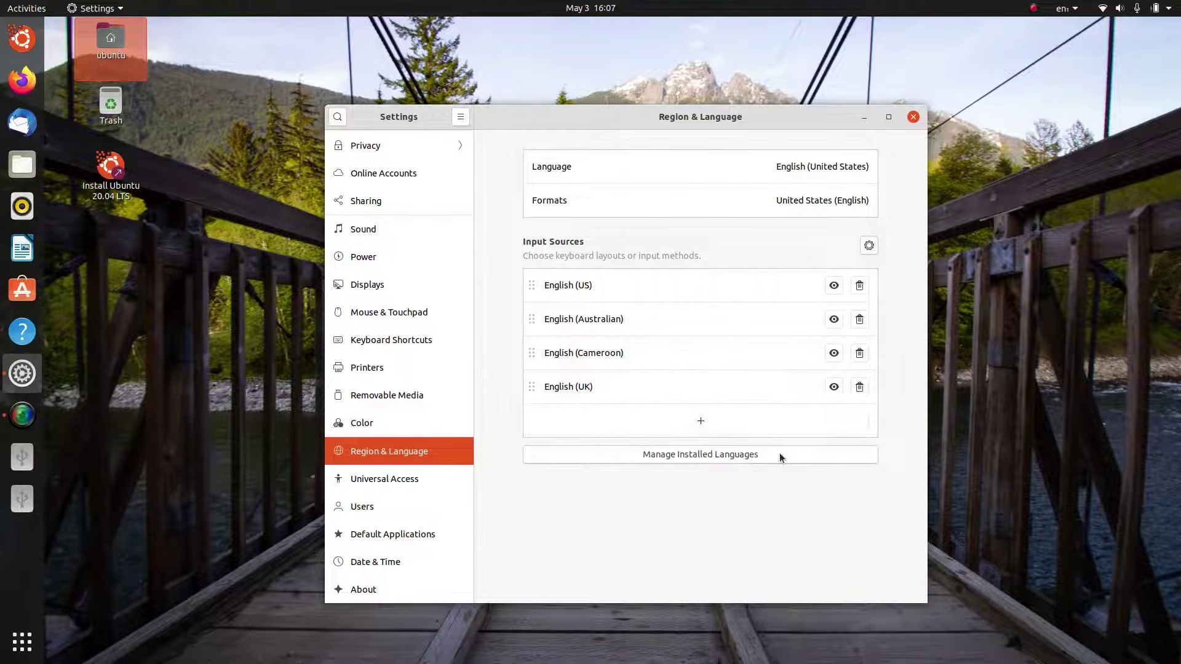
click(628, 456)
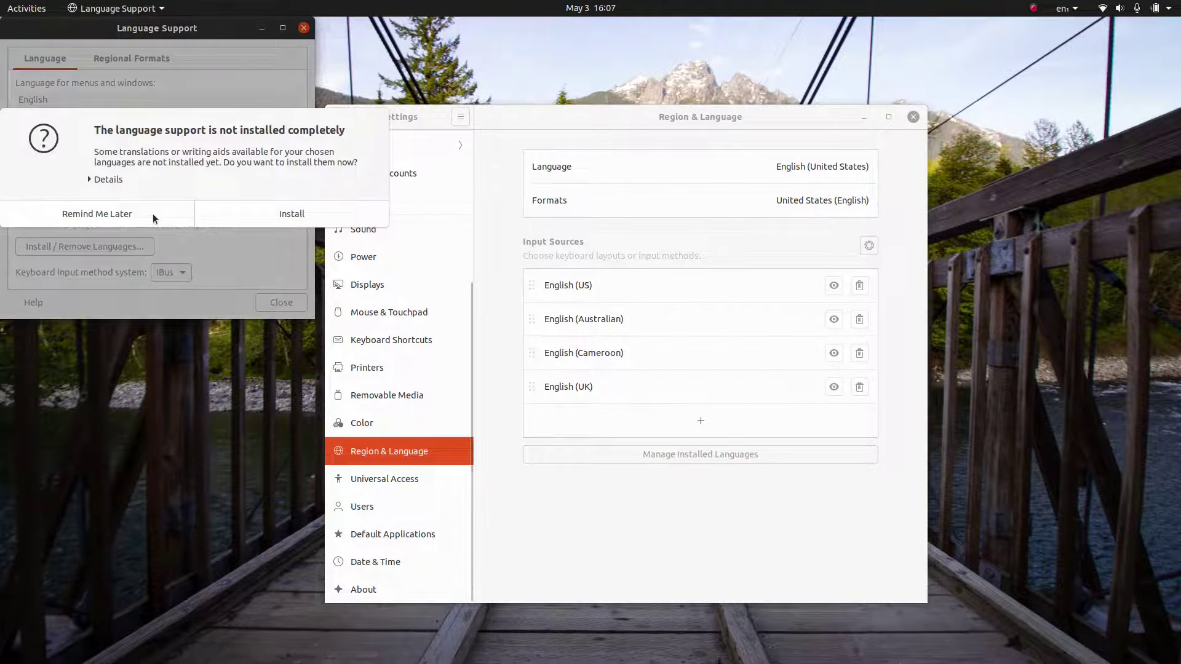
click(282, 213)
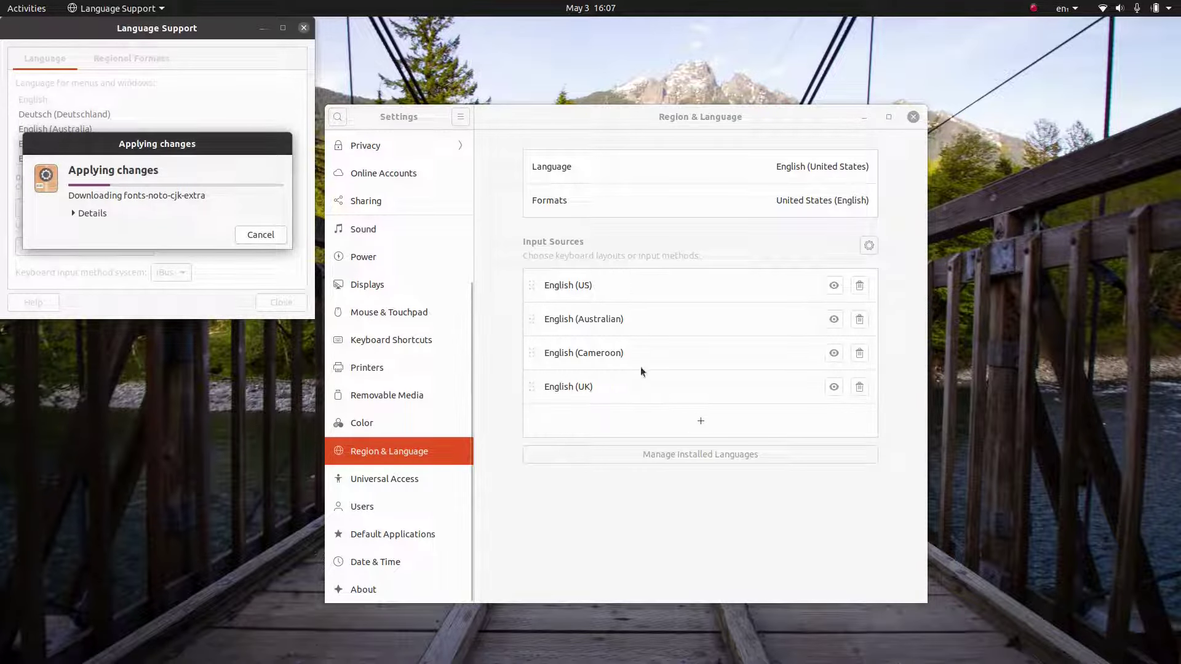
- Review the Seeing, Hearing, Typing and Pointing & Clicking options in the Universal Access settings
click(411, 480)
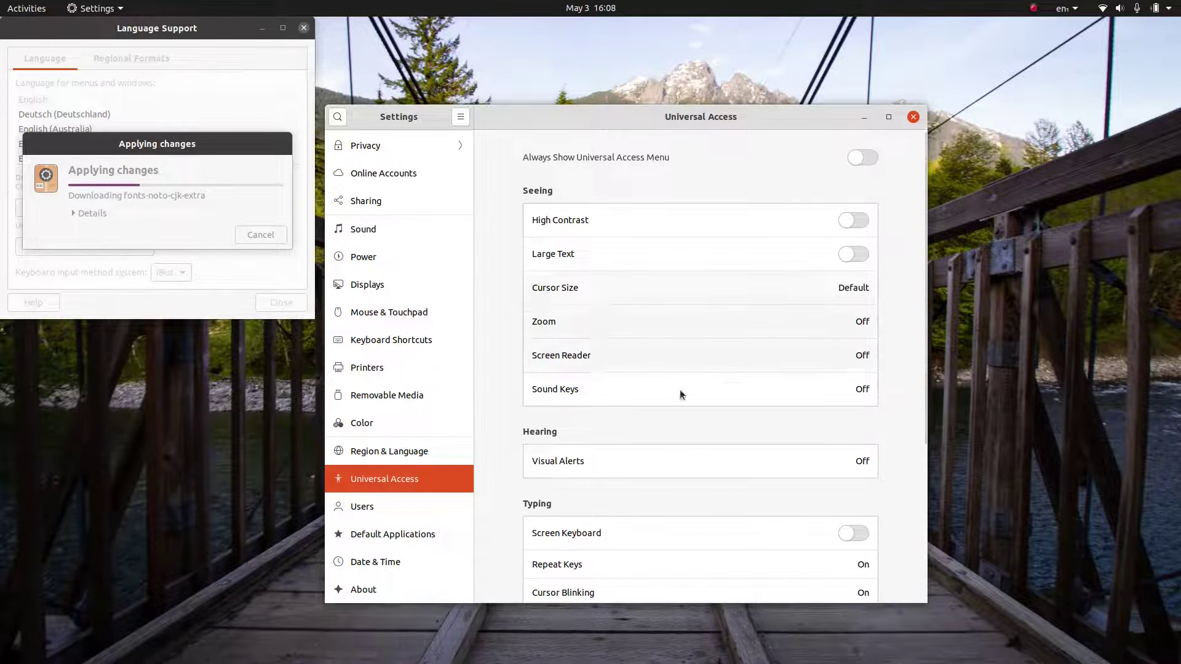
scroll(588, 476, down, 3)
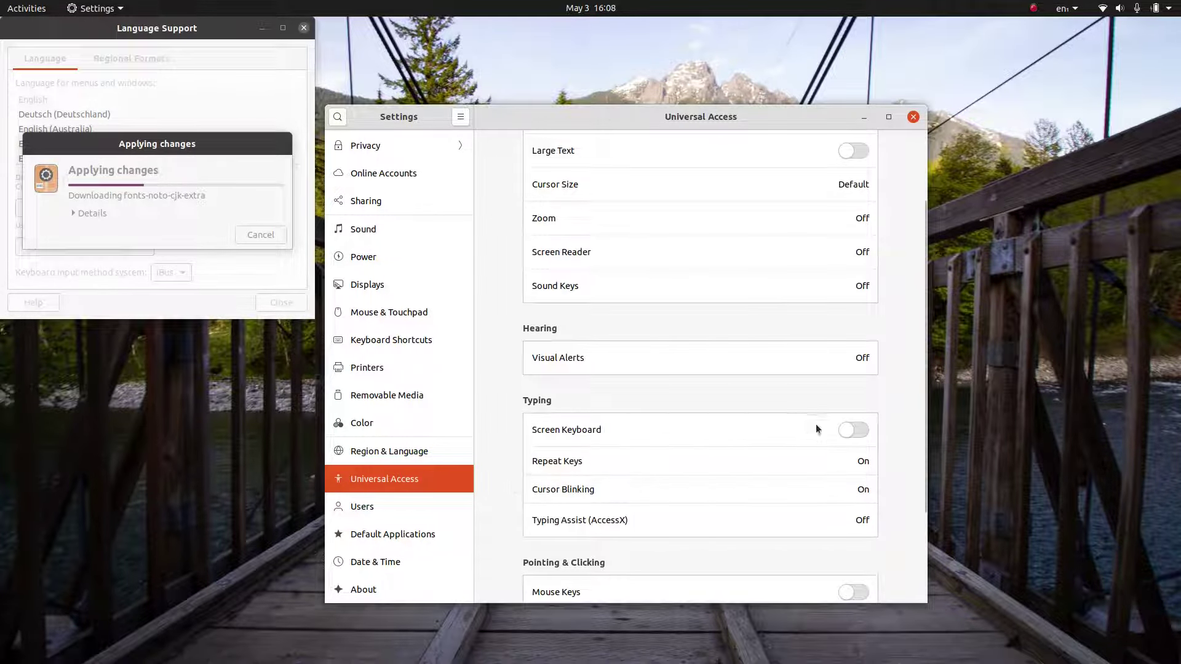
scroll(656, 526, down, 2)
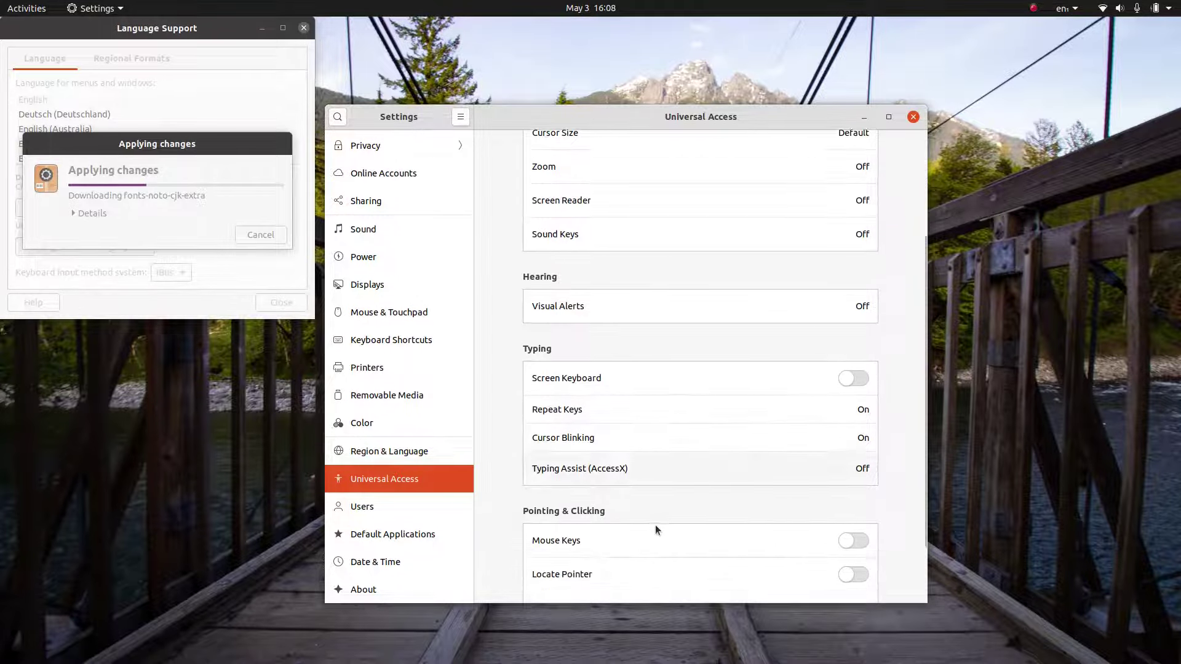
scroll(656, 528, down, 3)
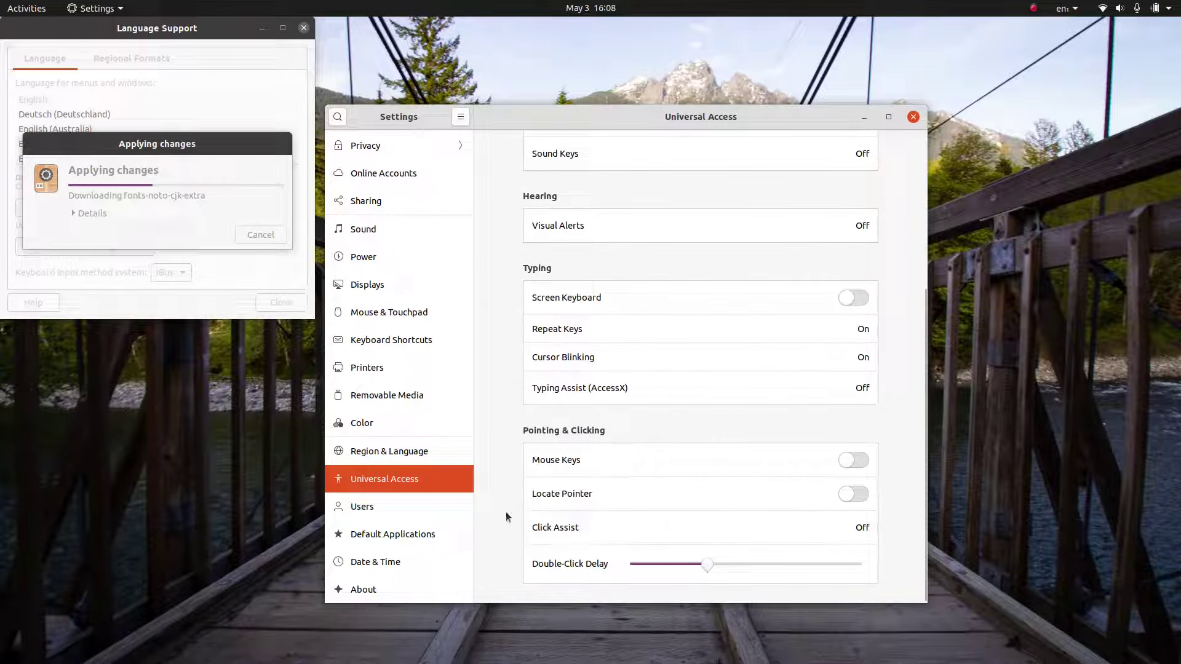
- Try the surfer and teal underwater-style pictures for the live session user in the Users settings, and settle on the hummingbird picture
click(404, 514)
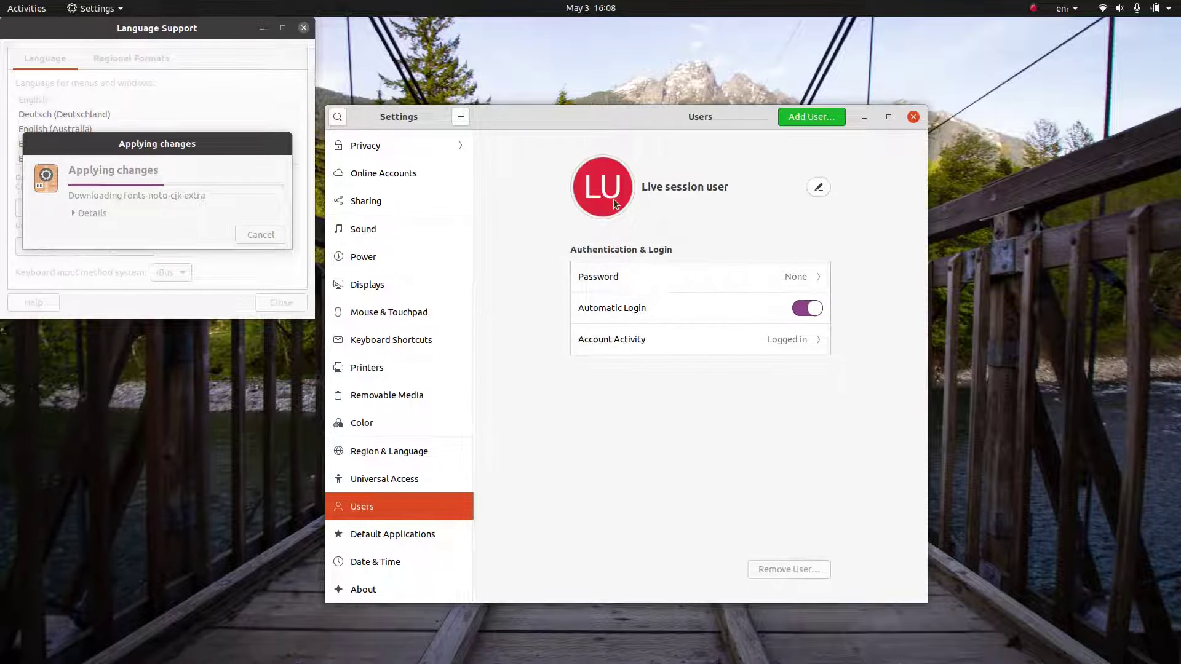
click(614, 199)
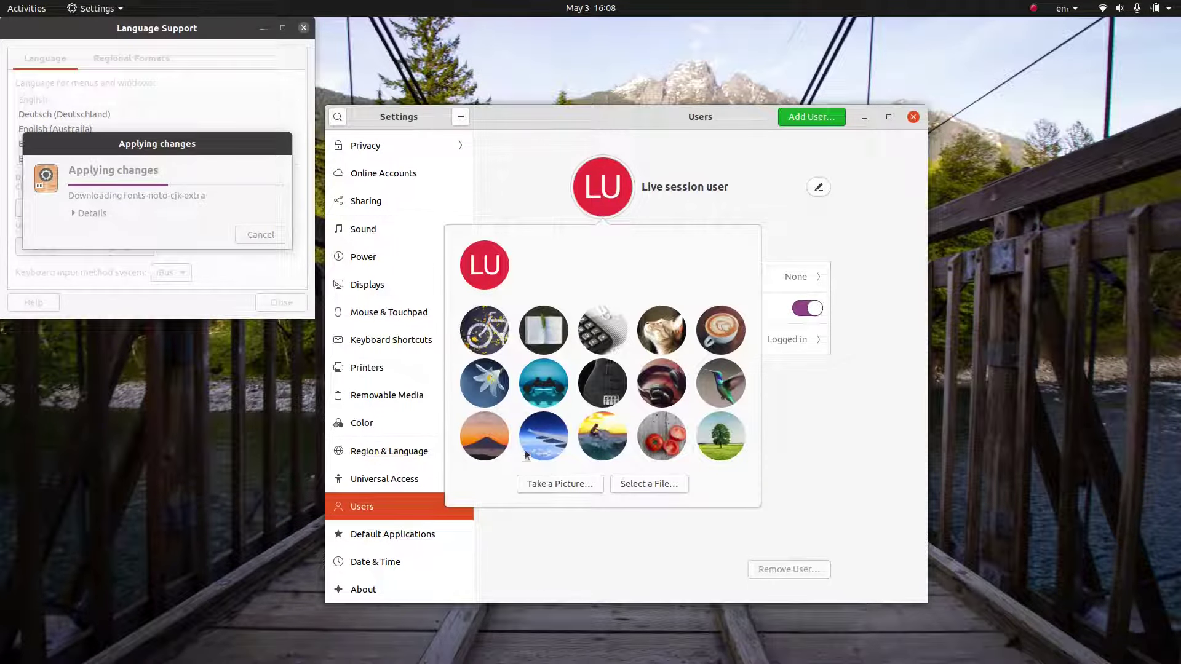
click(610, 431)
click(617, 197)
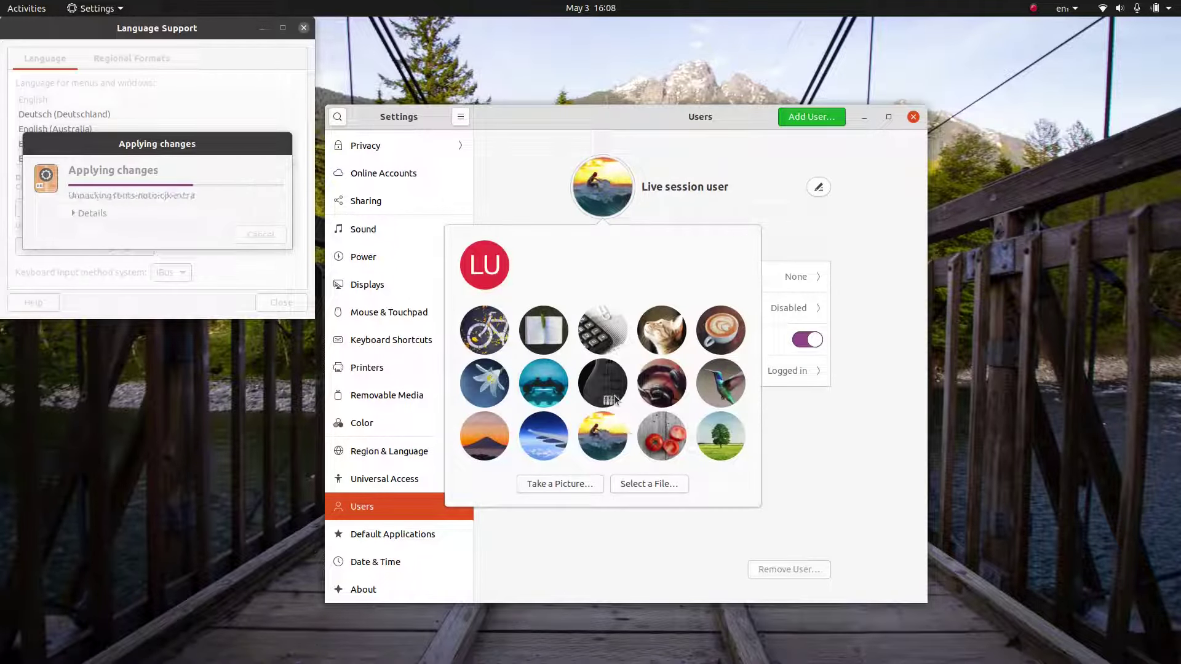
click(542, 380)
click(622, 184)
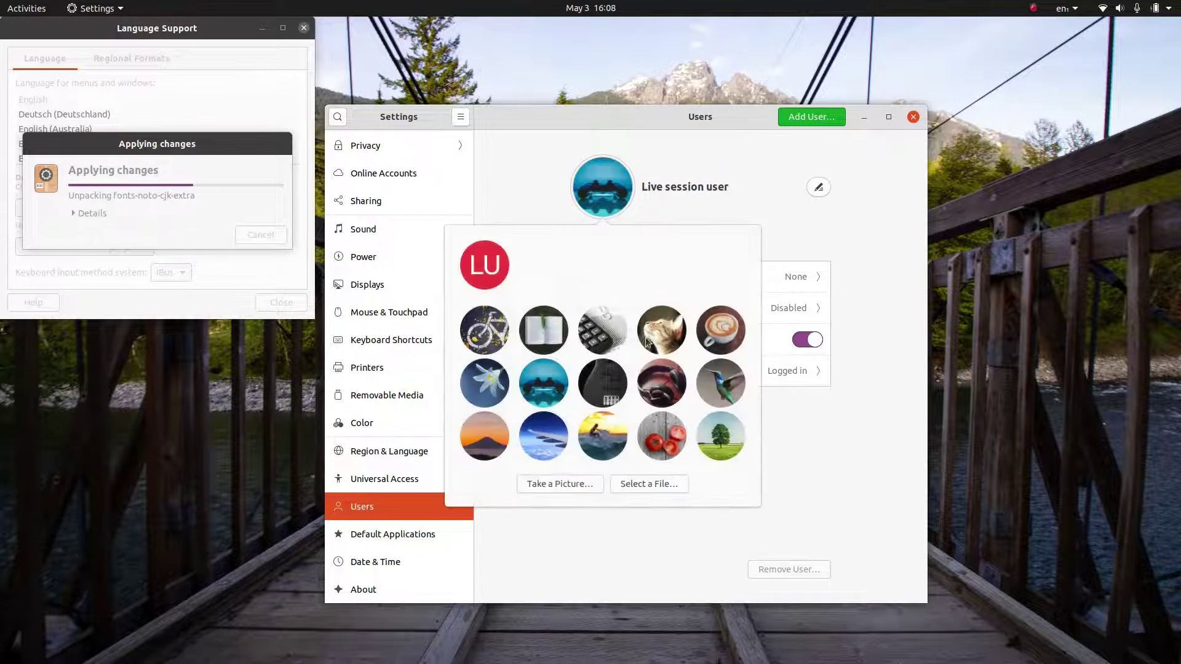
click(730, 398)
click(816, 192)
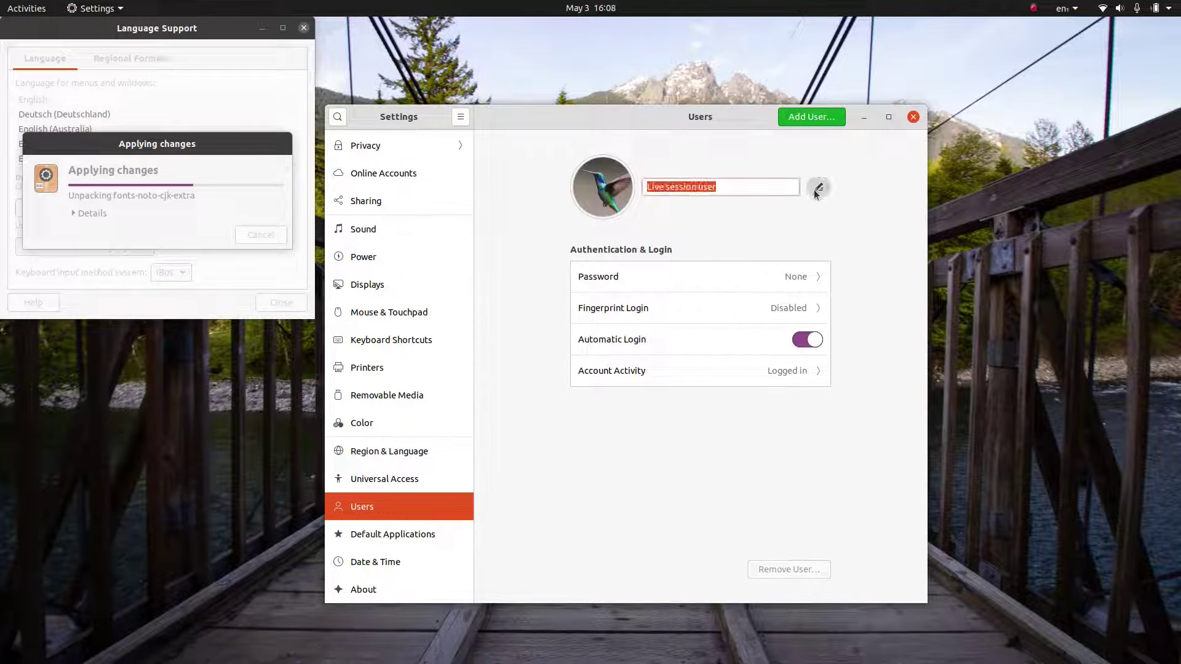
click(820, 192)
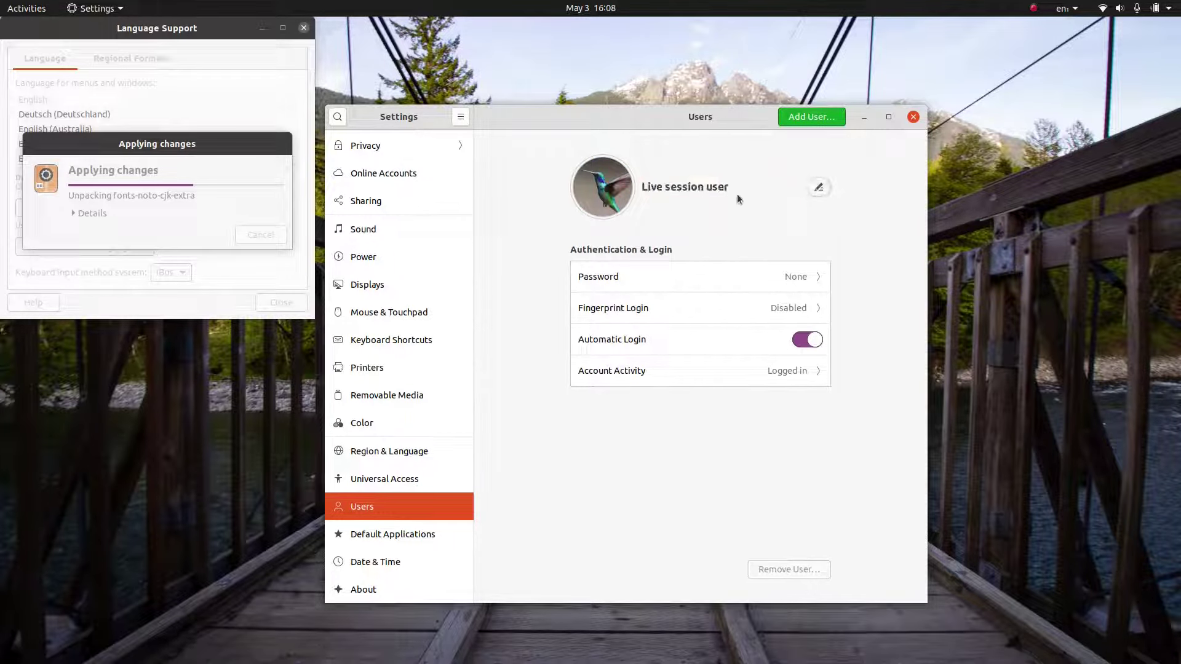
click(818, 187)
click(818, 188)
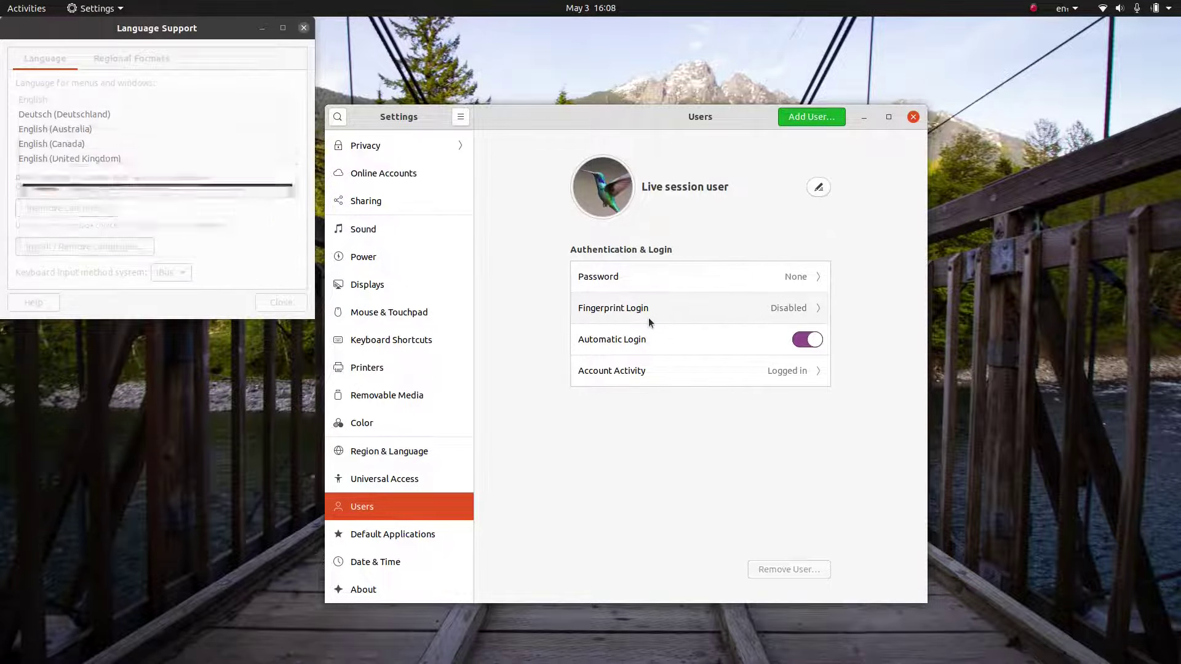
- Close the Language Support window and check the live session user's account activity
click(297, 300)
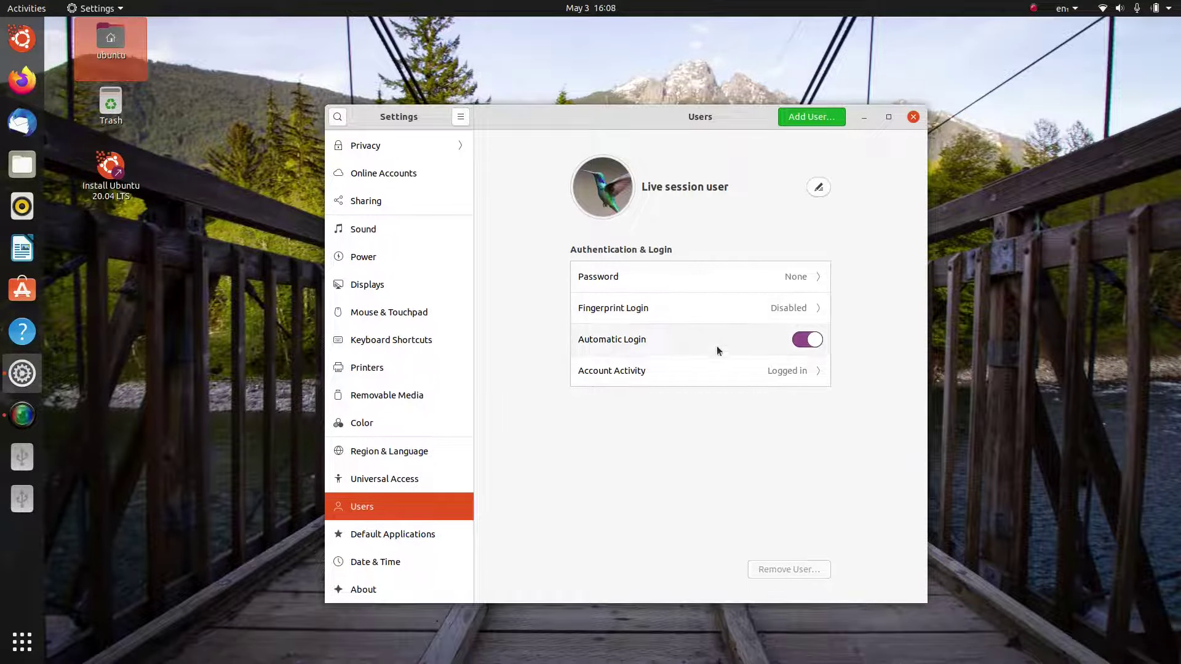
click(791, 371)
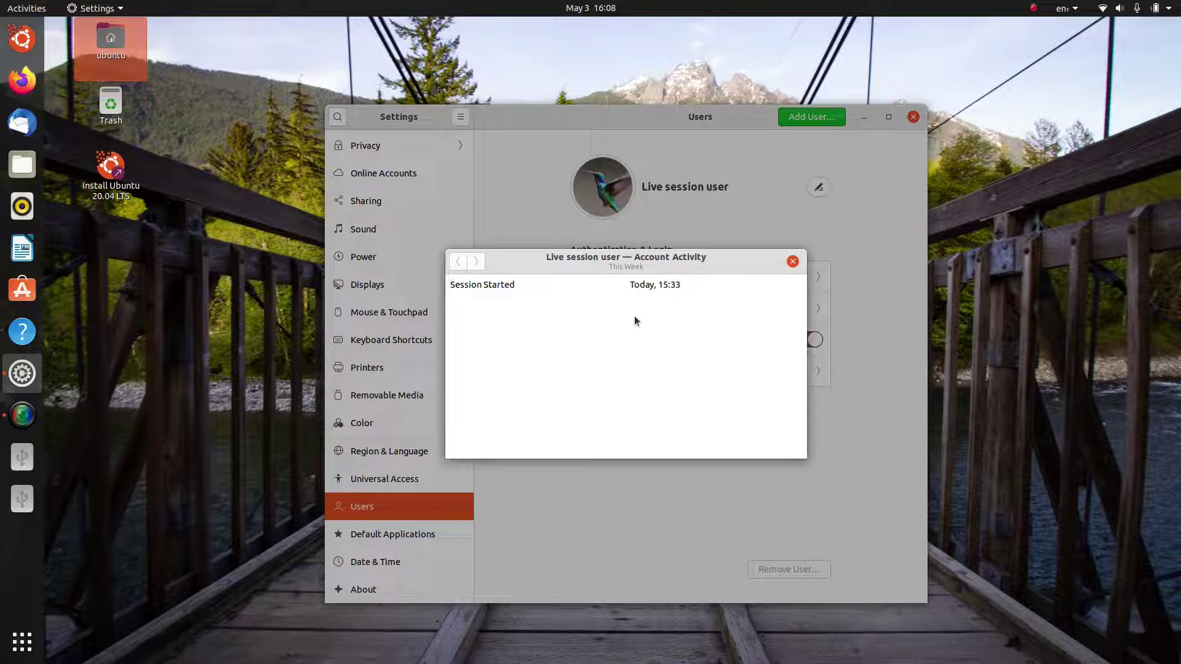
click(792, 261)
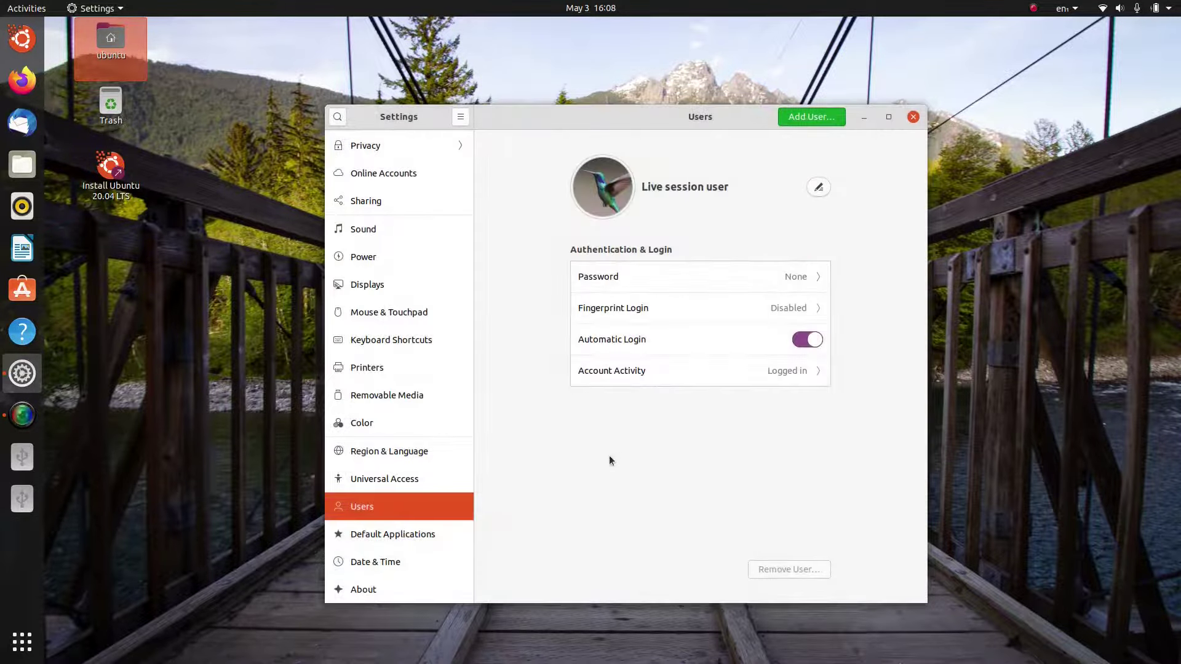
- Check the Default Applications settings and set the time format to AM / PM in Date & Time before closing Settings
click(426, 533)
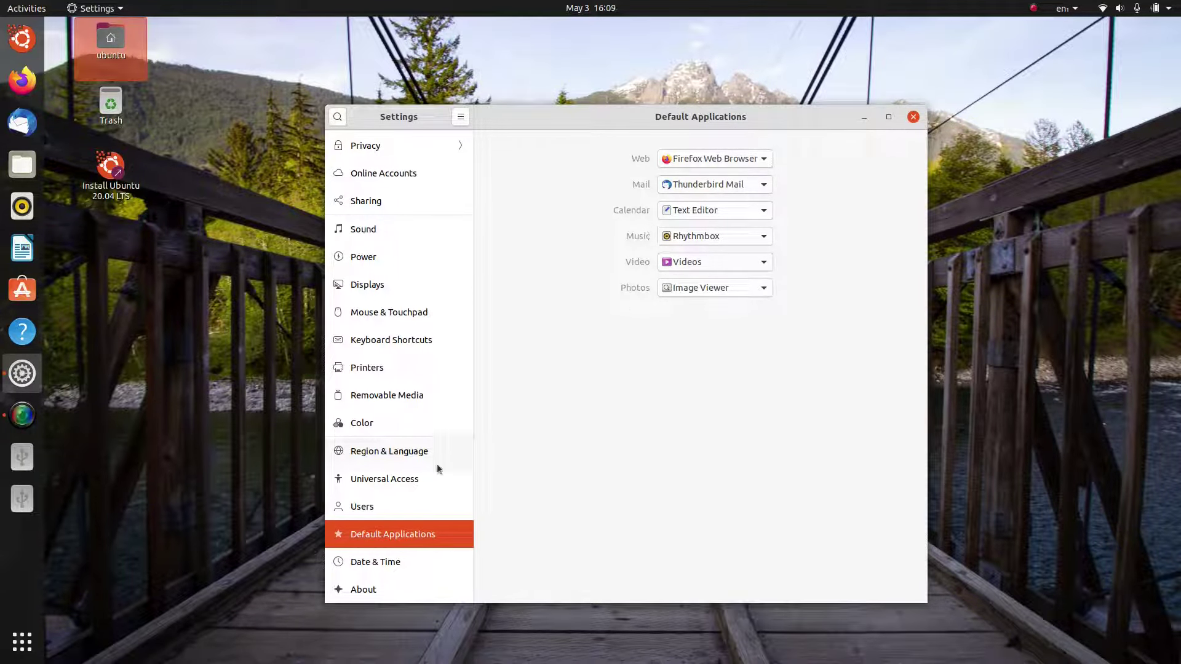
click(394, 562)
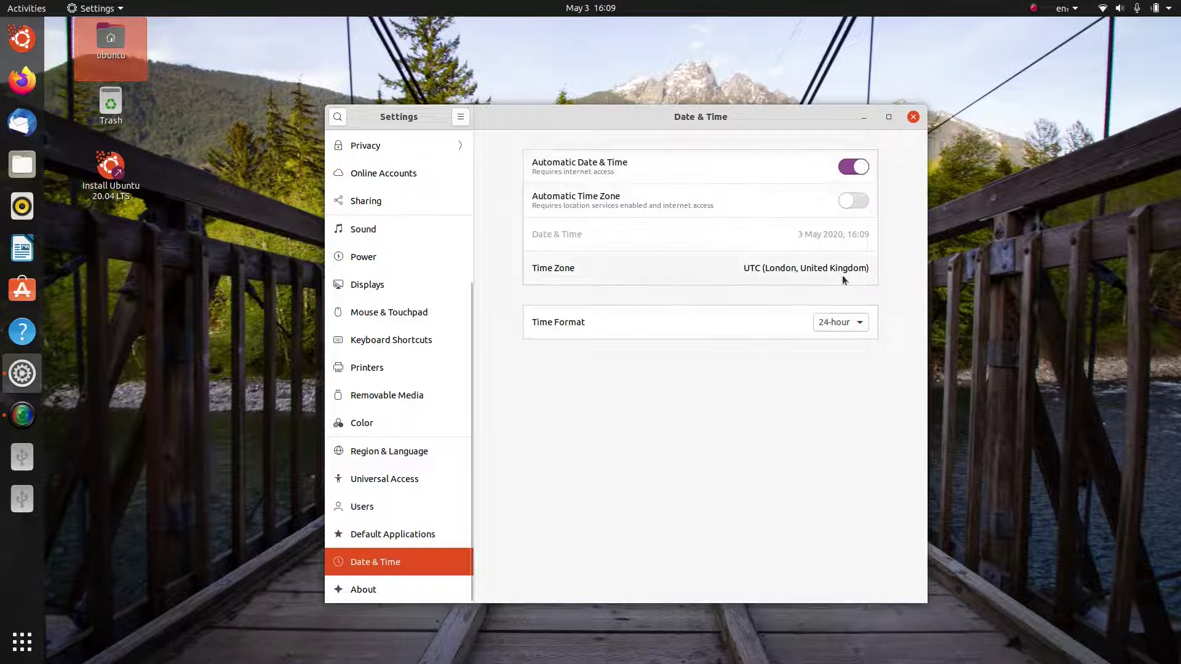
click(844, 326)
click(840, 342)
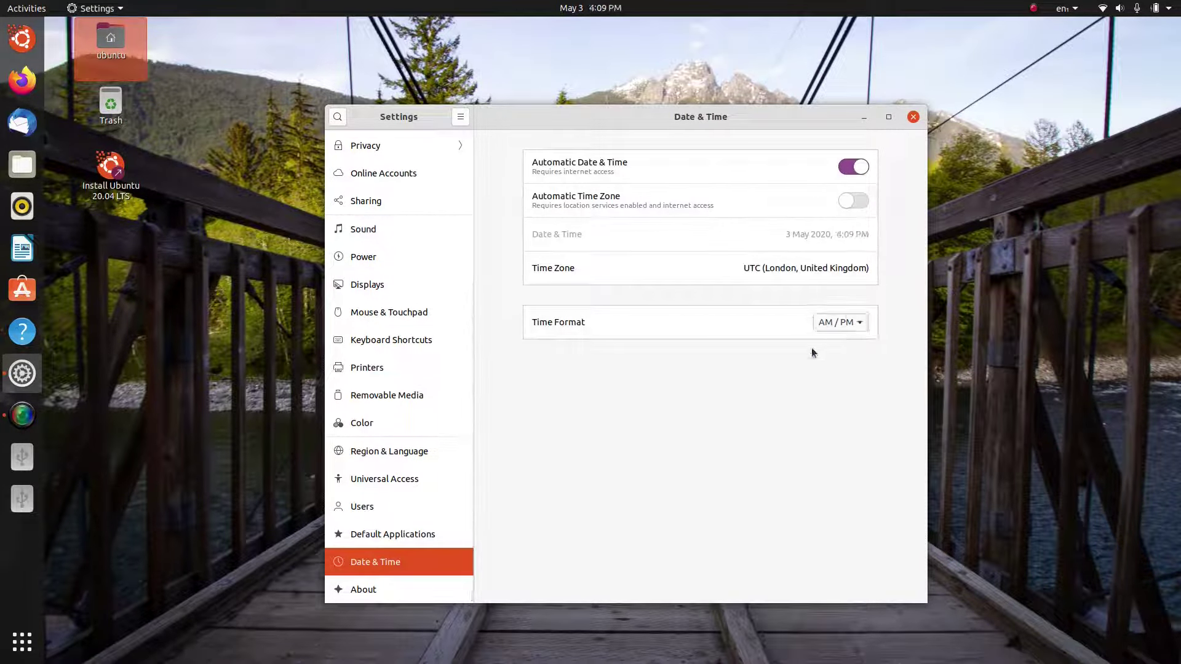
scroll(430, 340, up, 5)
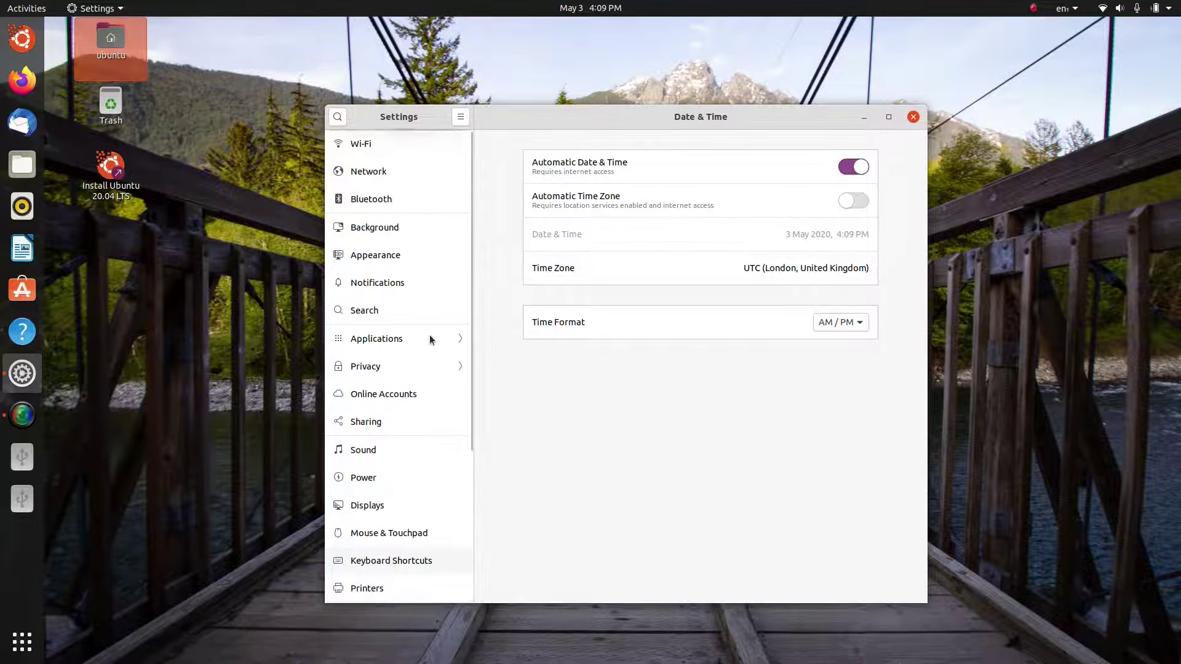
click(913, 117)
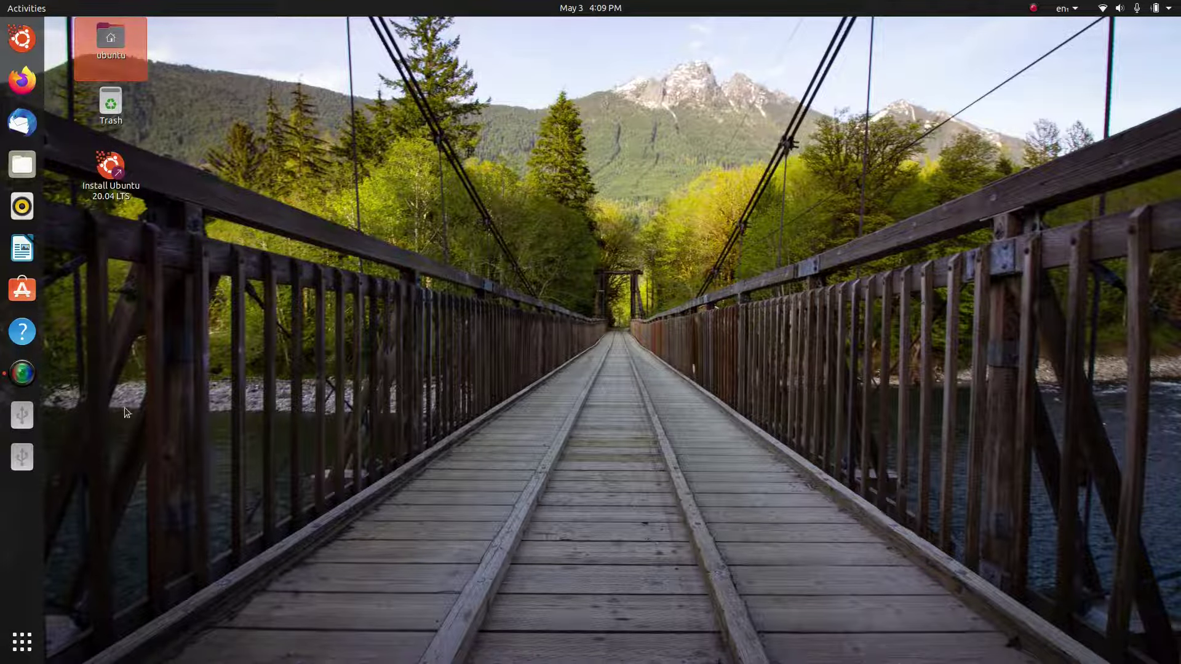
- Launch Calendar from the applications overview and show its Week view in a smaller, unmaximized window
click(28, 651)
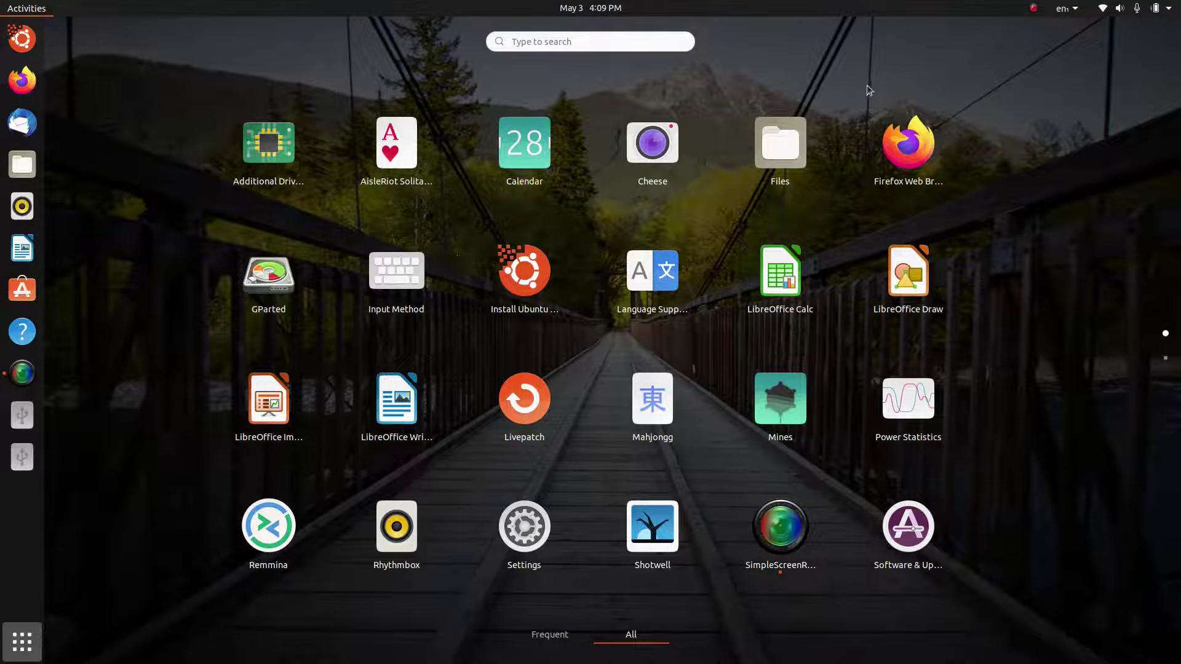
click(1034, 8)
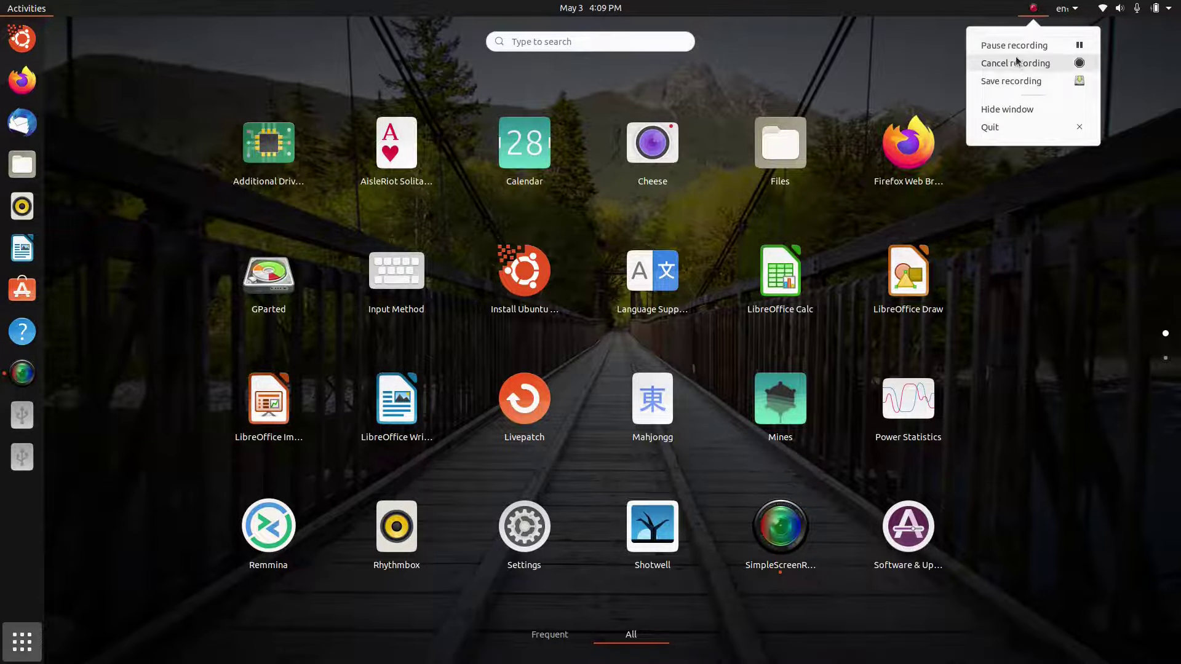
click(1028, 64)
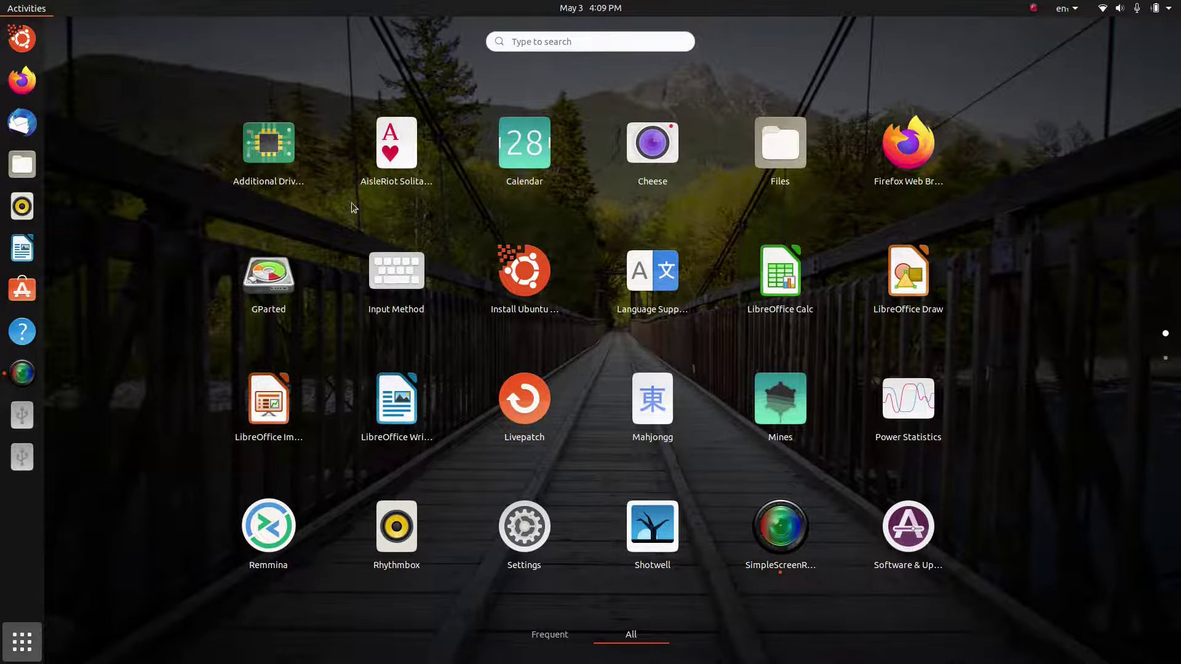
click(527, 141)
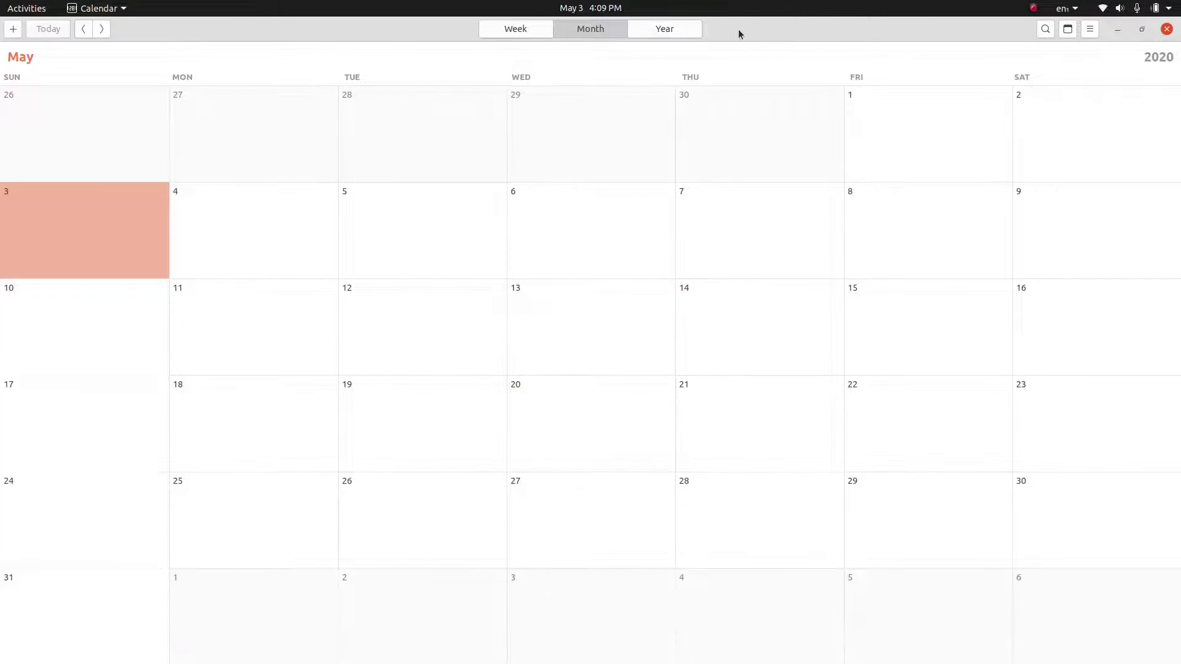
drag(738, 31, 678, 133)
click(527, 131)
- Examine Calendar's Weather options for showing weather and automatic location, and close Calendar
click(770, 131)
click(774, 183)
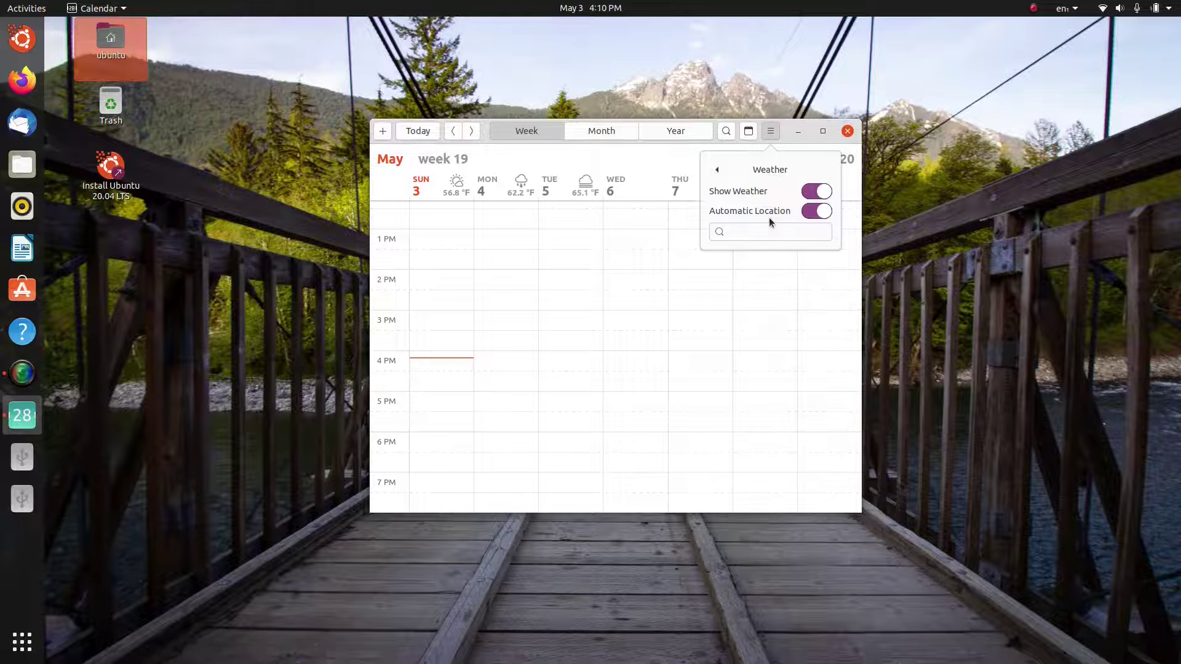
click(767, 168)
click(770, 131)
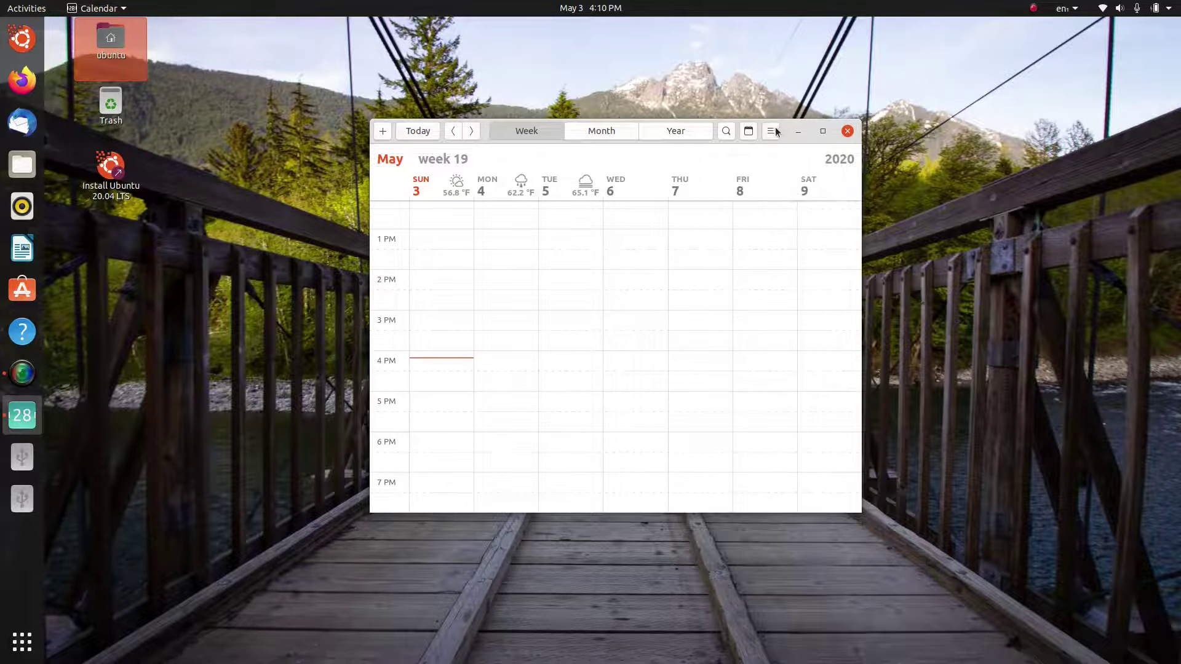
click(771, 131)
click(771, 131)
click(770, 132)
click(777, 186)
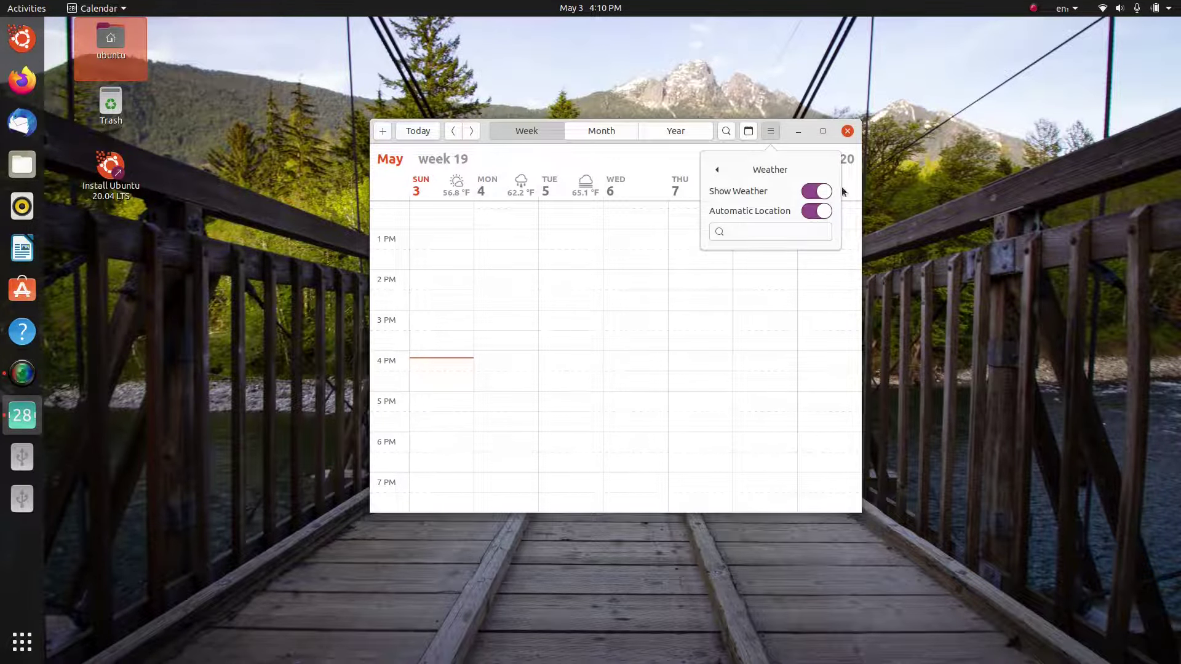
click(847, 131)
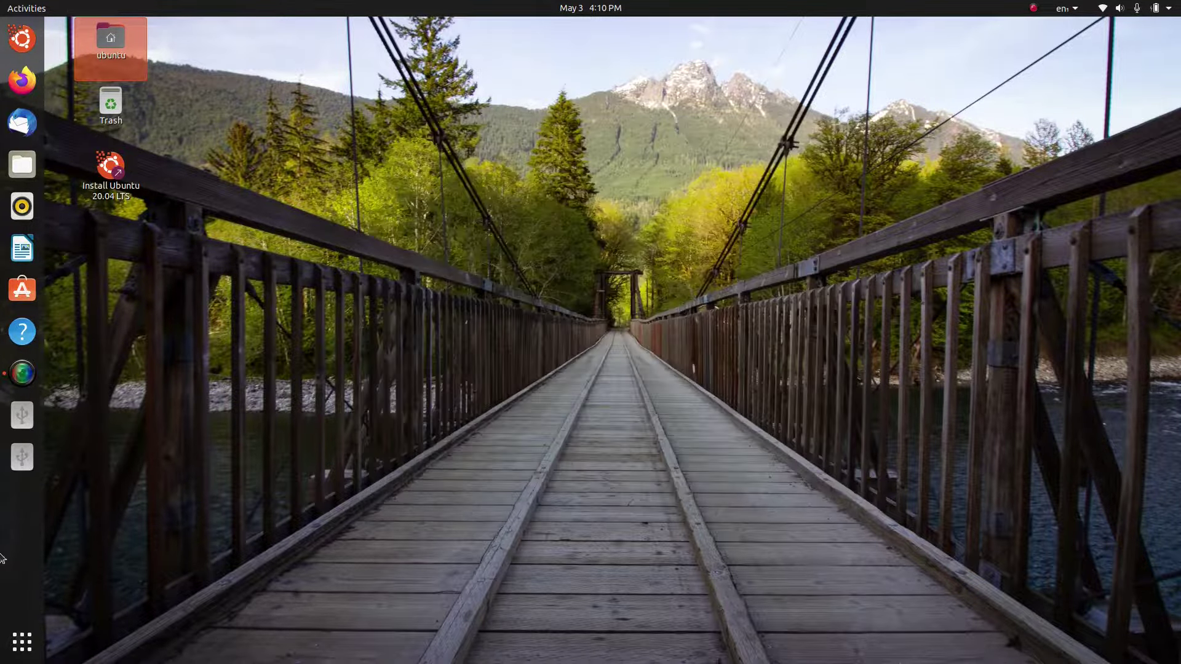
- Launch Input Method from the applications overview, explicitly select a user configuration and set it to default
click(22, 642)
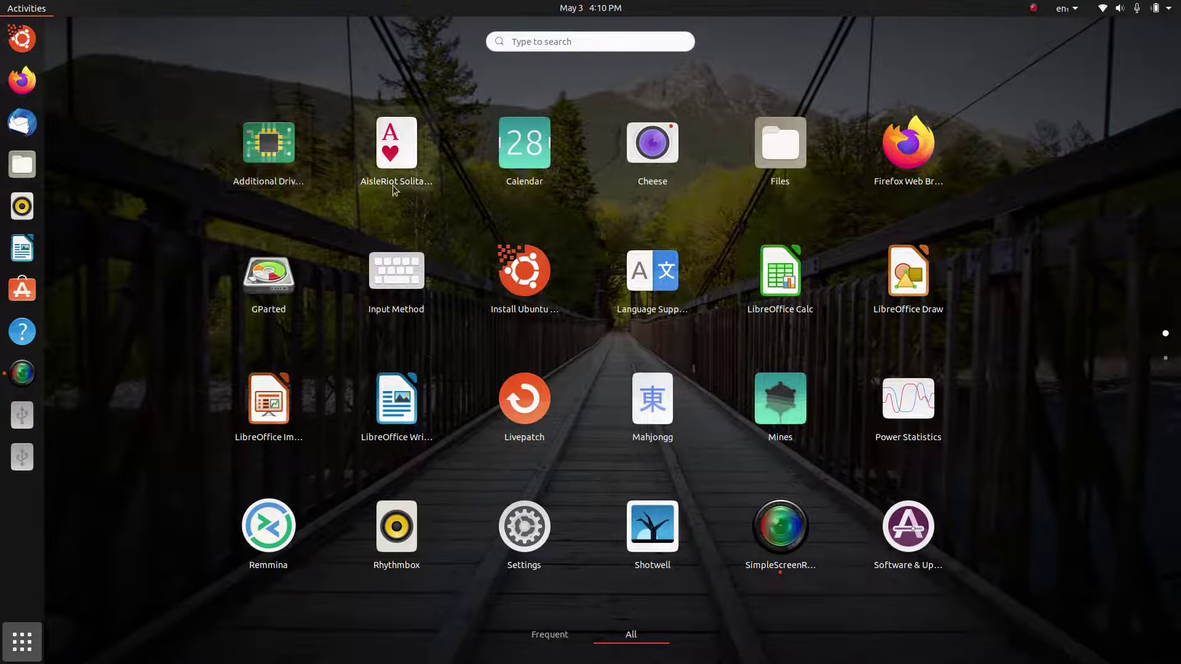
click(434, 277)
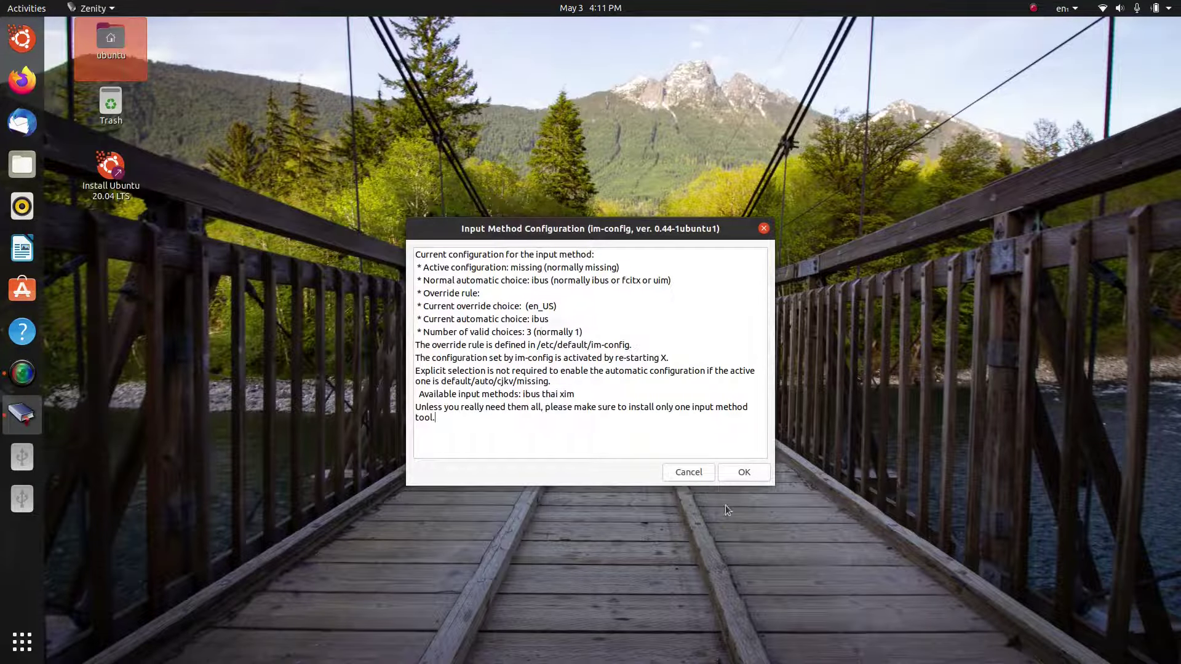
click(739, 478)
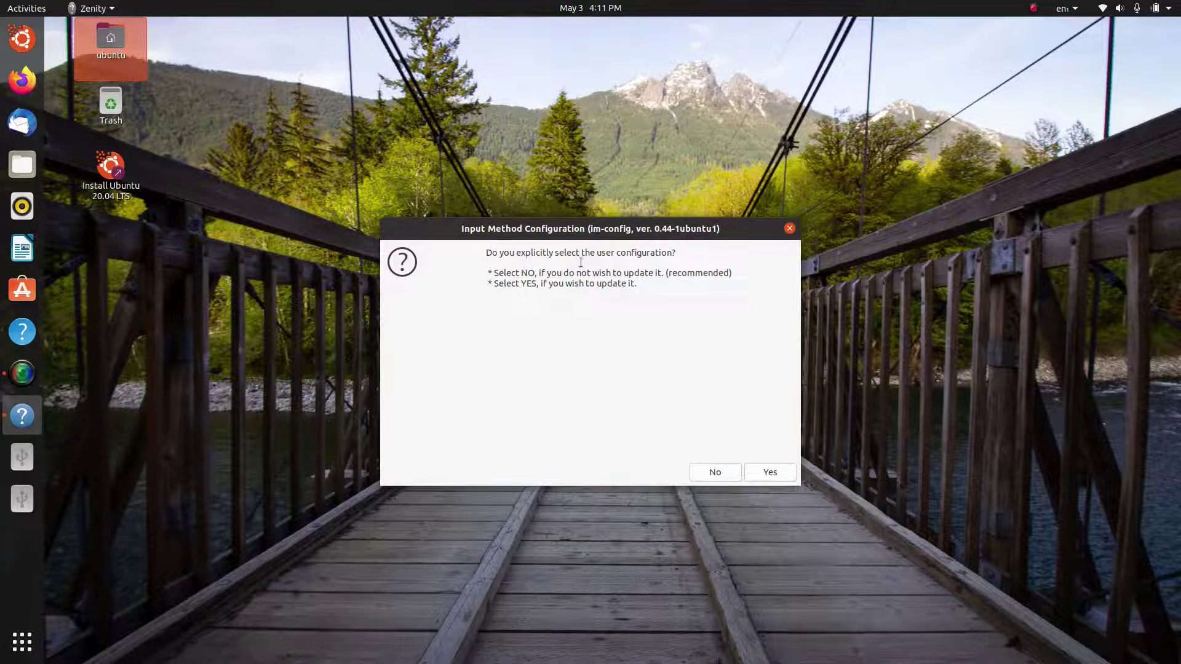
click(772, 479)
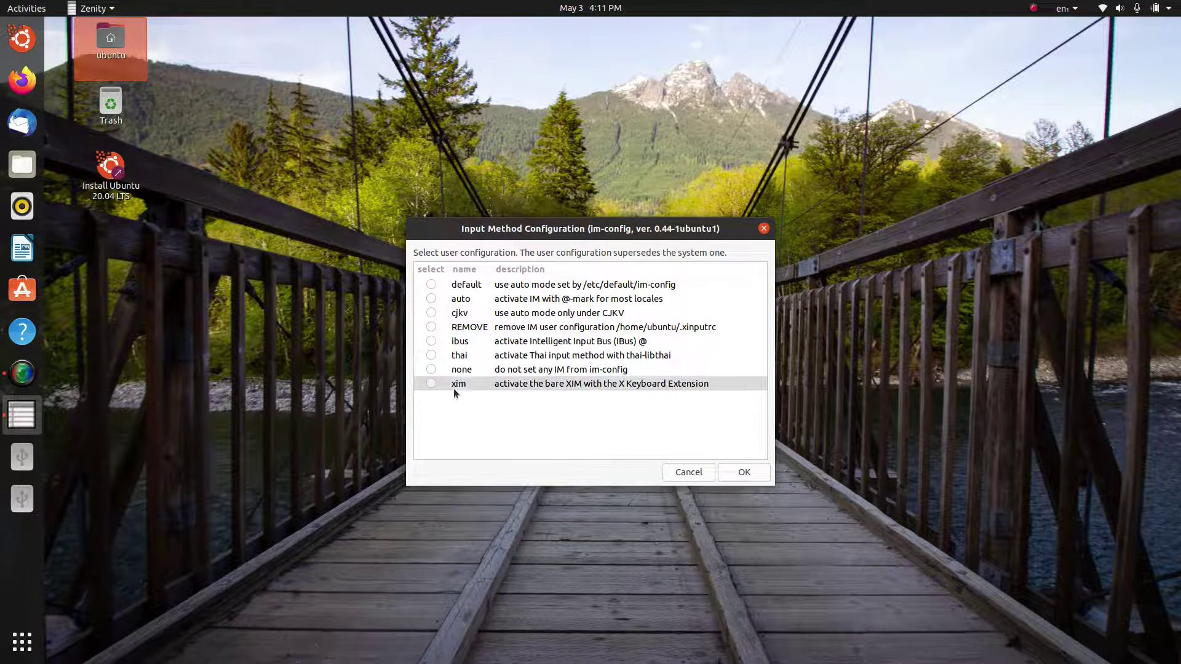
click(432, 284)
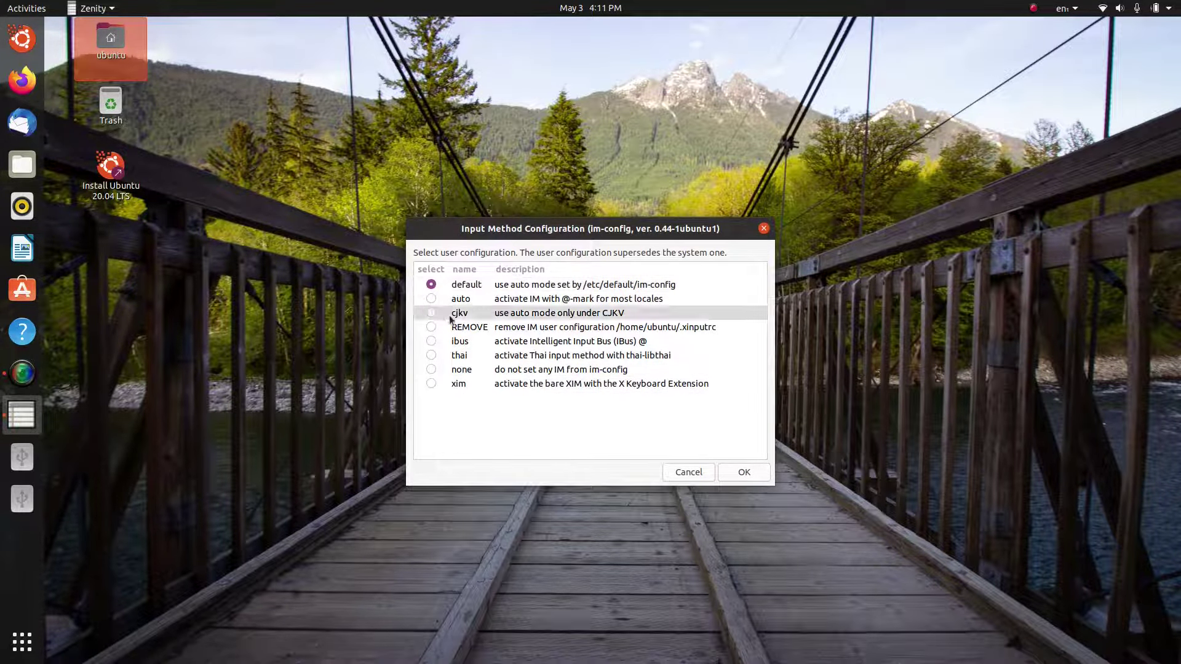
click(721, 472)
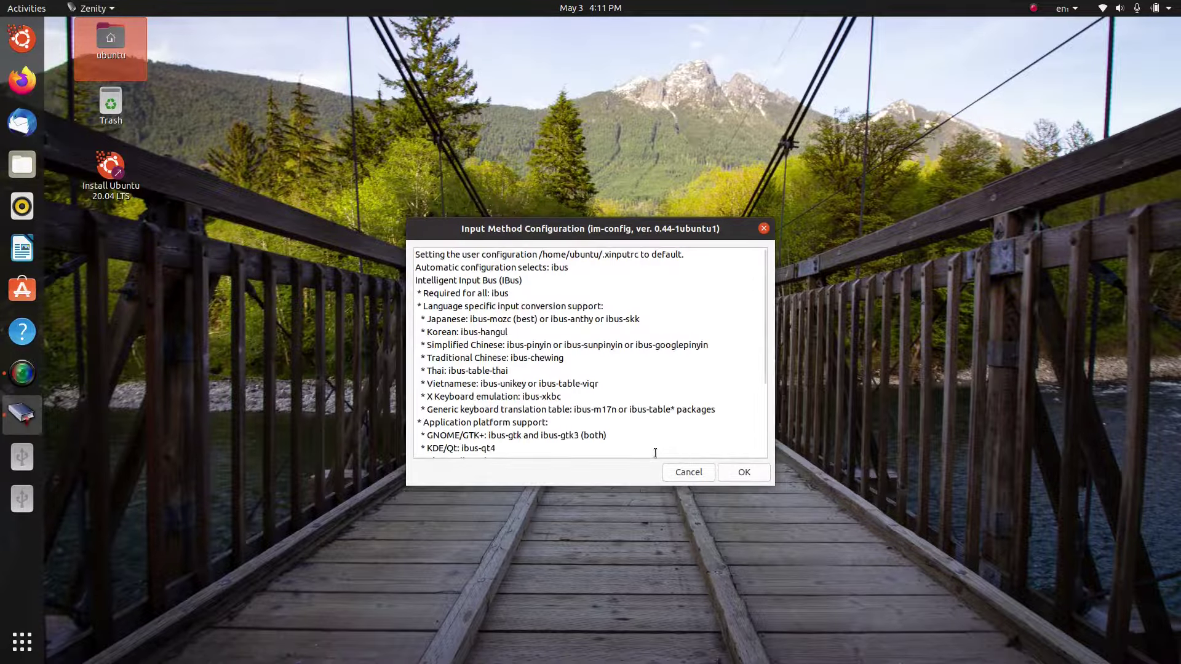
- Read through the input method configuration summary and close it
scroll(594, 419, down, 1)
scroll(592, 418, up, 1)
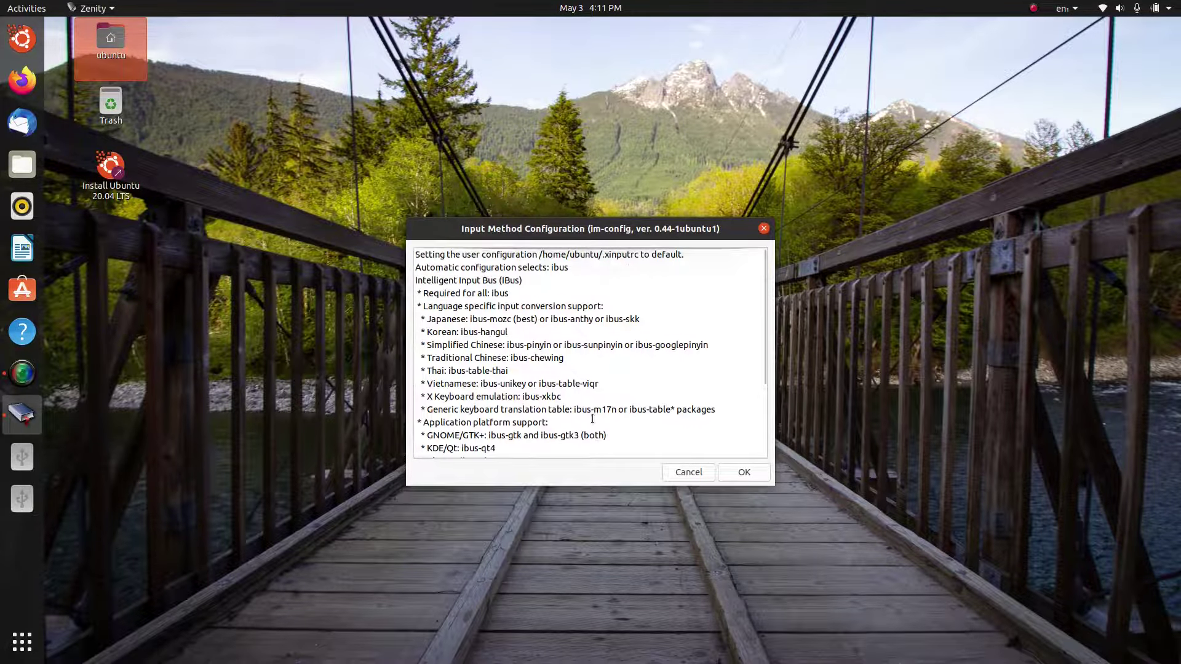
scroll(550, 416, down, 1)
scroll(550, 417, down, 1)
scroll(545, 420, up, 2)
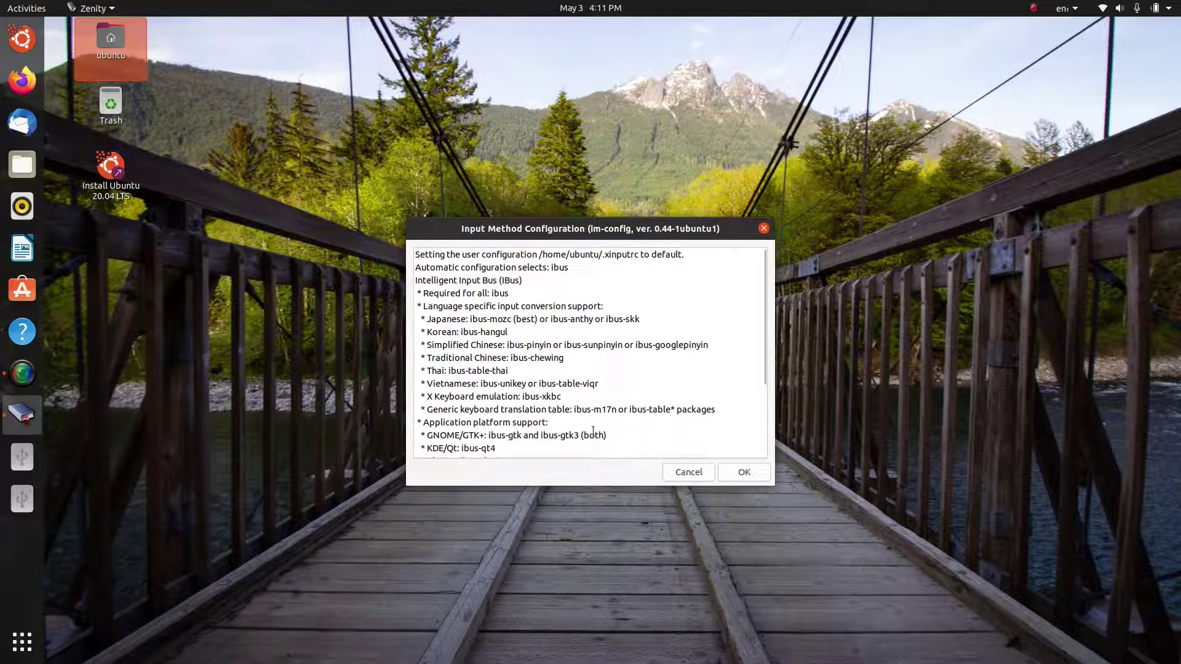
click(744, 473)
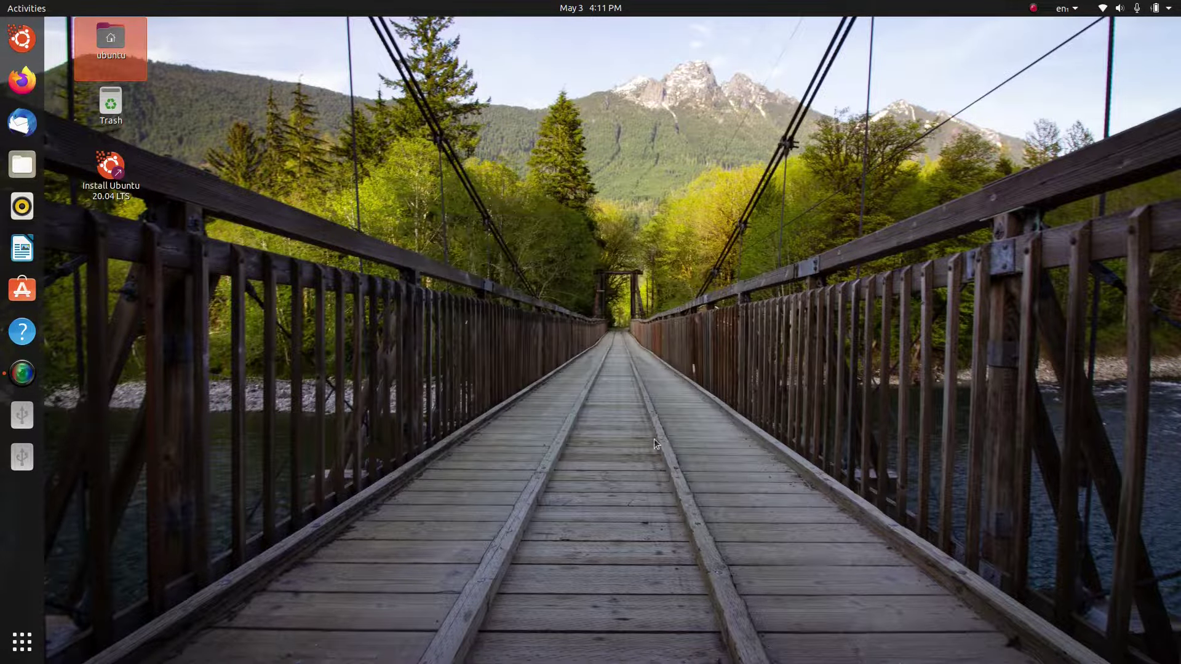
- Launch Language Support from the applications overview and browse the list of installable languages without changing any
click(21, 642)
click(21, 642)
click(33, 640)
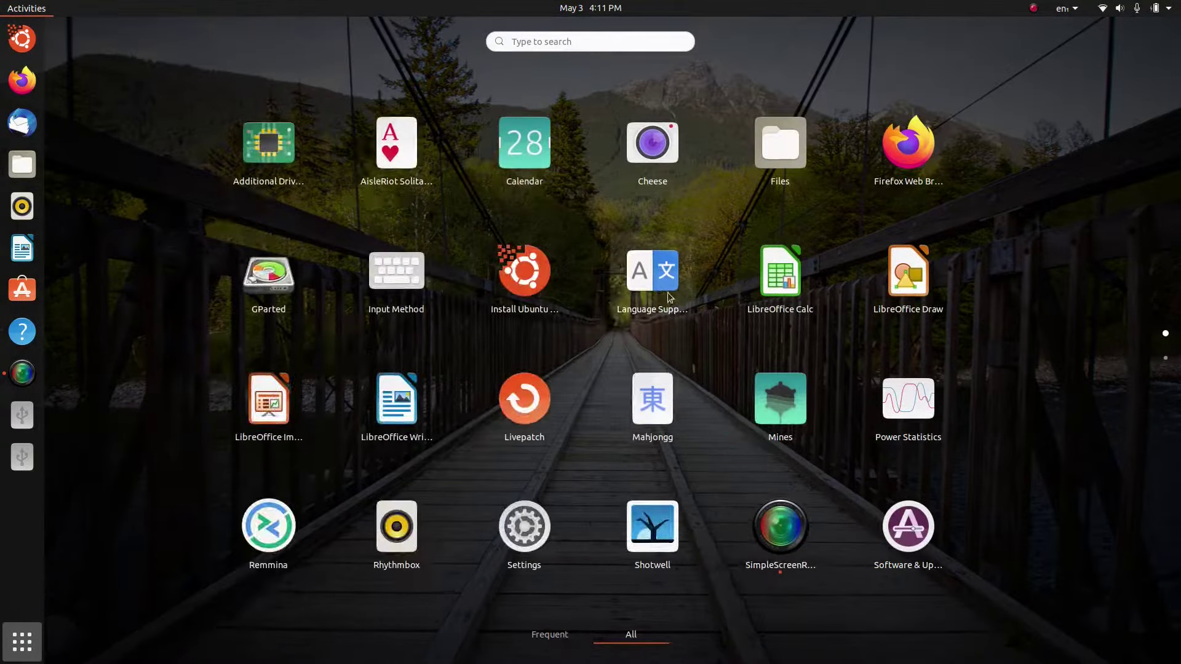
click(652, 274)
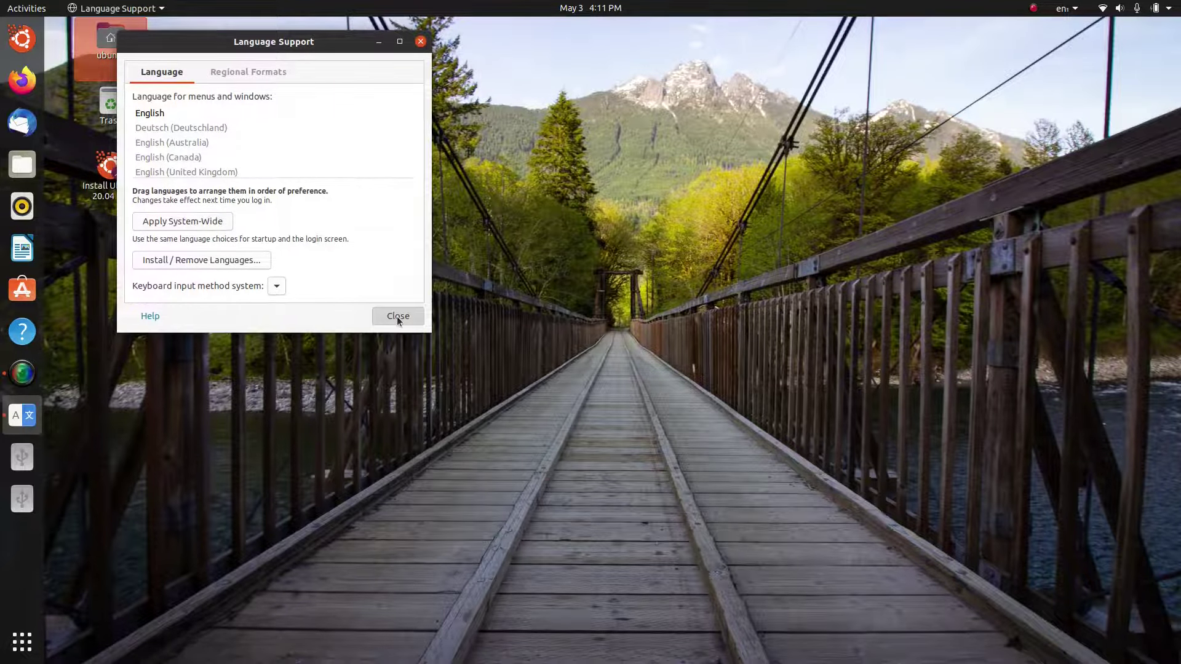
click(194, 260)
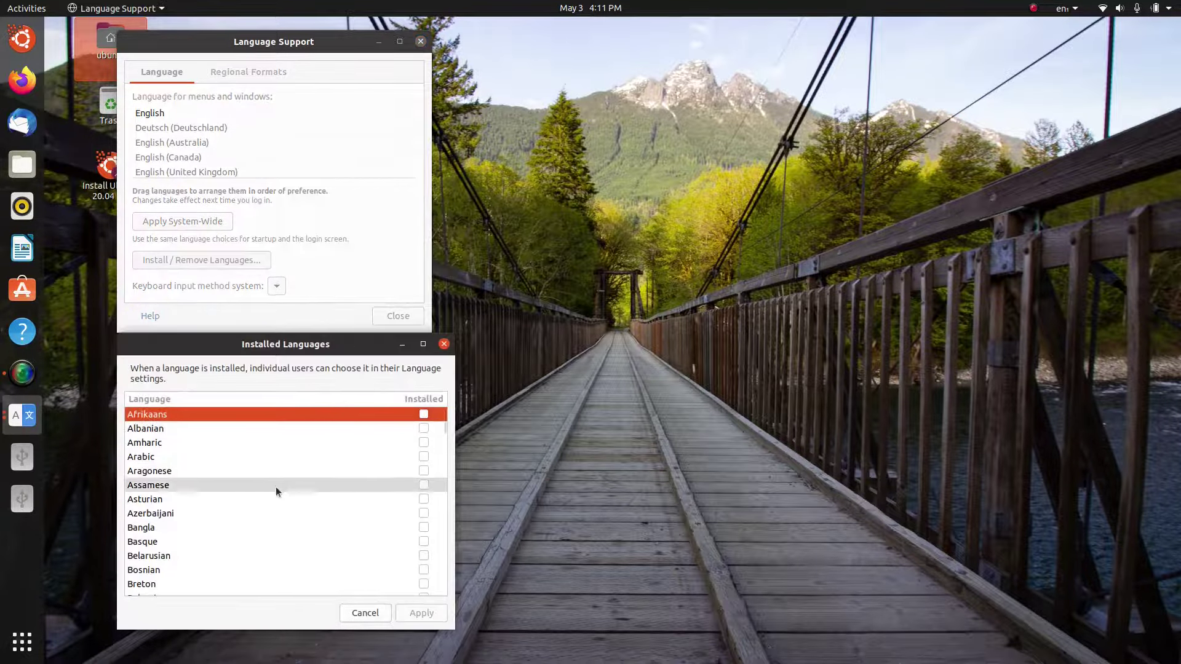
scroll(276, 486, down, 4)
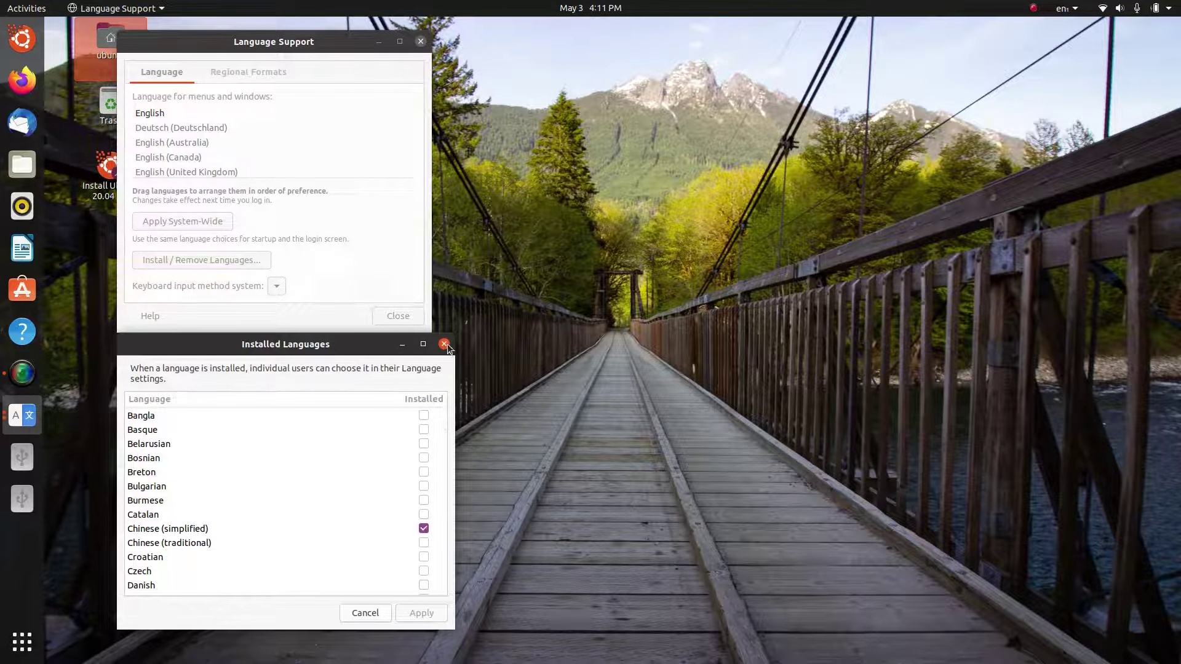
click(444, 344)
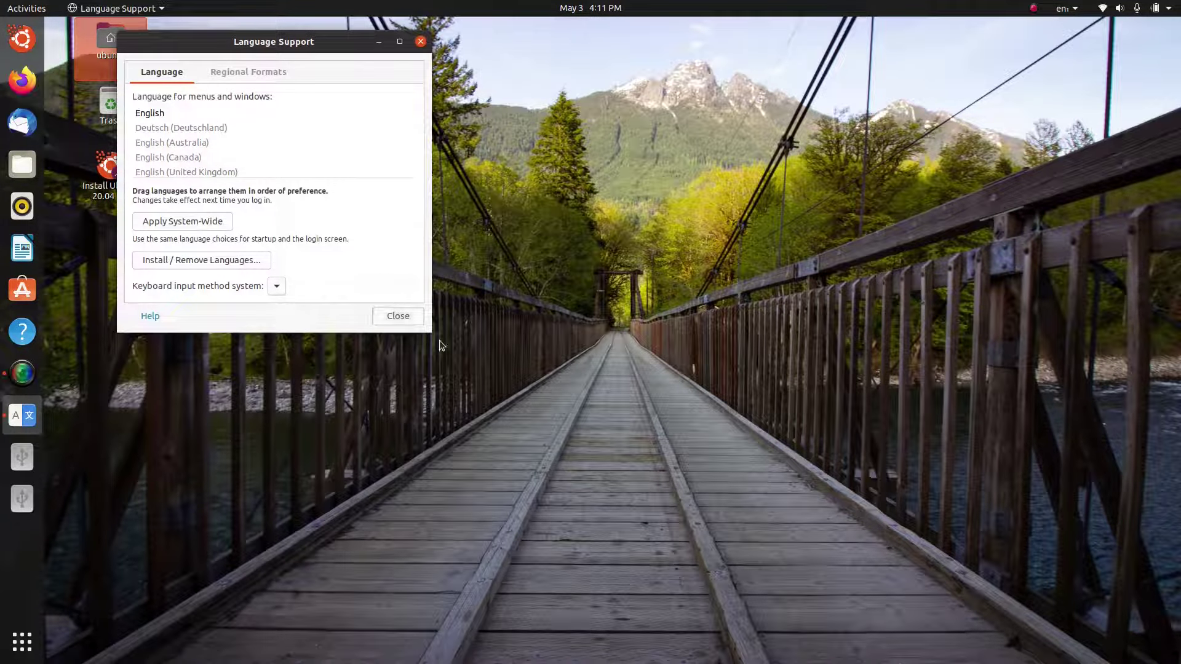
- Check the available keyboard input method systems and close Language Support
click(277, 286)
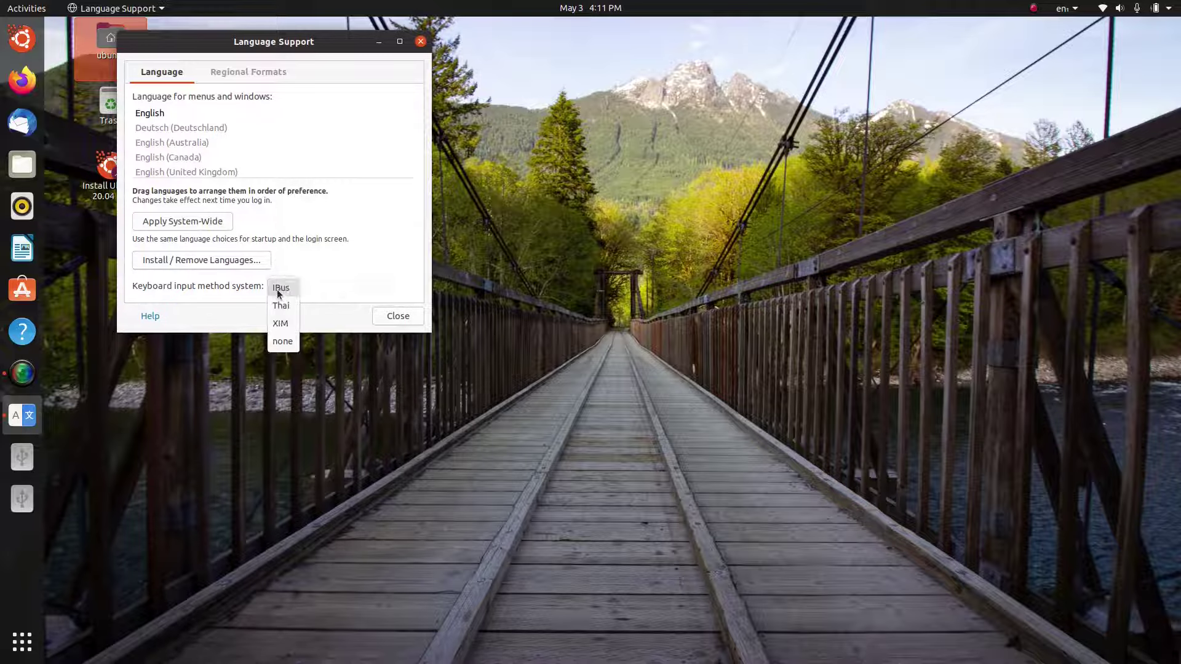
click(369, 290)
click(378, 315)
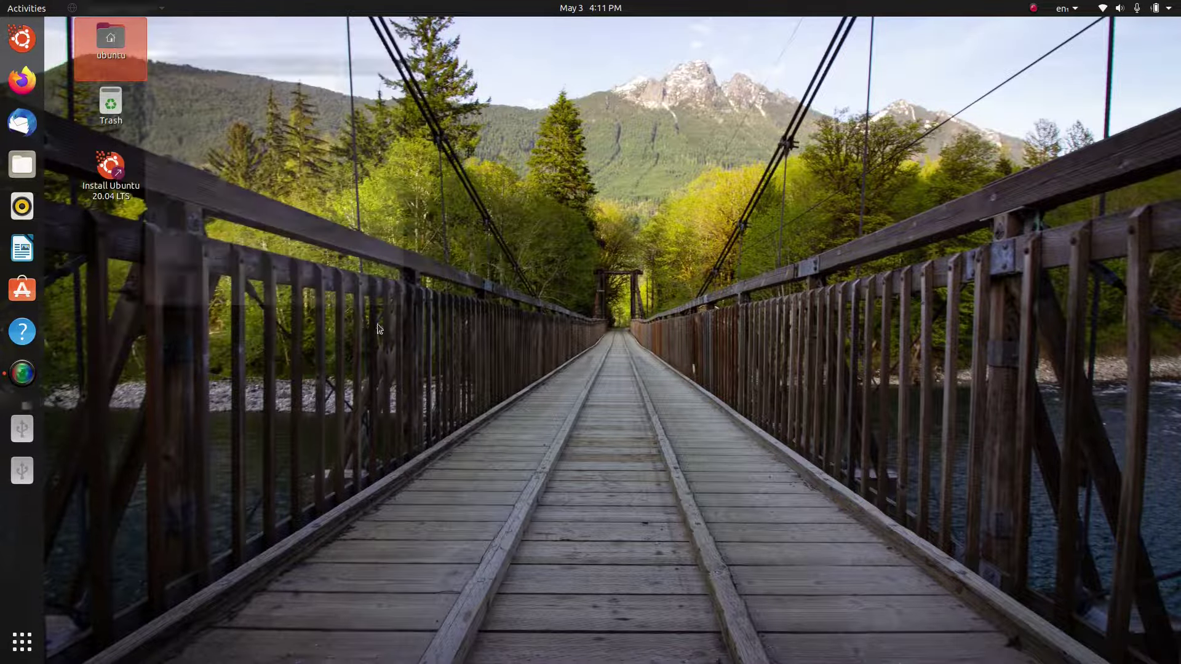
- Launch LibreOffice Writer, dismissing the Tip of the Day, and check its version information in About LibreOffice
click(22, 641)
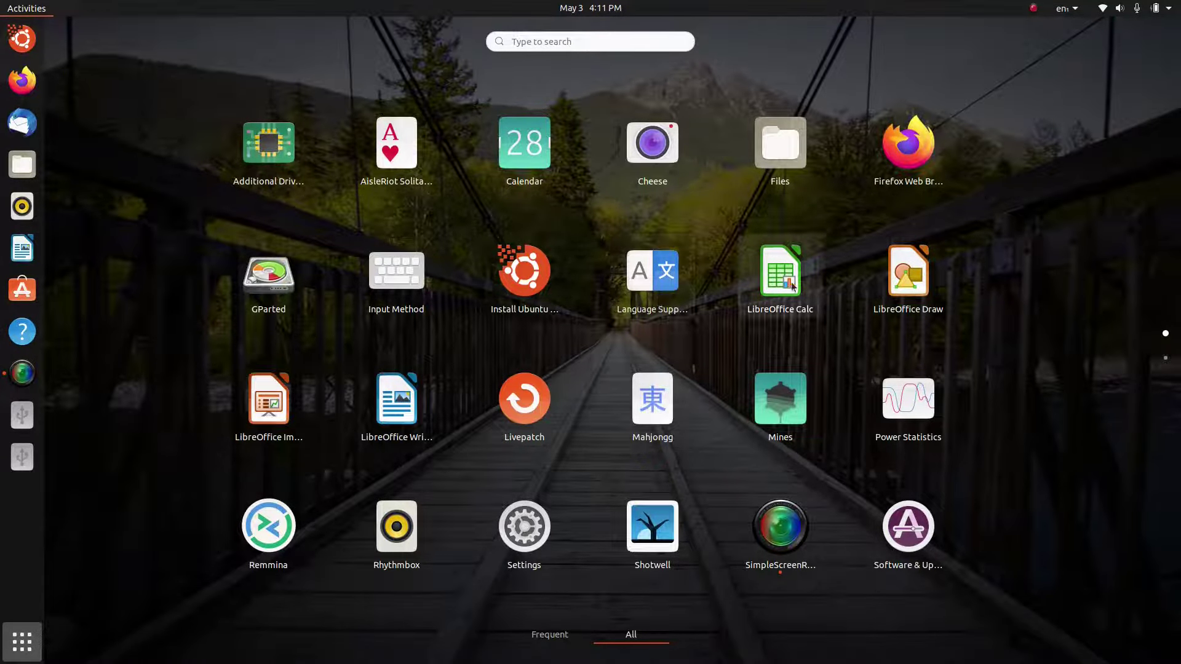
click(380, 412)
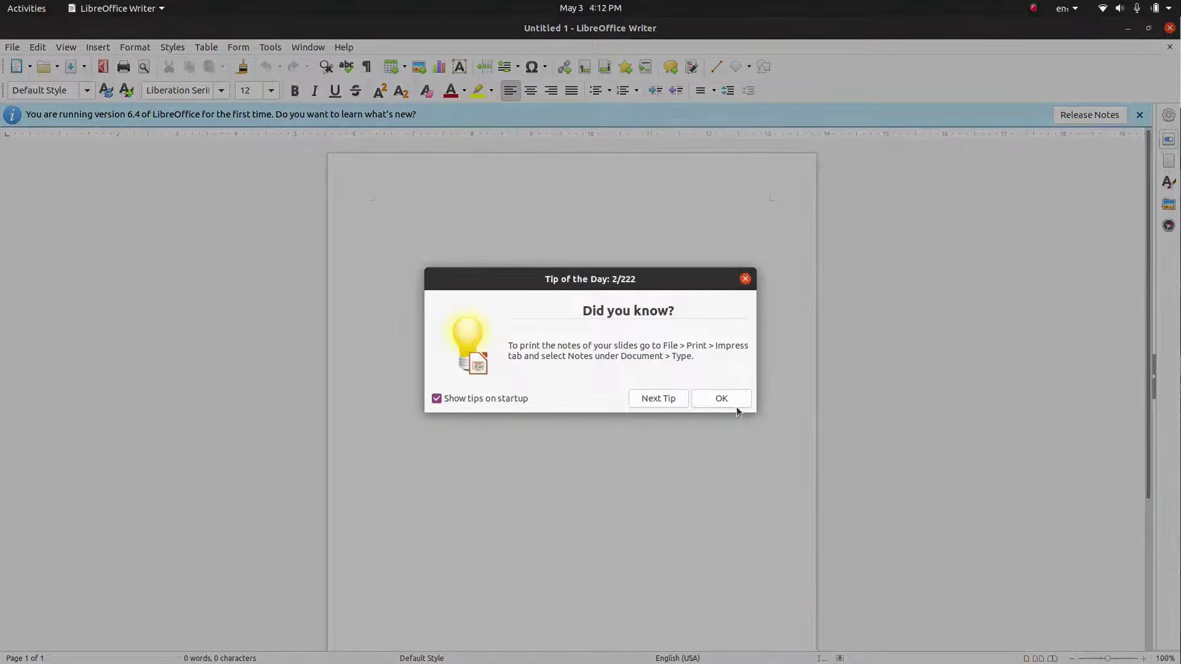
click(737, 398)
click(344, 47)
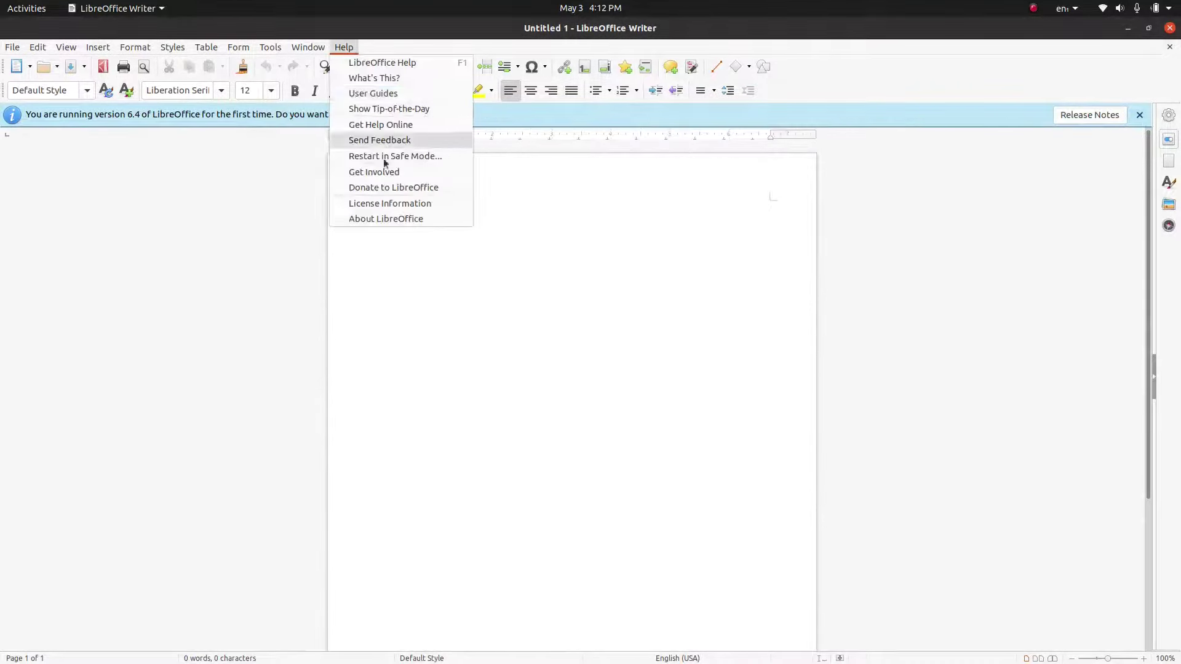
click(411, 219)
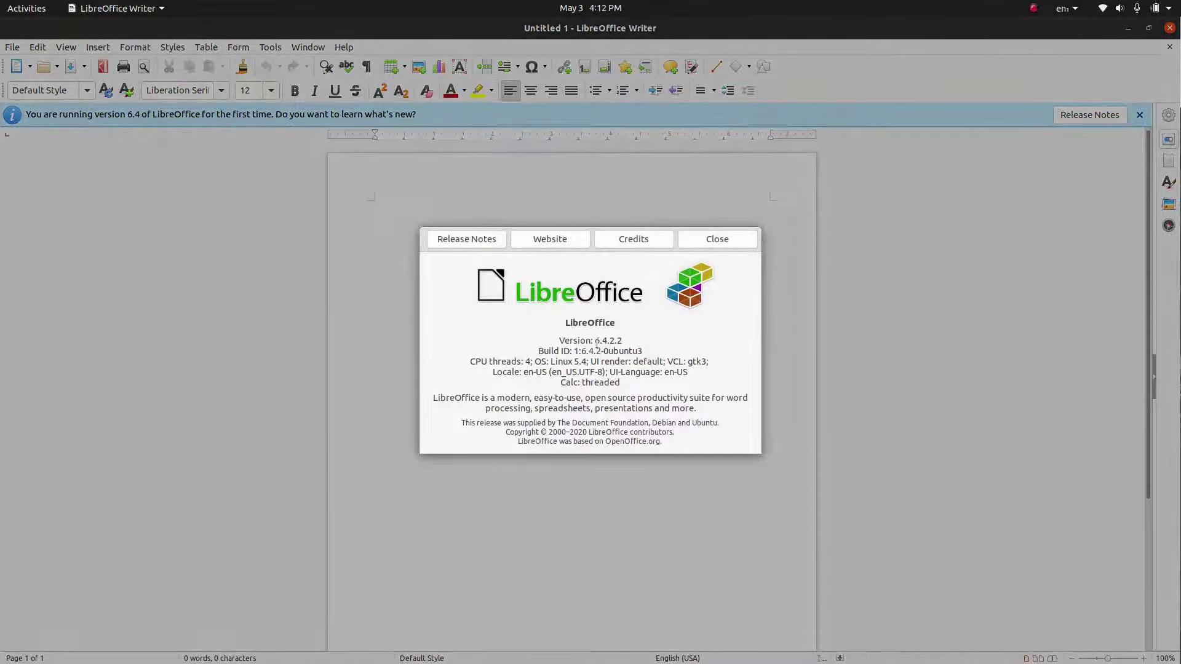
drag(571, 341, 700, 349)
click(717, 239)
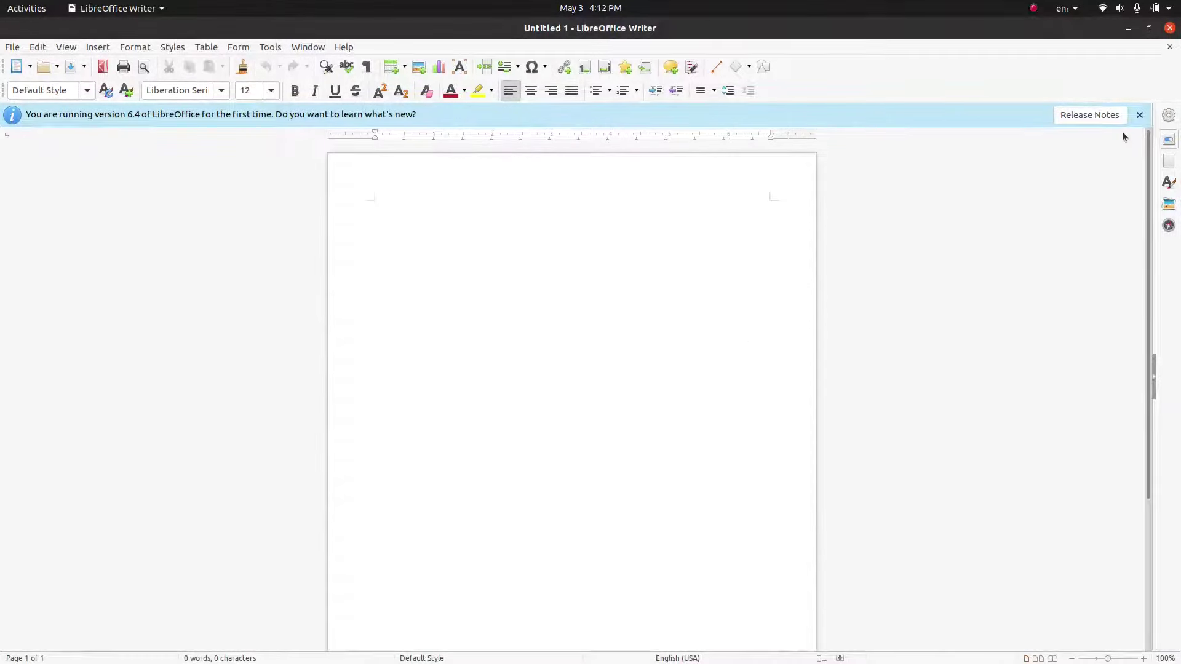
- Dismiss the release notes bar and enter the sample text "fghfghgfh" in the blank document, selecting all of it
click(1139, 114)
text(fghfghgfh)
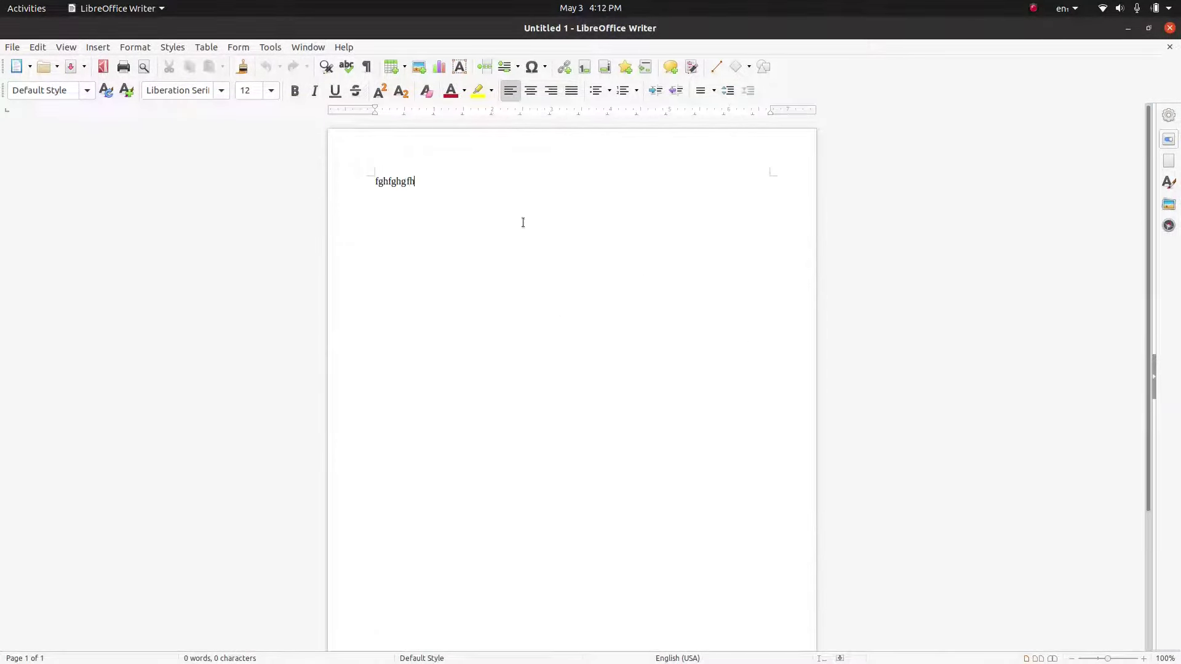
key(ctrl+a)
- Browse the available fonts for the selected text and close Writer without saving the document
click(220, 94)
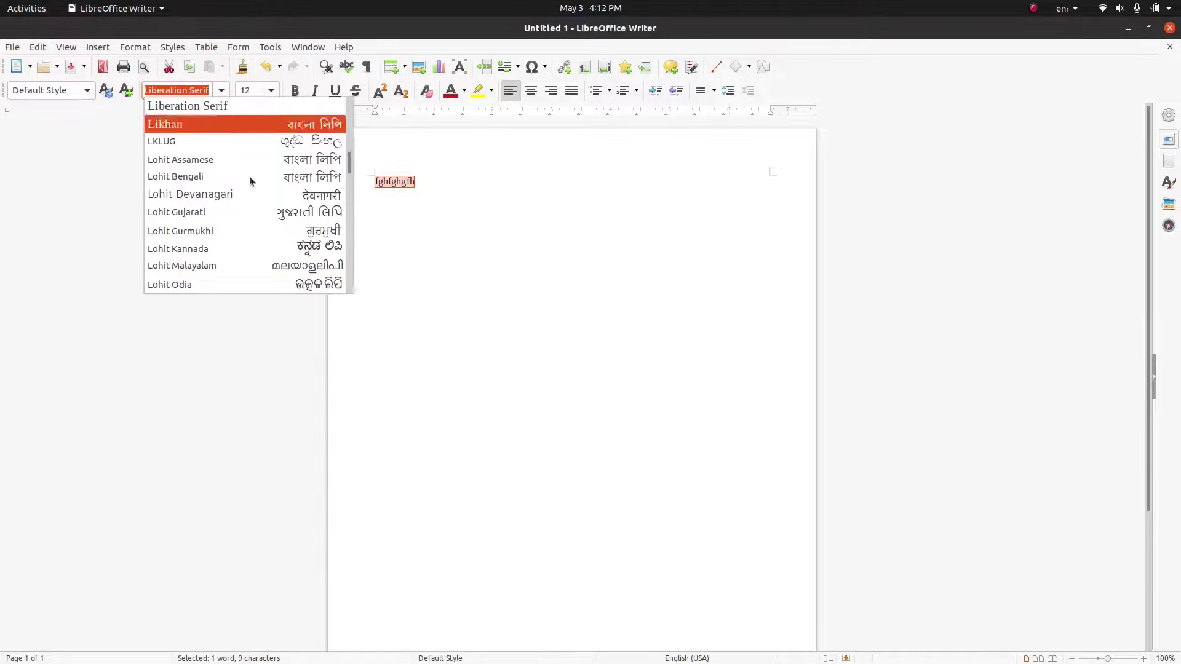
scroll(271, 246, down, 5)
click(570, 306)
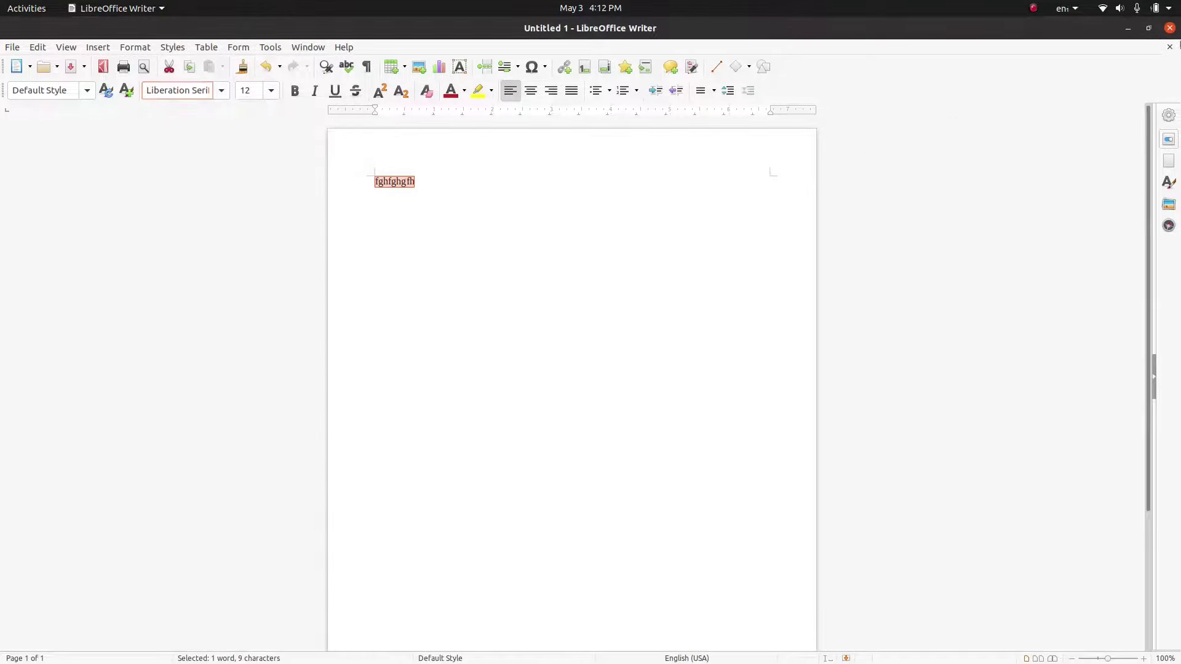
click(1172, 28)
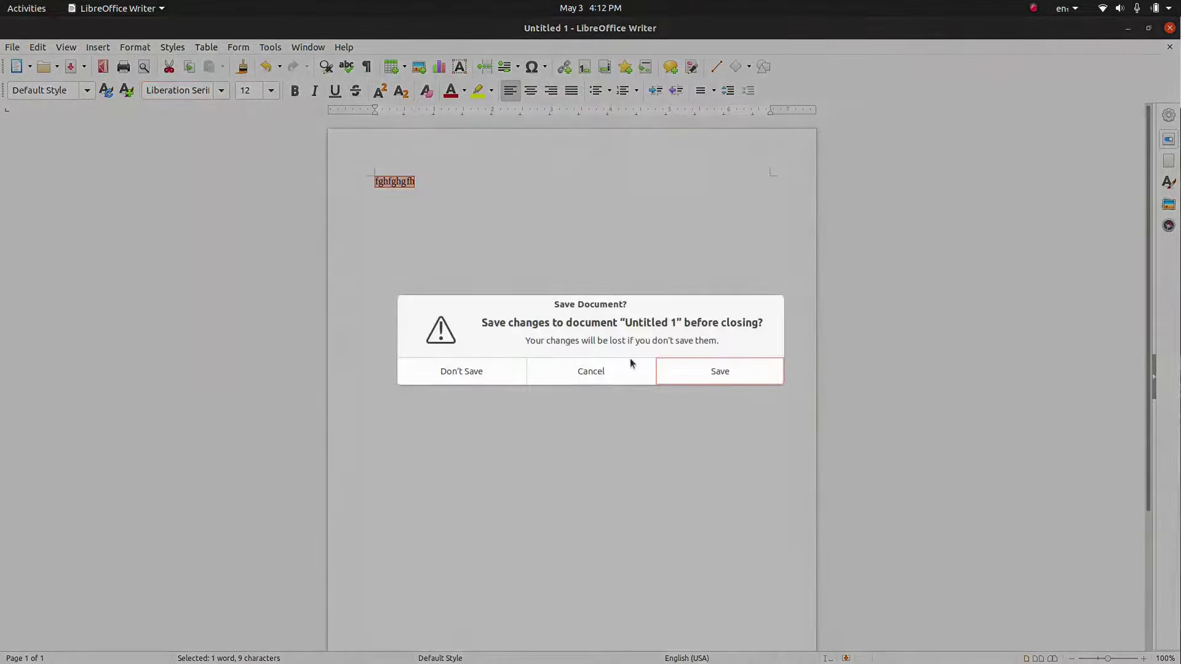
click(477, 383)
- Launch Power Statistics from the applications overview and review the details of the AC adapter, laptop battery and mouse
key(super+a)
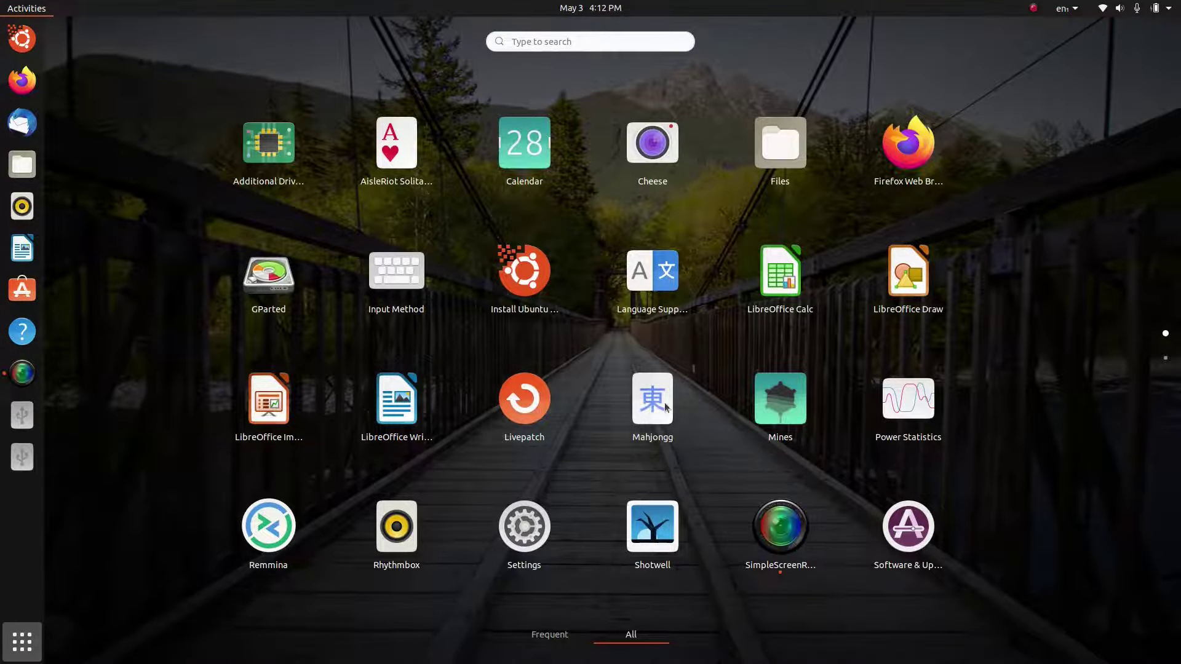
click(904, 401)
drag(353, 191, 587, 238)
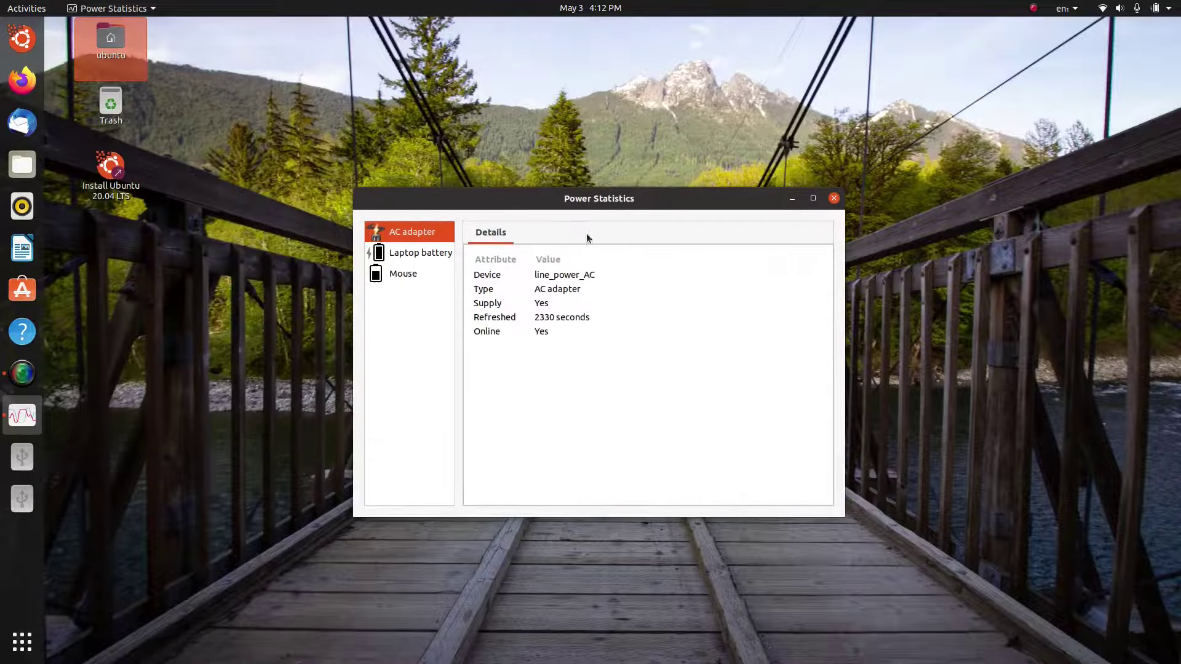
click(406, 253)
click(420, 279)
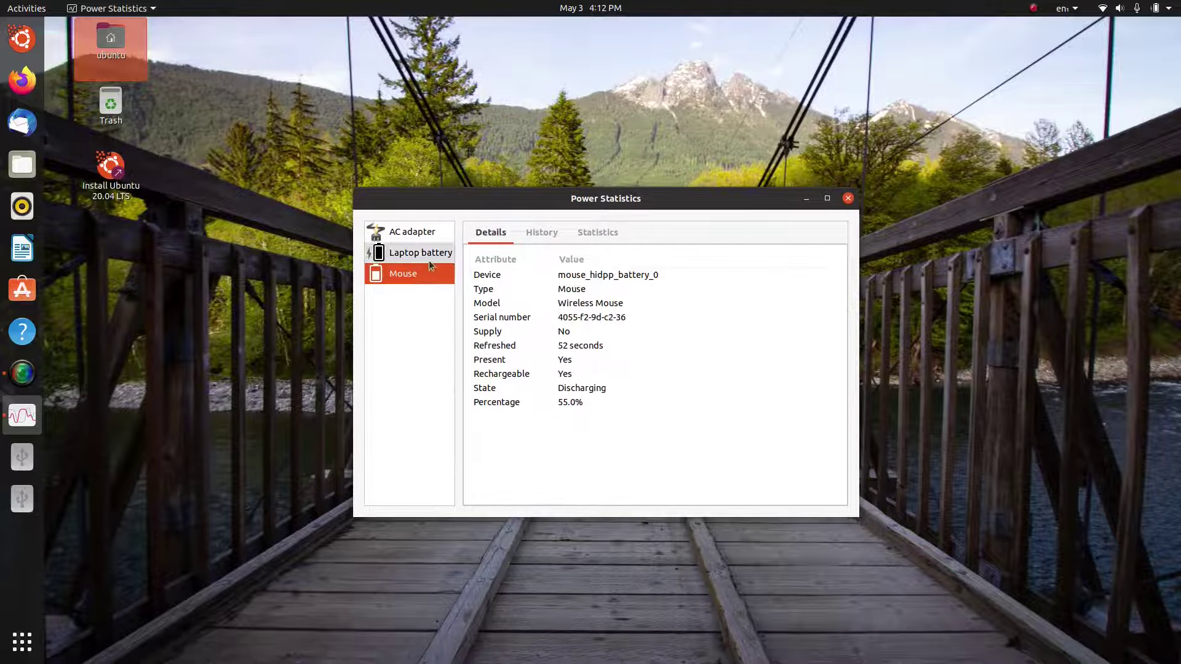
click(430, 257)
click(424, 237)
click(421, 259)
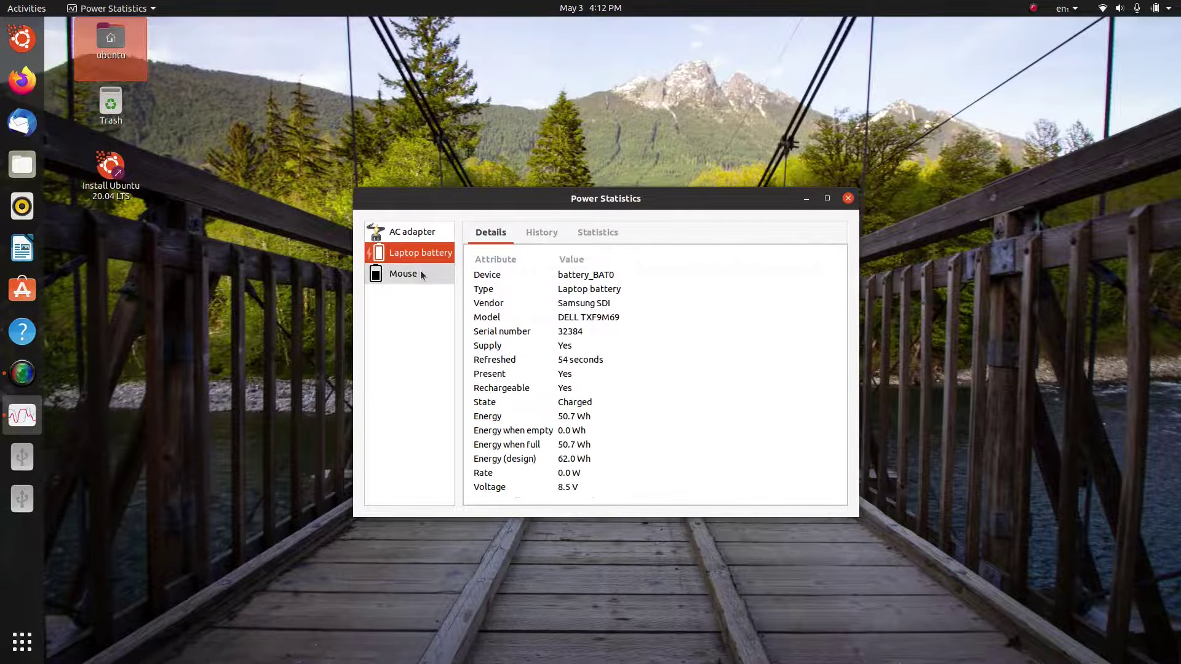
- Examine the laptop battery's History and Statistics graphs and close Power Statistics
click(543, 232)
click(587, 233)
click(557, 239)
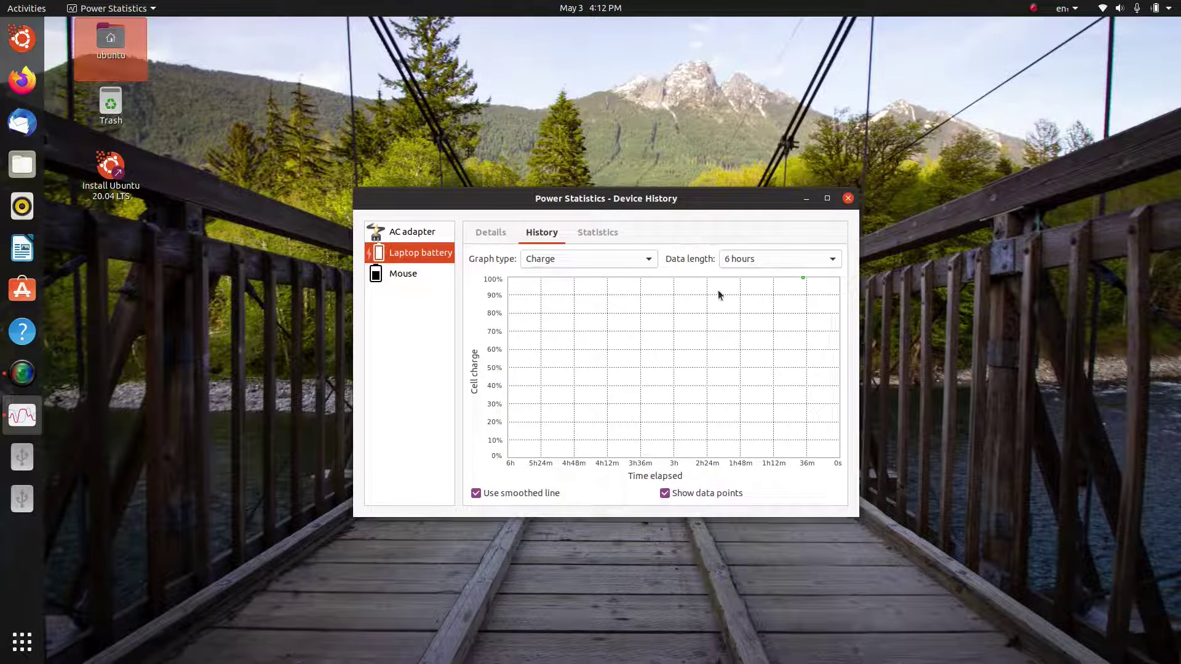
click(433, 233)
click(849, 198)
- Launch Remmina from the applications overview, enlarge its window and dismiss the What's New notes
click(22, 642)
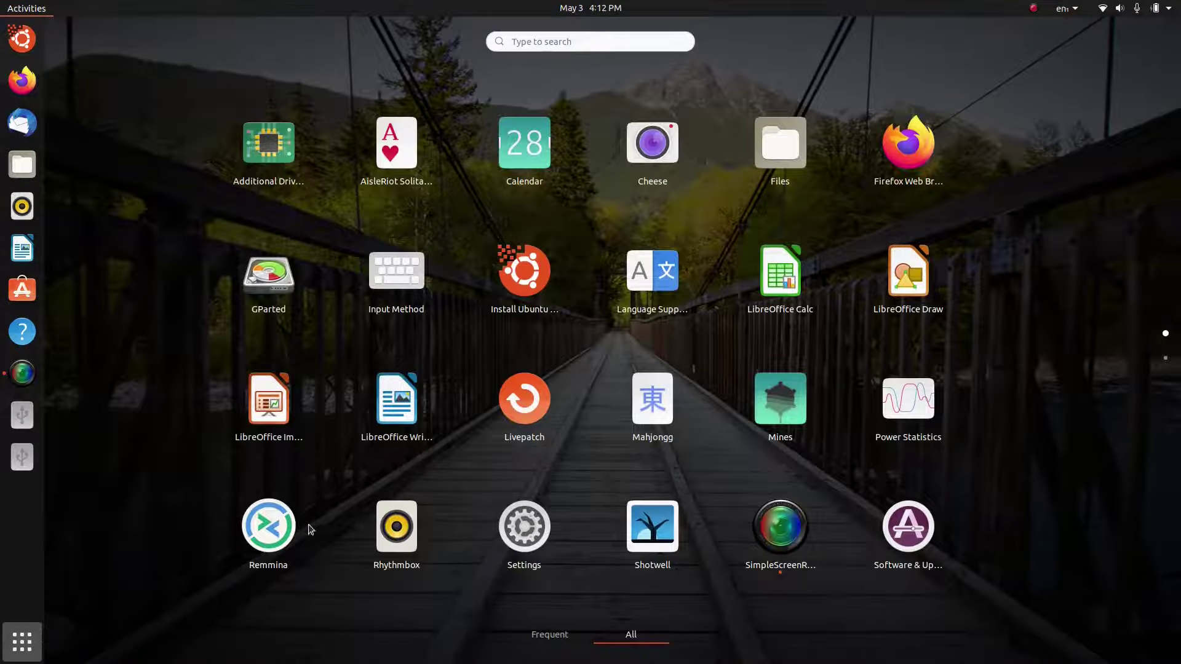
click(269, 527)
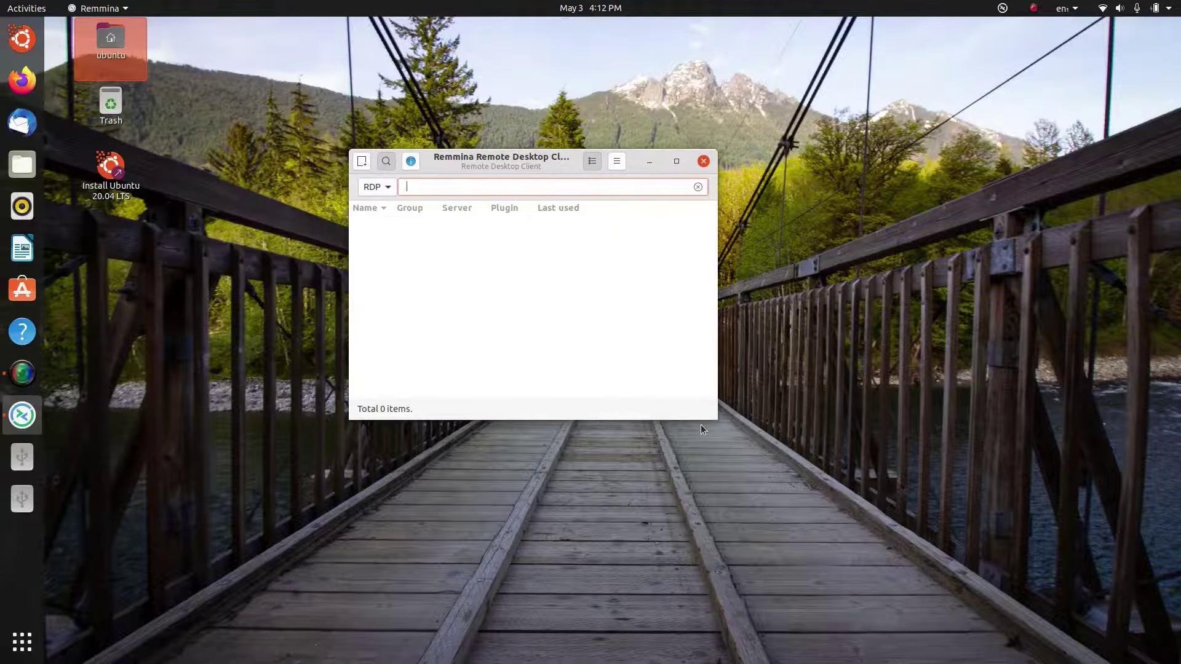
drag(712, 422, 878, 474)
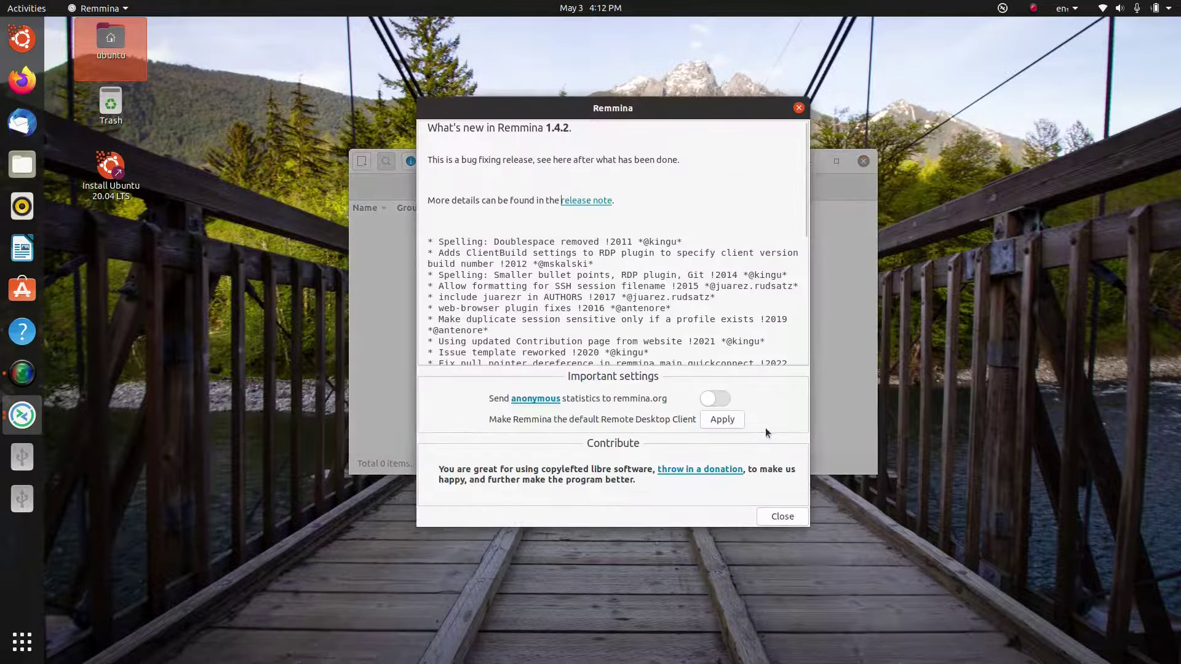
click(783, 514)
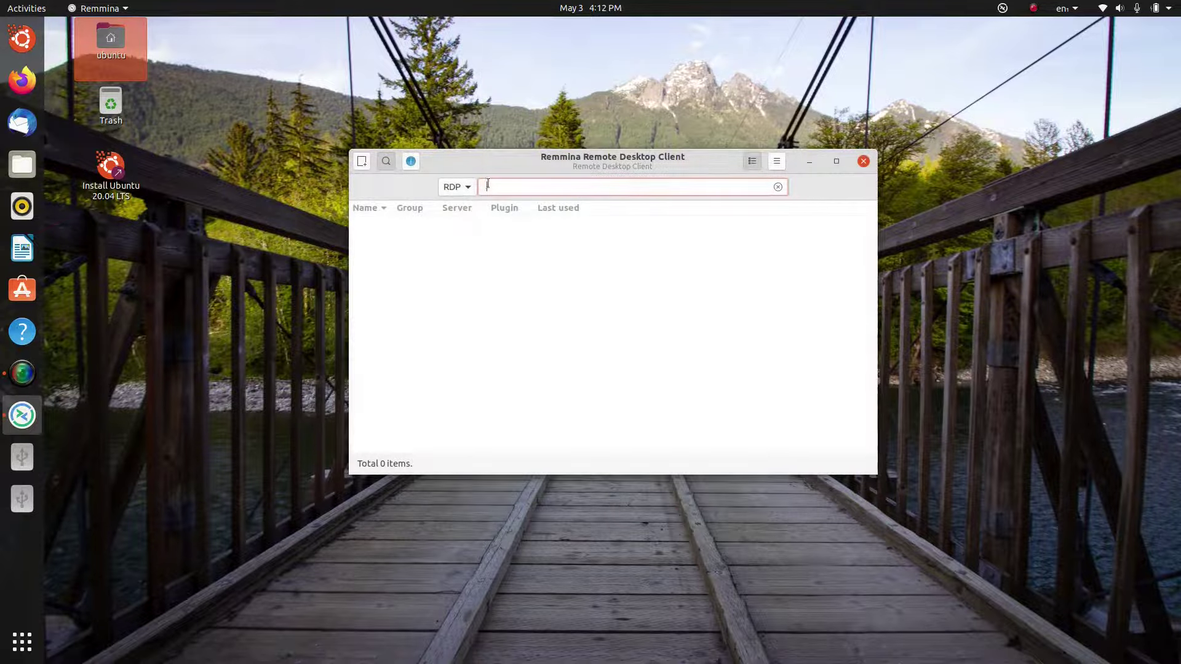
- Review the protocols available for a new Remmina connection profile, discard the profile and close Remmina
click(363, 159)
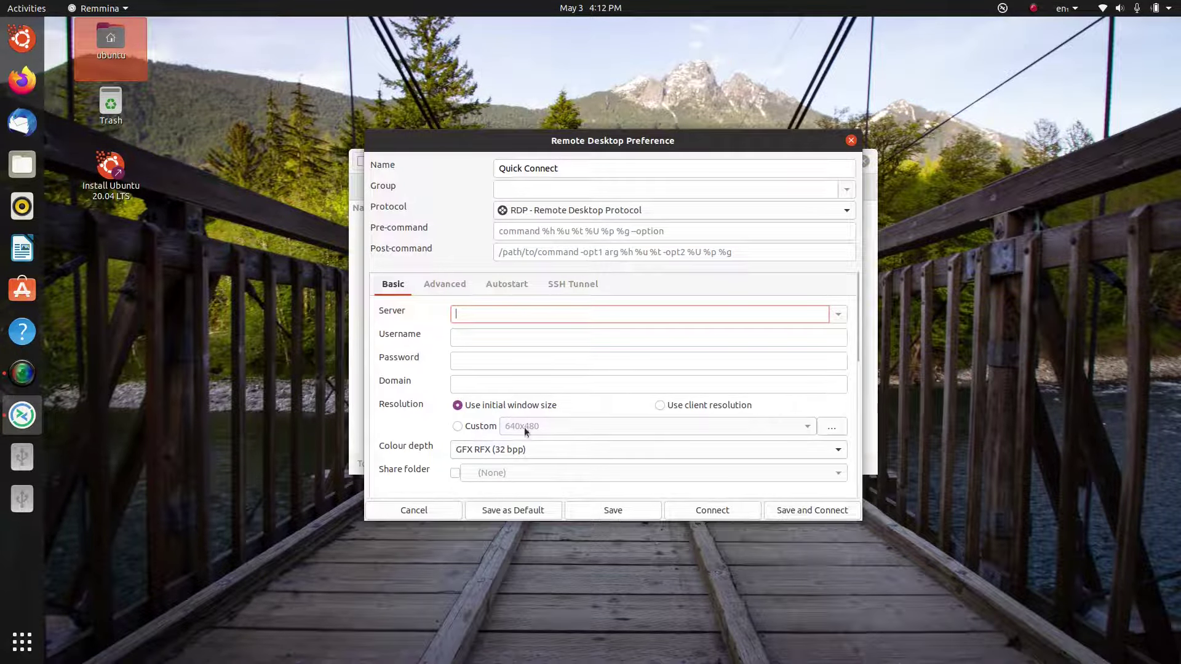
click(673, 215)
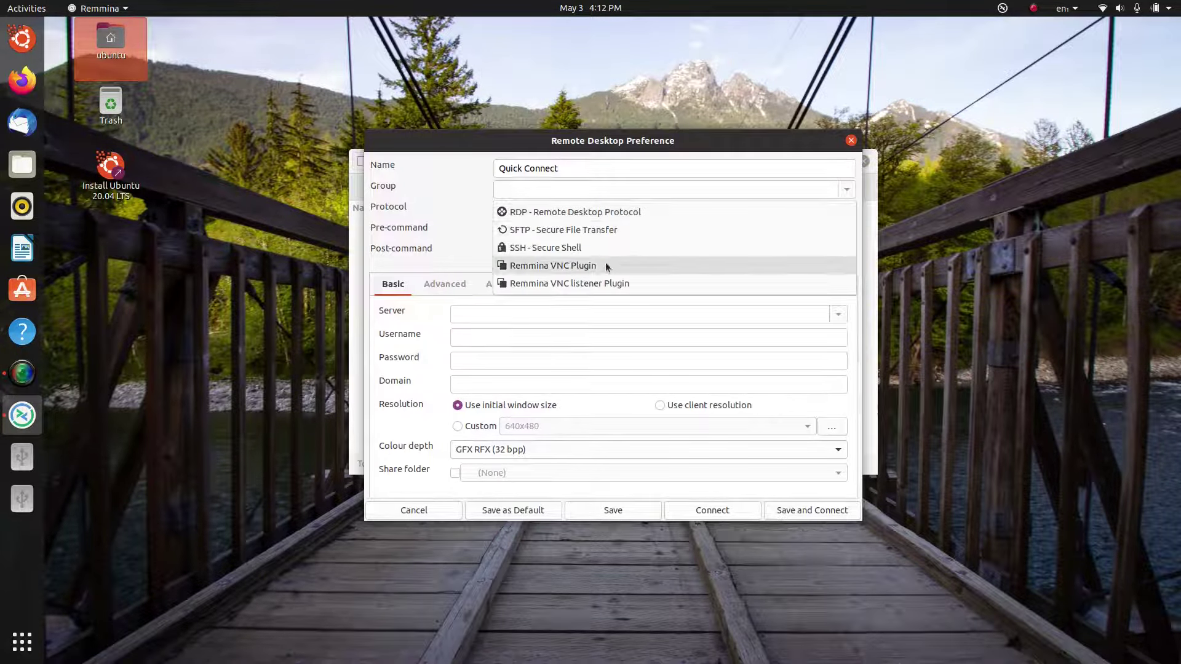
click(460, 212)
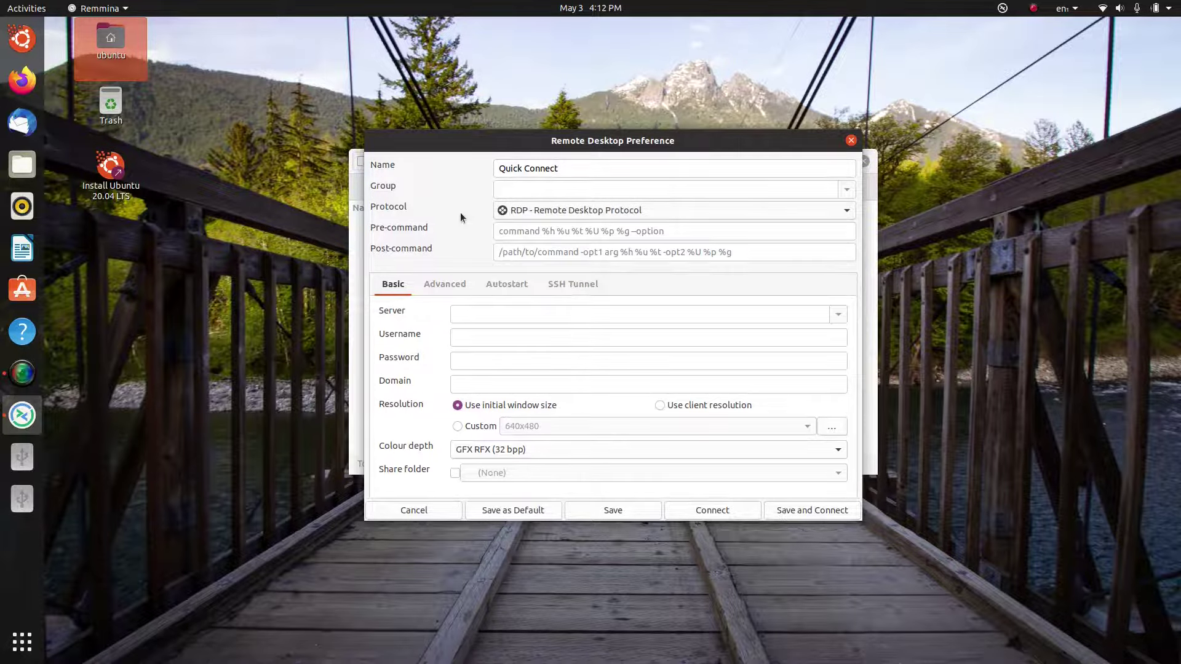
click(851, 140)
click(864, 161)
- Launch To Do from the applications overview, shrink its window and open the Personal list without creating a new list
click(18, 644)
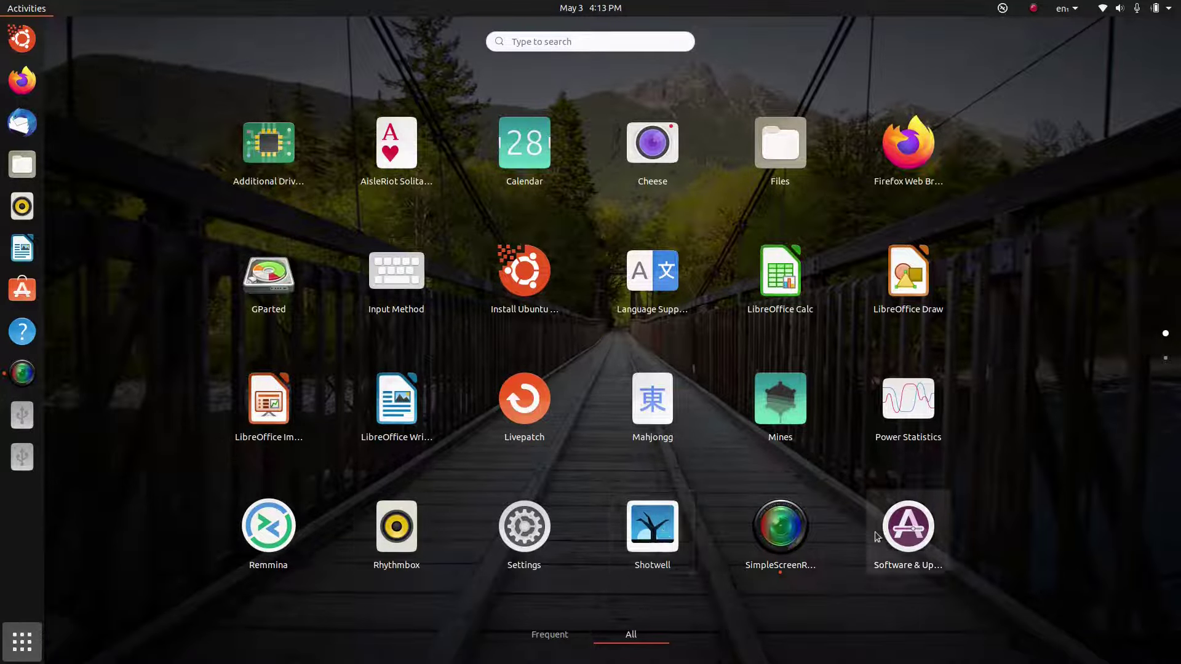
scroll(817, 494, down, 1)
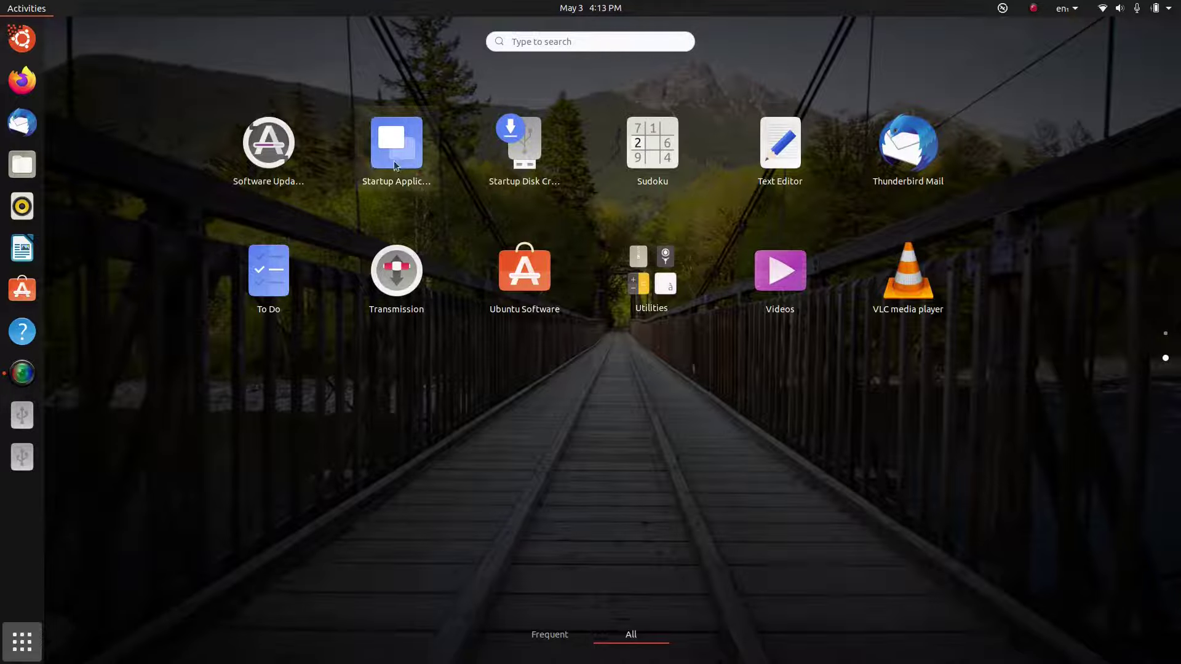
click(271, 274)
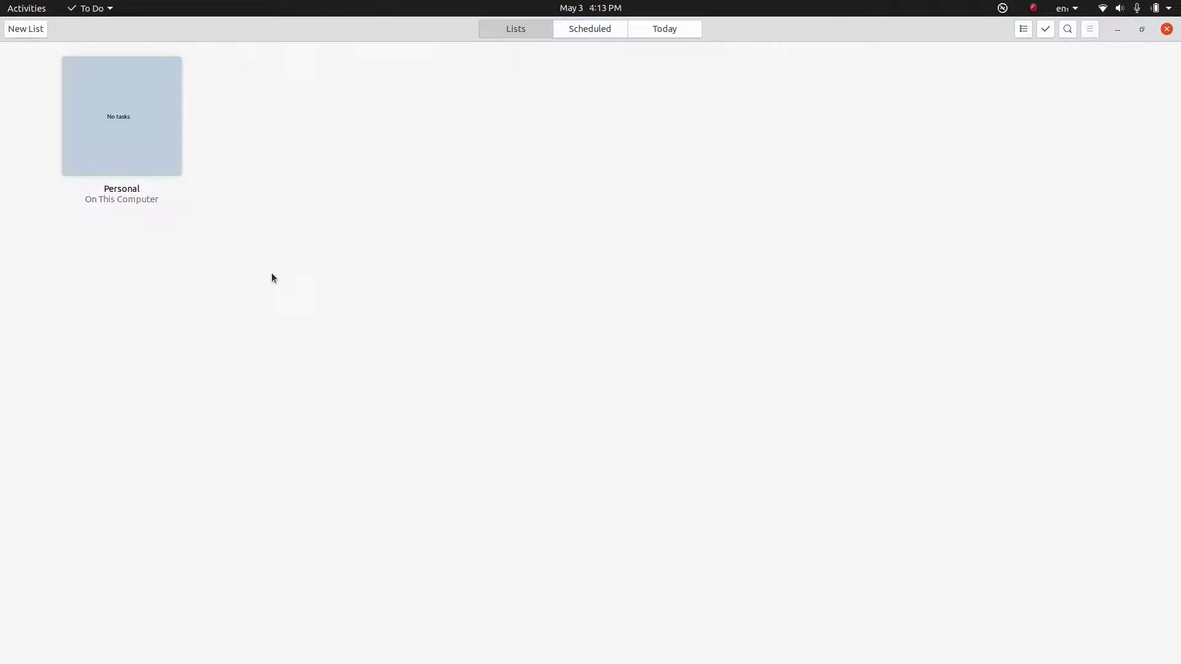
double_click(394, 25)
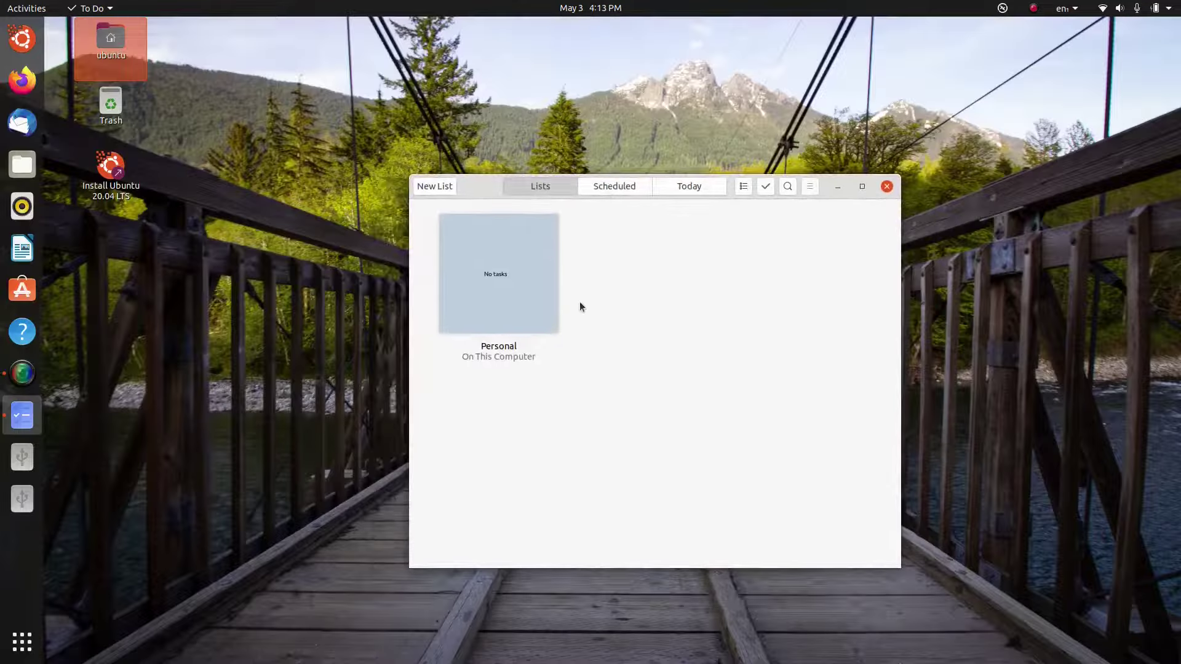
click(452, 192)
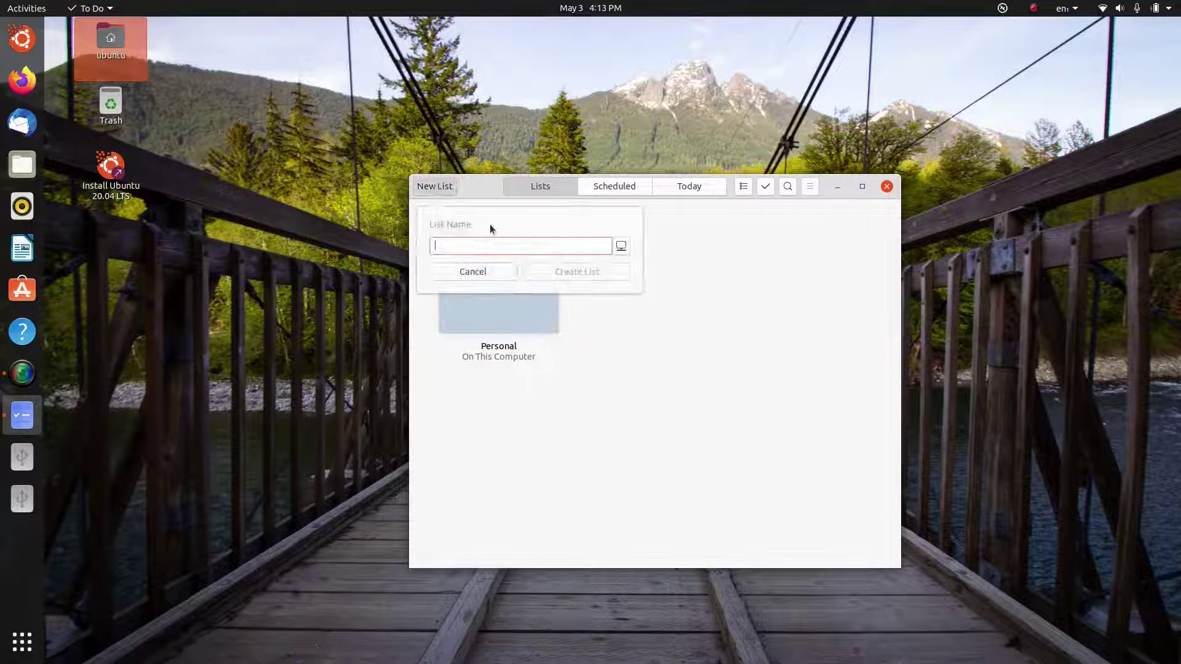
click(479, 272)
click(529, 274)
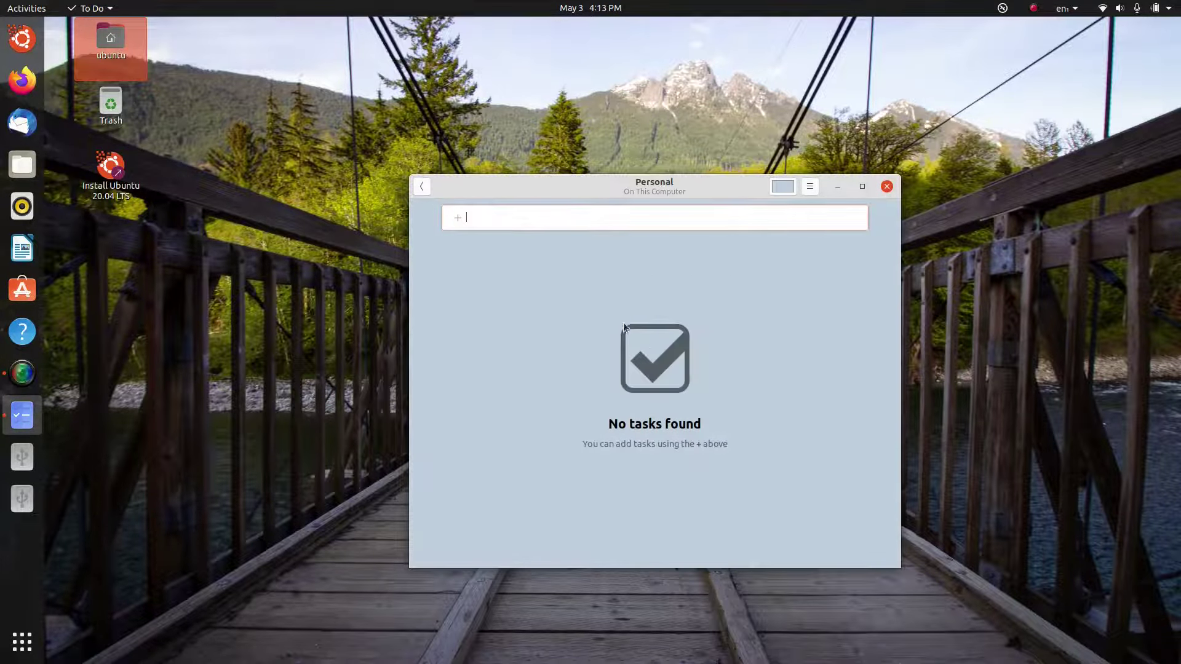
- Add the tasks dsds, sdsdsds and sdsdsdddddd to the Personal list
text(dsds)
key(Return)
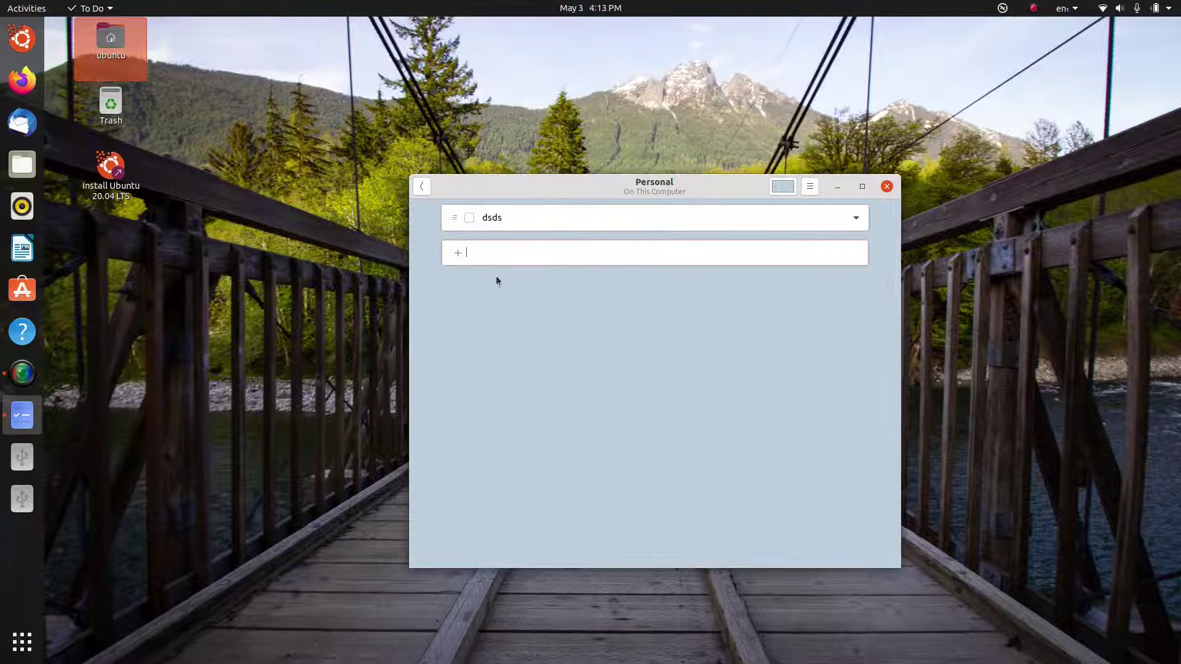
text(sdsdsds)
key(Return)
text(s)
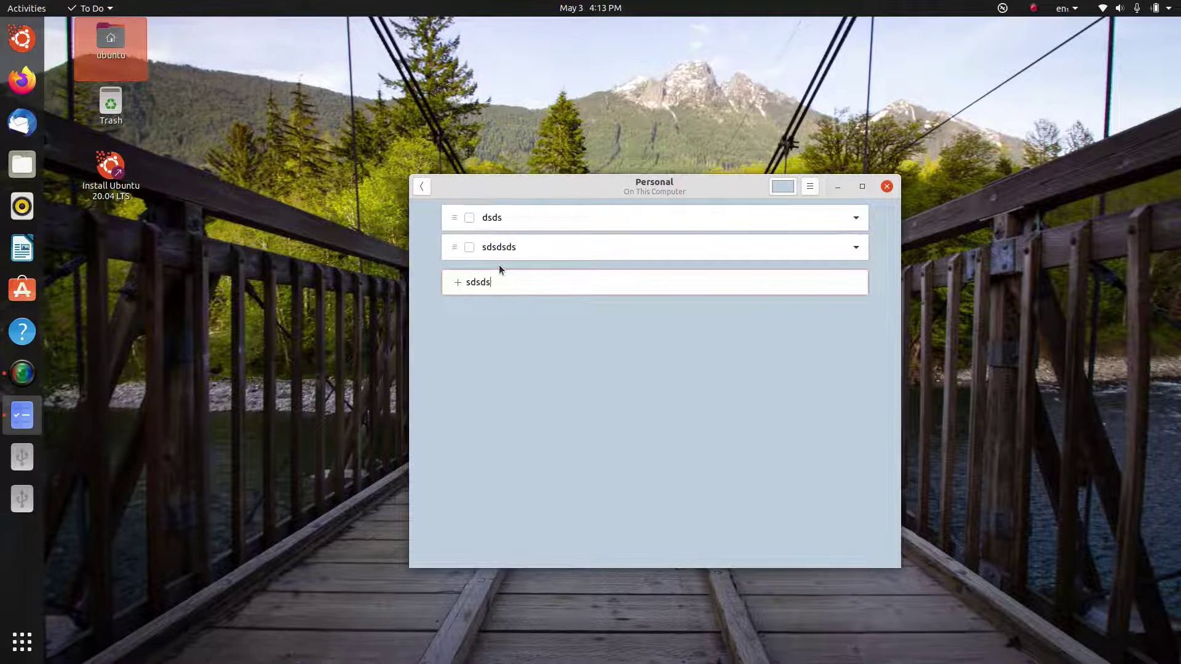
text(dsdddddd)
key(Return)
- Add further tasks to the Personal list: ds twice, dsdsds, s, d and sd
text(dsdsds)
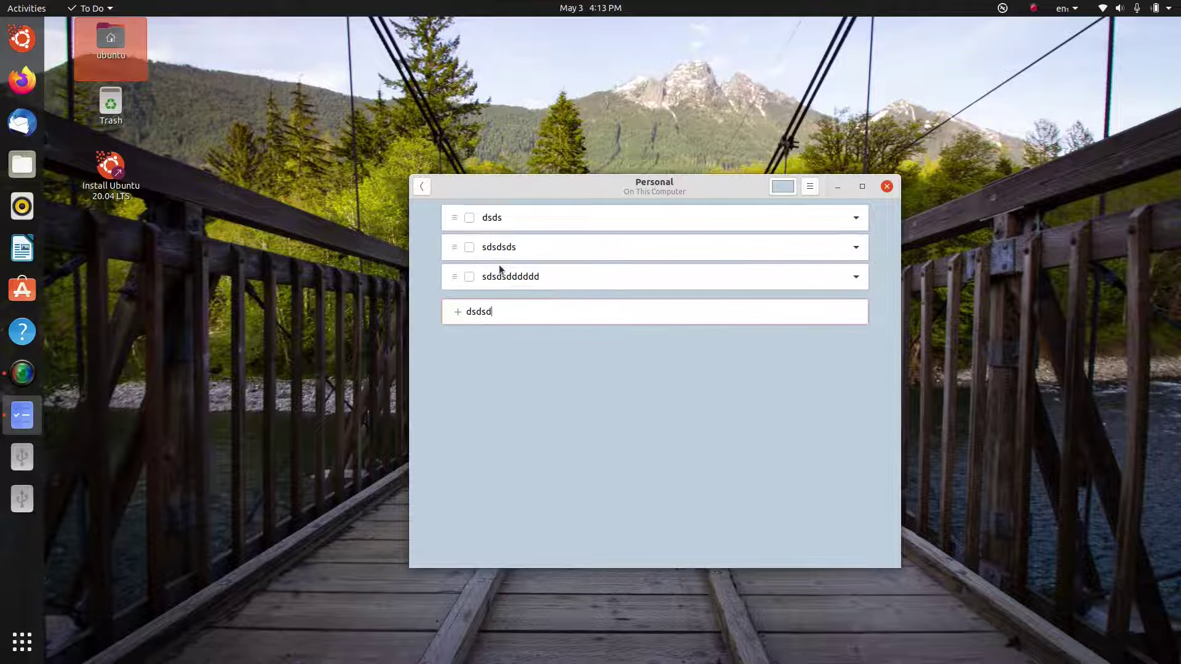
key(Return)
text(s)
key(Return)
text(ds ds d sd)
key(Return)
text(s)
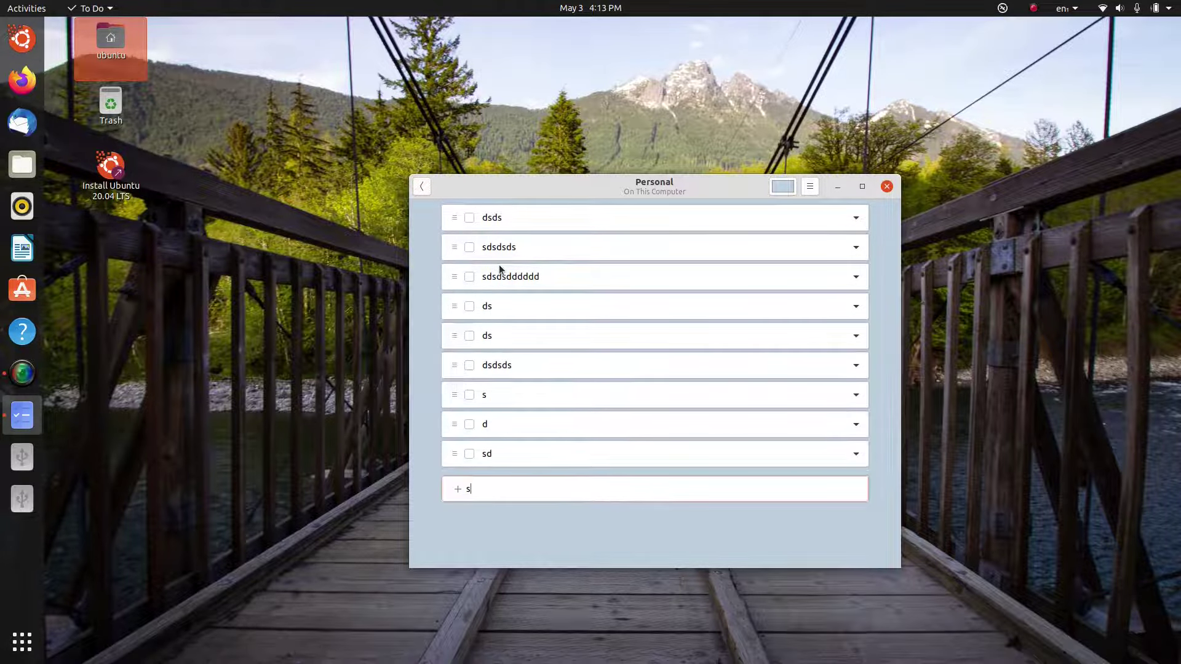
- Reopen the Personal list from the lists overview and mark the tasks dsds, sdsdsdddddd and one ds as done
click(422, 186)
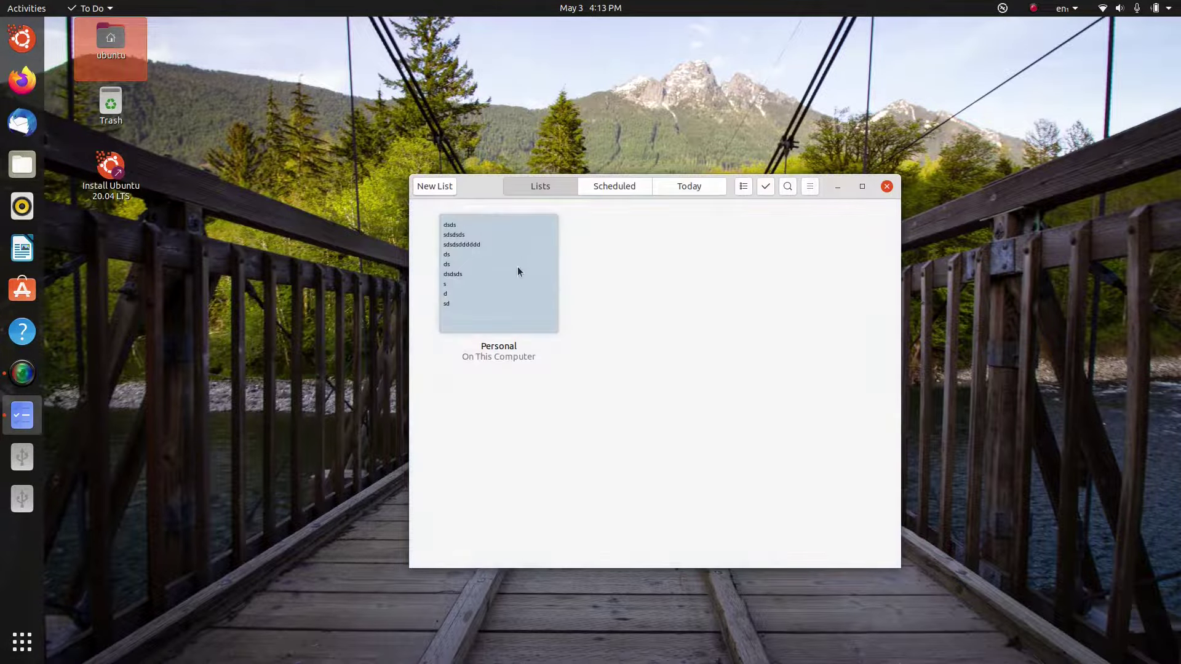
click(518, 267)
click(812, 186)
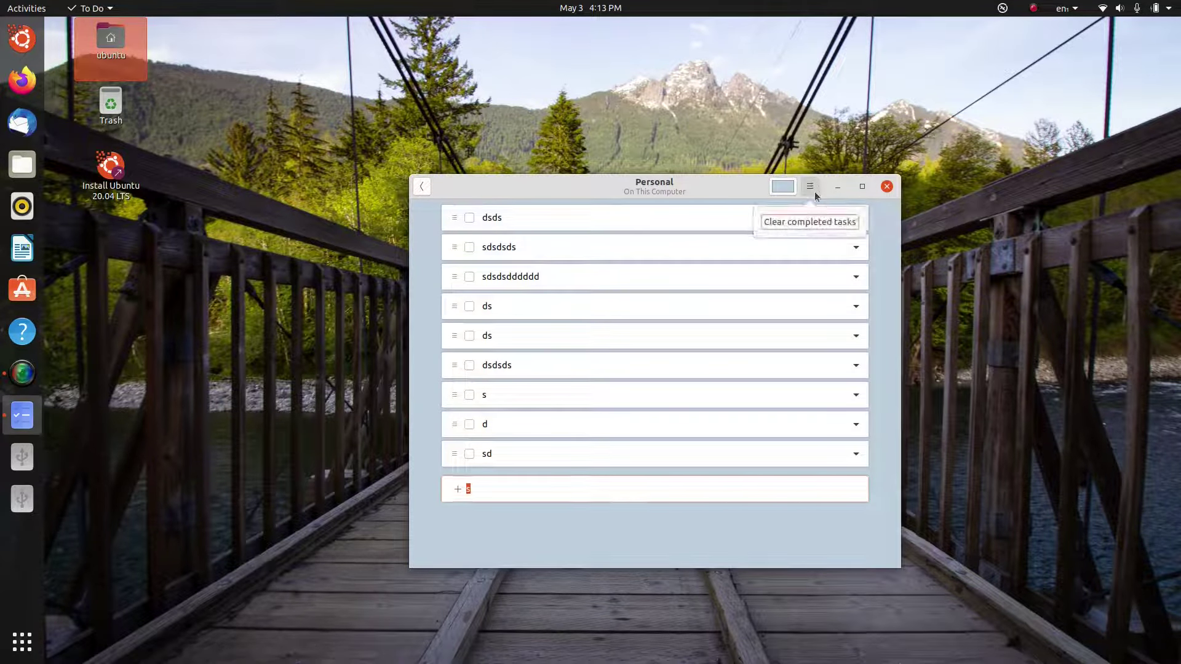
click(811, 179)
click(469, 218)
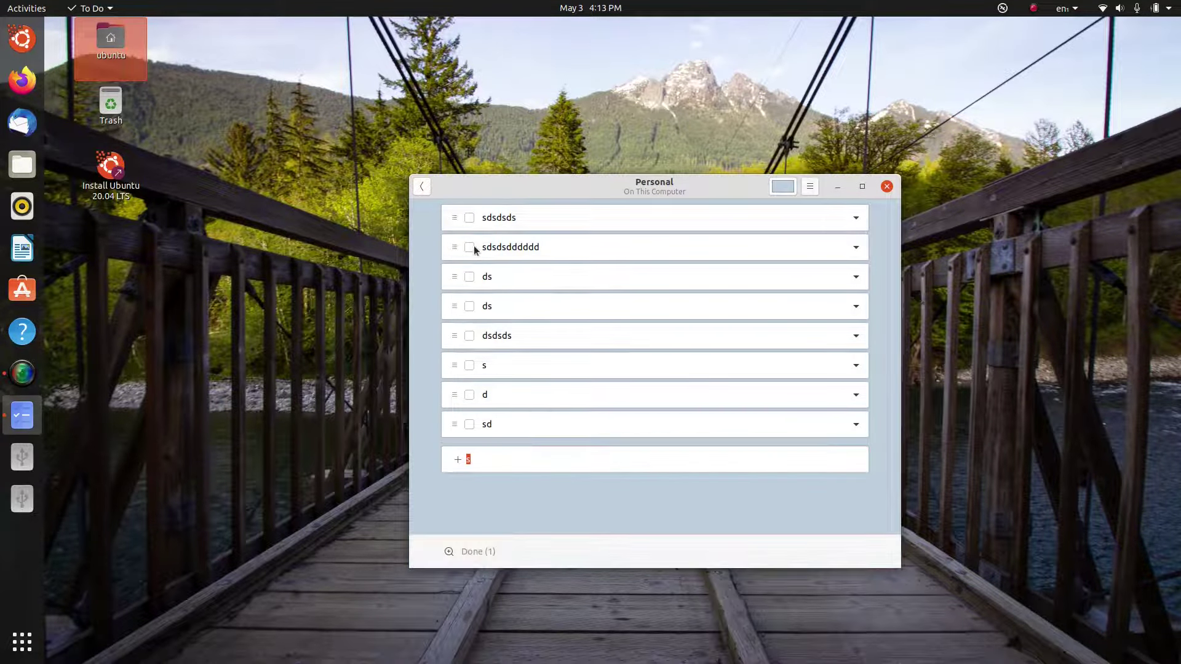
click(470, 246)
click(469, 277)
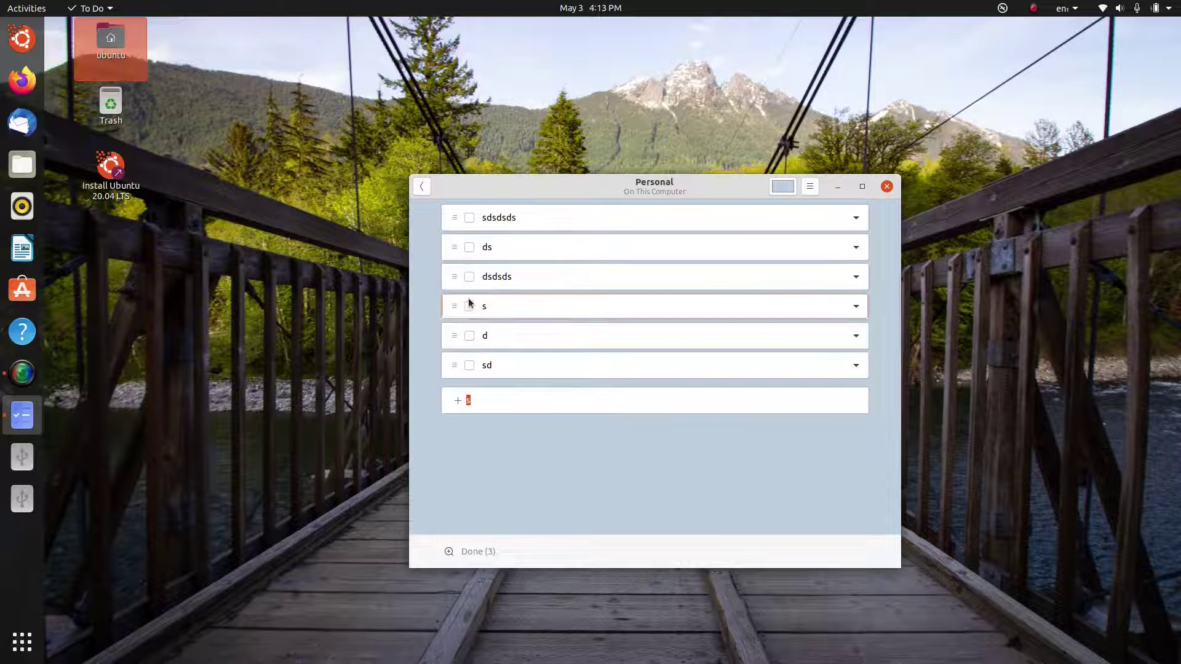
- Enter the note cffddfdf for task s and set the due date of task d to Tomorrow
click(486, 307)
click(856, 308)
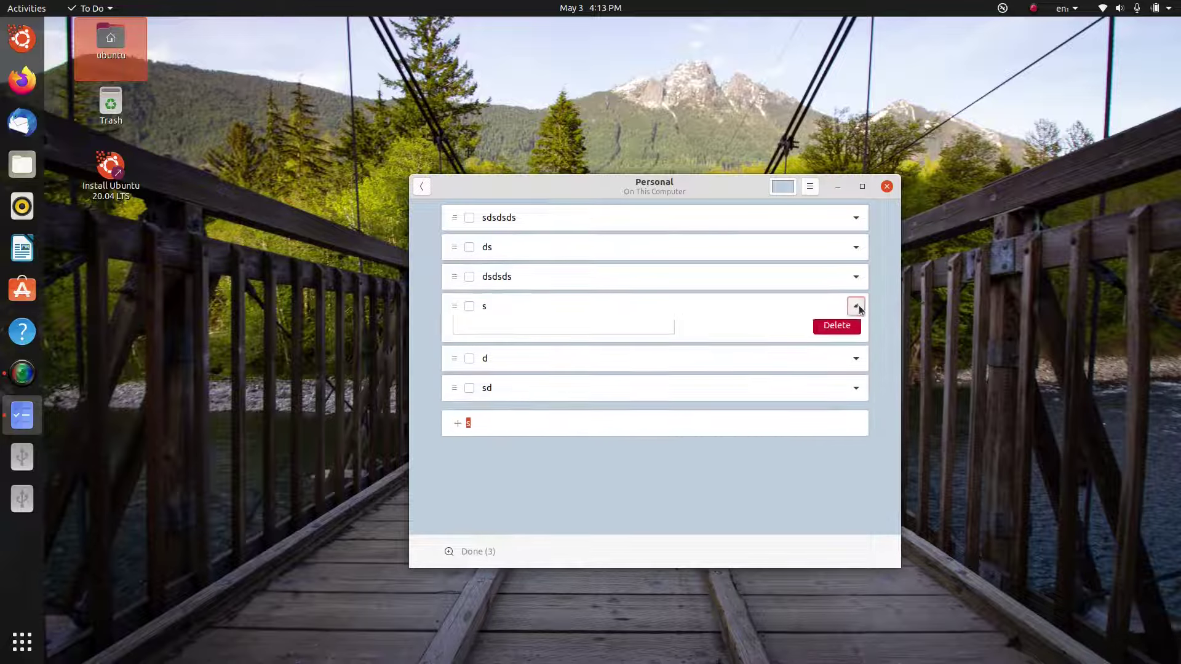
click(857, 306)
click(544, 386)
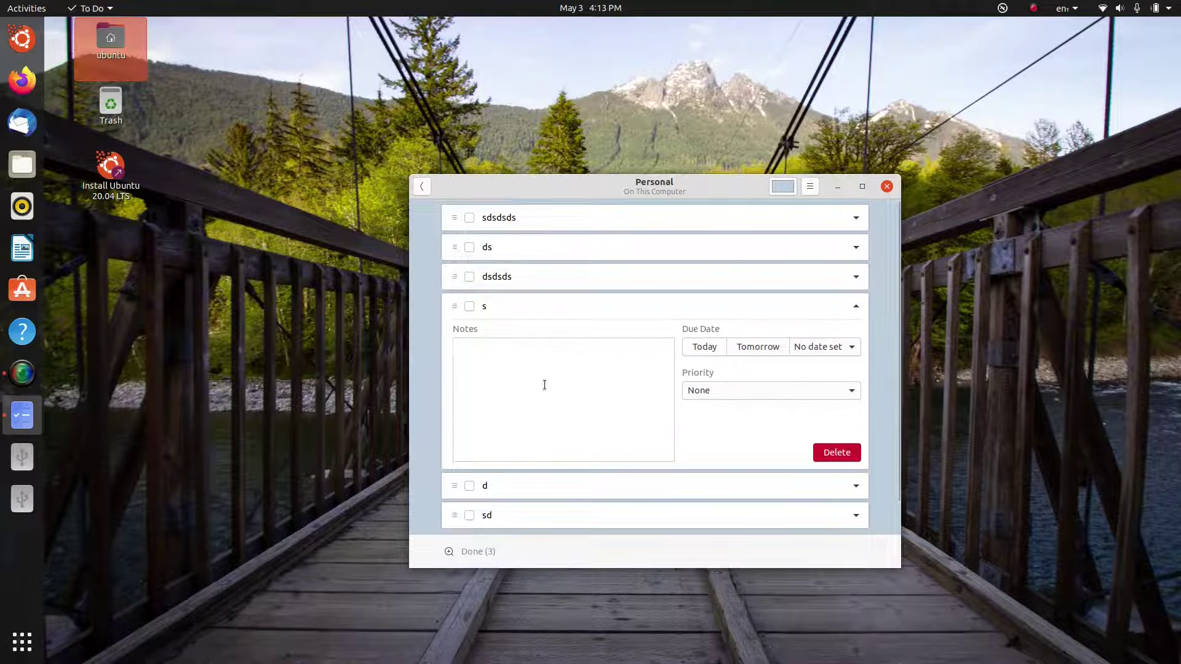
text(cffddfdf)
key(Escape)
click(757, 343)
click(752, 374)
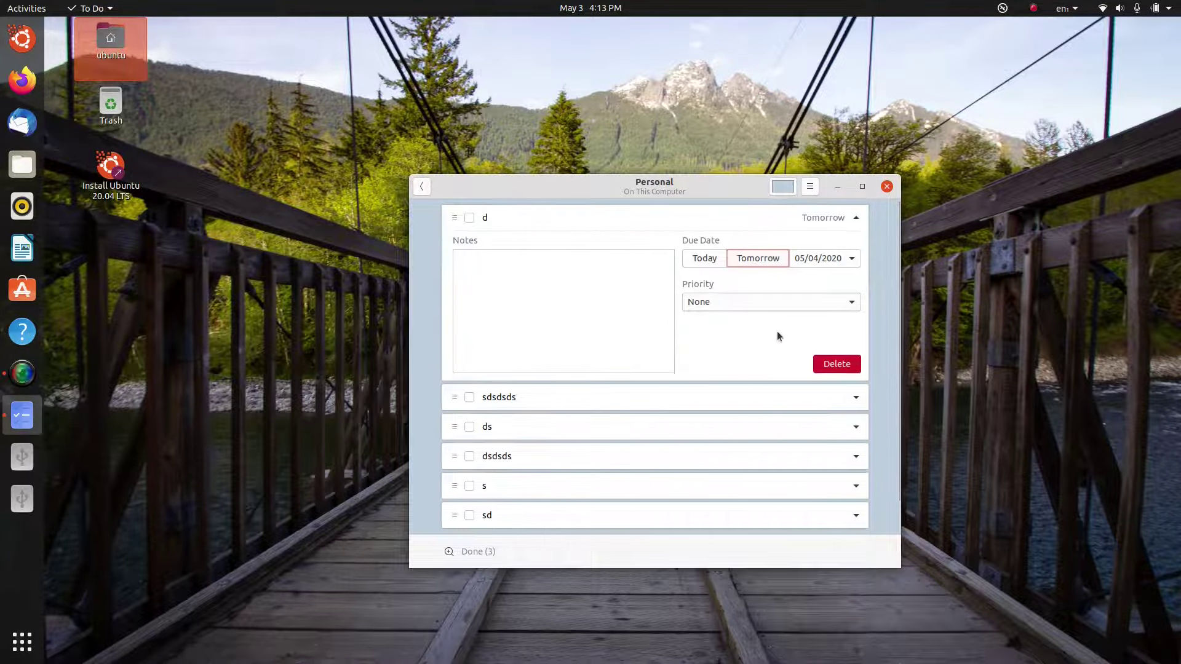
- Give task dsdsds the note dsfdsfsdfsd, the due date Today and High priority, and mark it as done
click(625, 461)
click(576, 390)
text(dsfdsfsdfsd)
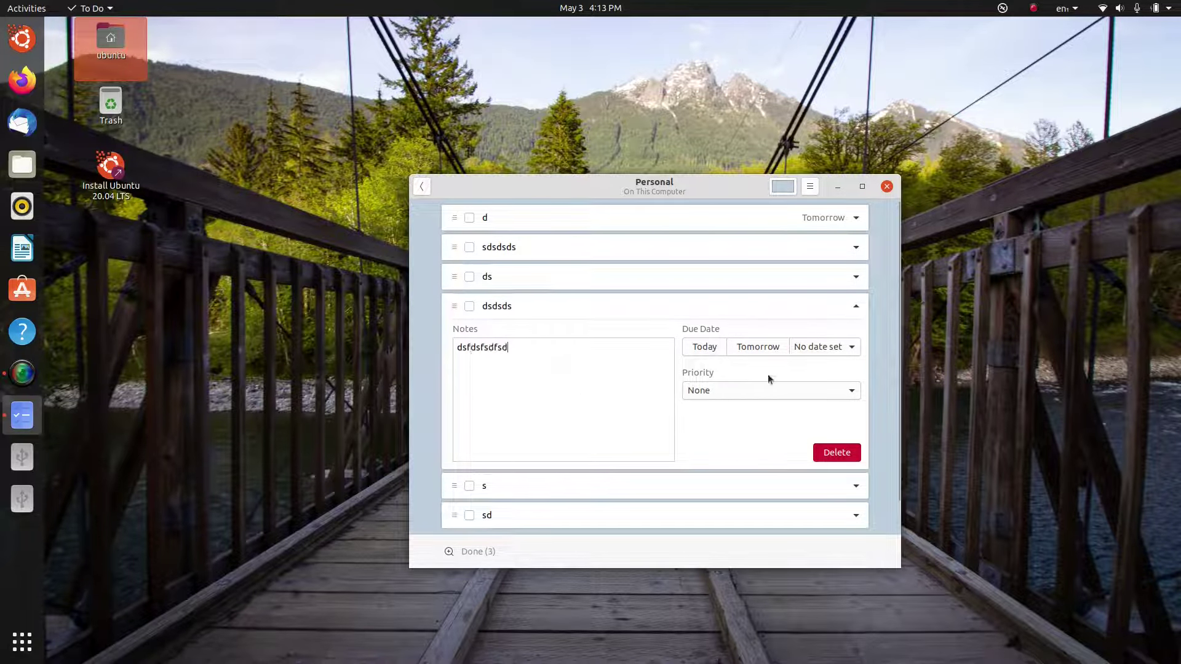
click(712, 348)
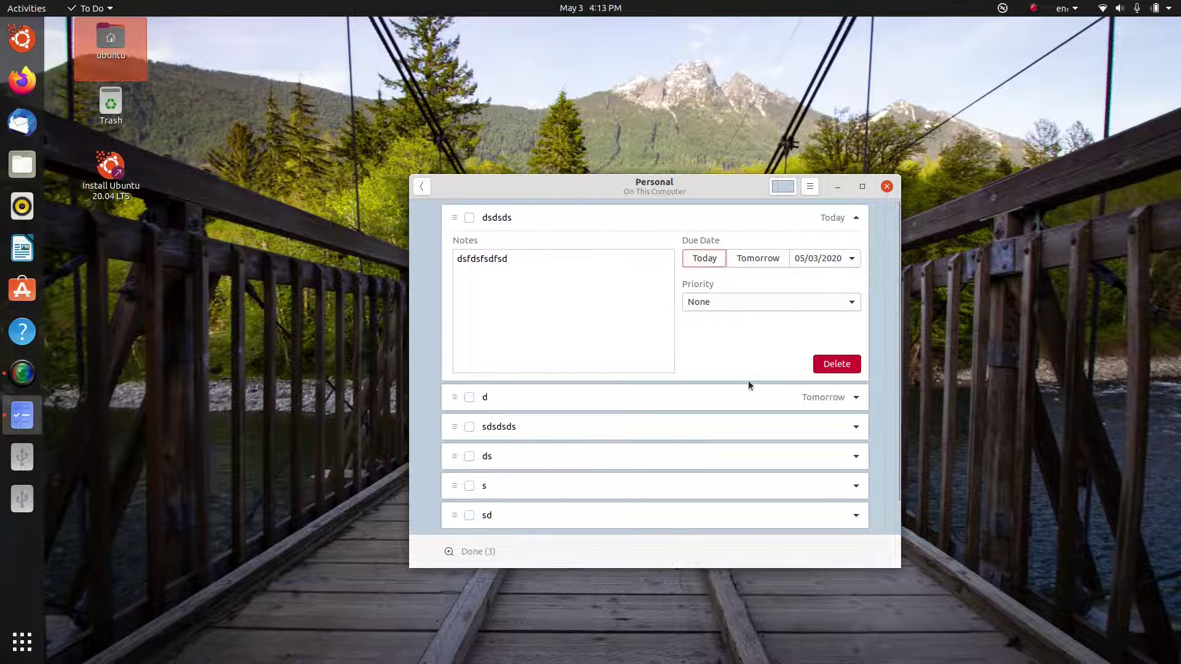
click(714, 302)
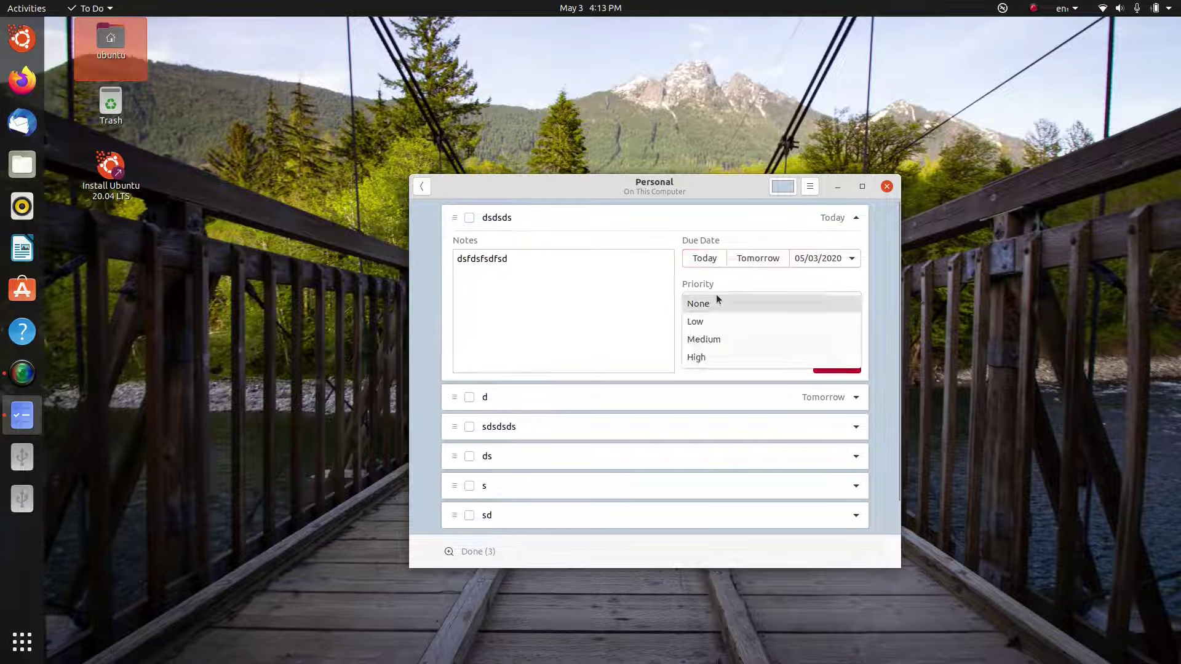
click(712, 356)
click(460, 219)
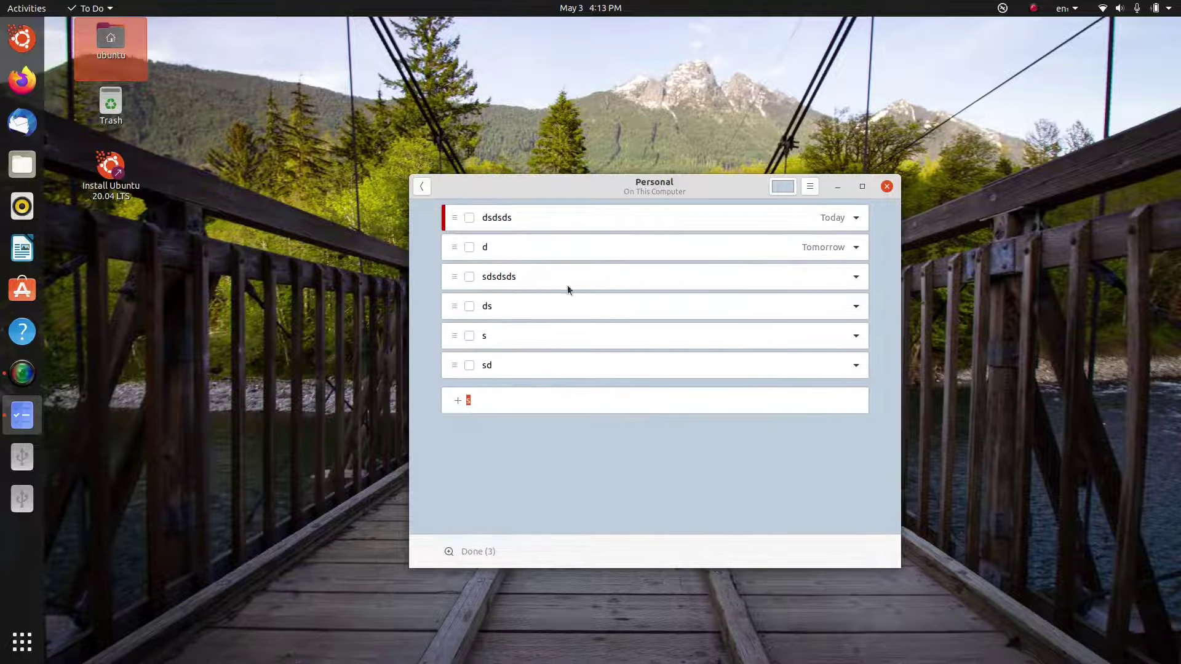
click(467, 223)
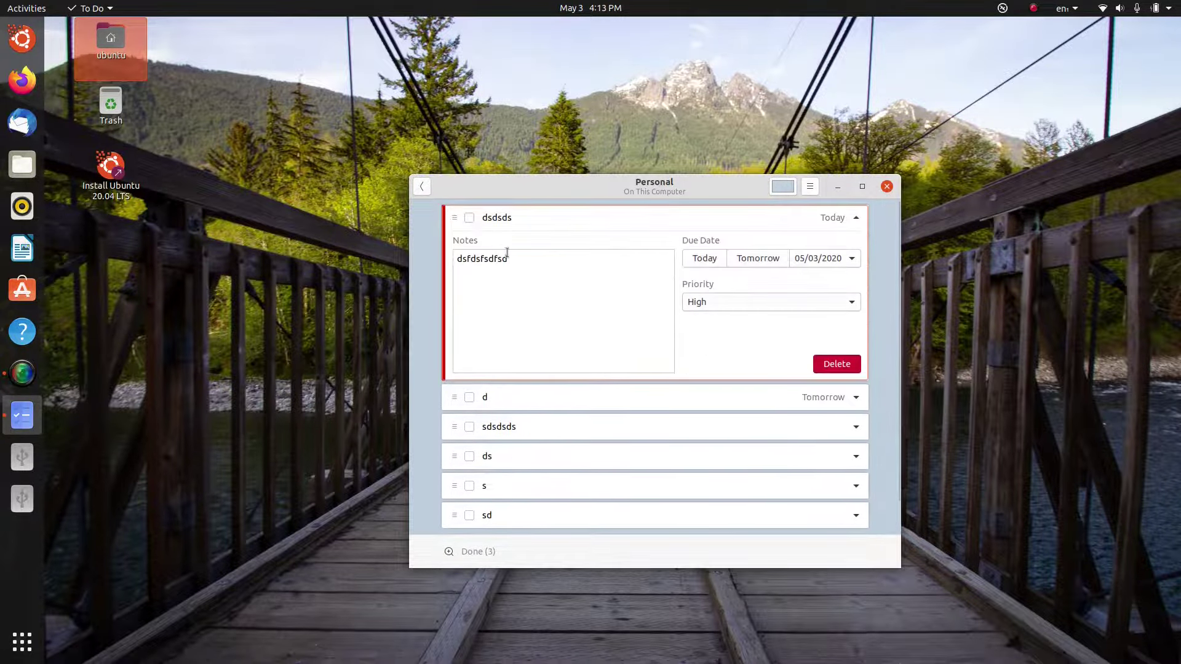
click(467, 218)
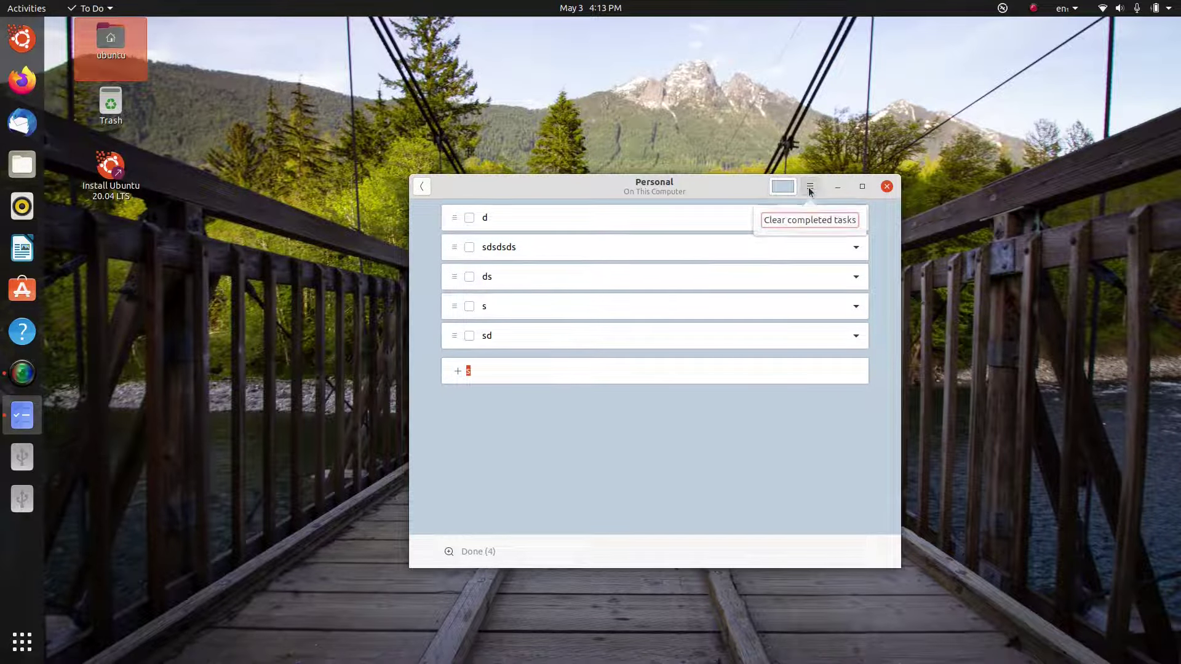
- Review the Scheduled and Today task views and close To Do
click(423, 187)
click(627, 188)
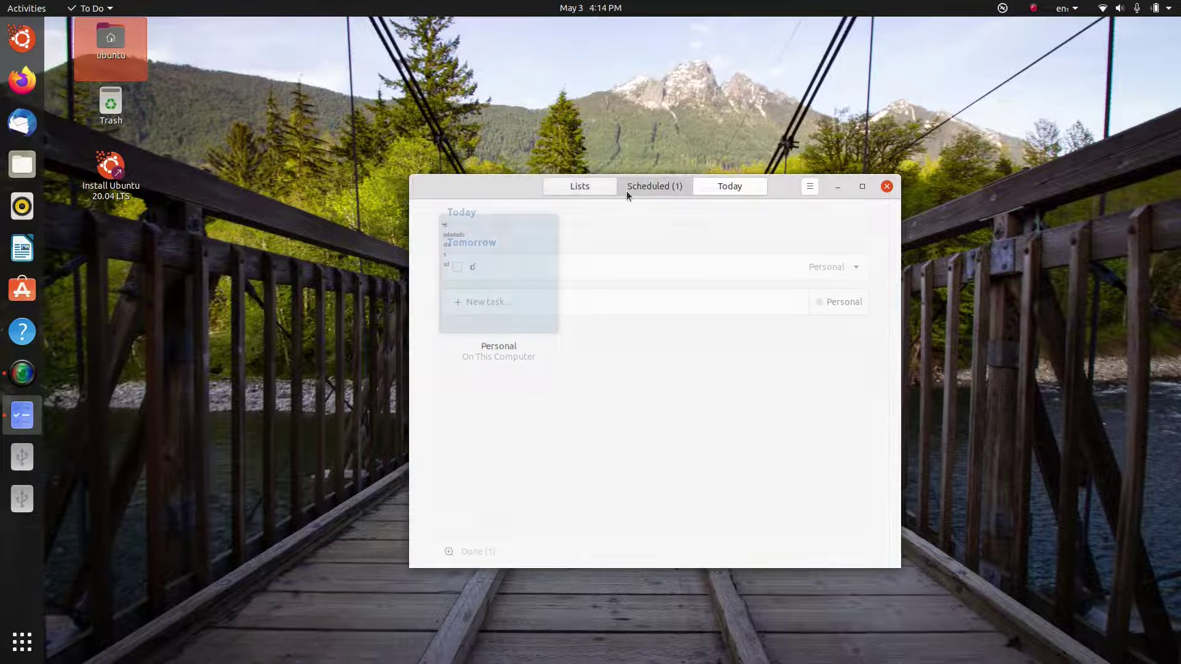
click(727, 187)
click(886, 187)
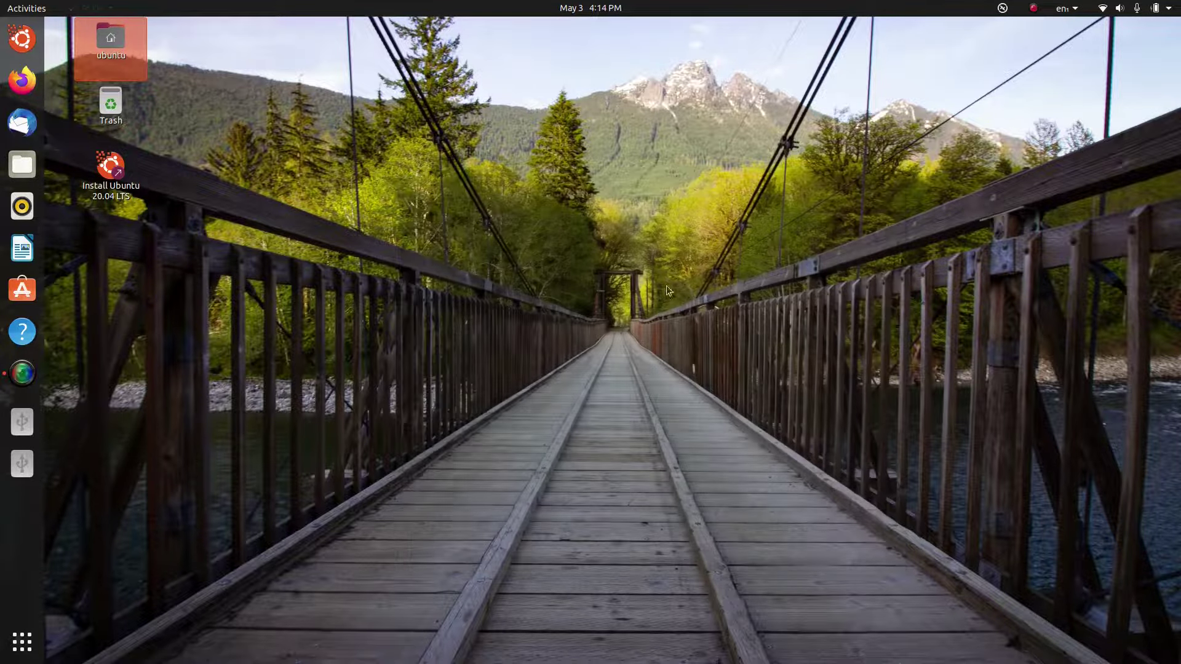
- Launch Ubuntu Software from the applications overview and look through the installed applications
click(22, 642)
scroll(615, 501, down, 1)
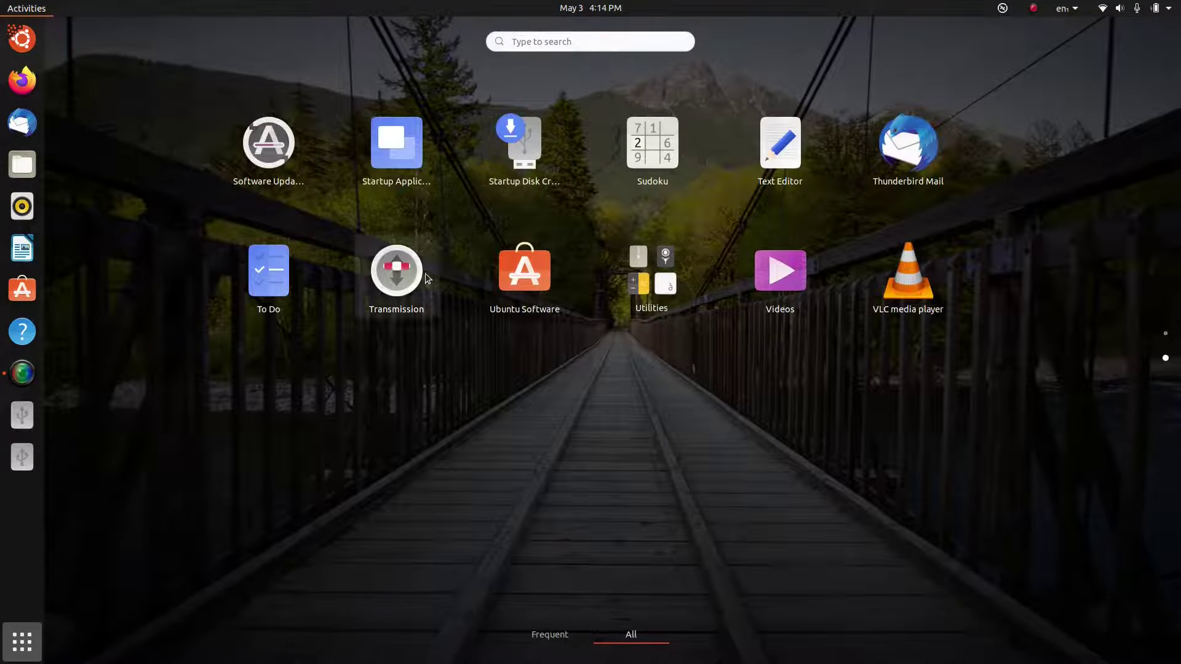
click(504, 262)
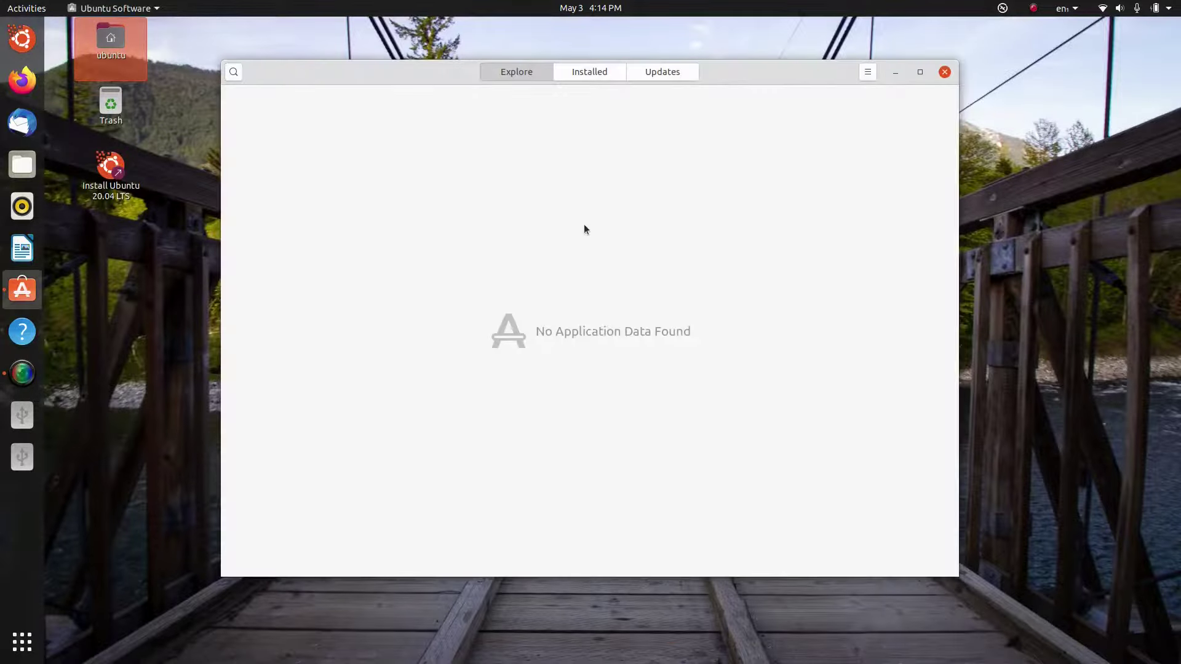
click(868, 72)
click(868, 72)
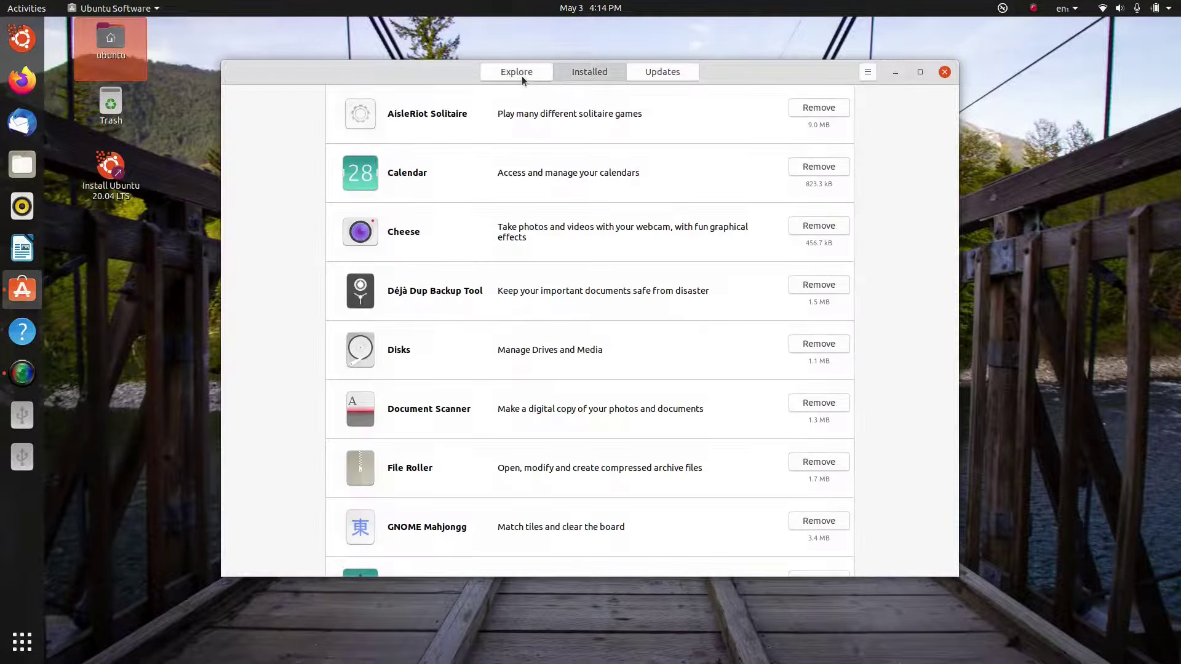
- Check the Updates and Explore pages of the software store and quit it
click(671, 74)
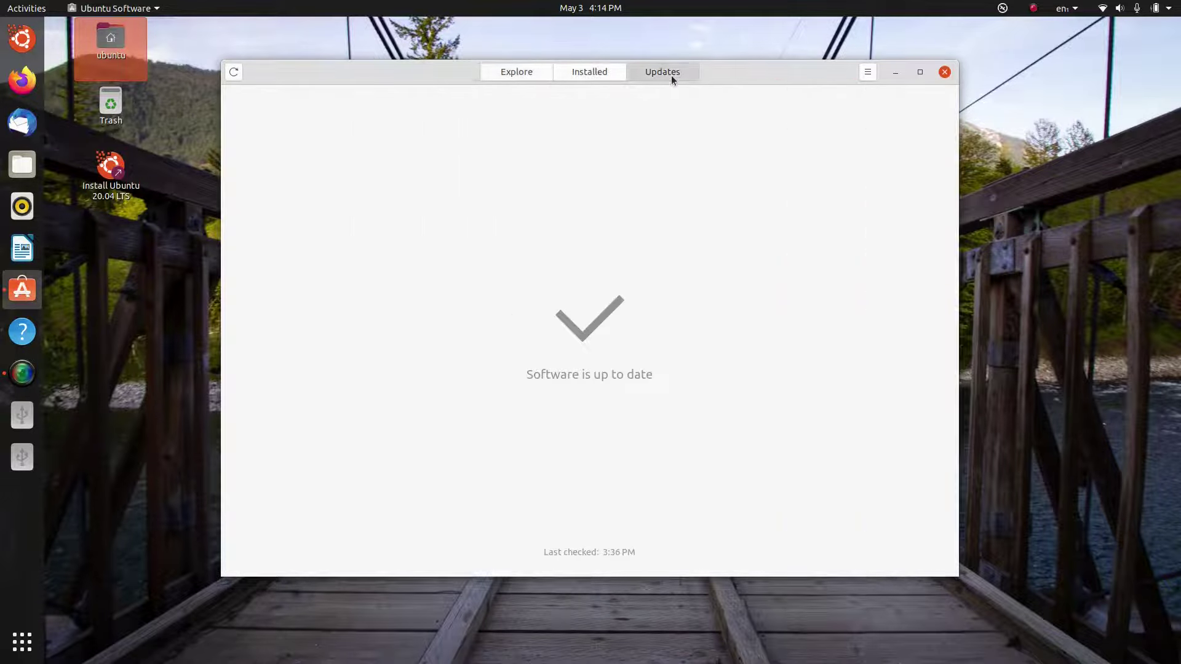
click(518, 75)
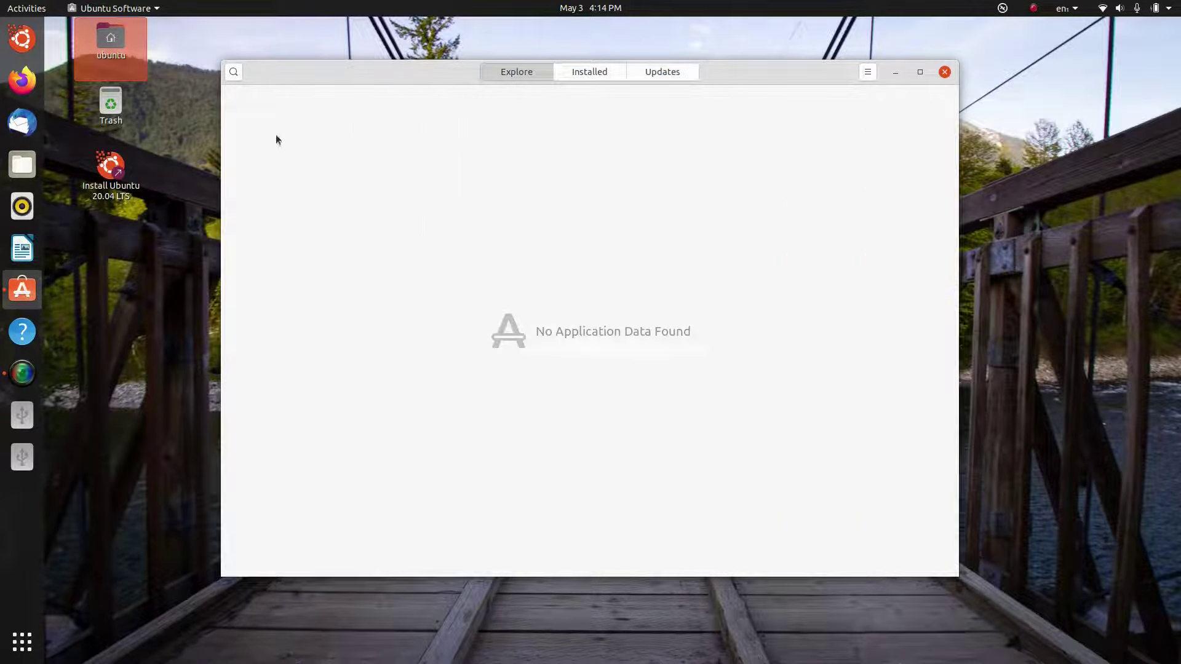
click(120, 8)
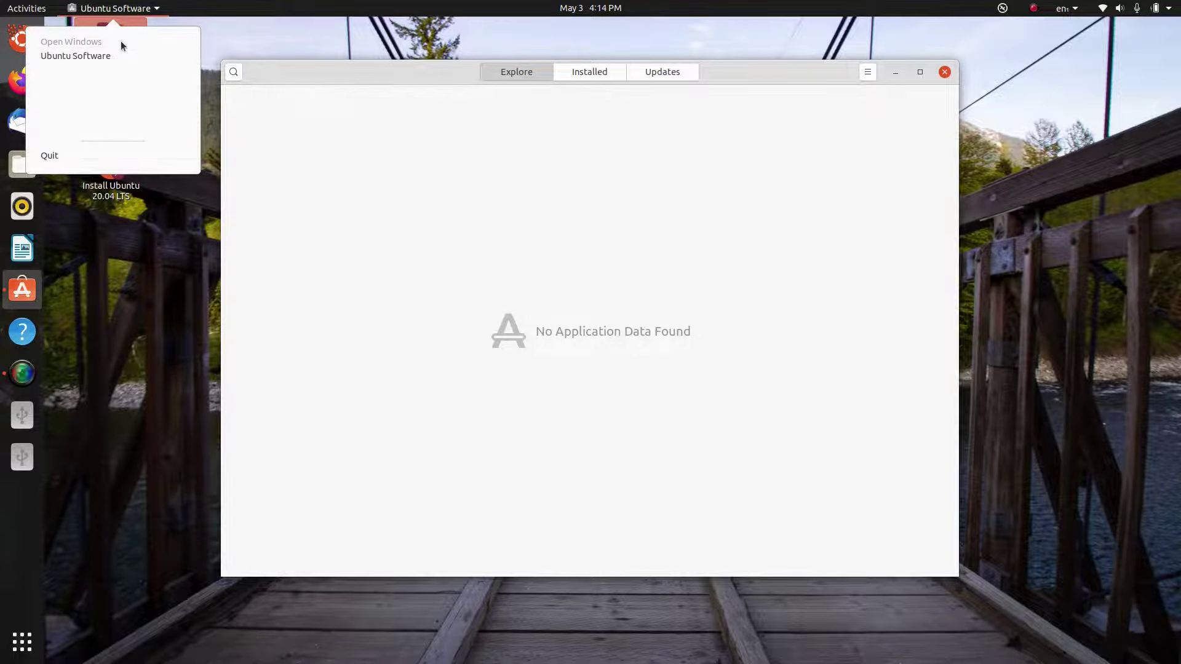
click(90, 156)
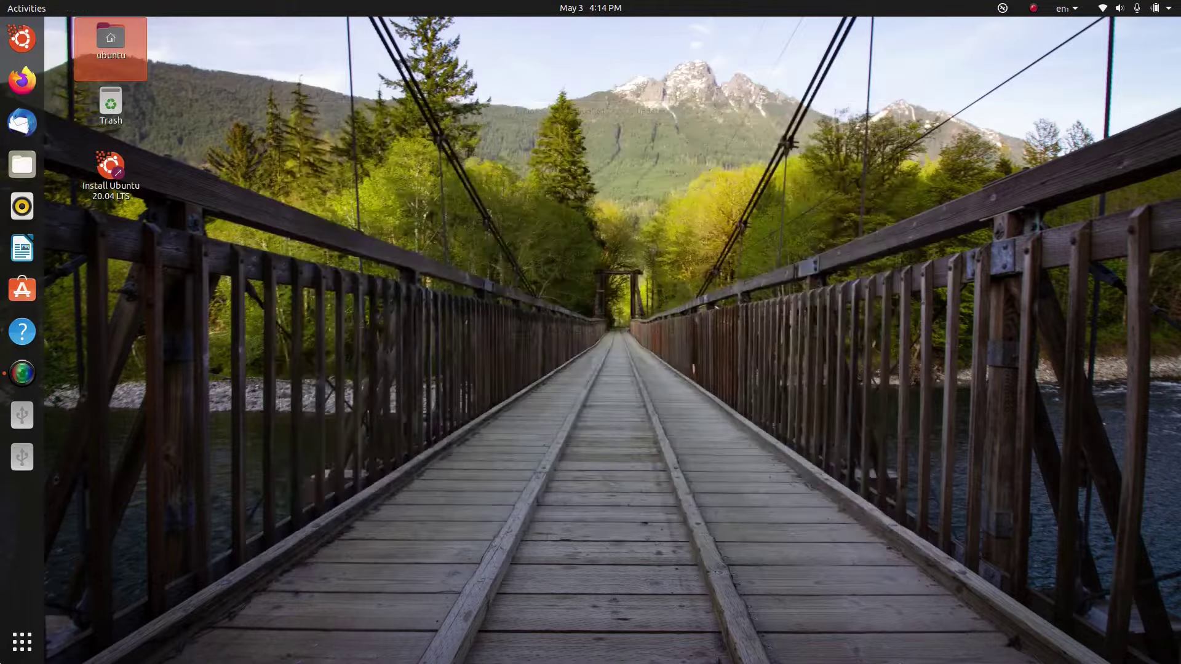
- Launch Calculator from the Utilities folder of the applications overview and move its window toward the middle of the desktop
click(22, 657)
scroll(634, 460, down, 1)
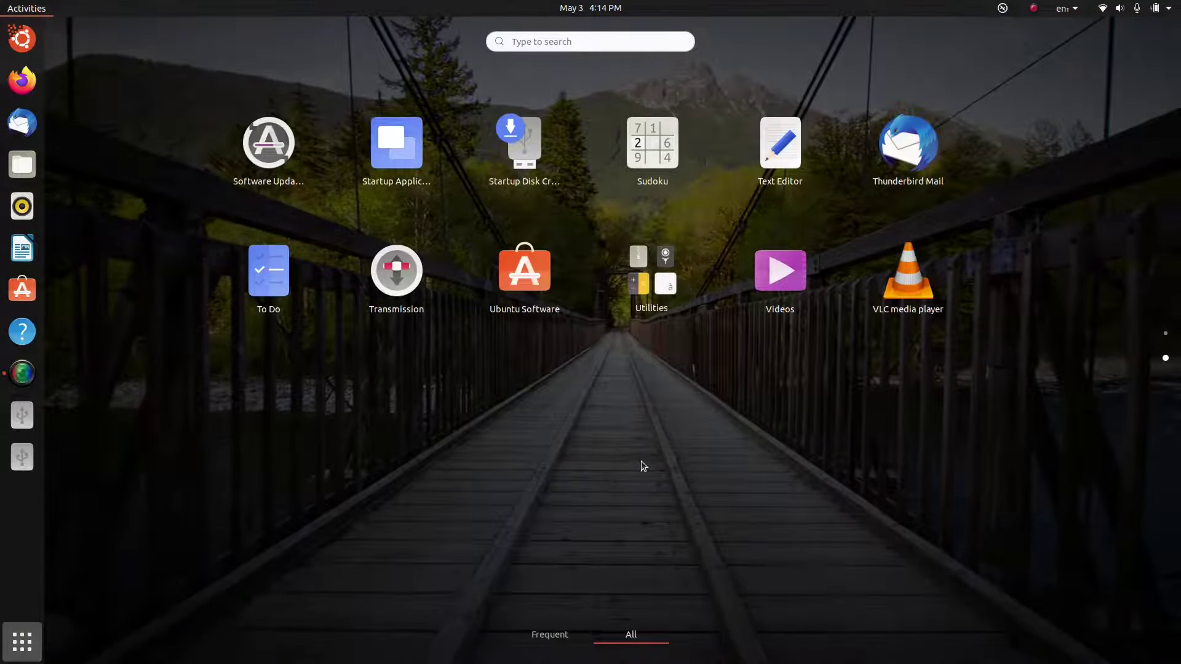
click(668, 268)
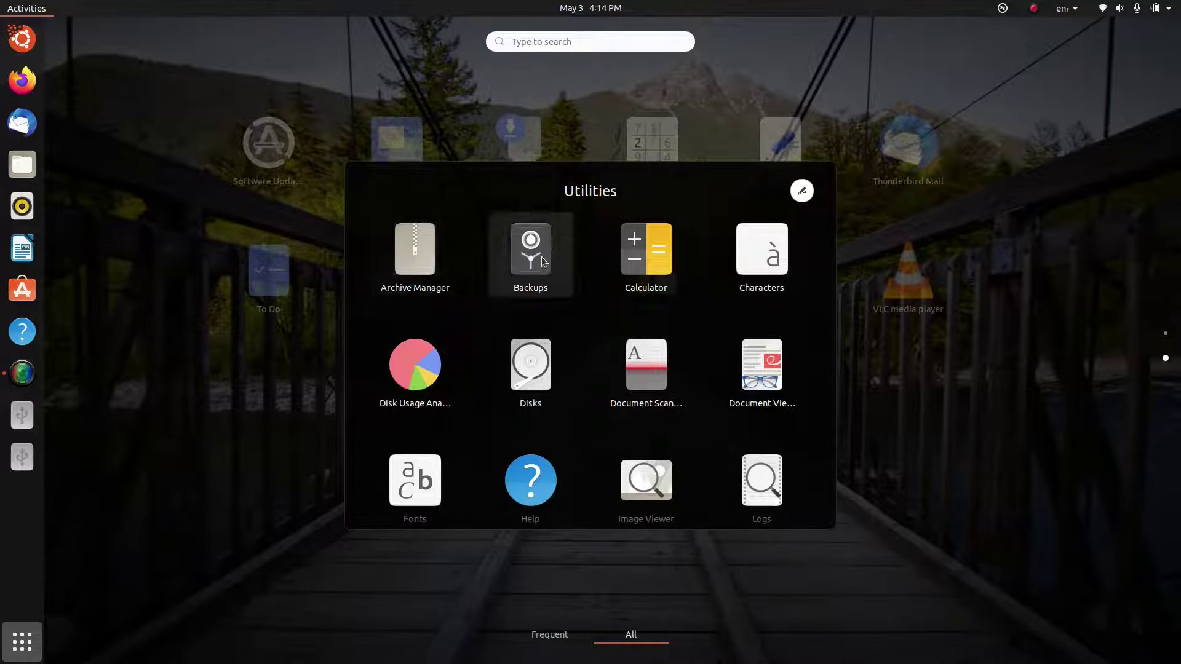
click(650, 274)
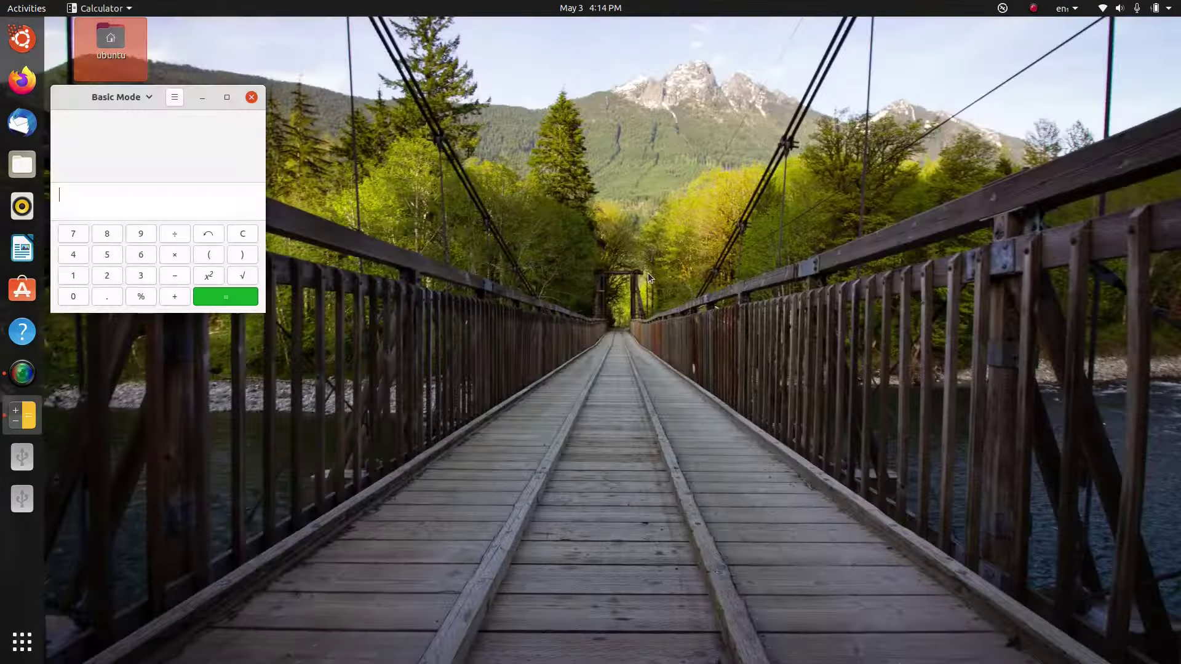
drag(74, 94, 403, 151)
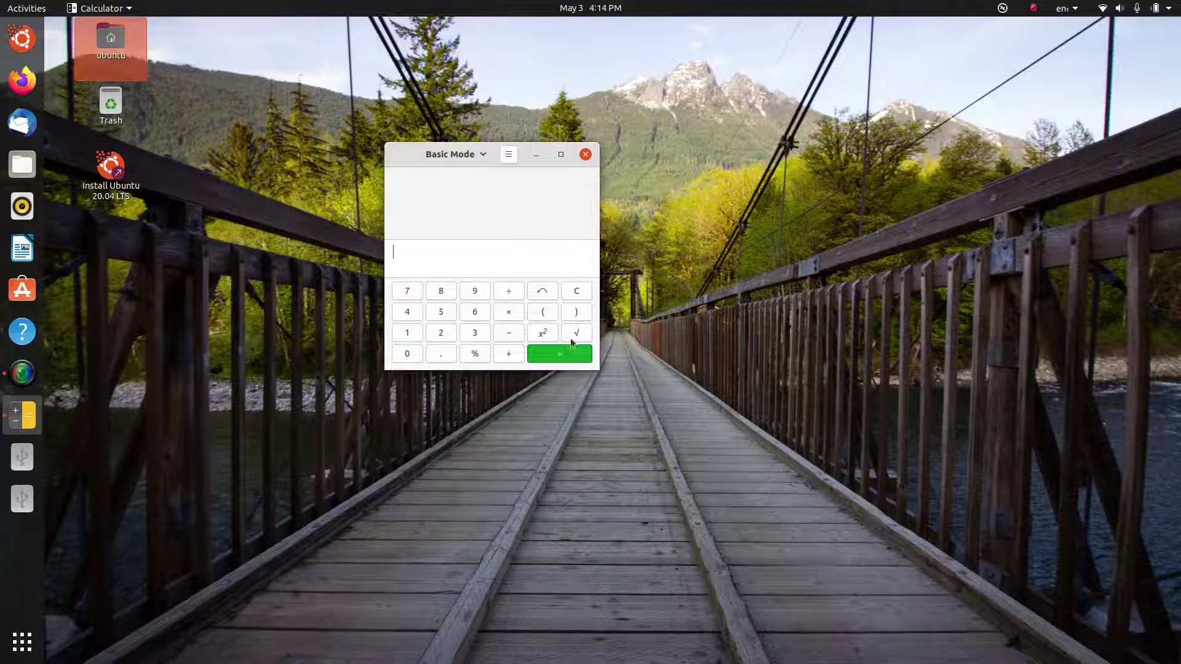
- Switch the calculator through Keyboard, Programming and Advanced modes, and quit it
click(471, 159)
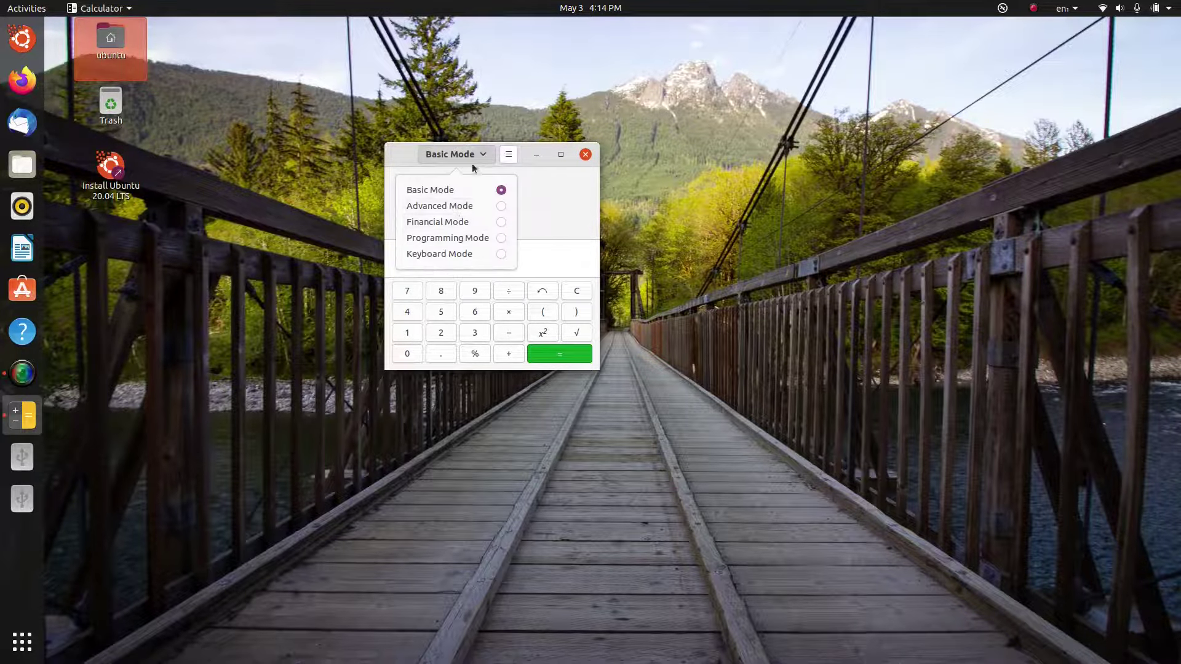
click(486, 255)
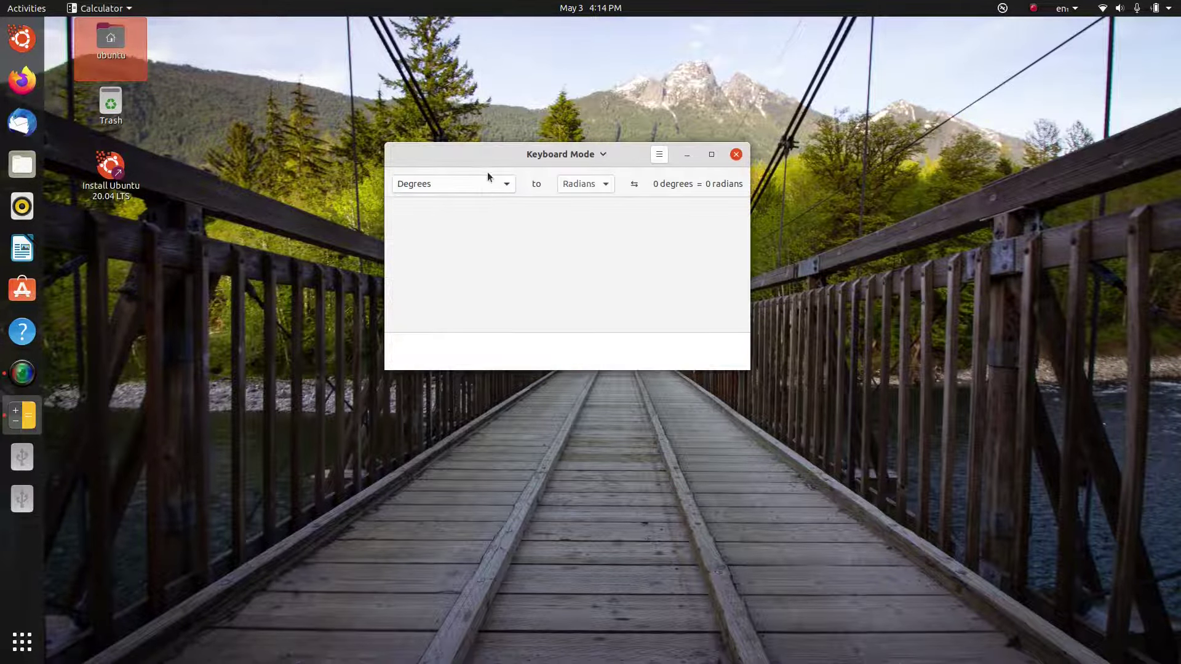
click(587, 155)
click(582, 236)
click(569, 156)
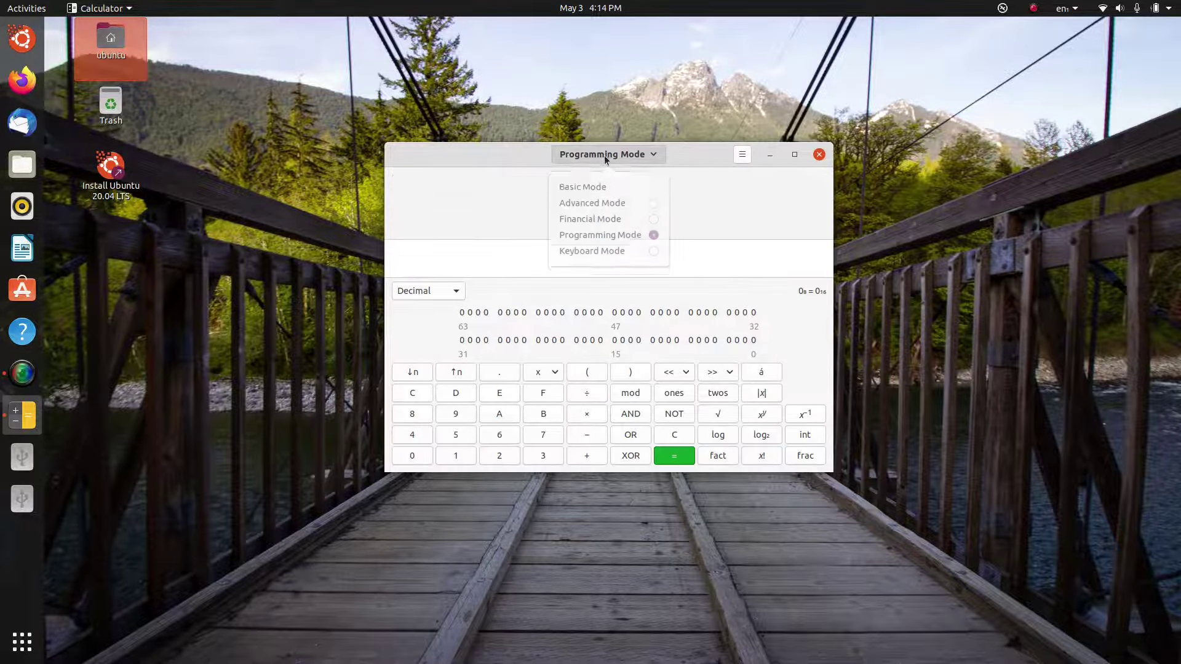
click(617, 208)
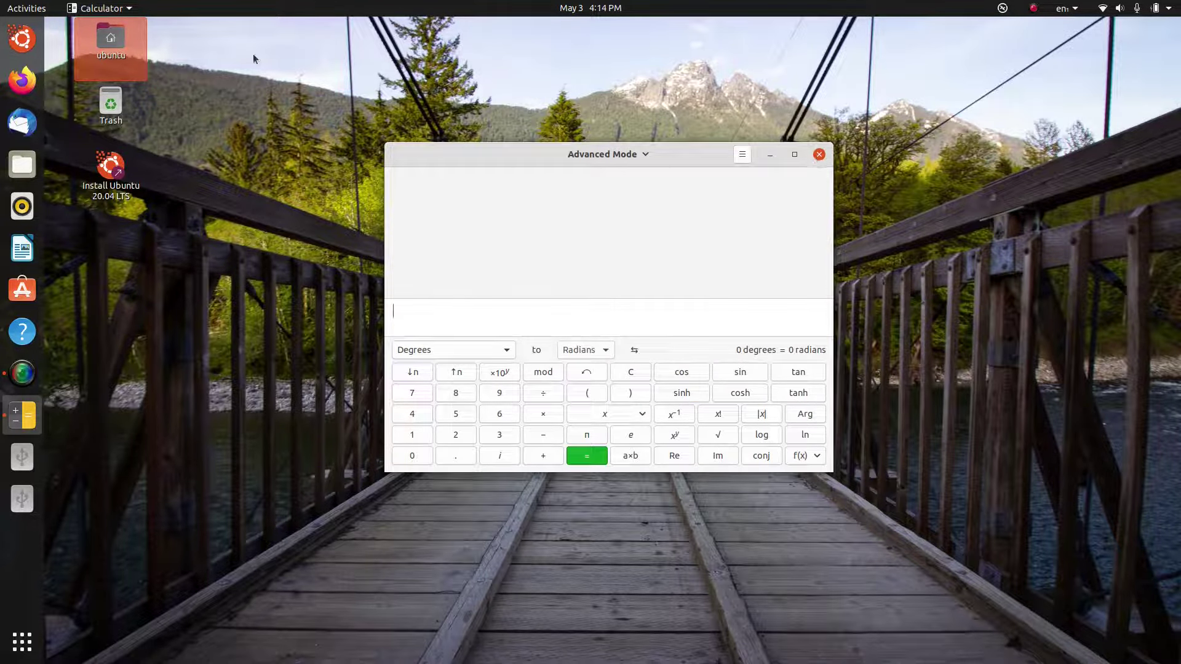
click(91, 9)
click(153, 190)
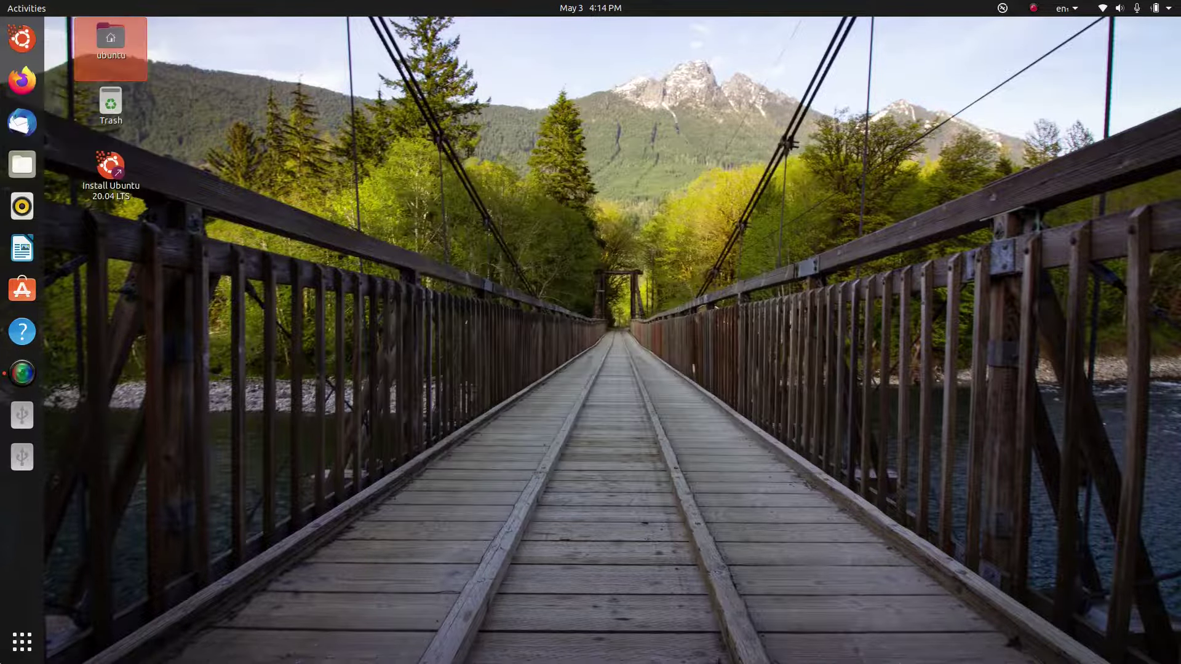
- Look into the Utilities folder, launch Ubuntu Software again and quit the background applet in the system tray
click(9, 658)
scroll(606, 444, down, 1)
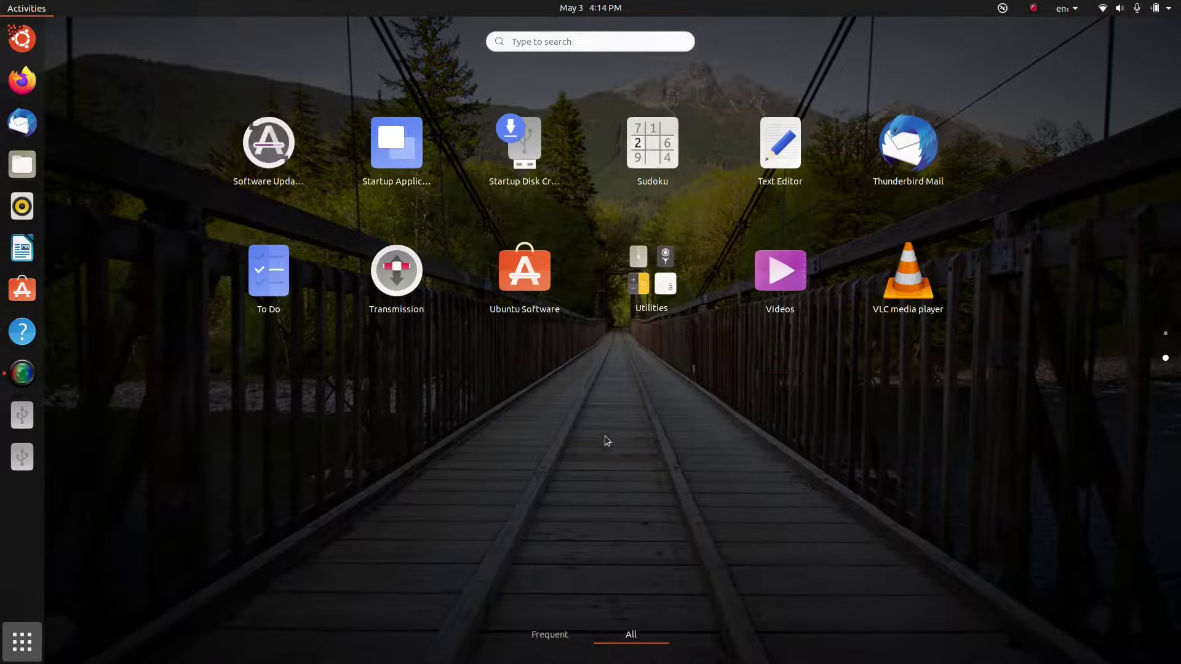
click(652, 270)
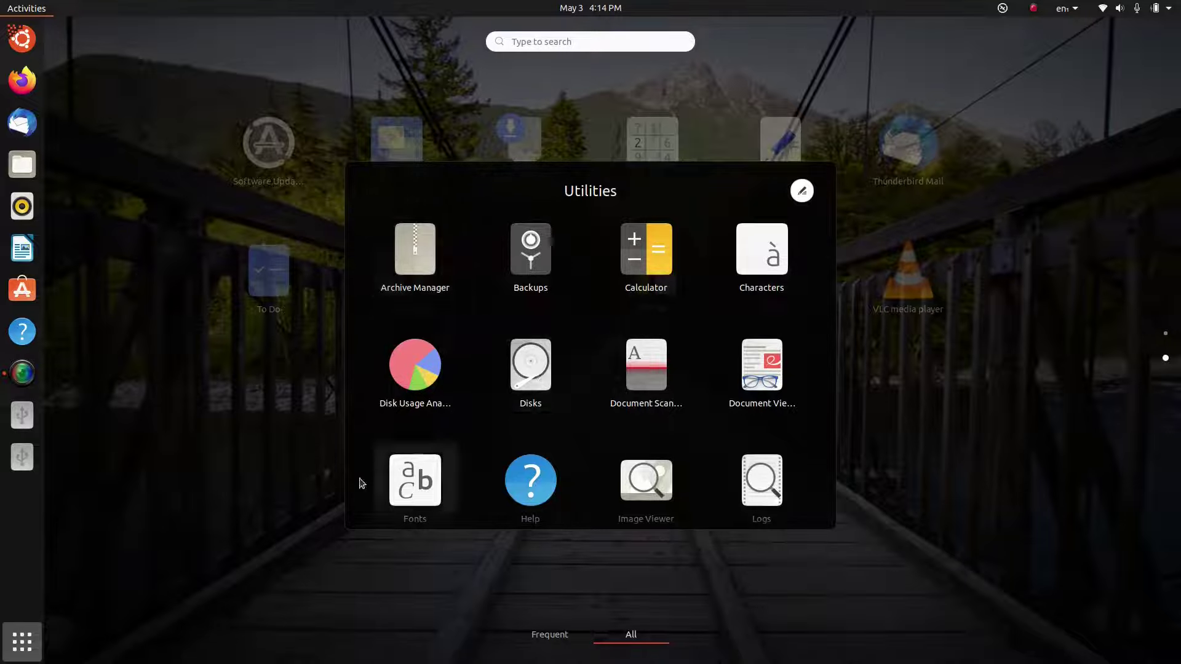
click(258, 427)
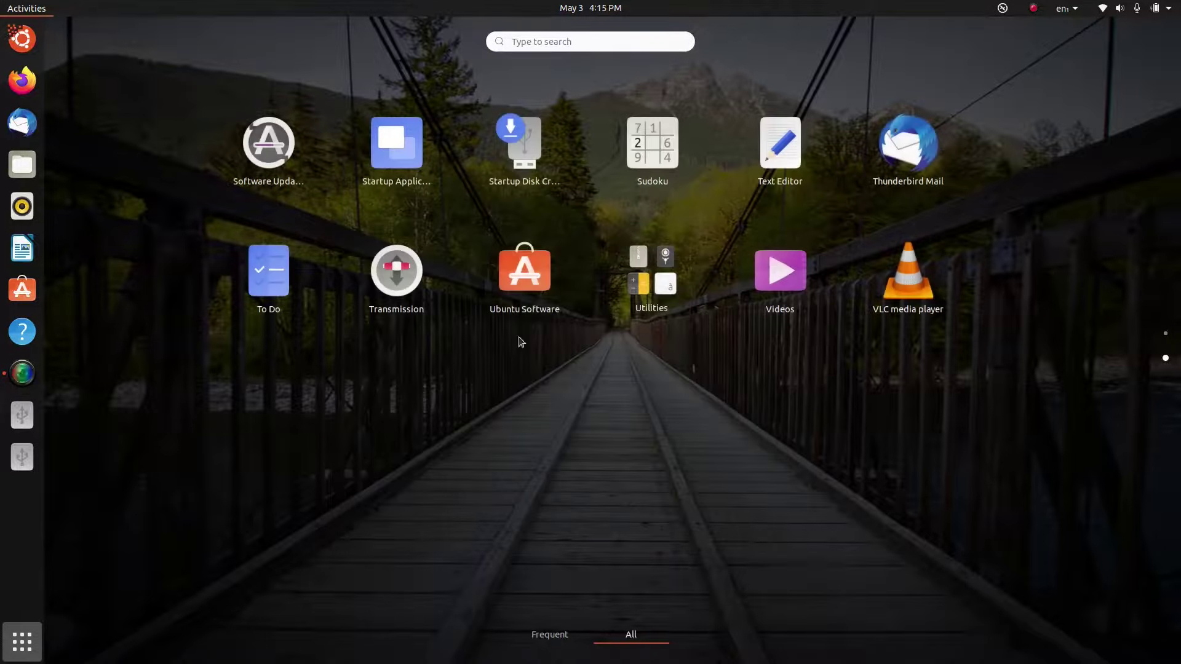
click(523, 266)
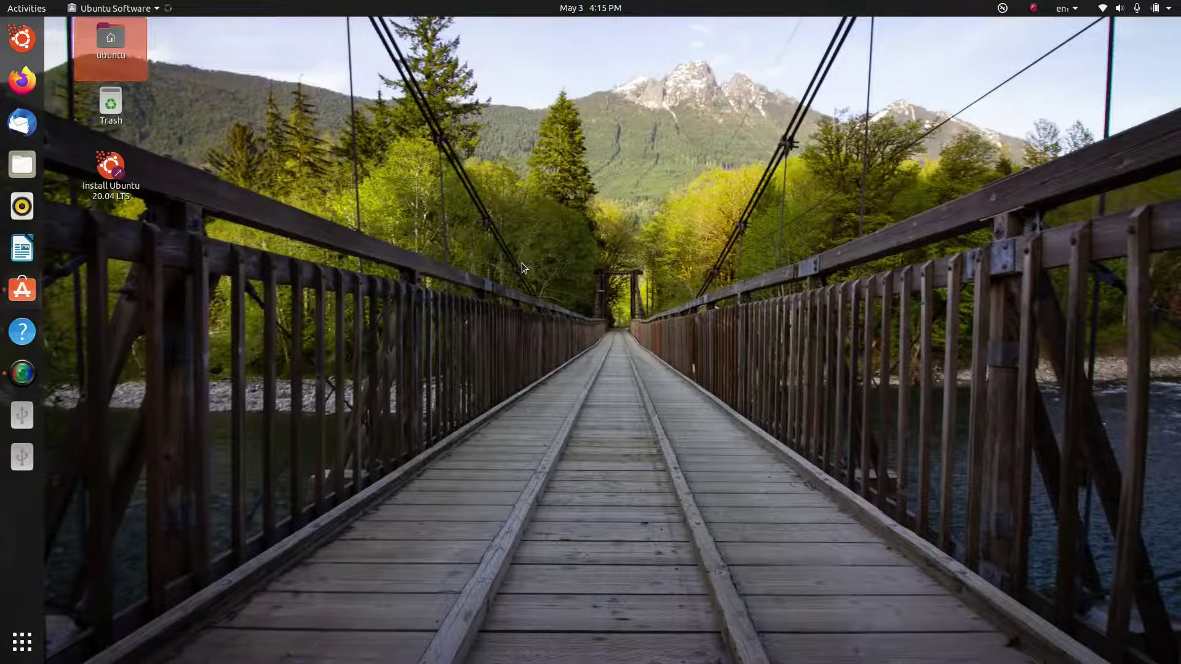
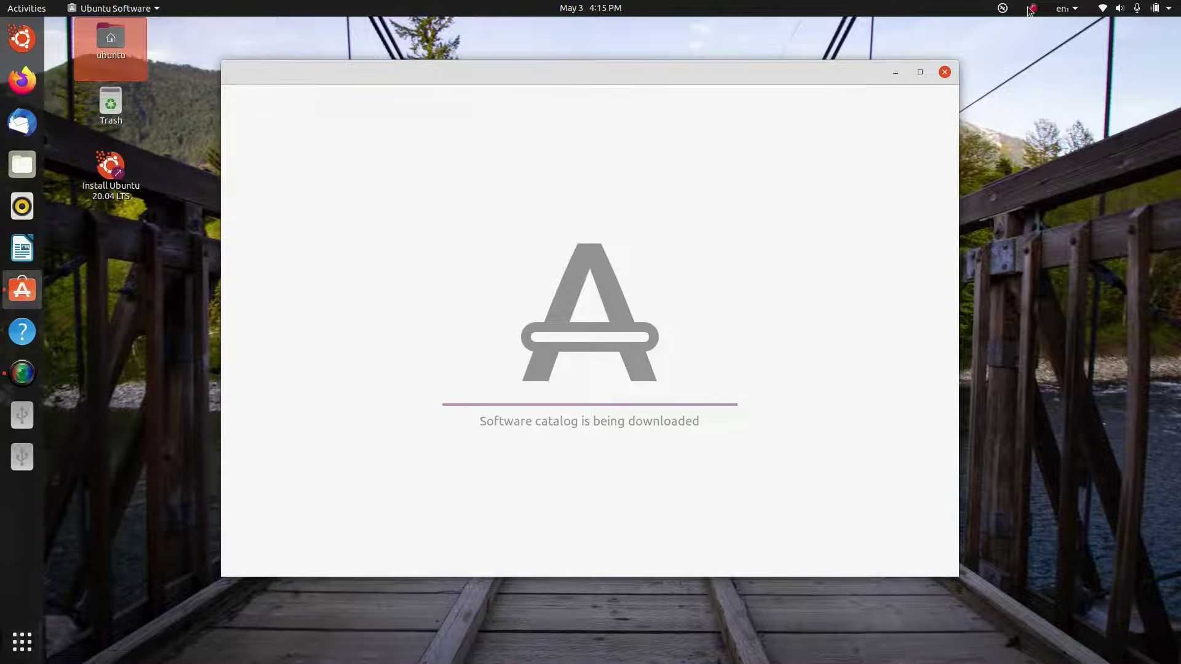
click(1003, 8)
click(1008, 166)
- Look through the Utilities applications, launch System Monitor and move its window clear of the software store's upper area
click(15, 655)
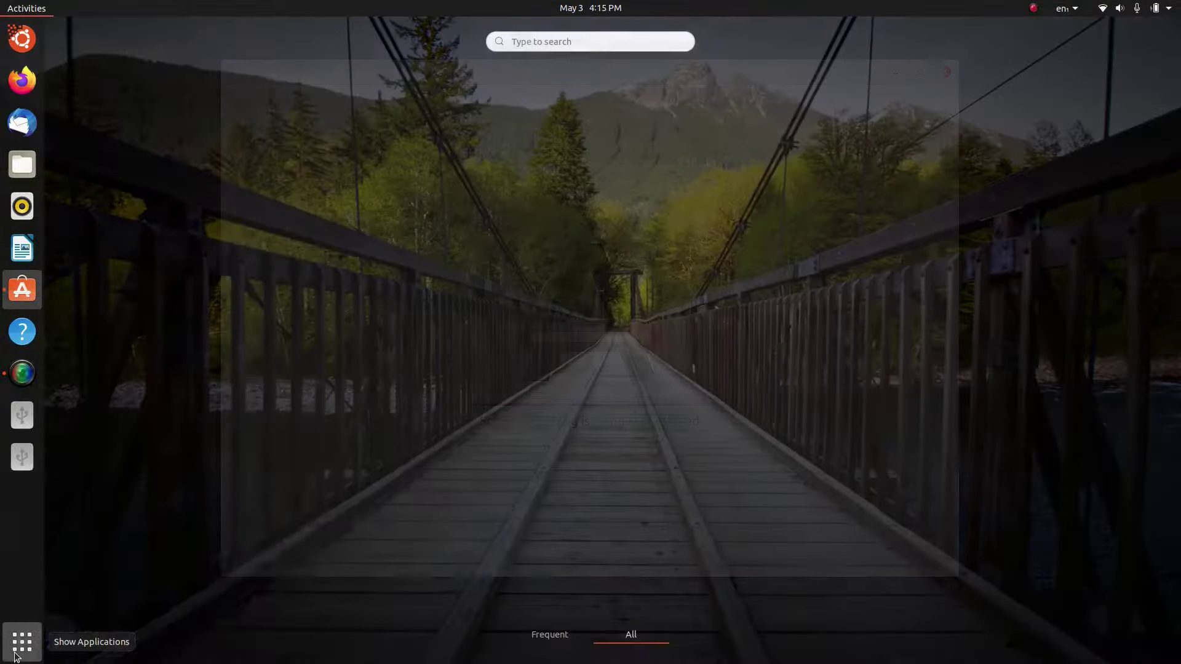
scroll(633, 453, down, 1)
scroll(630, 456, up, 1)
scroll(630, 455, down, 1)
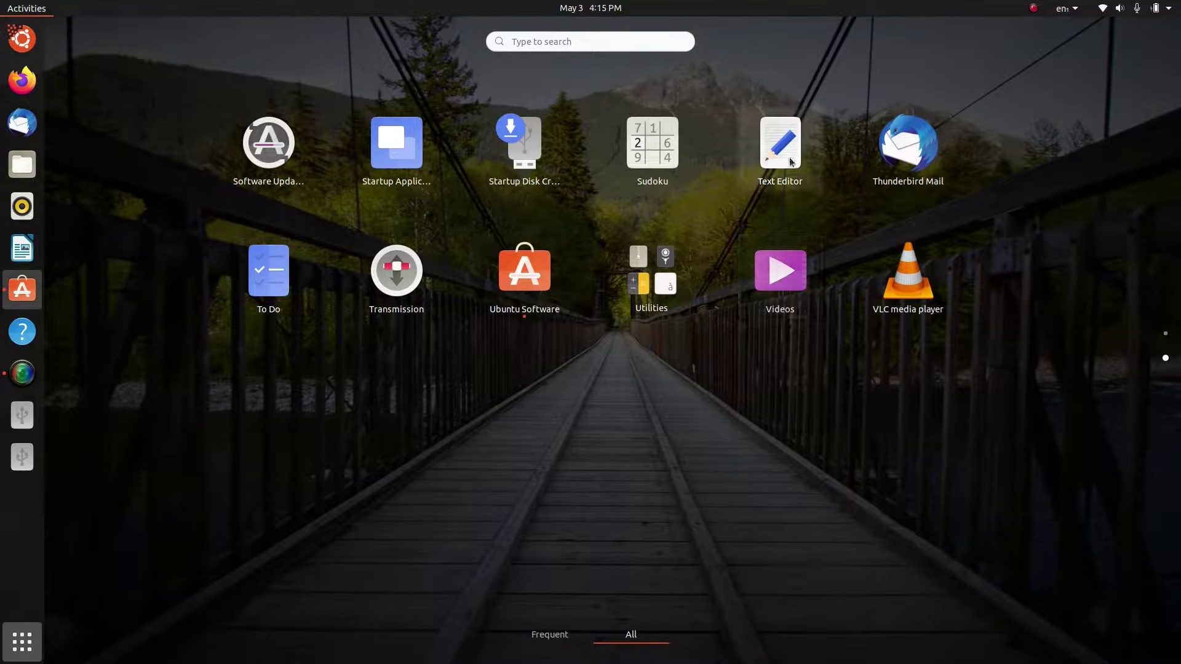
click(657, 277)
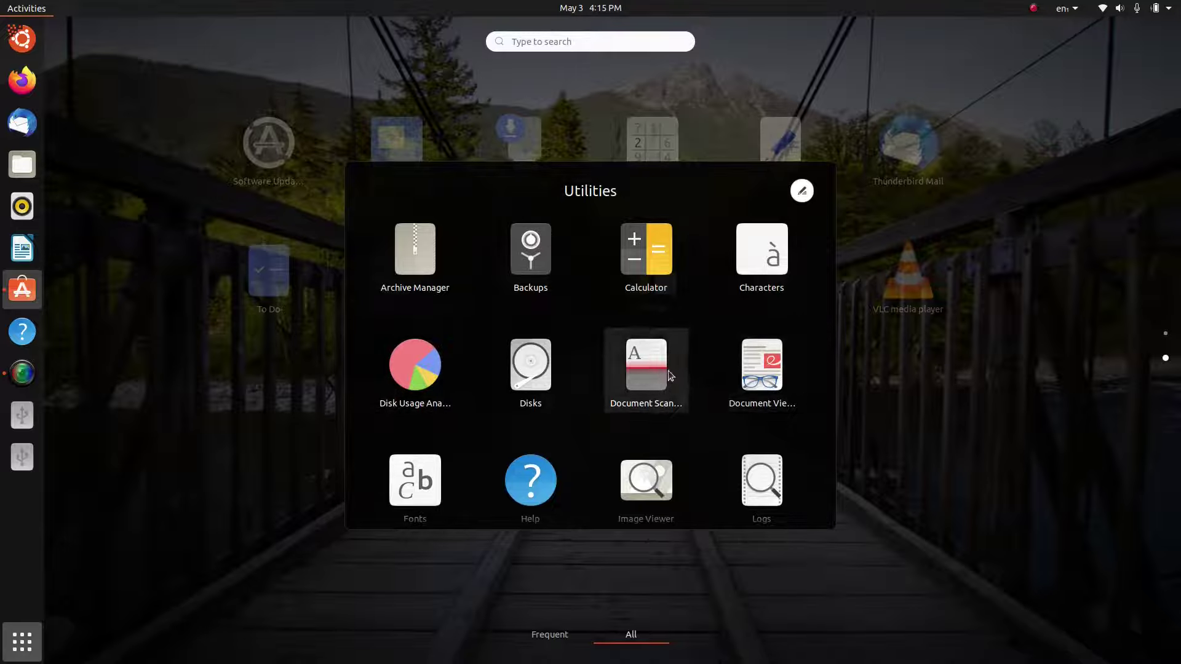
scroll(669, 375, down, 1)
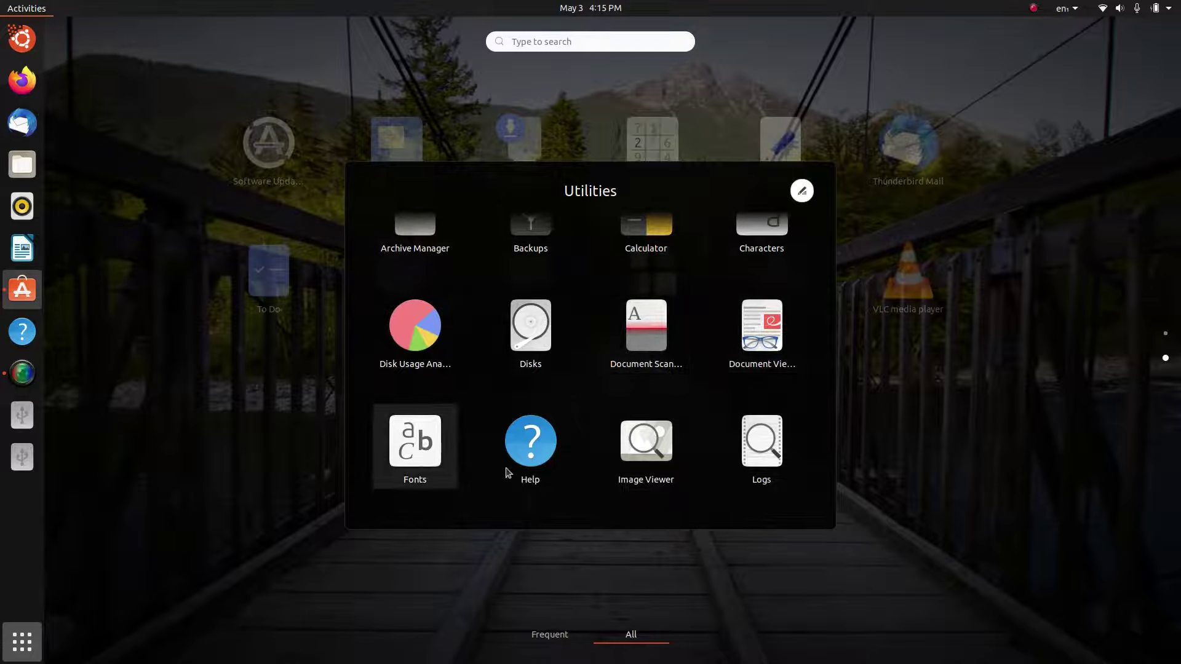
scroll(744, 454, down, 3)
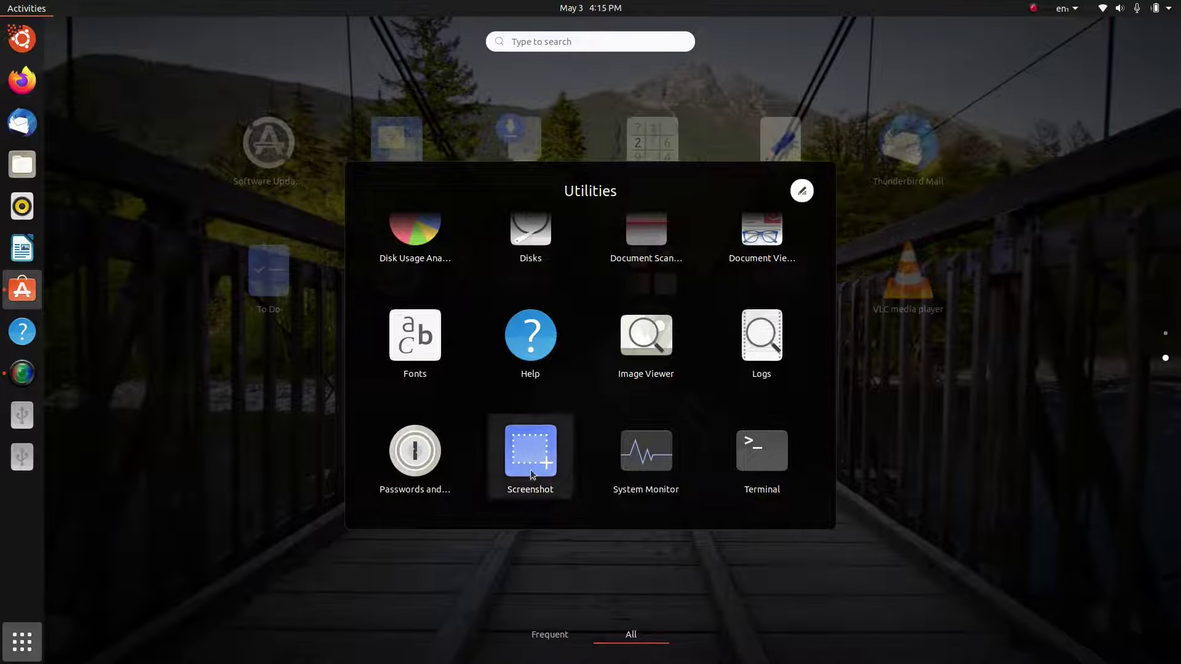
click(633, 451)
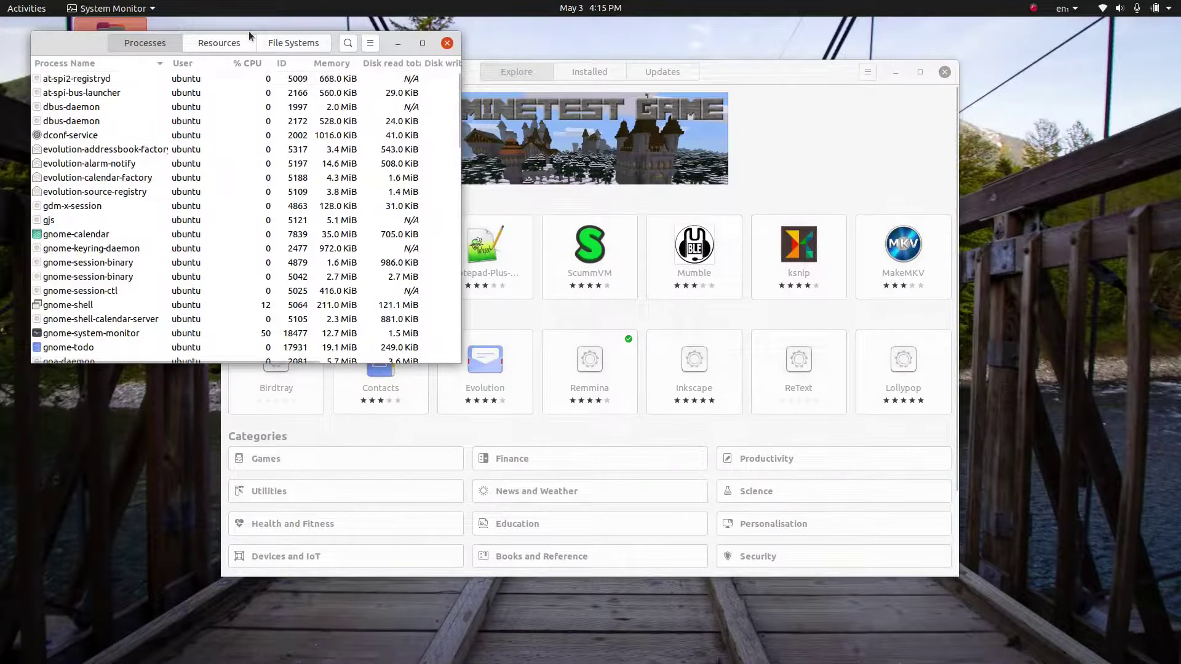
drag(249, 35, 947, 191)
- Review the Resources, File Systems and Processes views of System Monitor and its options, and close it
click(917, 199)
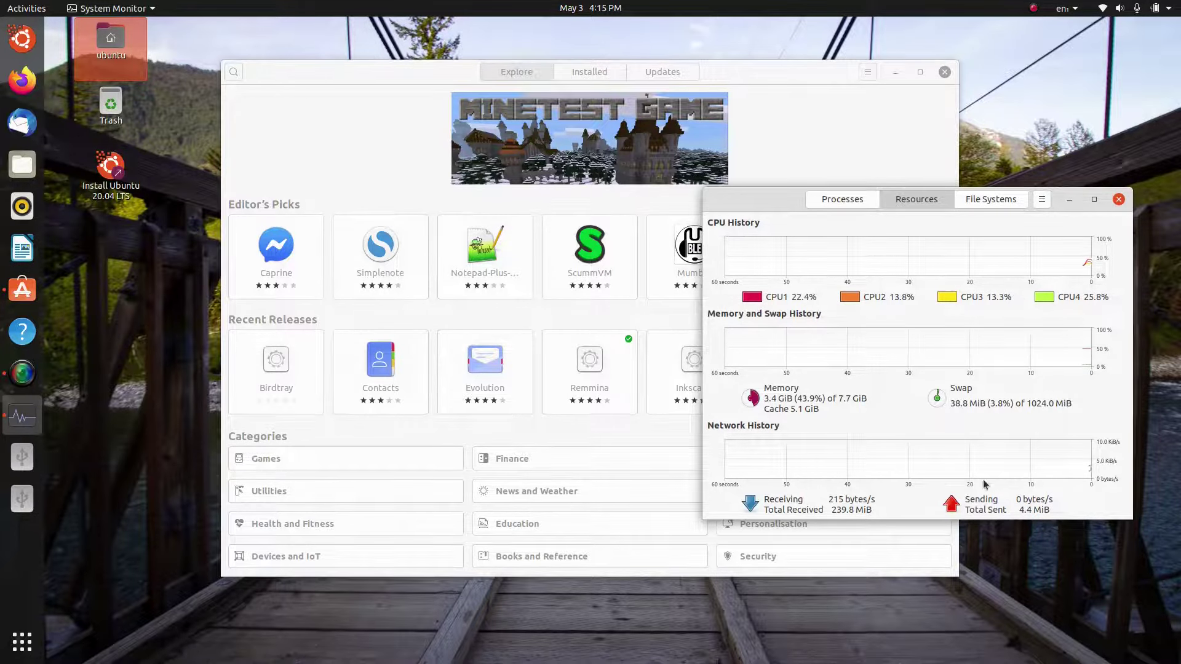
click(967, 200)
click(925, 200)
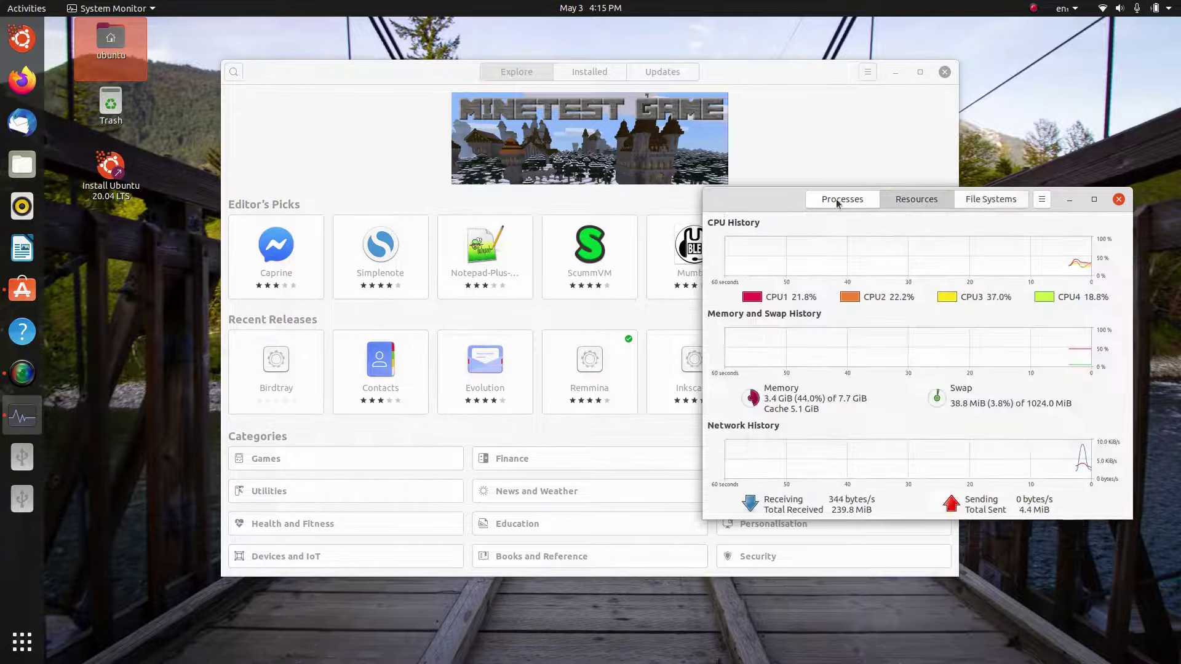
click(836, 198)
click(1042, 201)
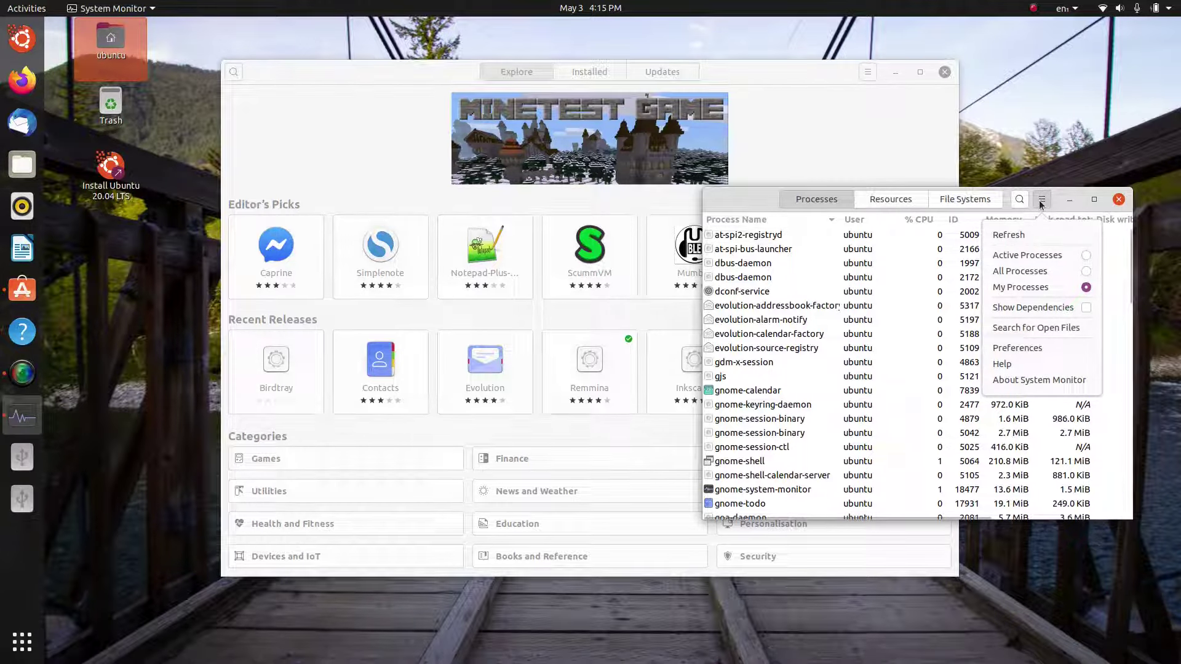
click(904, 199)
click(893, 199)
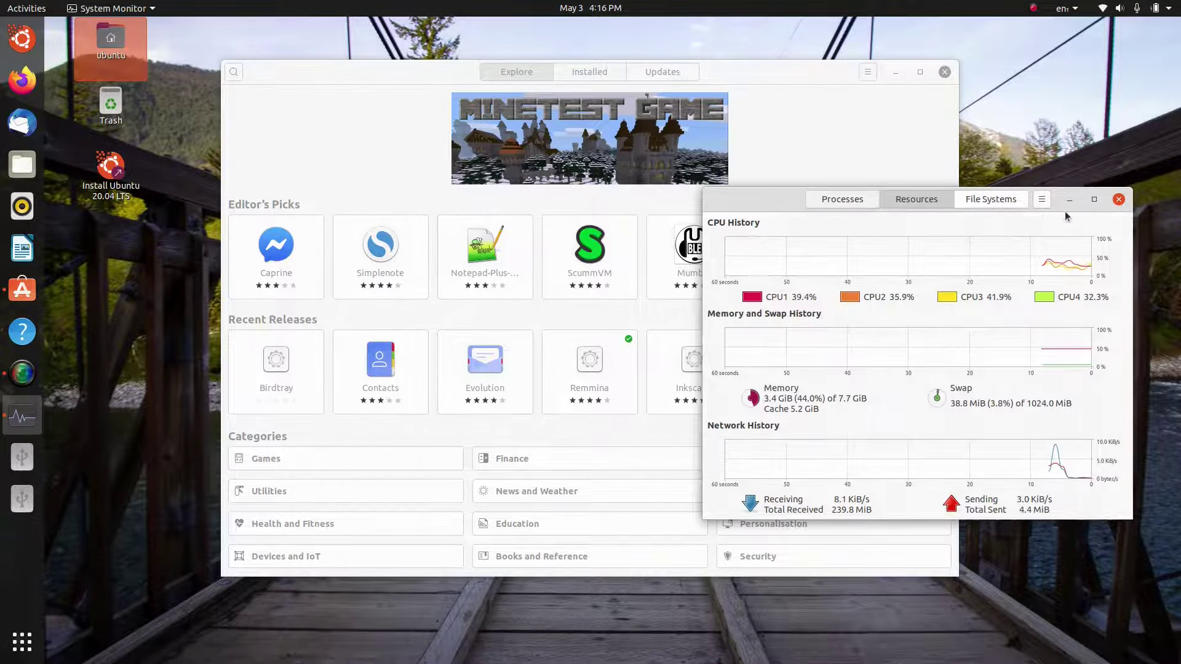
click(1118, 199)
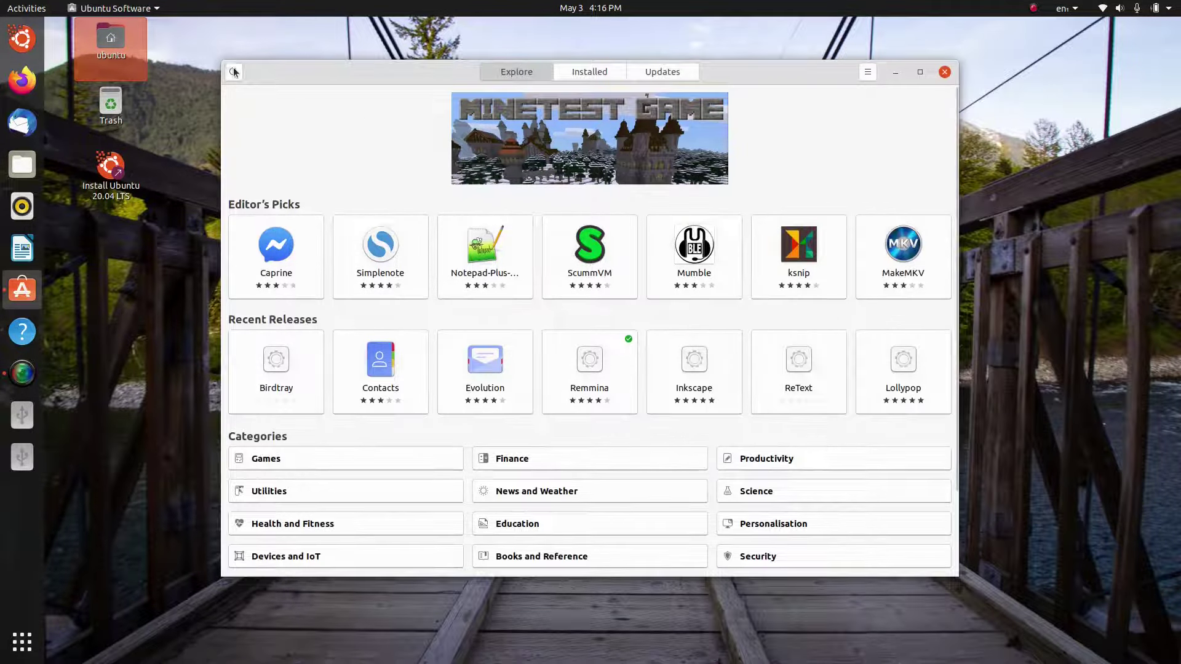
- Search the software store for p7zip and read through the P7Zip - Desktop description, details and reviews
click(234, 72)
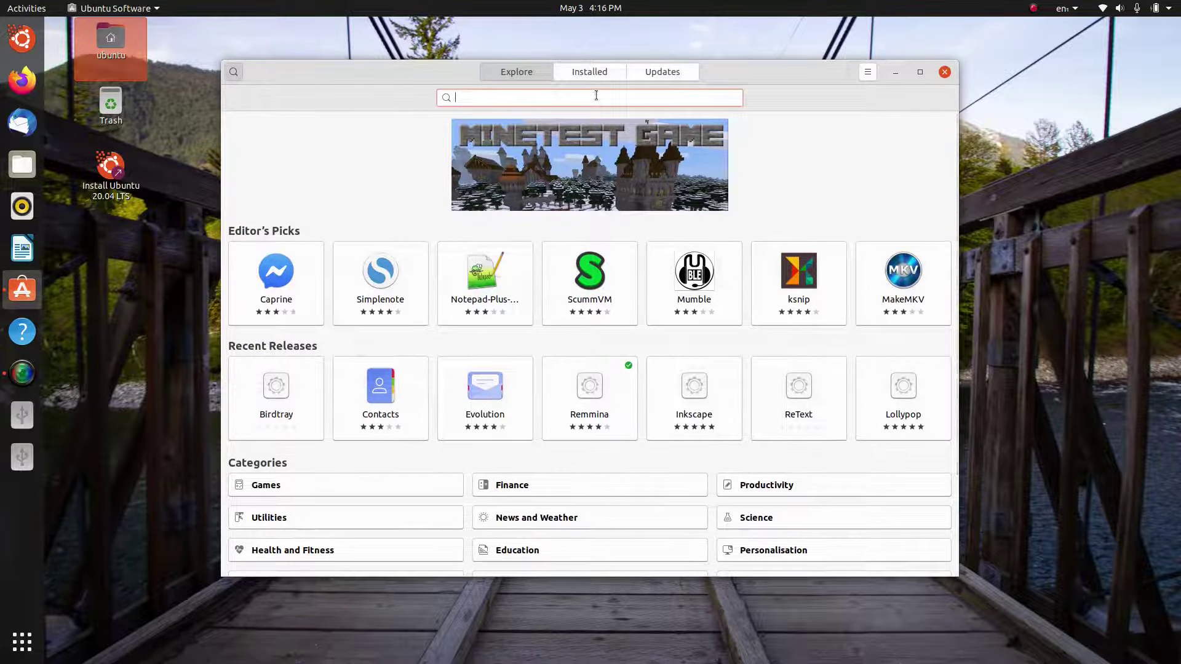
text(p7)
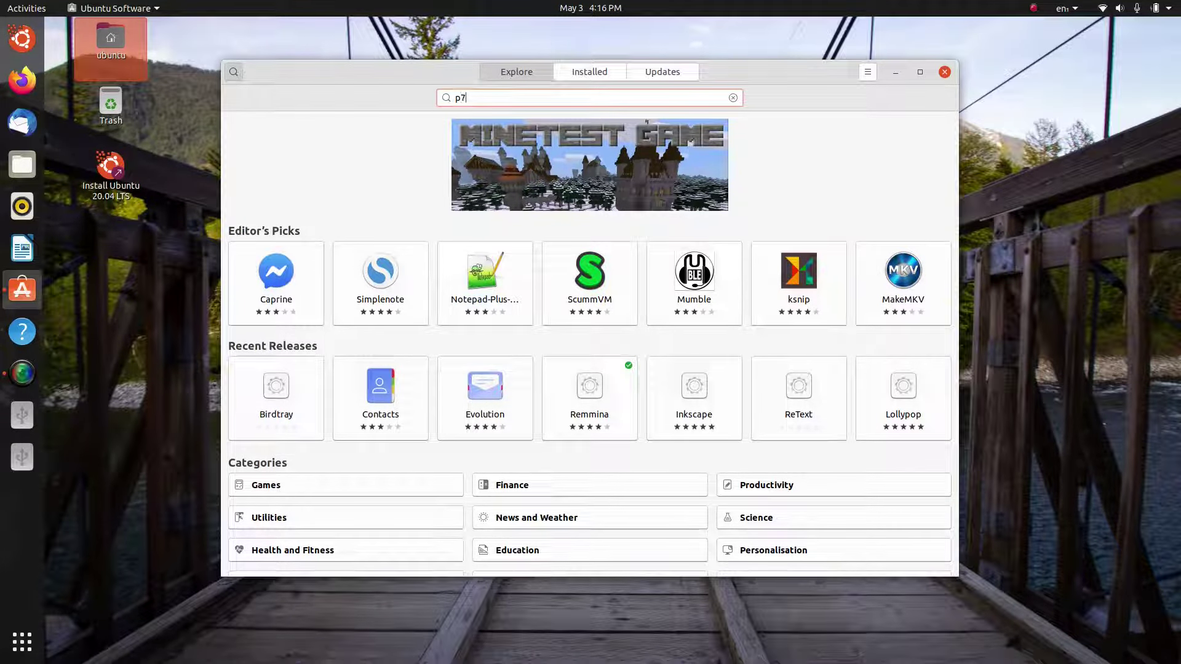
text(zip)
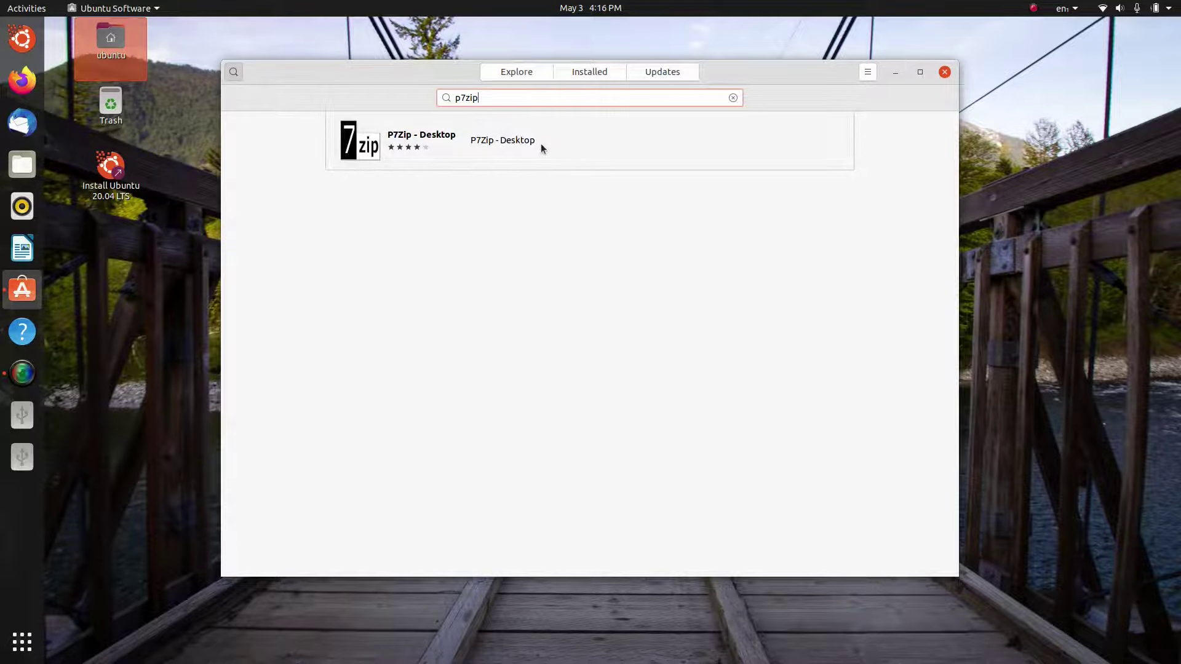
click(540, 143)
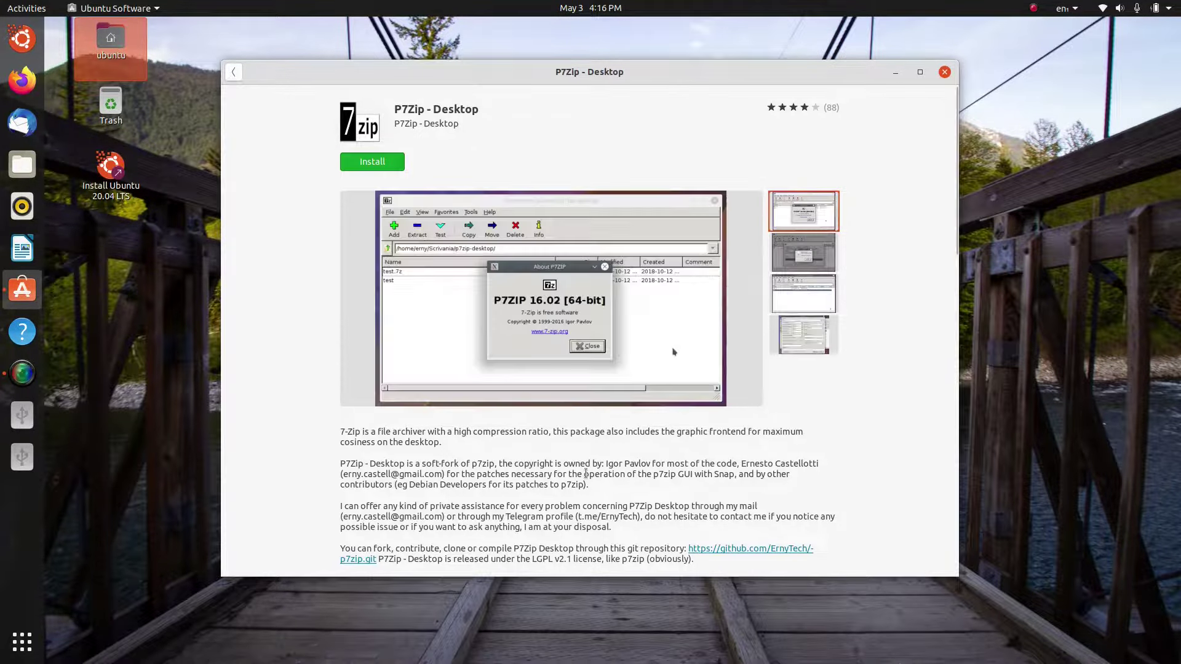
scroll(572, 470, down, 5)
scroll(518, 448, down, 5)
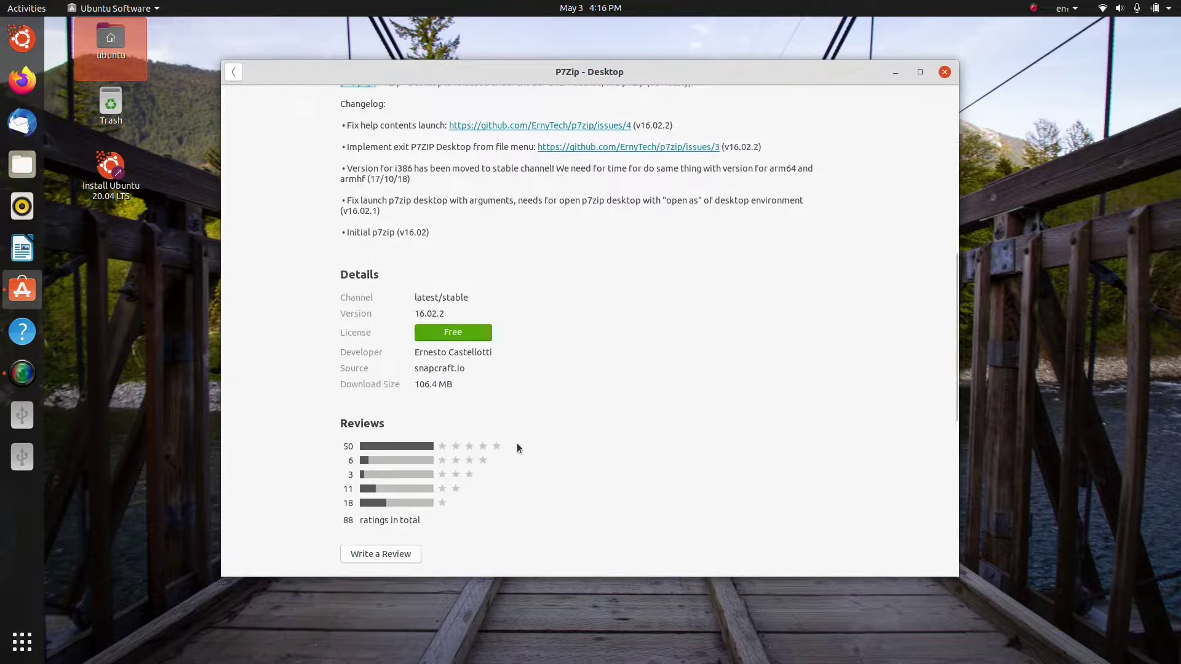
scroll(546, 450, up, 10)
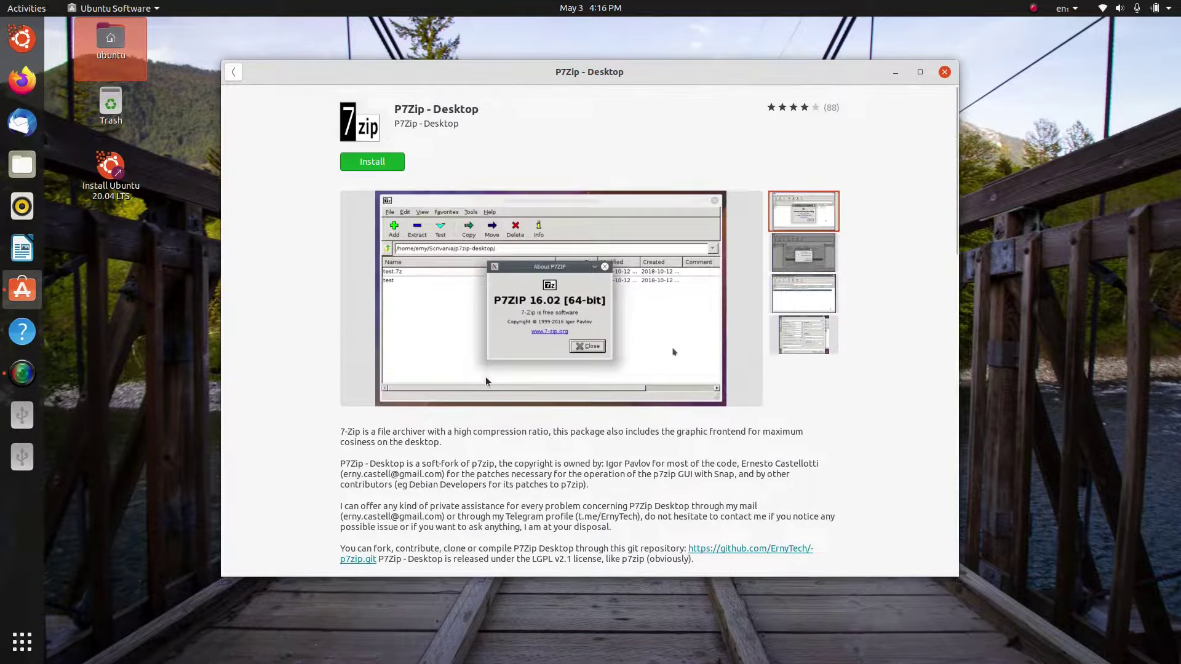
- Return to the search results and search the store for pzip instead
click(235, 73)
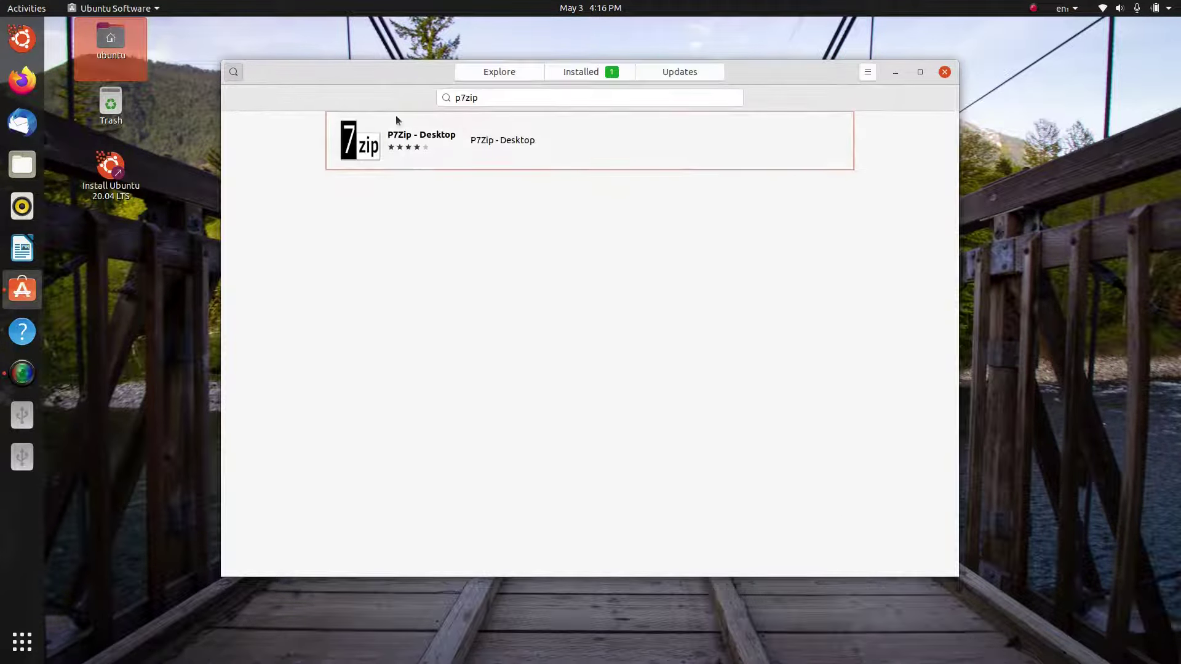
key(BackSpace)
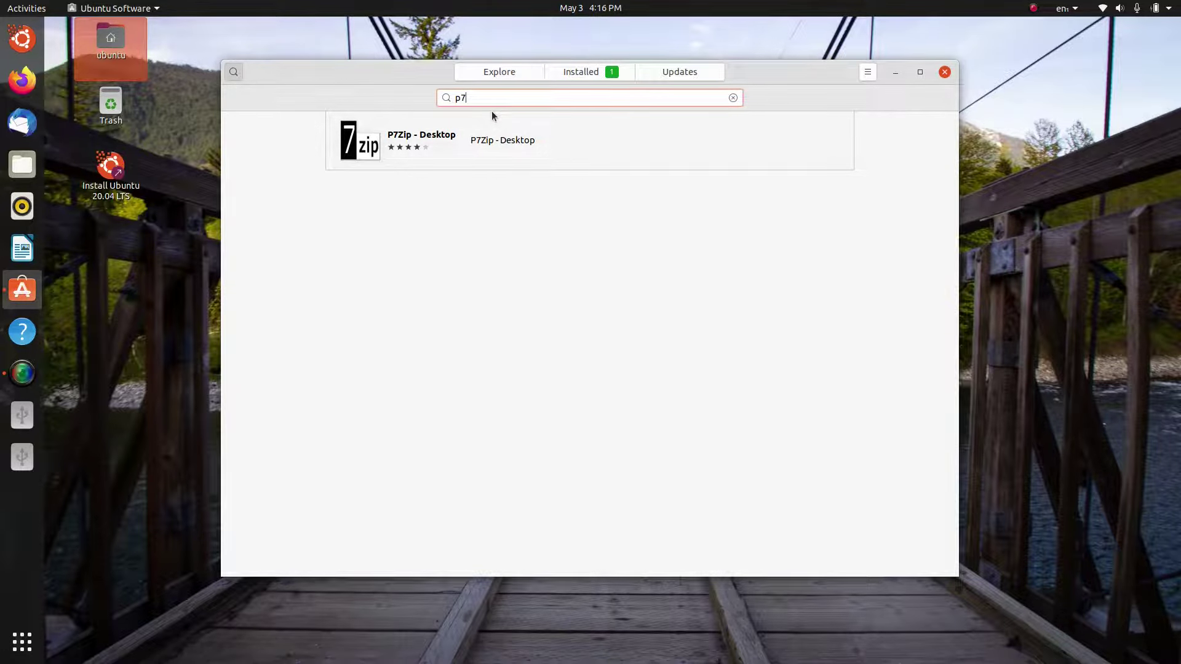
double_click(473, 96)
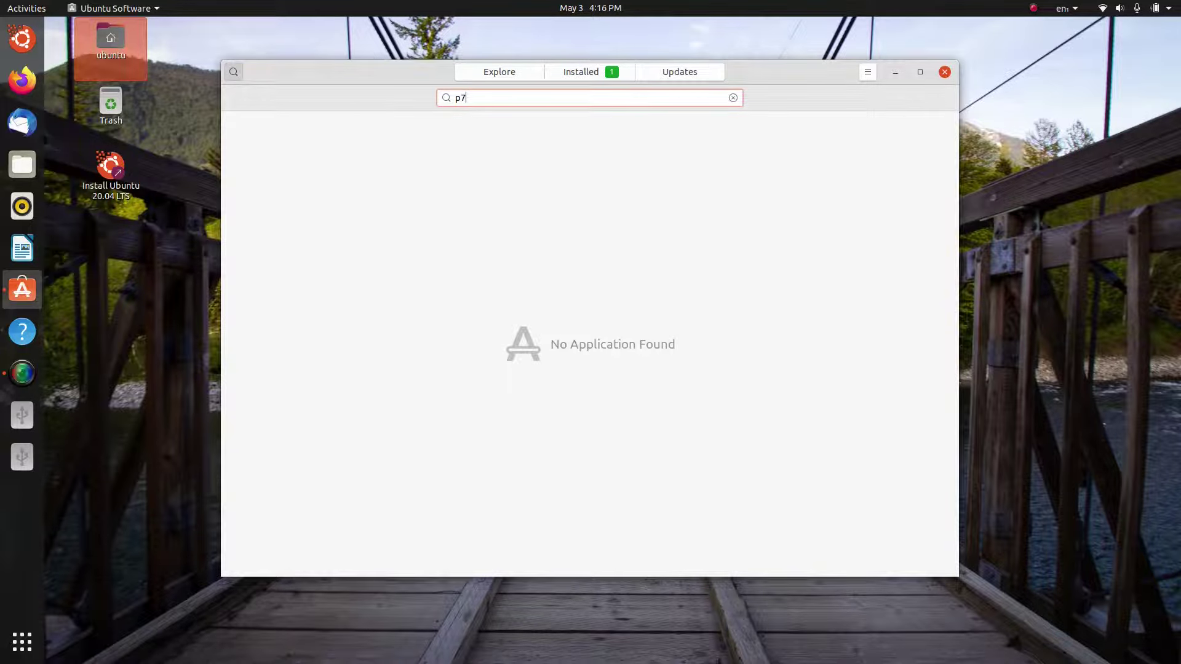
text(pzip)
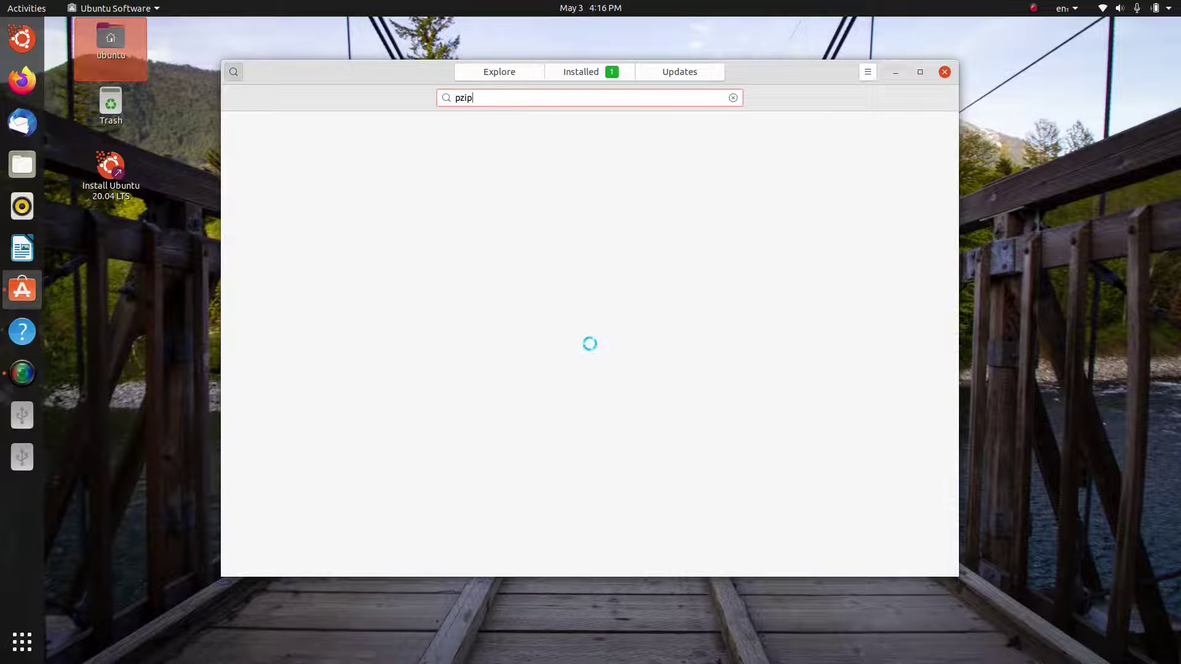
- Browse the store's installed applications, the Explore page and the Utilities category, and close the software store
double_click(493, 102)
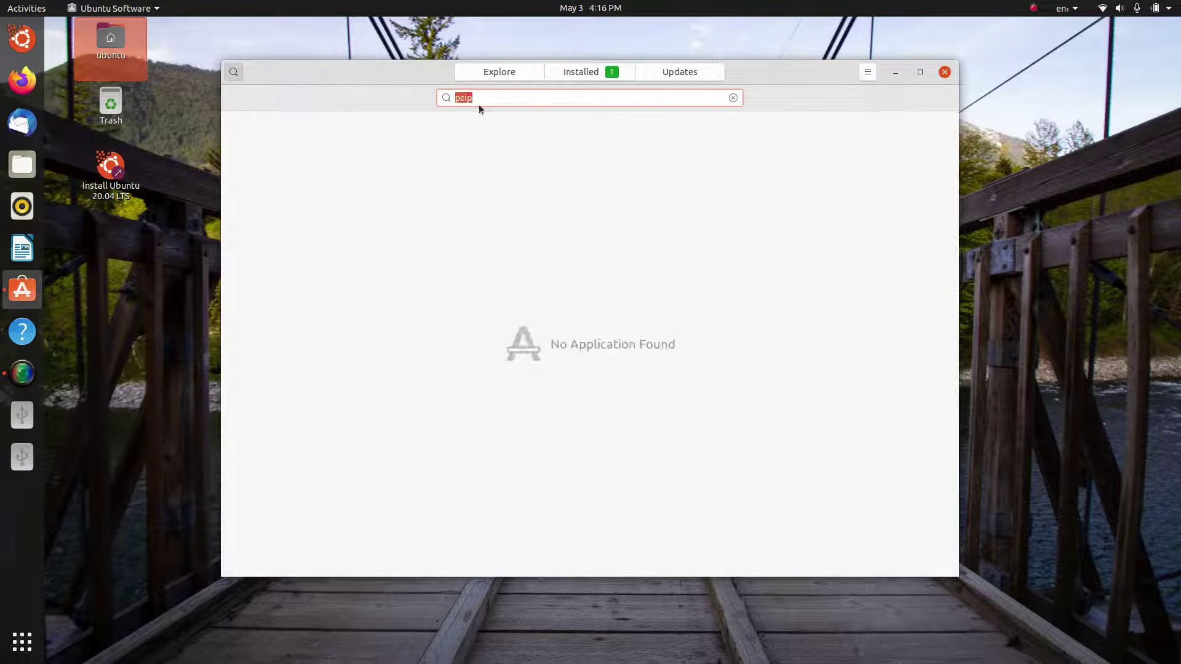
click(593, 74)
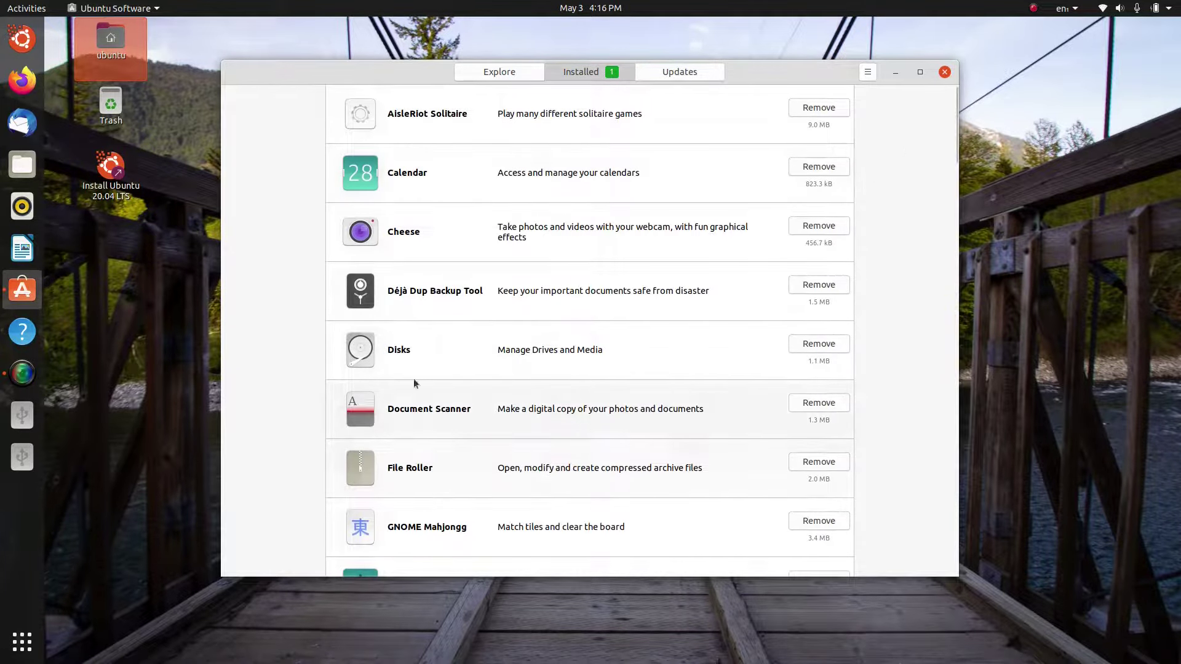
click(471, 78)
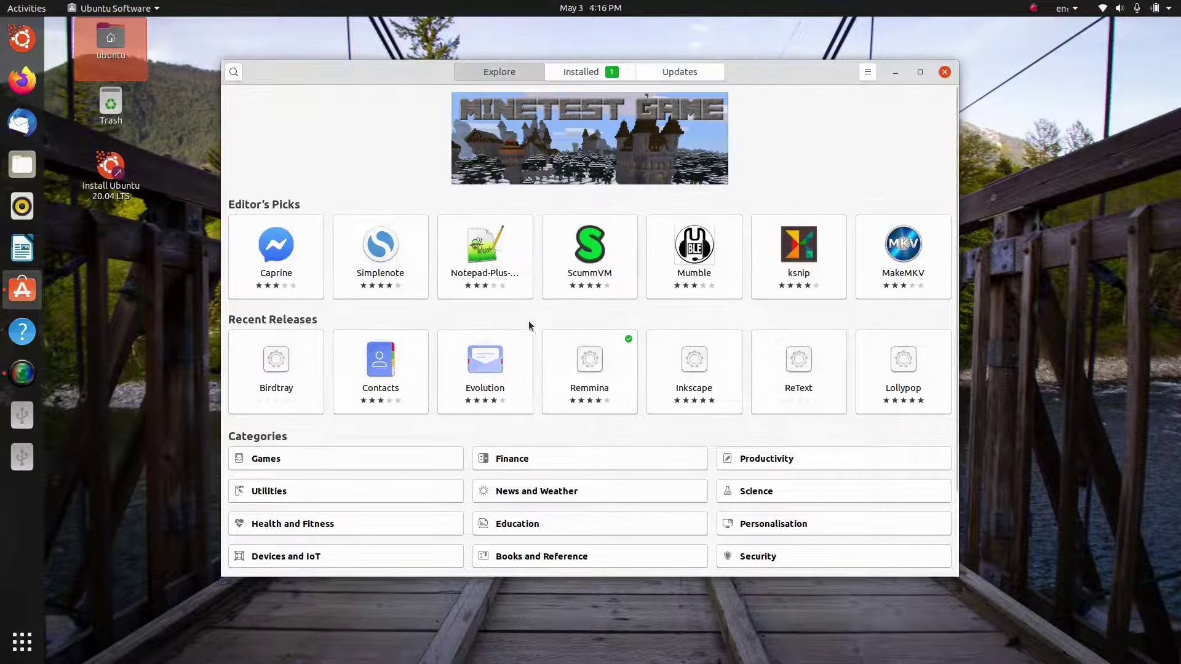
scroll(526, 319, down, 2)
scroll(538, 358, up, 2)
scroll(571, 408, down, 2)
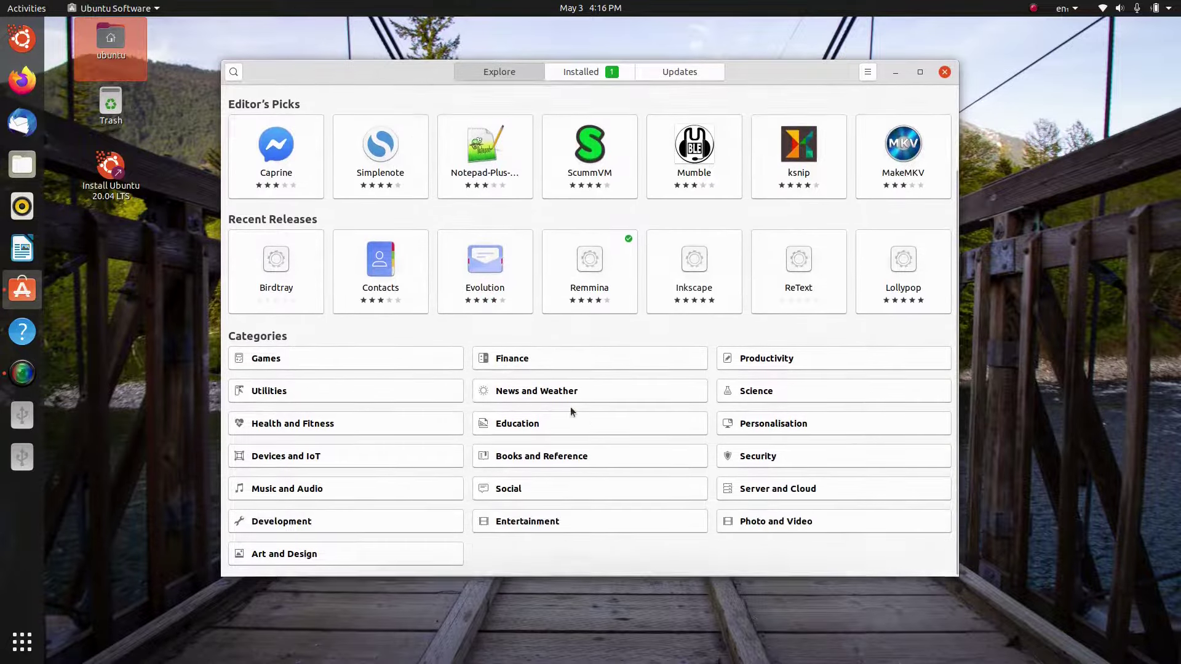
click(399, 394)
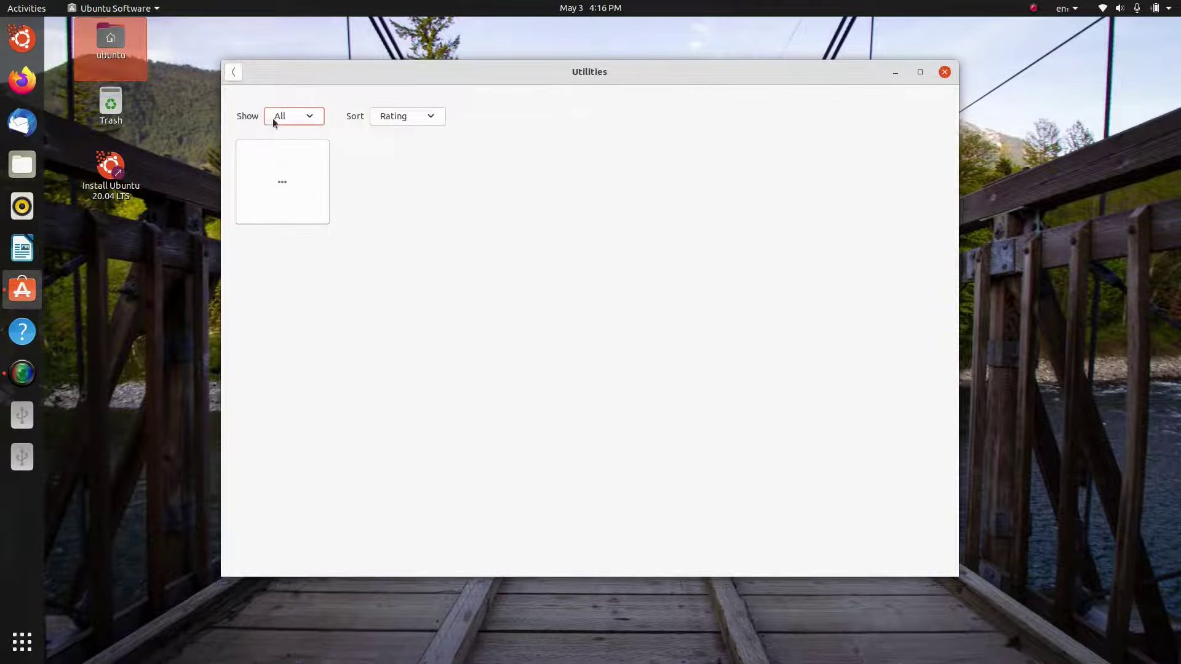
key(alt+Left)
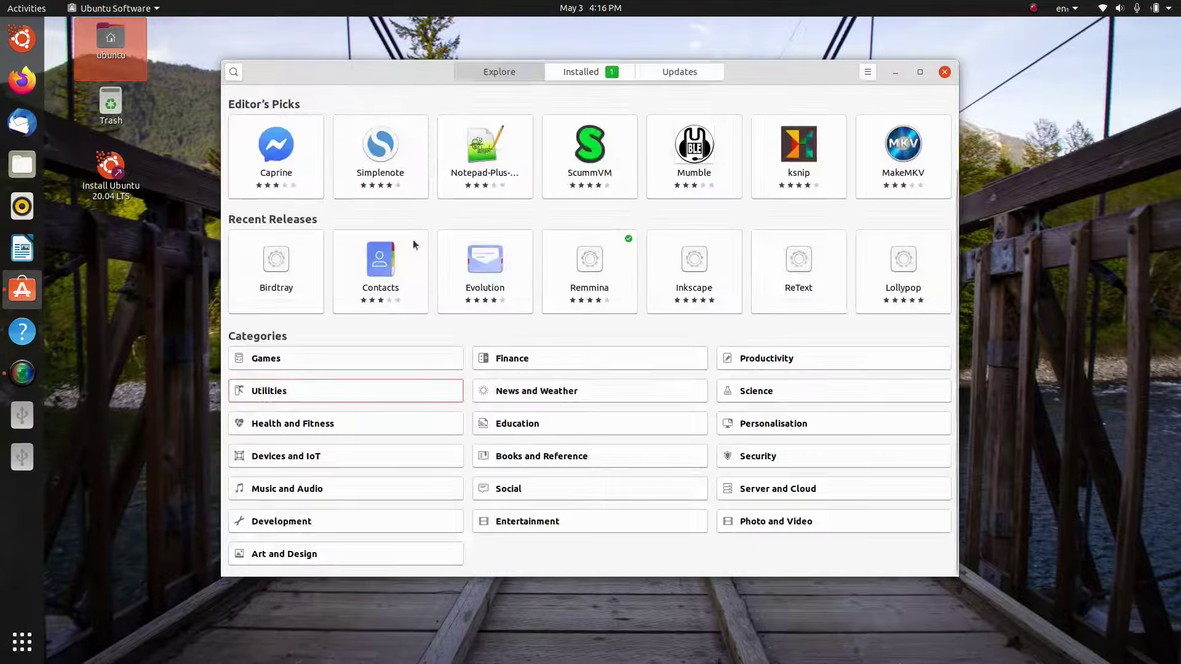
click(946, 72)
- Look through the Utilities group of the application grid and launch Terminal from it
click(21, 642)
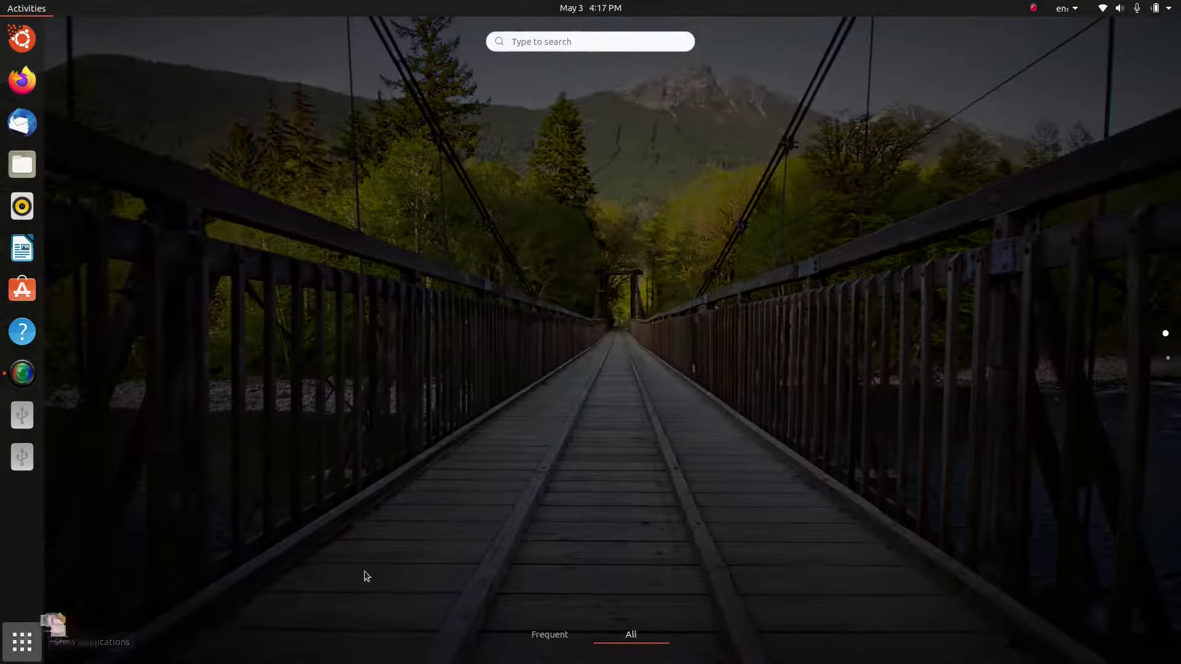
scroll(543, 472, down, 1)
click(651, 275)
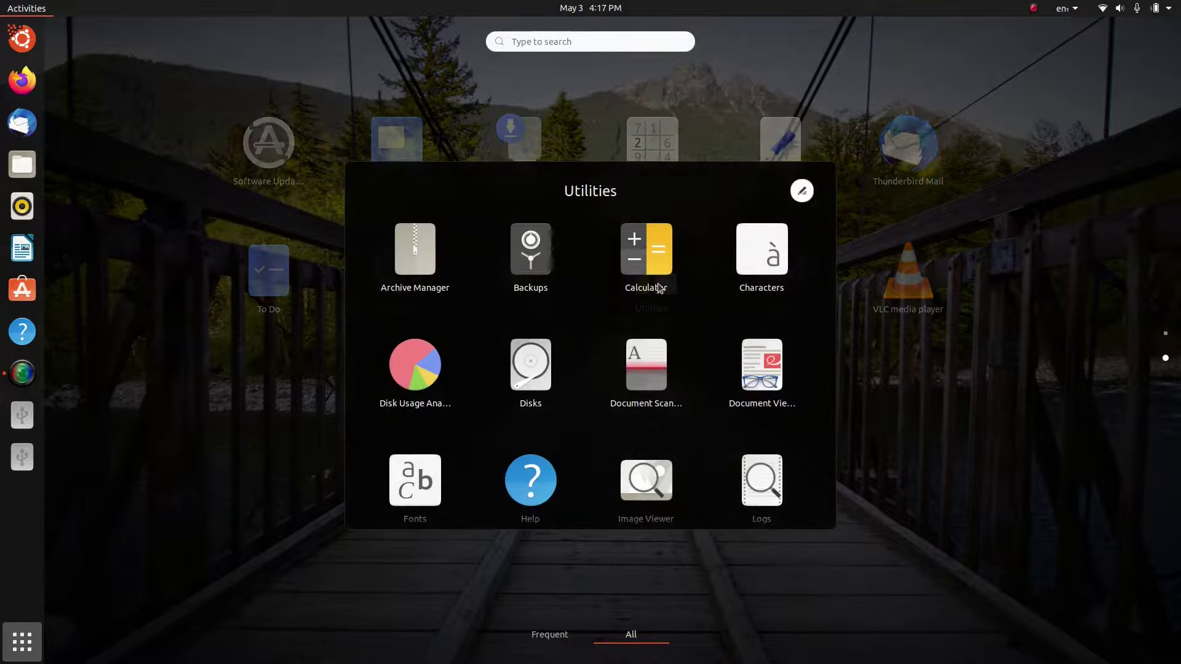
scroll(702, 460, down, 1)
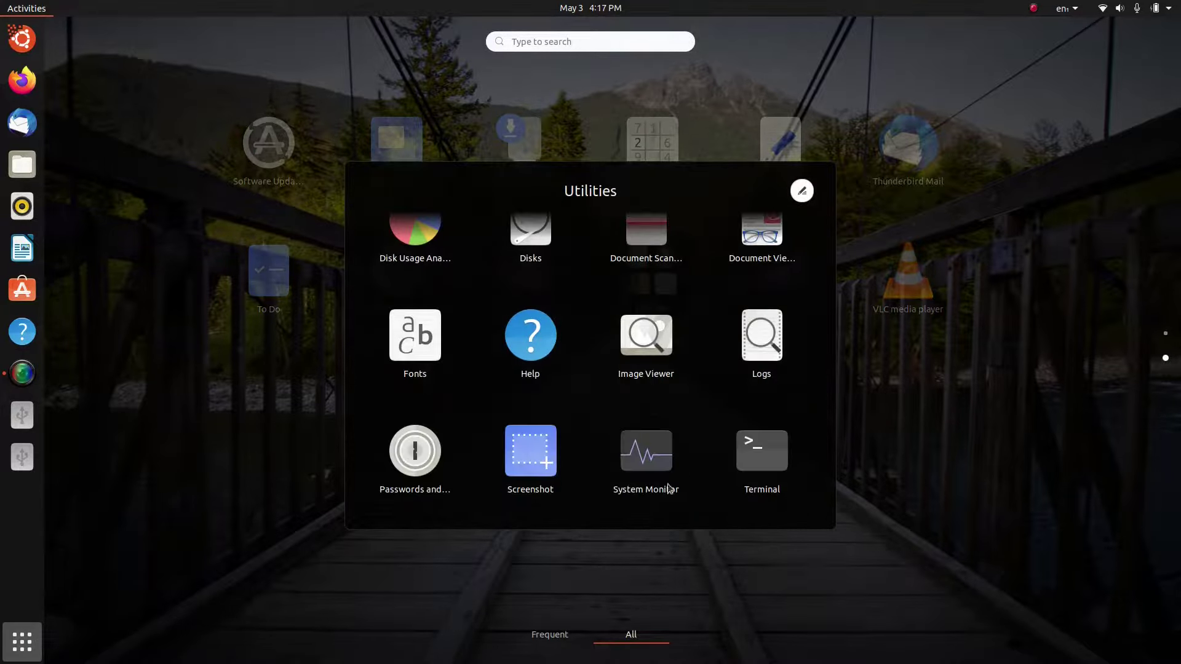
scroll(715, 333, up, 2)
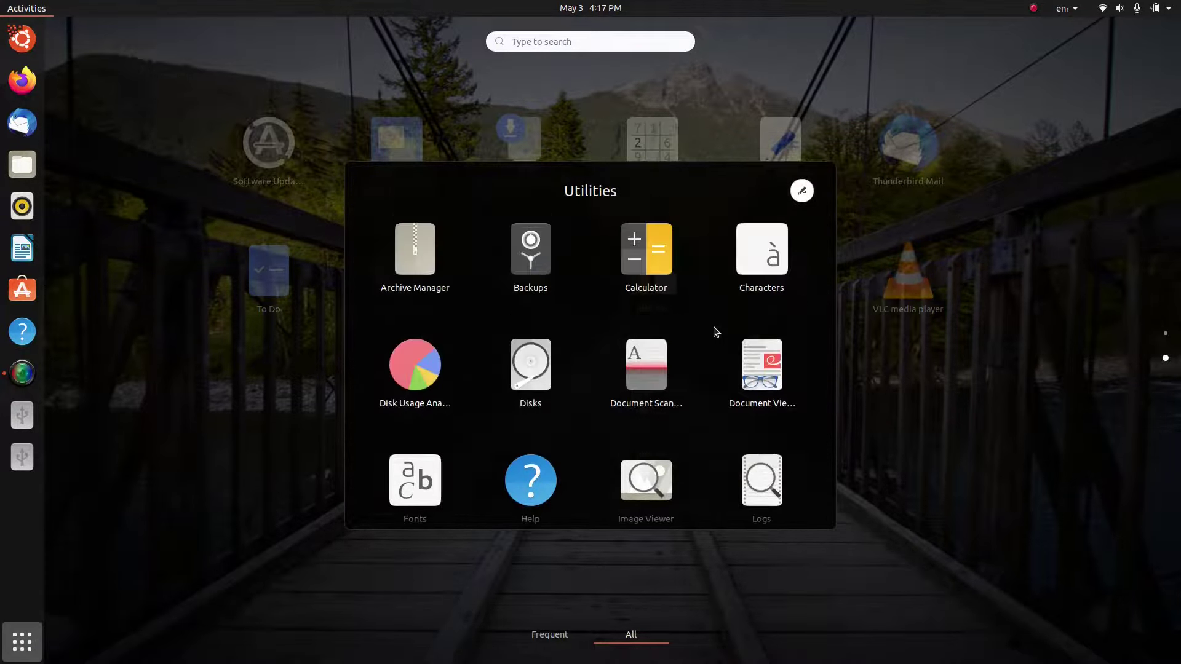
scroll(708, 345, down, 1)
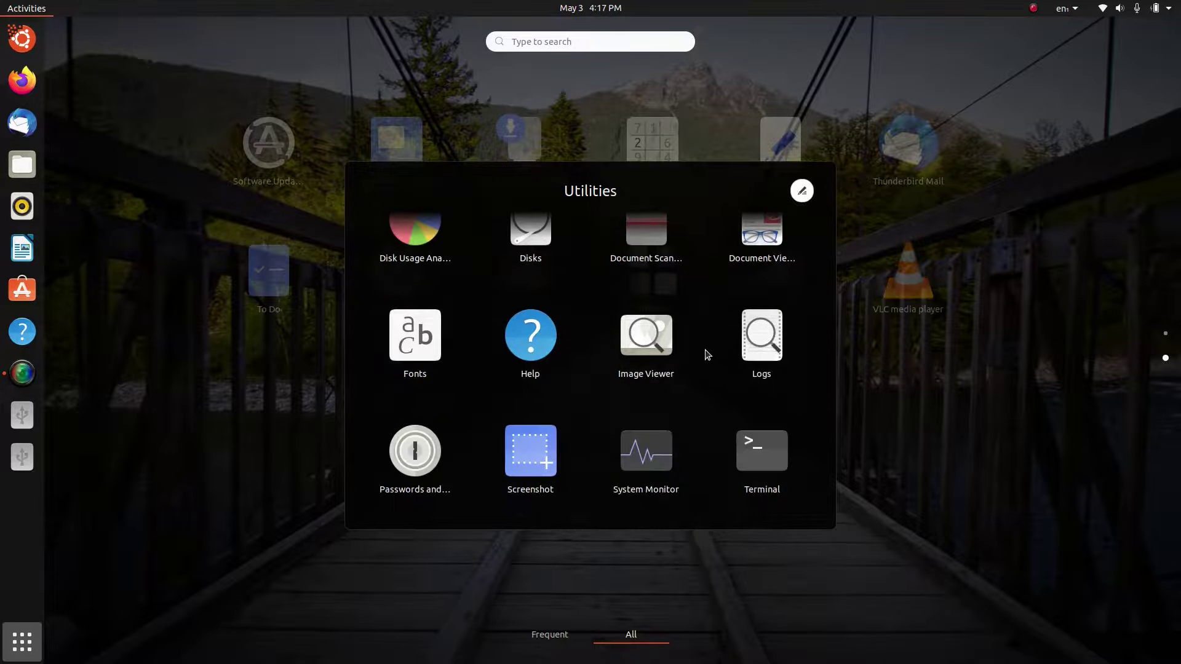
click(758, 453)
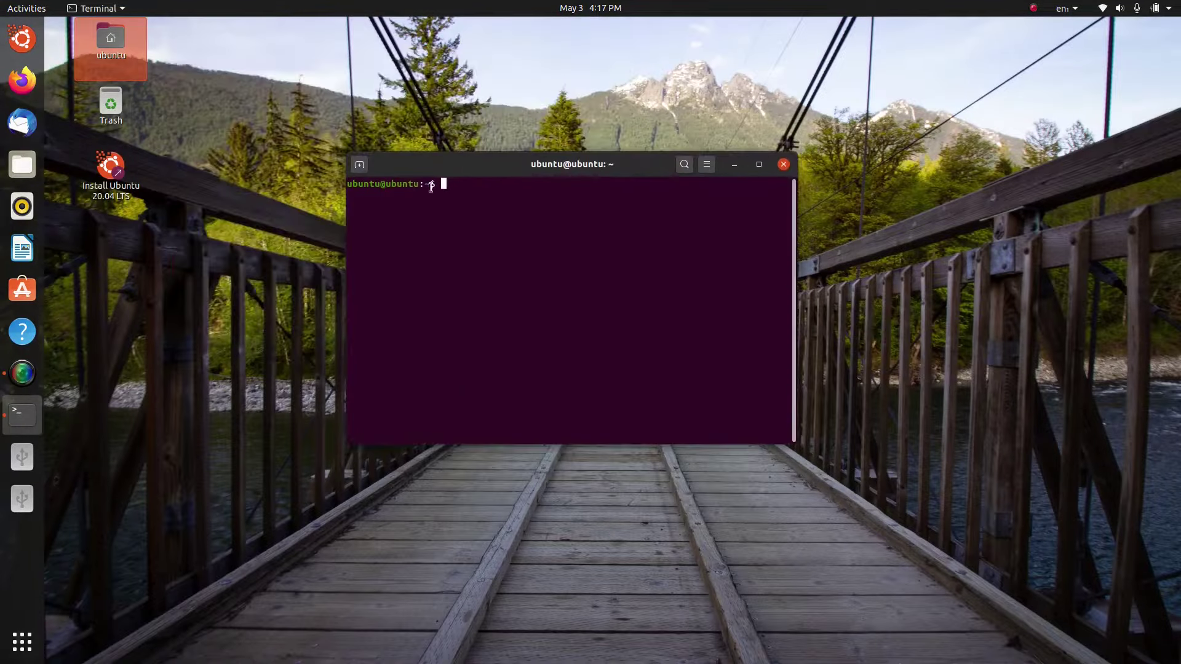
- Enlarge the terminal text by three zoom levels
click(707, 166)
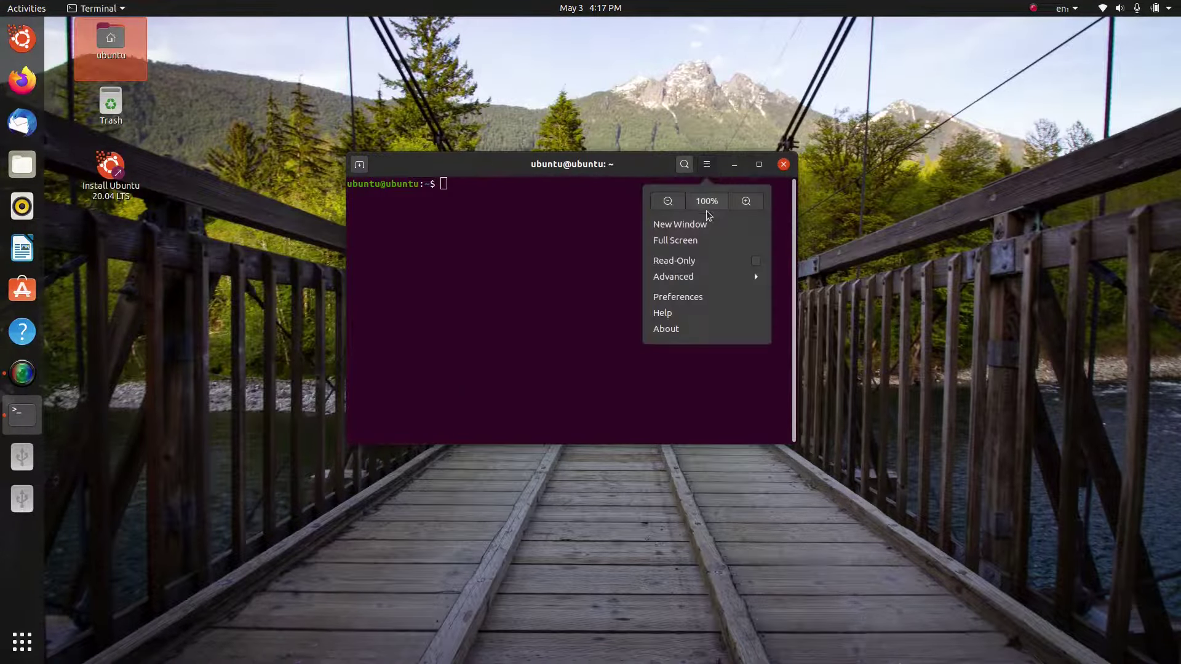
click(740, 203)
click(756, 164)
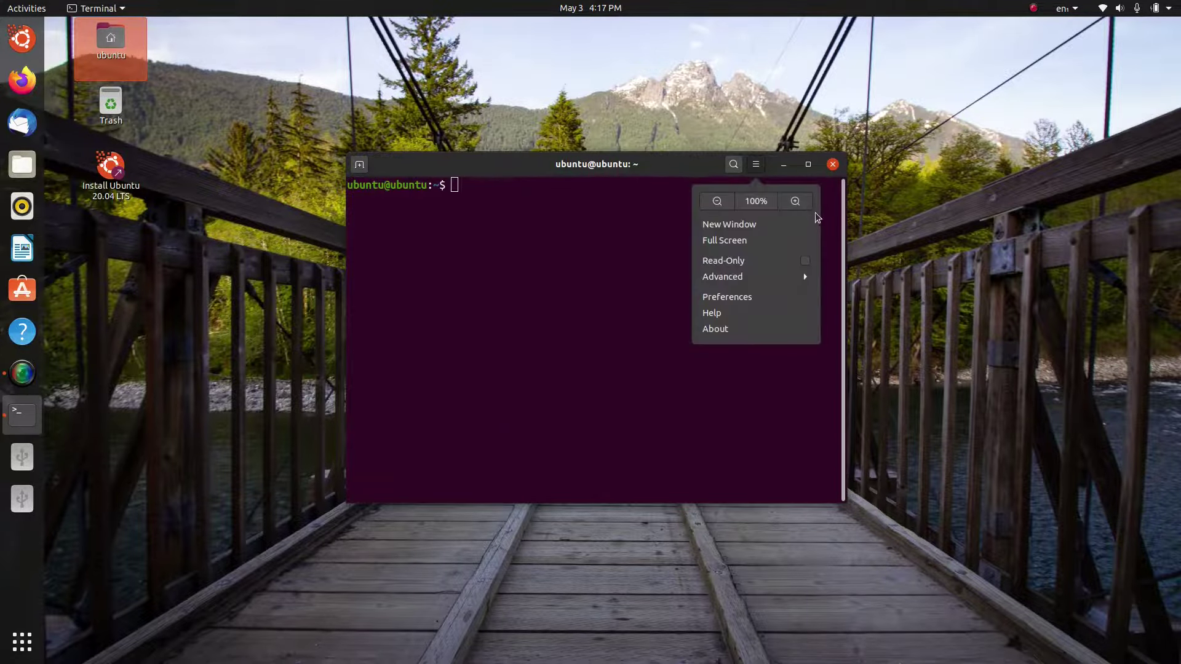
click(792, 202)
click(861, 164)
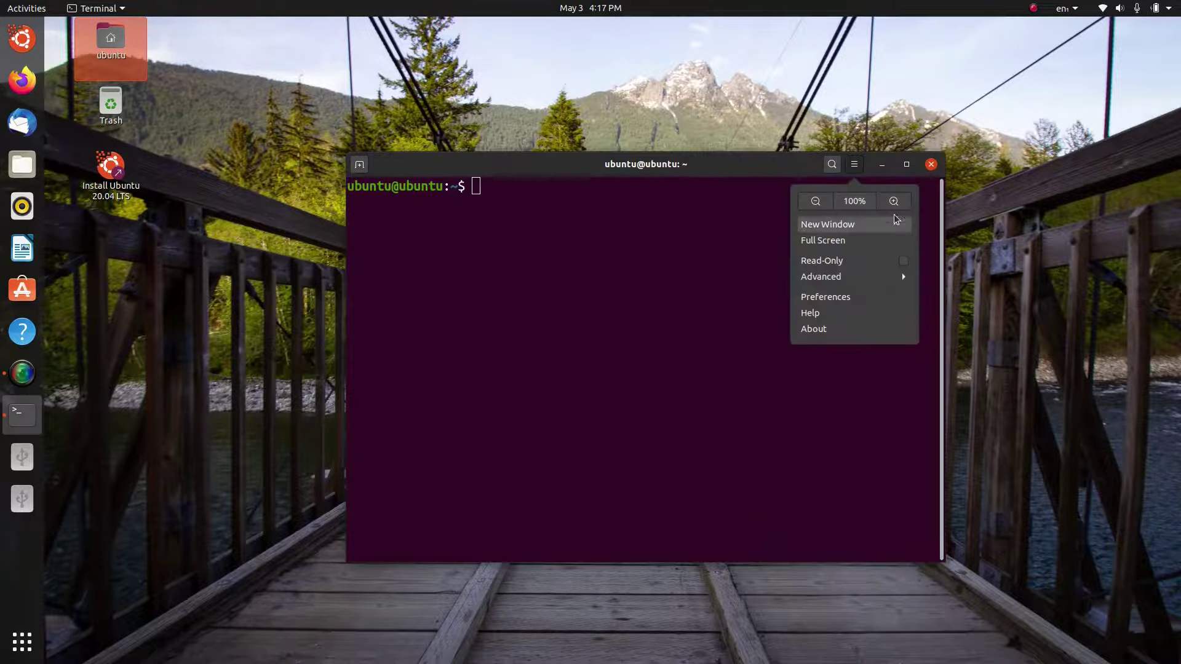
click(892, 203)
- Shrink the terminal text by four zoom levels and reset the zoom to 100%
click(1003, 164)
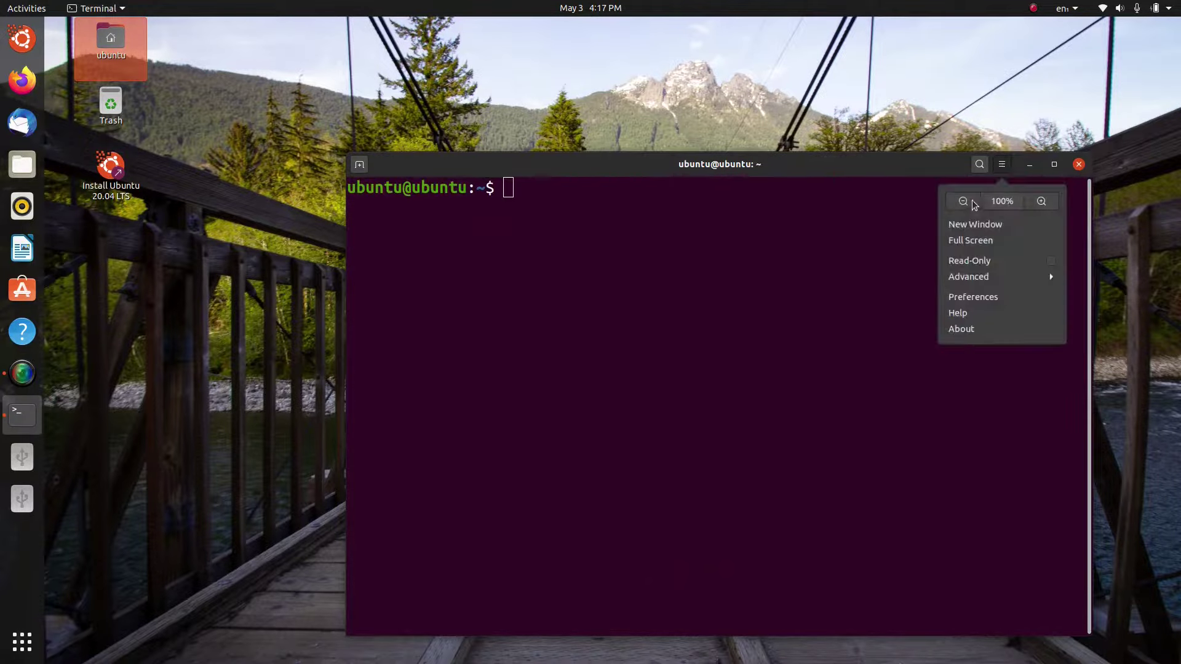
click(972, 201)
click(855, 165)
click(824, 203)
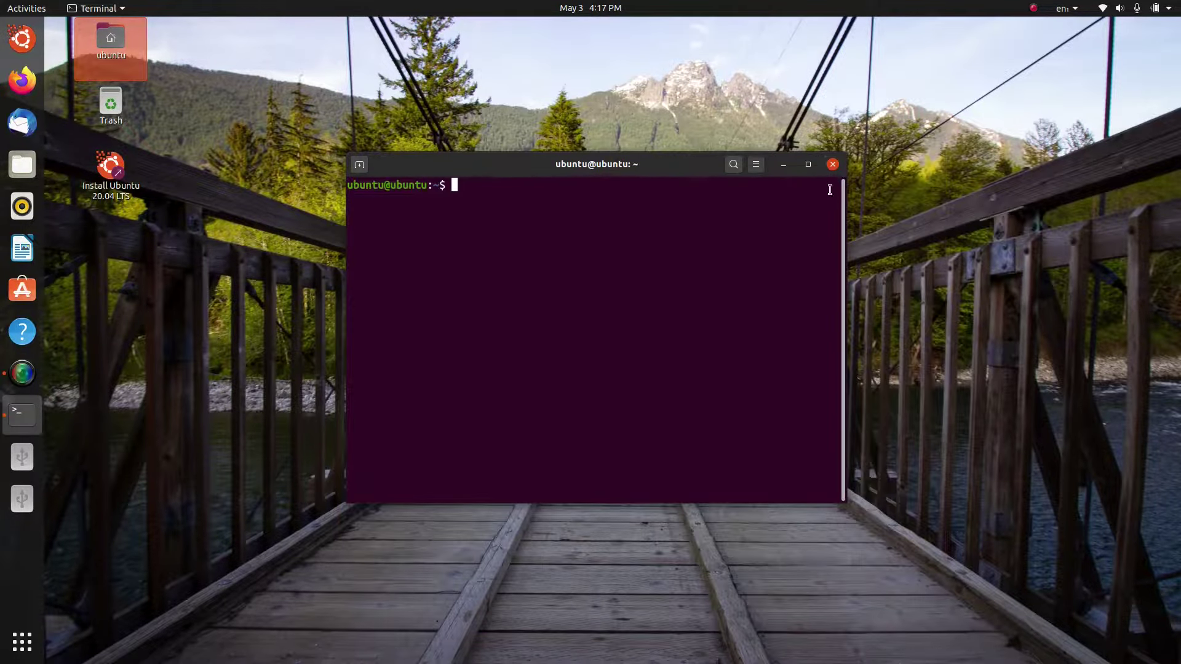
click(757, 165)
click(717, 201)
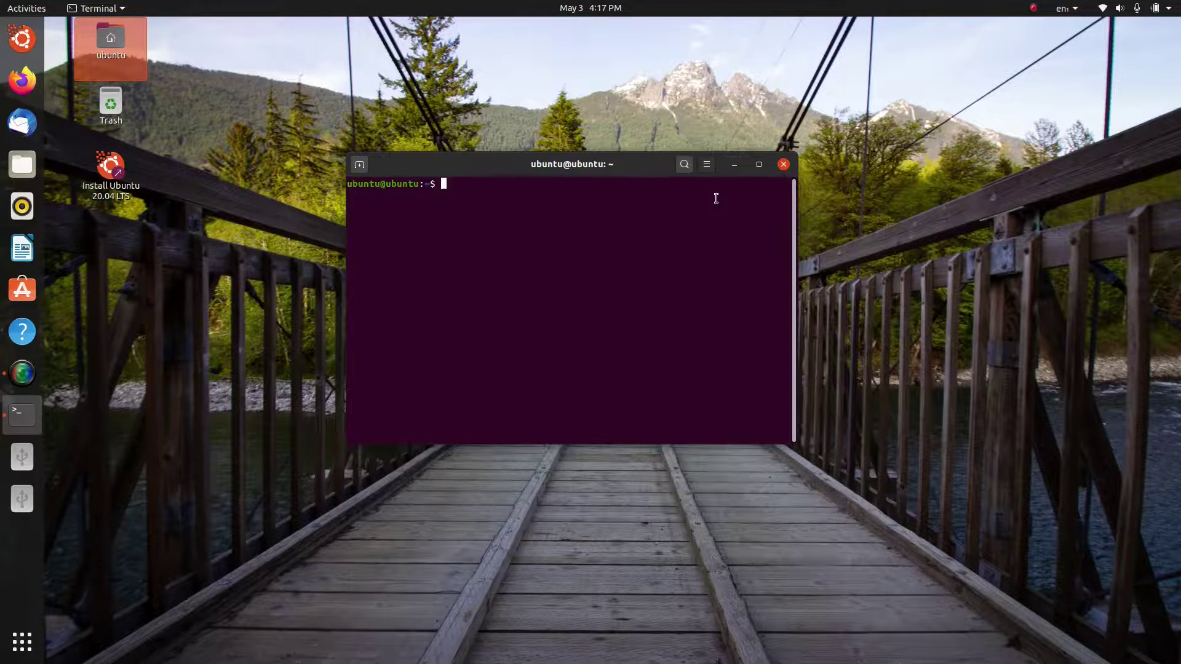
click(707, 164)
click(678, 204)
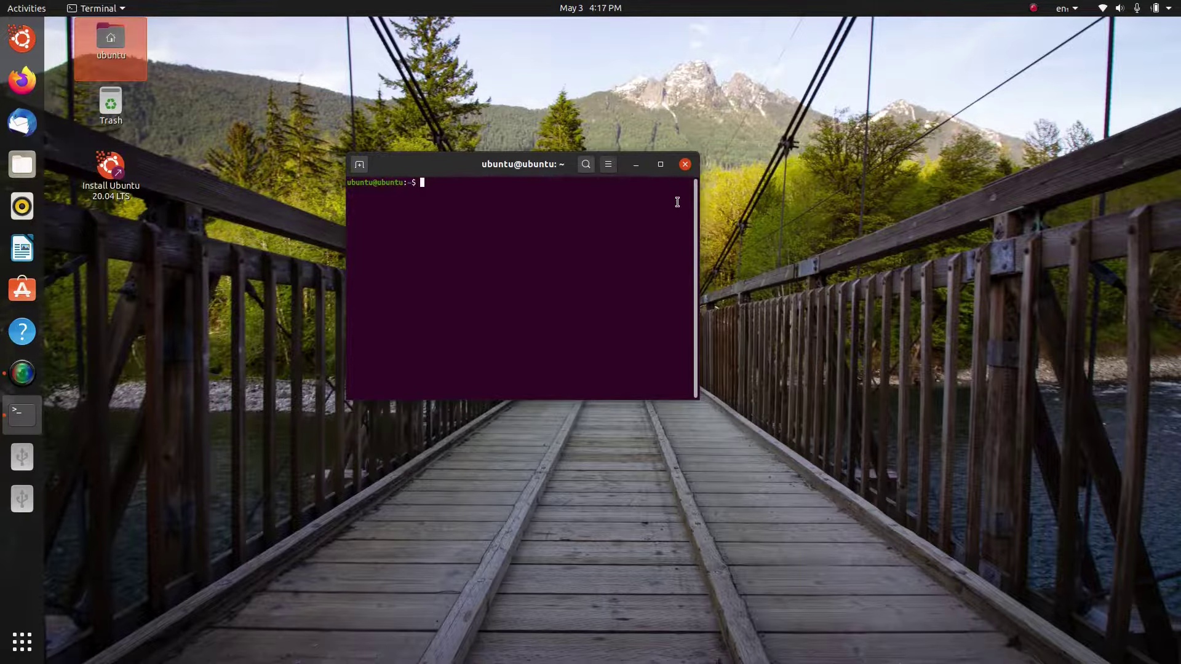
click(606, 164)
click(610, 201)
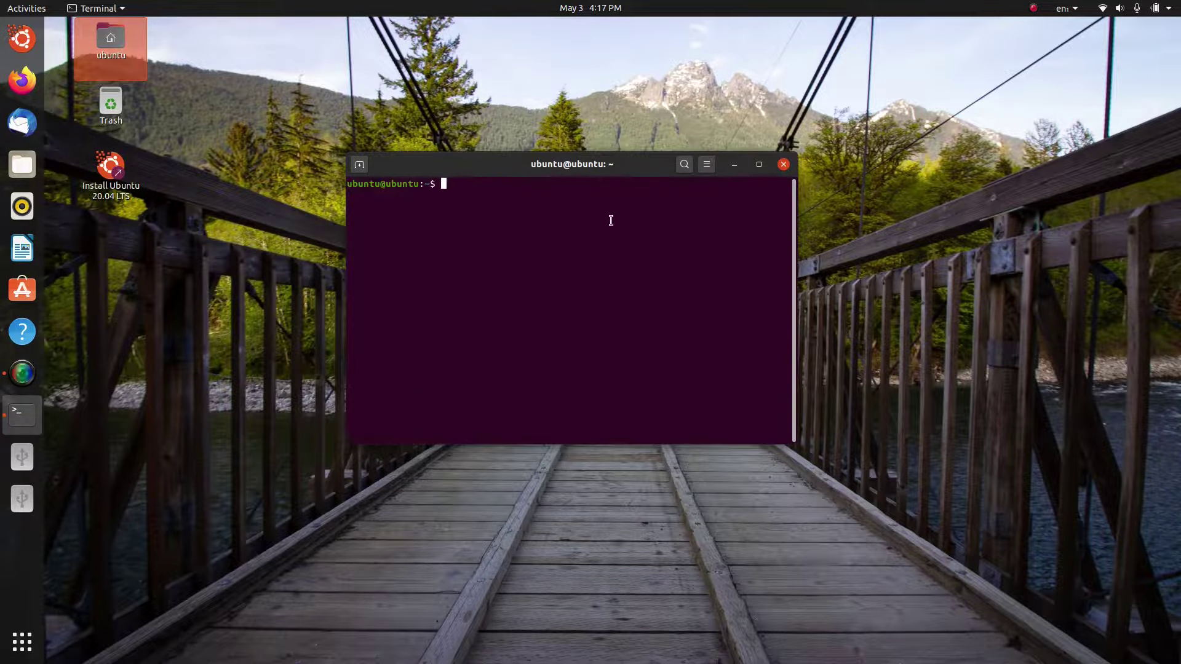
- Run the cal command in the terminal and enlarge the text by three zoom levels
text(cal)
key(Return)
click(708, 165)
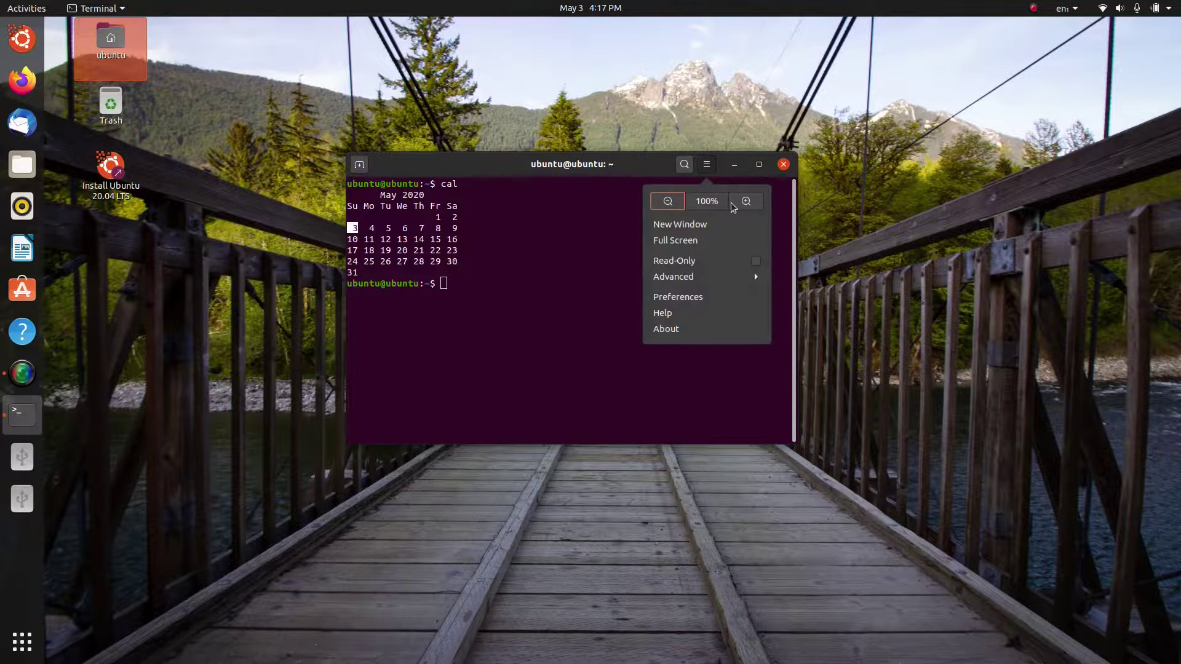
click(746, 202)
click(757, 166)
click(796, 201)
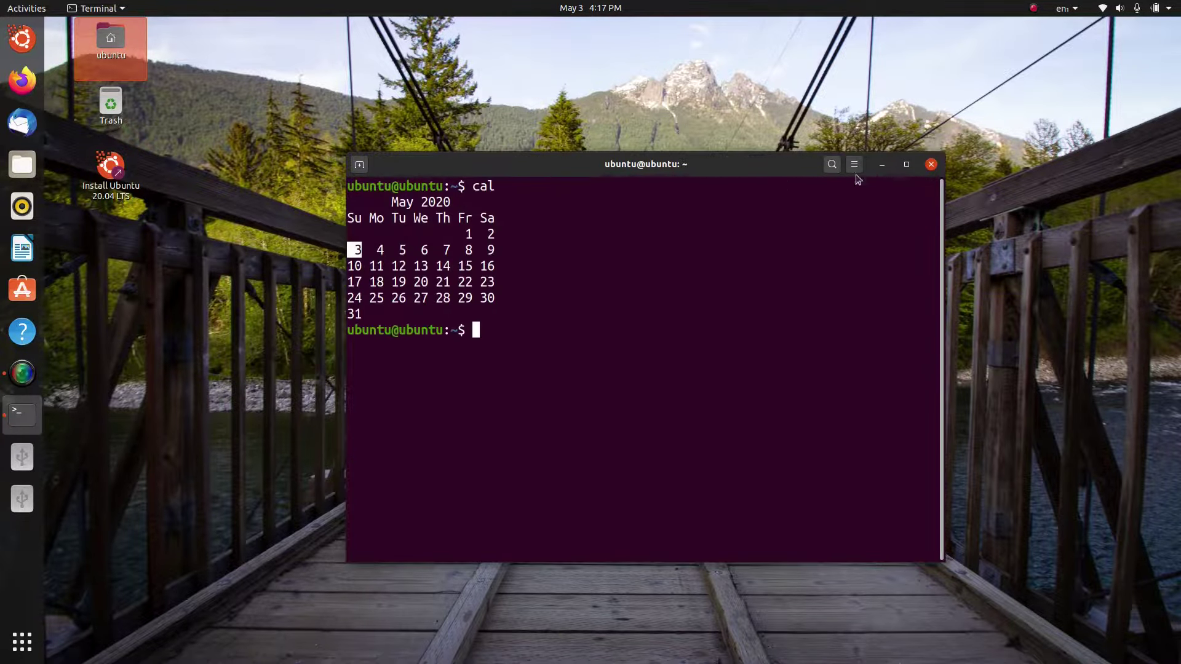
click(855, 164)
click(890, 206)
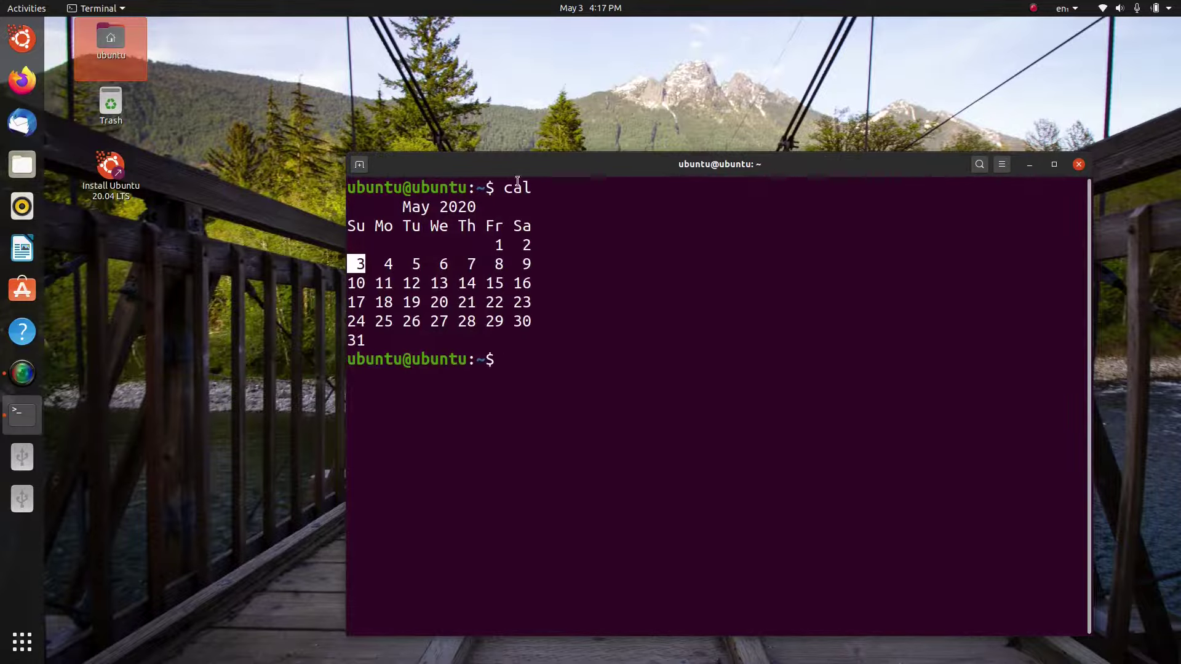
- Move the terminal window higher on the desktop and reduce its text by three zoom levels
drag(548, 171, 557, 120)
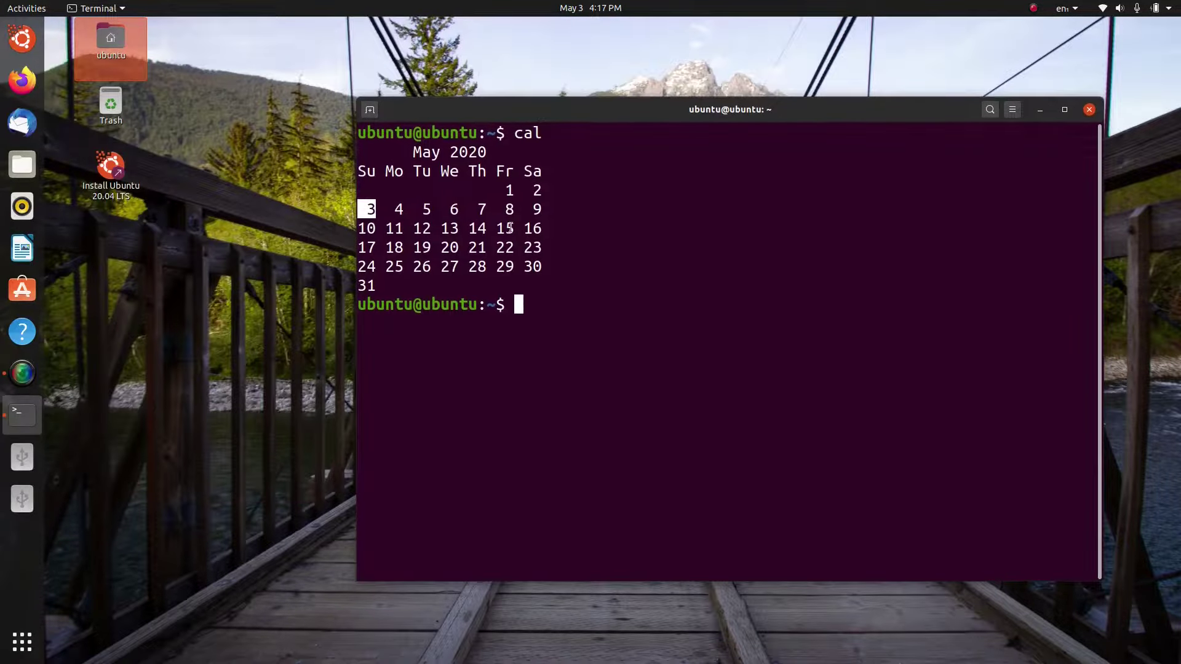
click(1014, 111)
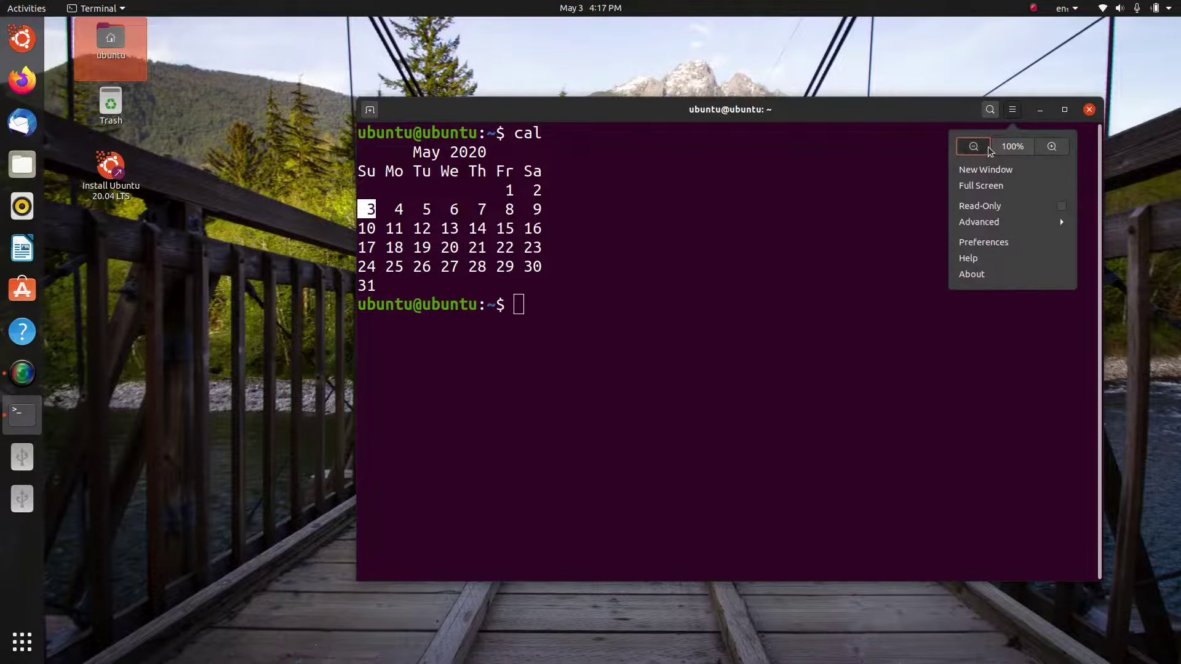
click(973, 146)
click(867, 110)
click(824, 147)
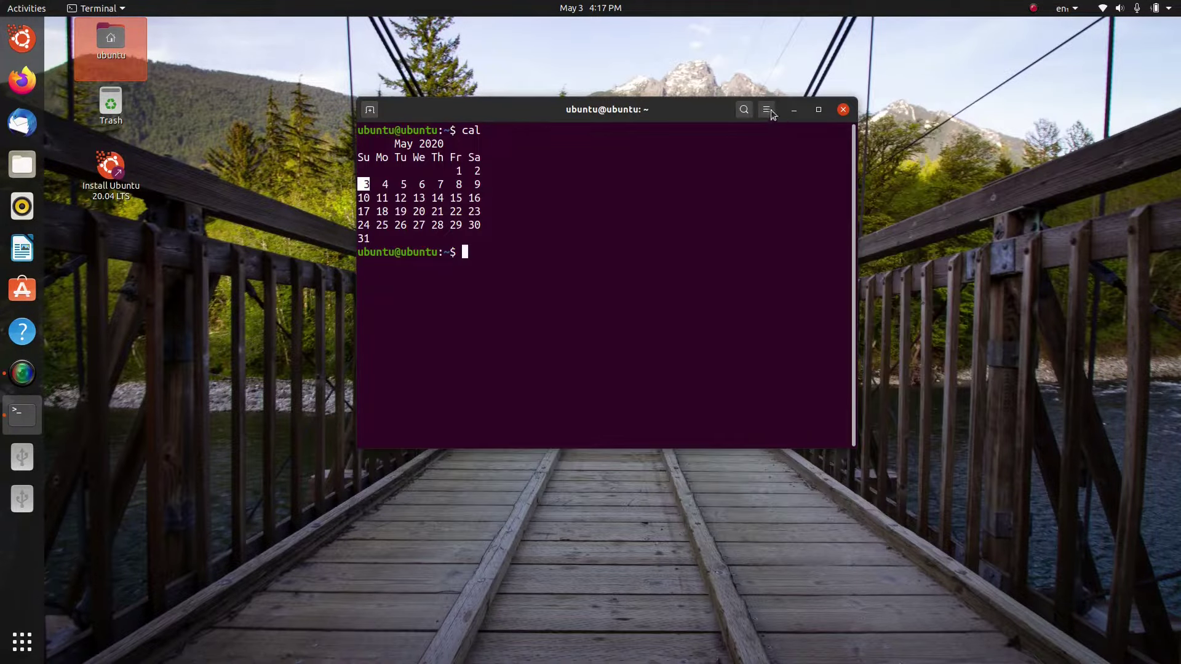
click(767, 111)
click(733, 149)
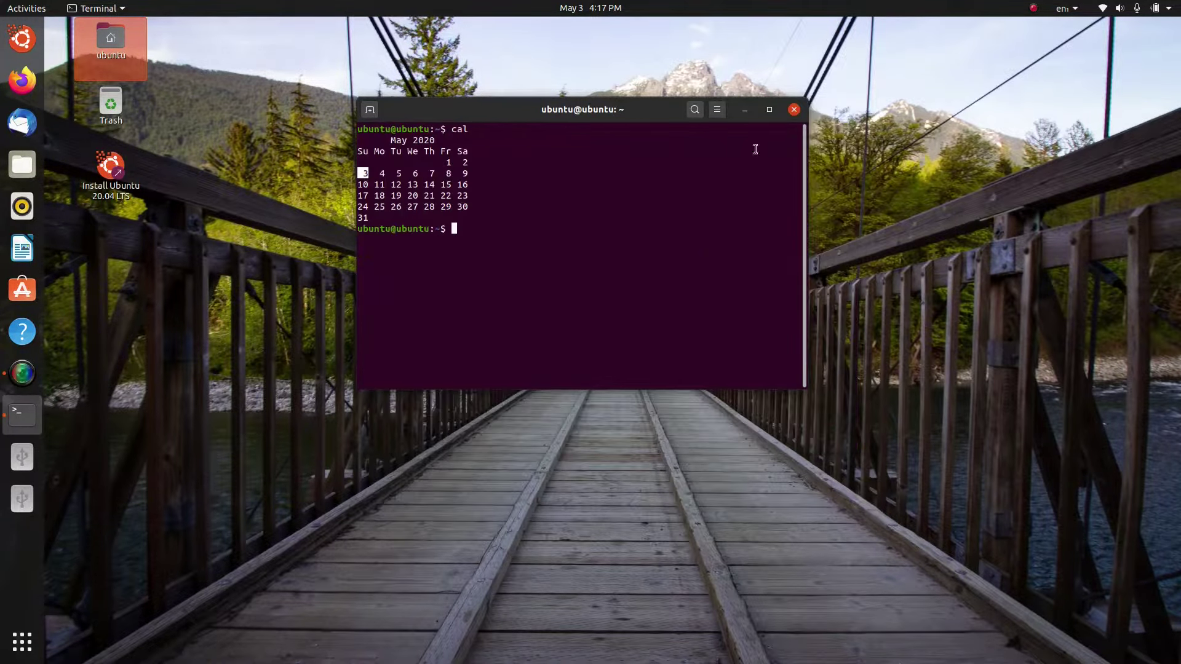
- Switch the terminal to full screen, check its context options, and end the session with the exit command
click(714, 111)
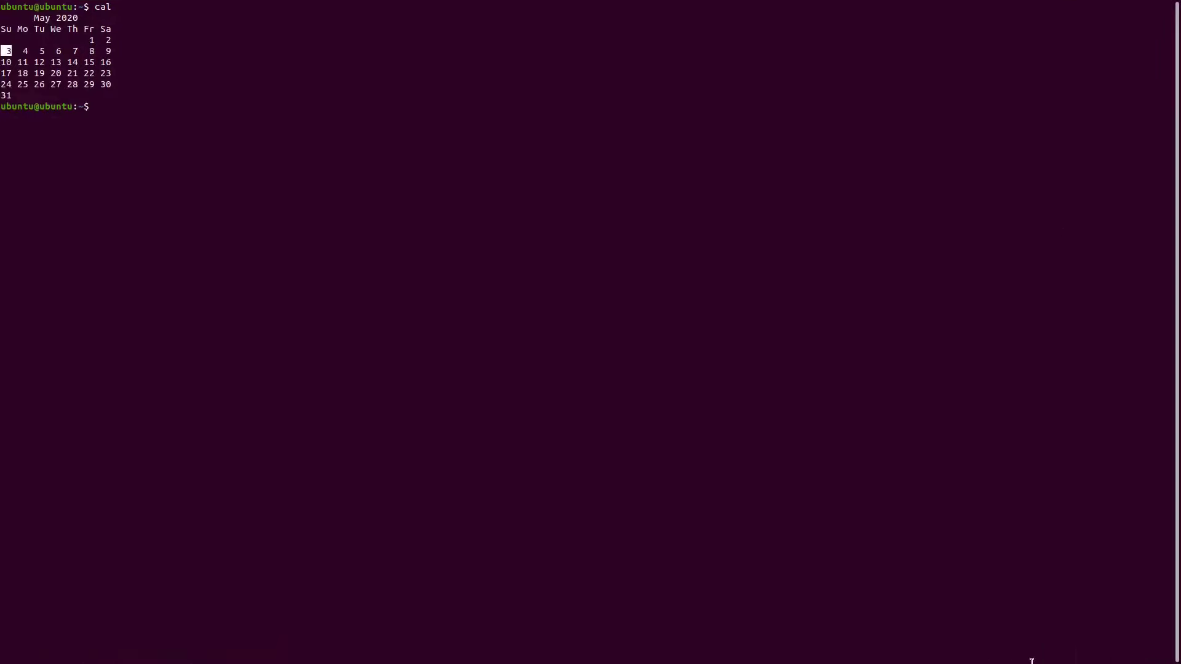
right_click(938, 87)
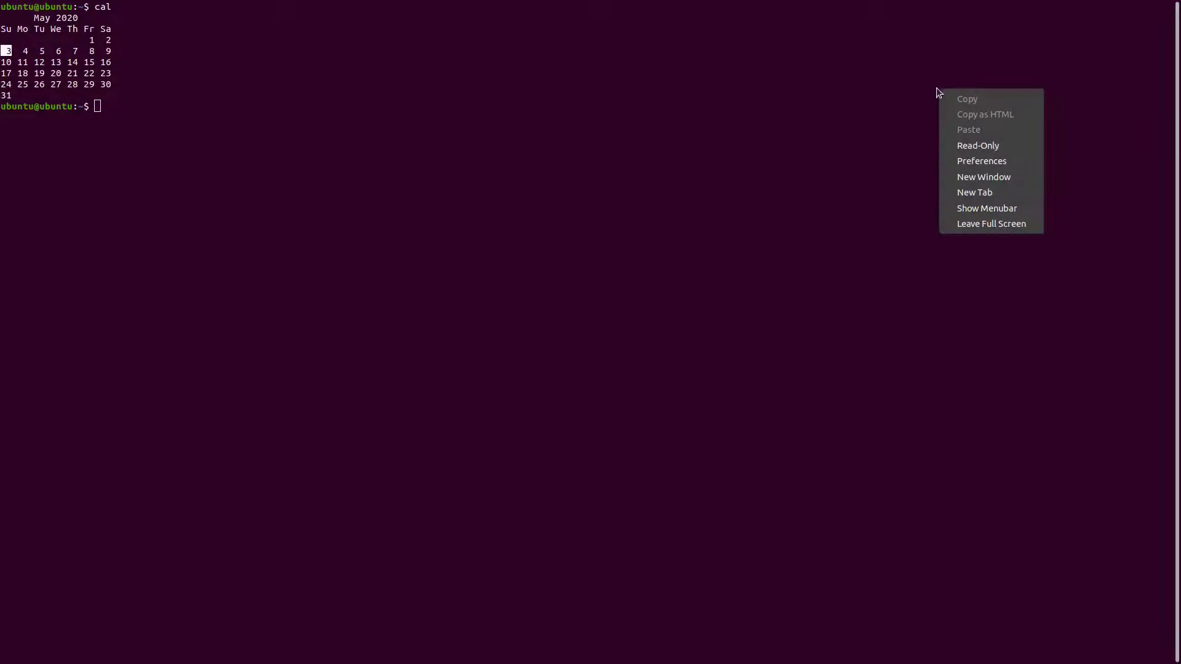
click(1167, 32)
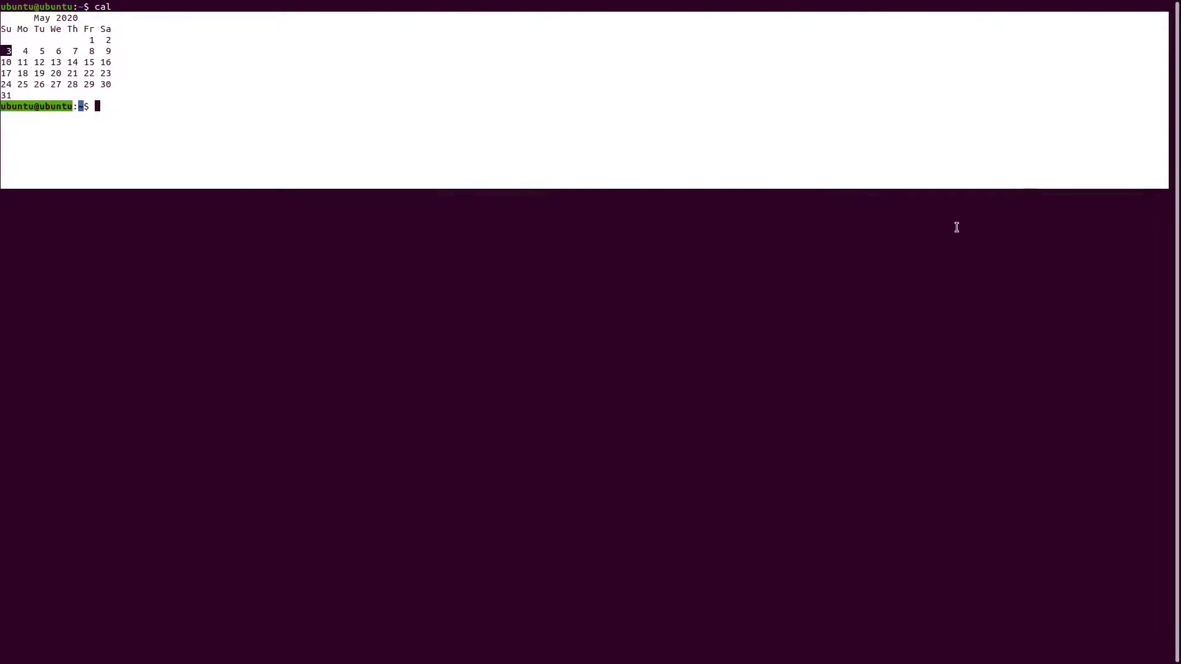
text(exit)
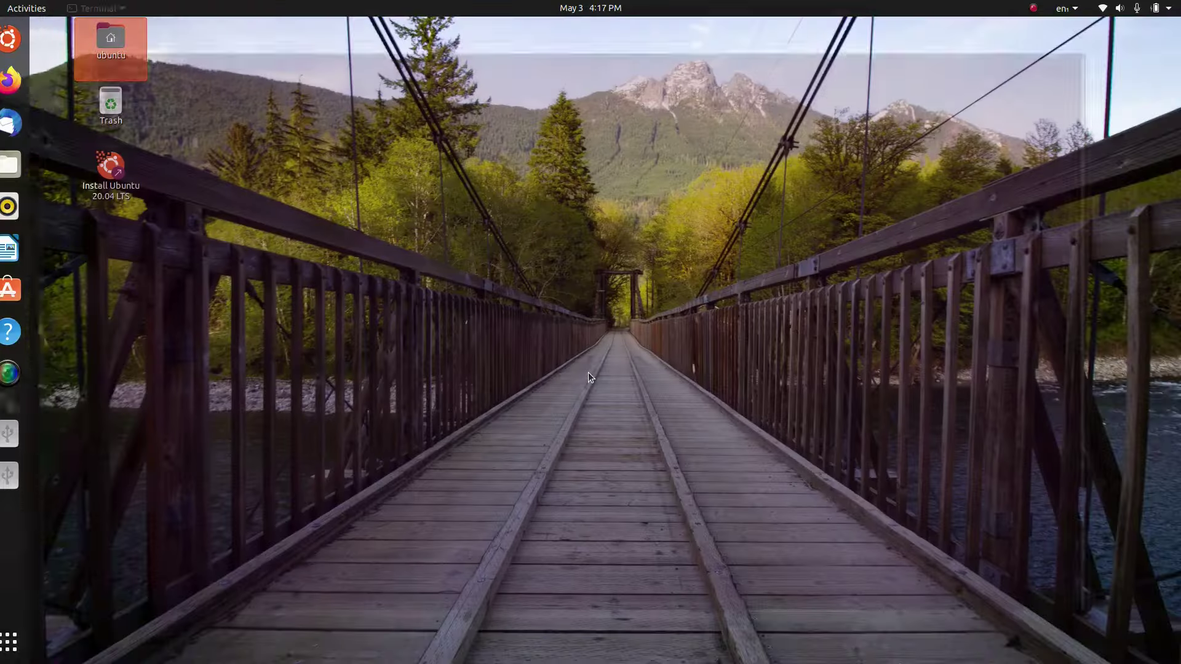
key(Return)
- Open Terminal from the frequently used applications in the application overview
click(22, 642)
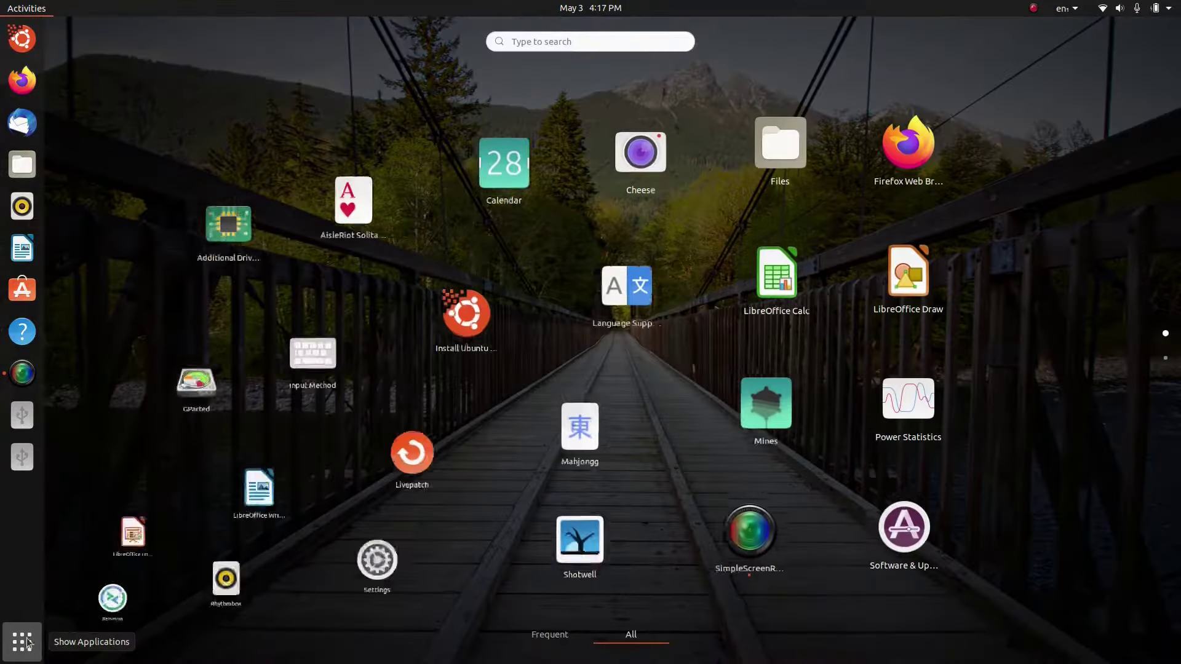
click(570, 638)
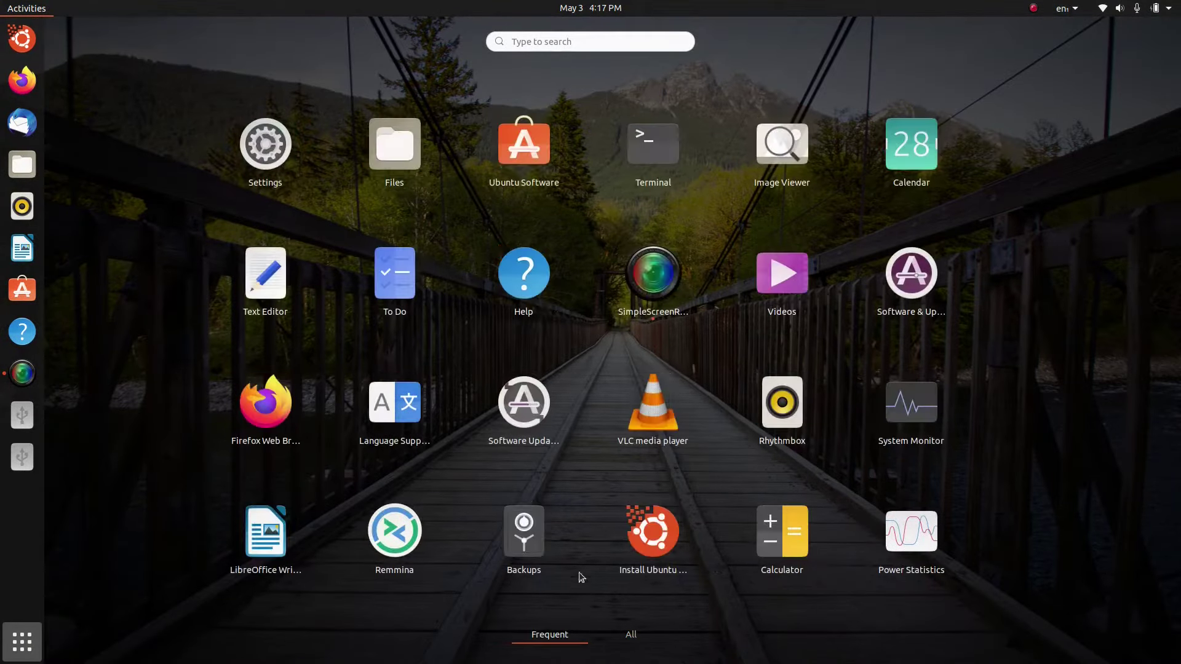
click(663, 153)
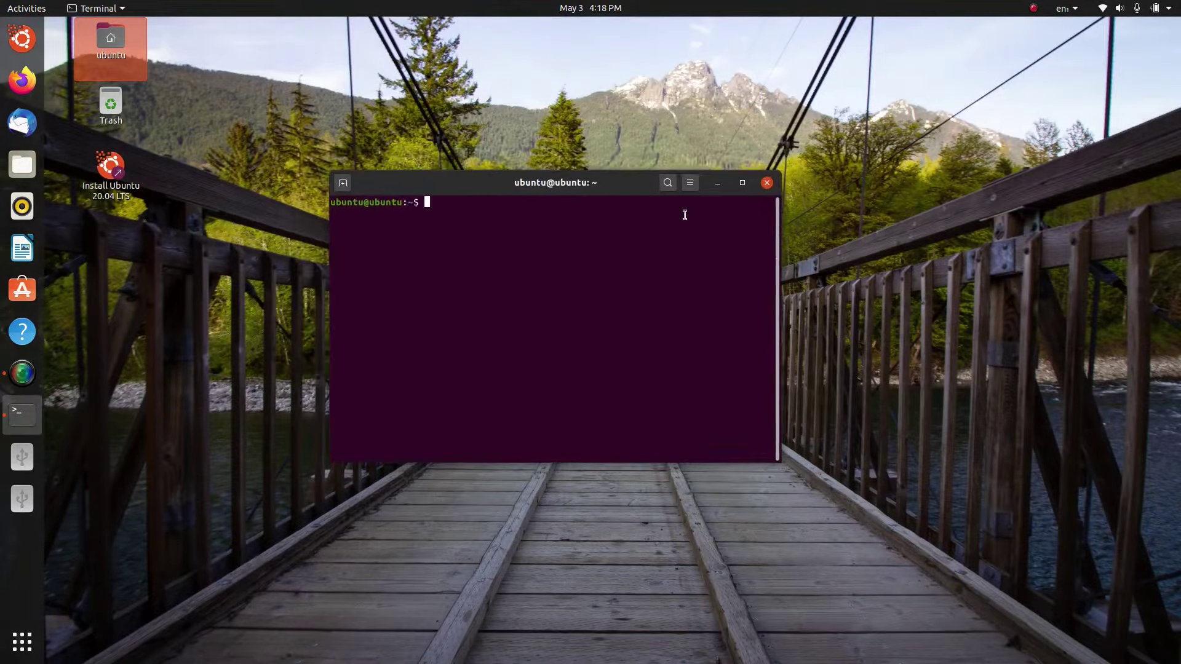
- Review the terminal's Advanced options for resetting and window sizes, and close the terminal window
click(690, 184)
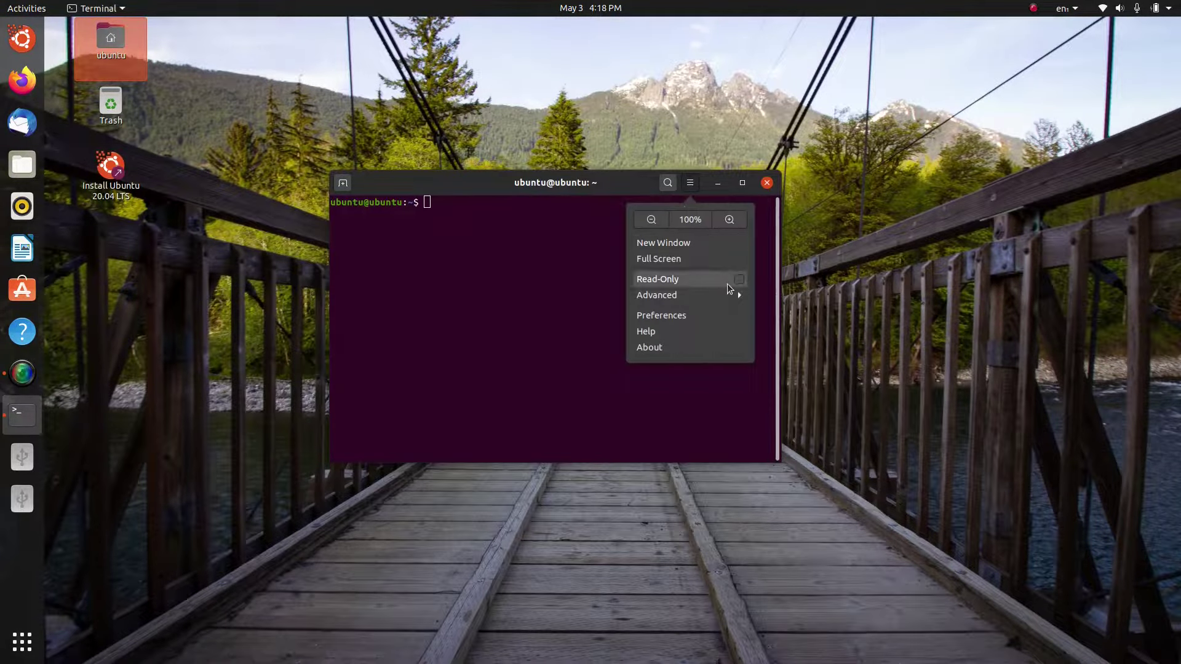
click(725, 295)
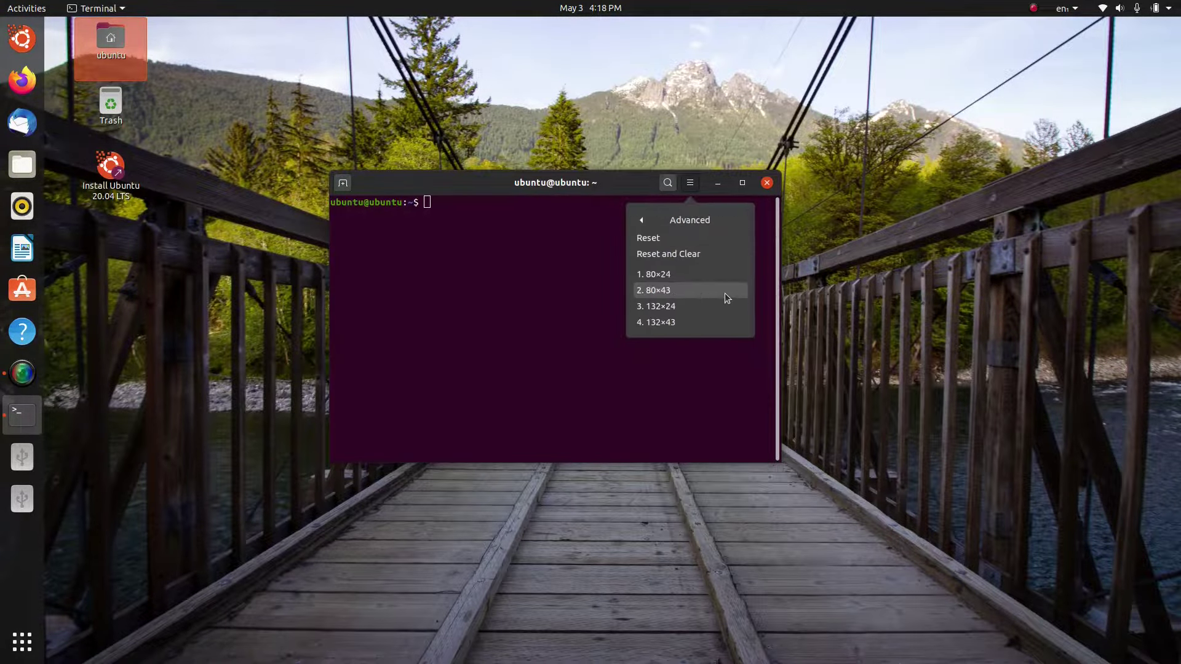
click(639, 221)
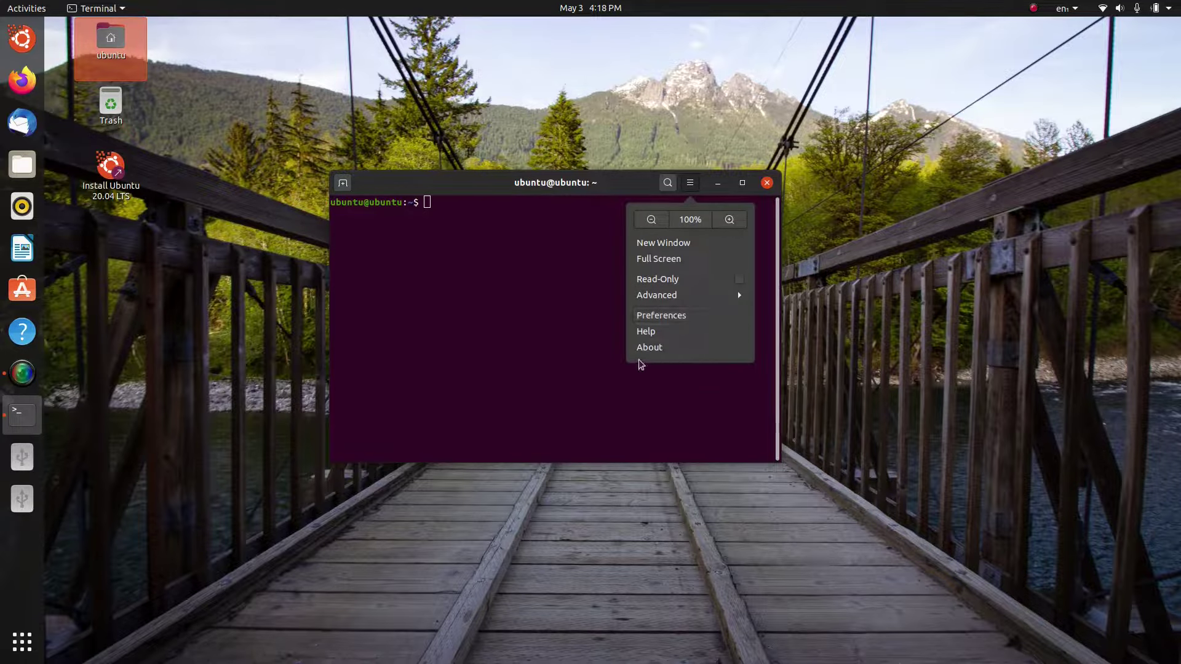
click(512, 356)
click(767, 183)
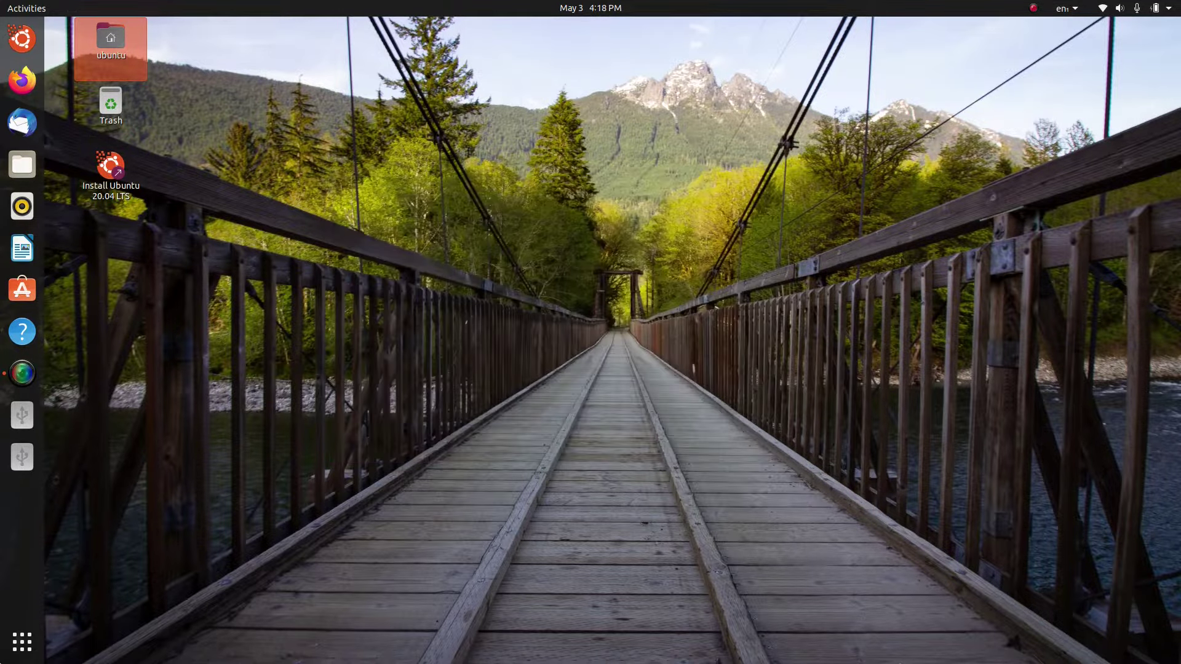
- Show all applications and open Disks from the Utilities folder
click(23, 642)
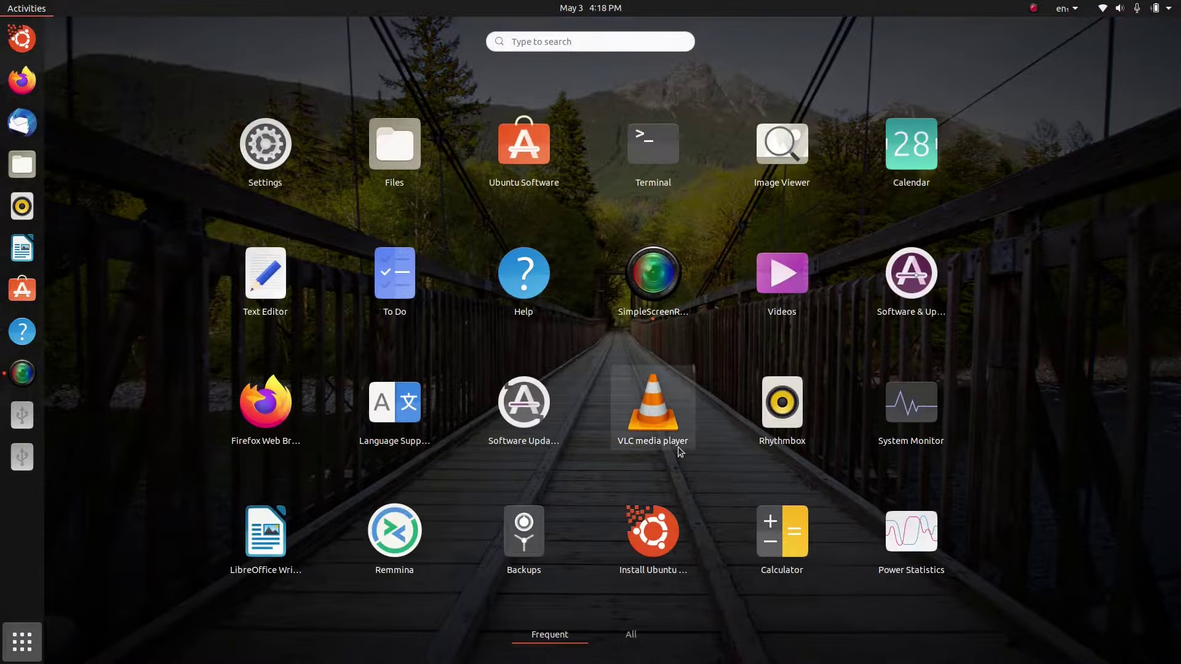
click(631, 637)
scroll(770, 514, down, 1)
click(687, 285)
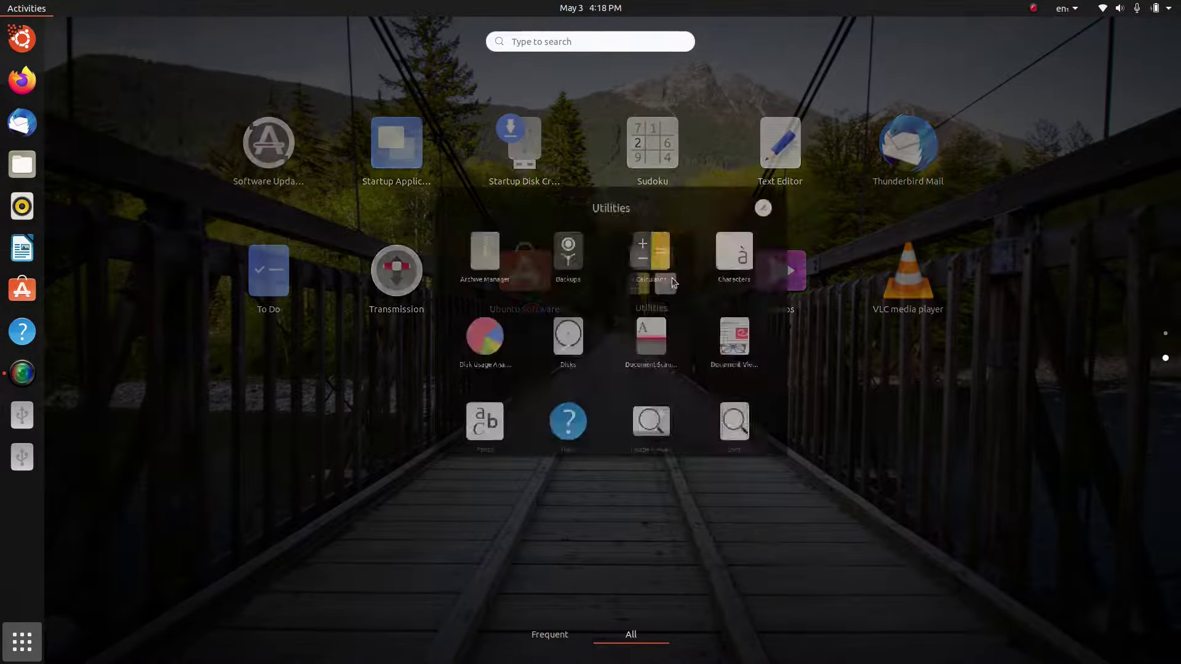
scroll(682, 418, up, 3)
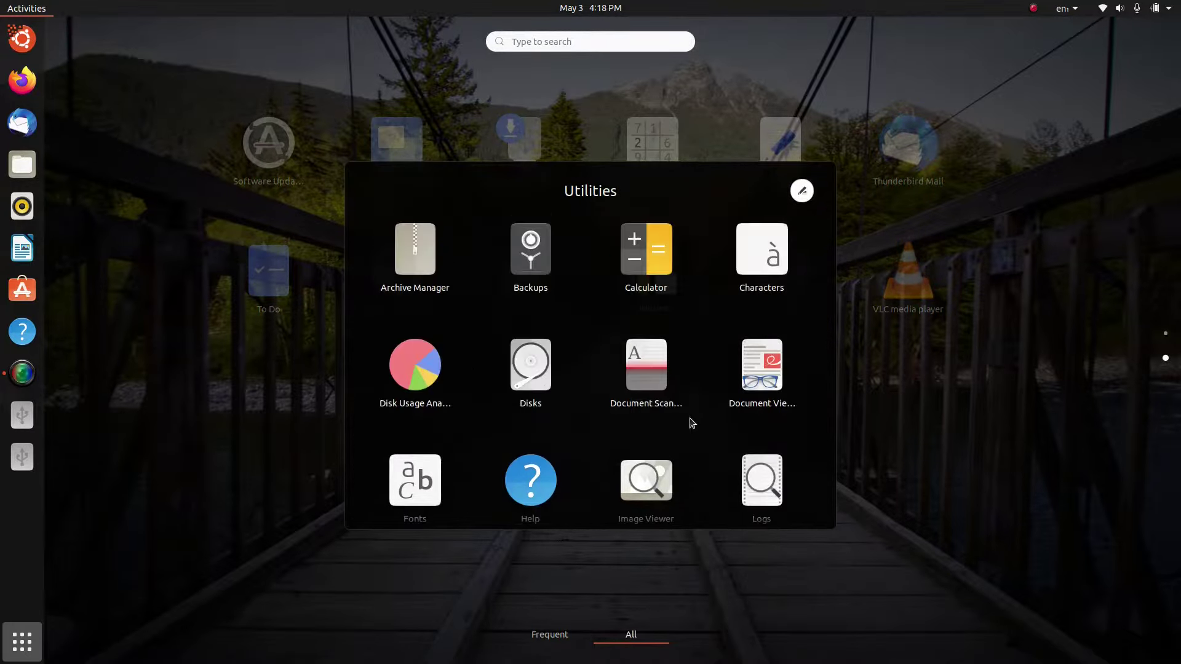
click(516, 361)
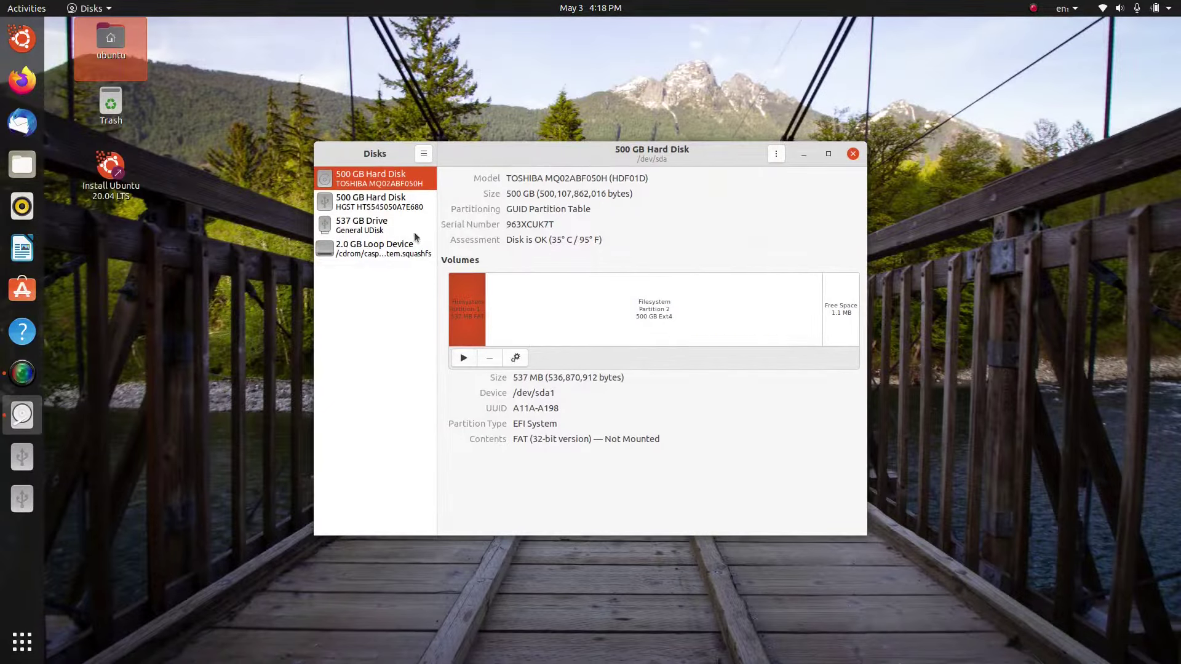
- Compare the details and volumes of the two 500 GB hard disks, the 537 GB drive and the 2.0 GB loop device
click(411, 208)
click(403, 227)
click(390, 256)
click(401, 229)
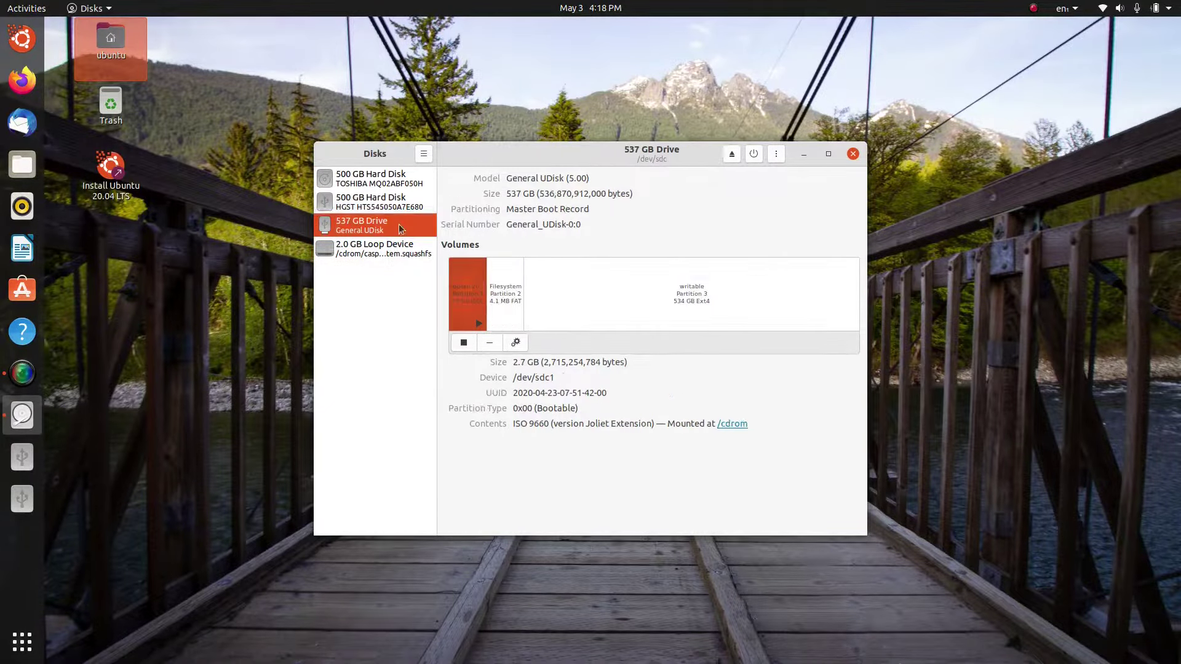
click(400, 203)
click(400, 179)
click(399, 226)
click(388, 252)
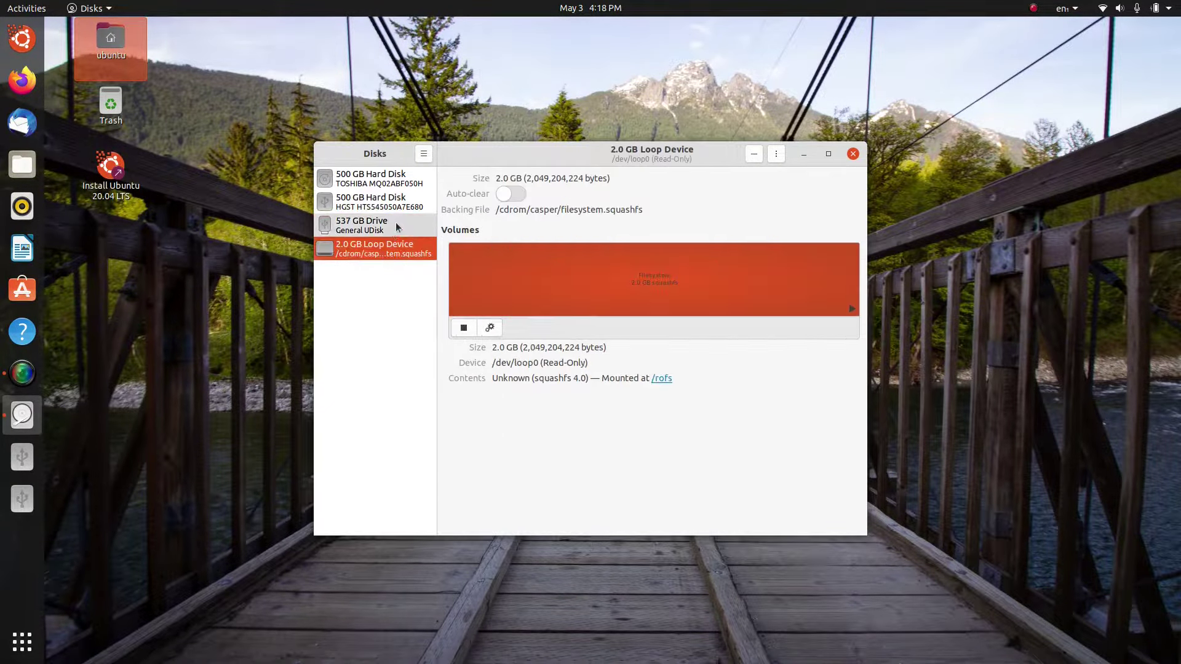
click(396, 226)
click(395, 179)
click(387, 243)
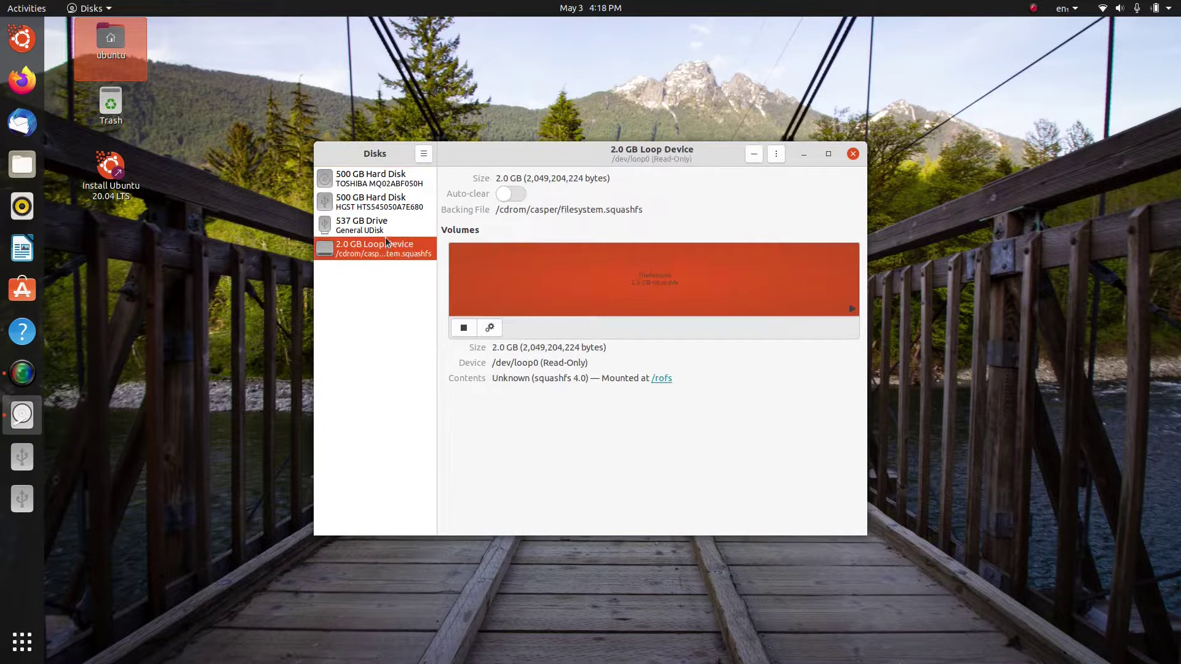
click(400, 224)
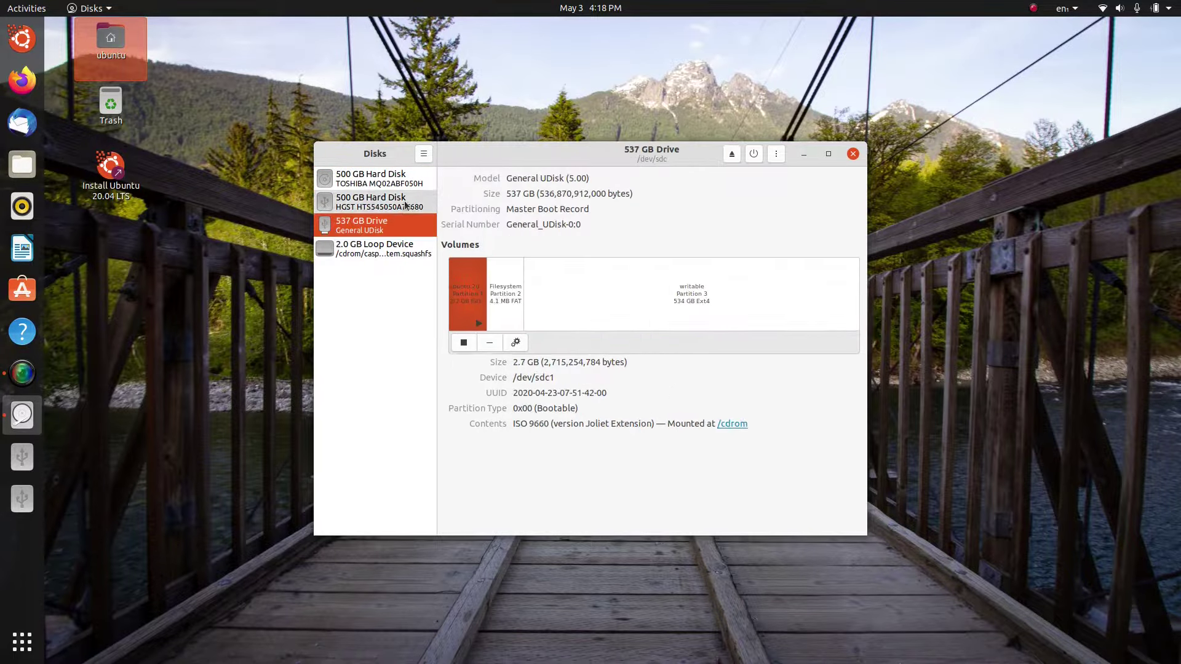
click(406, 200)
click(400, 178)
- Examine the volumes of the HGST 500 GB hard disk, including the free space beside Partition 1 and the extended Partition 2
click(396, 199)
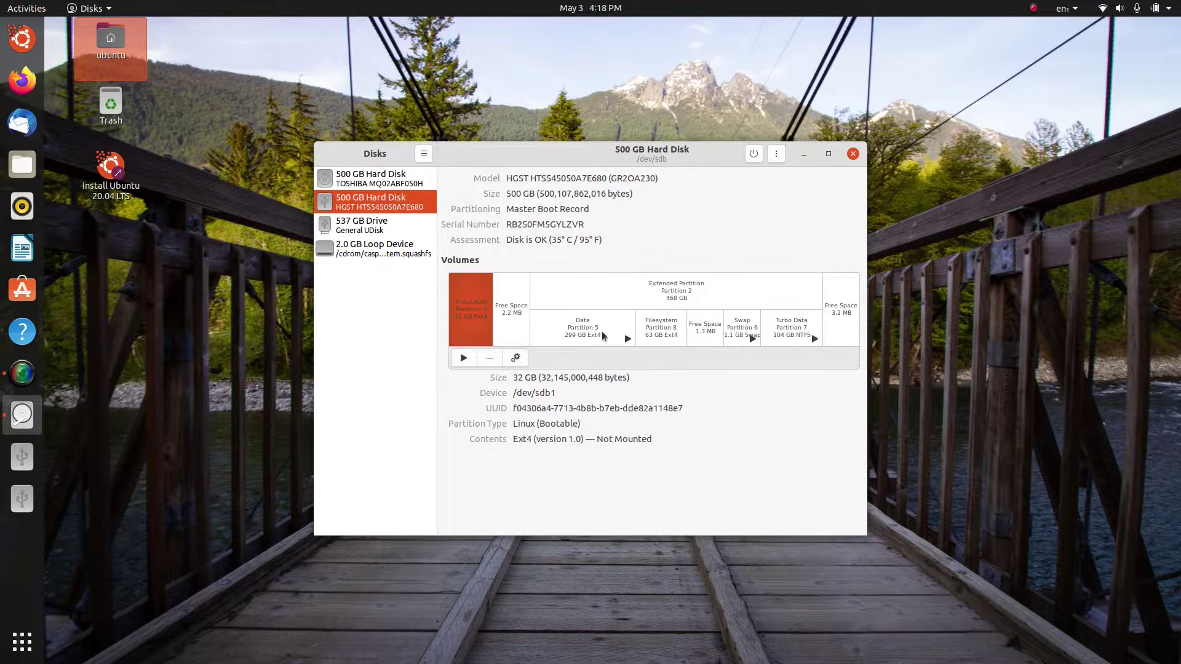
click(526, 307)
click(644, 304)
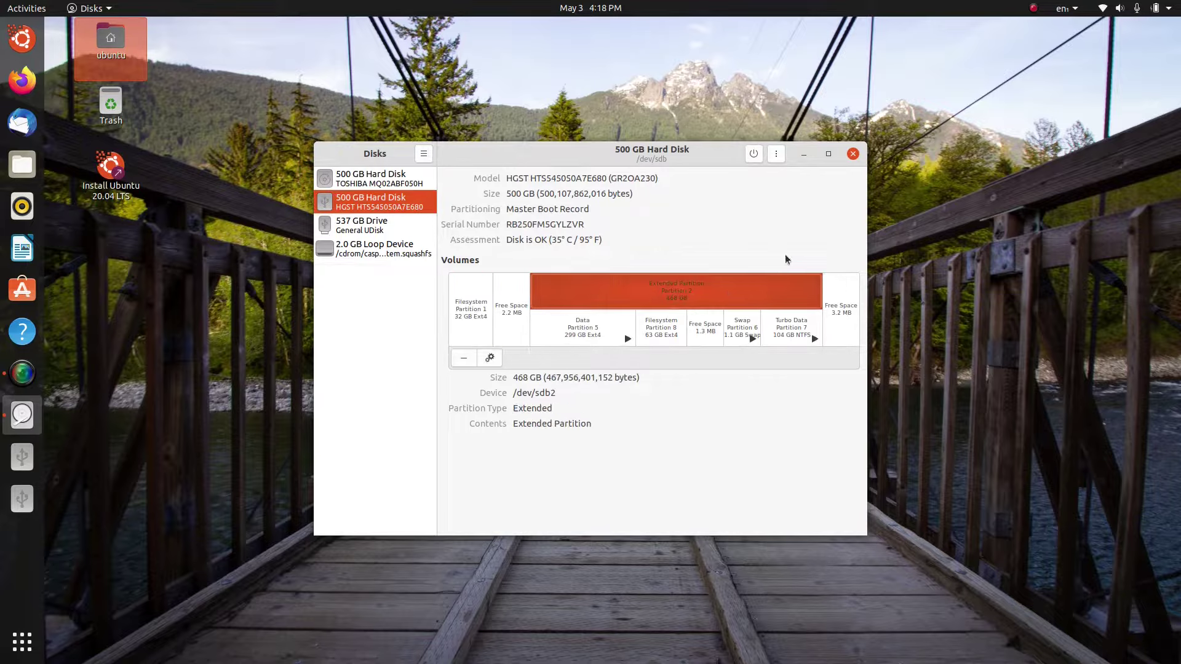
- Review the HGST disk's Standby, APM and Write Cache drive settings, cancel without changes, and close Disks
click(777, 156)
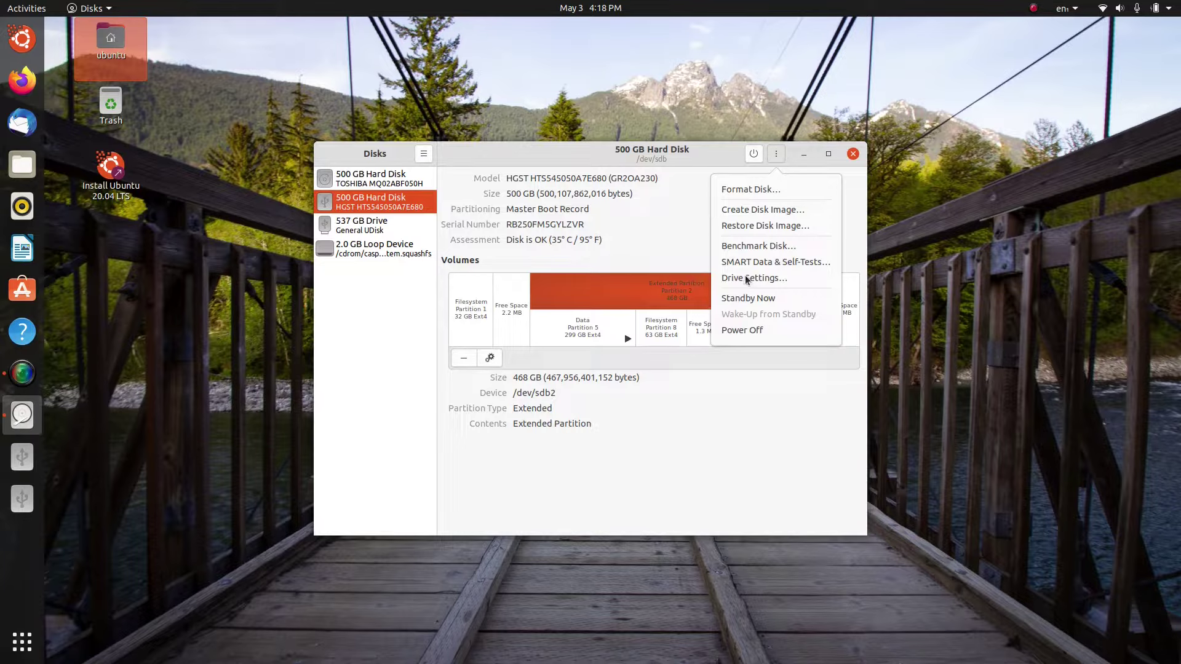
click(738, 278)
click(437, 272)
click(378, 272)
click(331, 272)
click(378, 273)
click(408, 272)
click(326, 272)
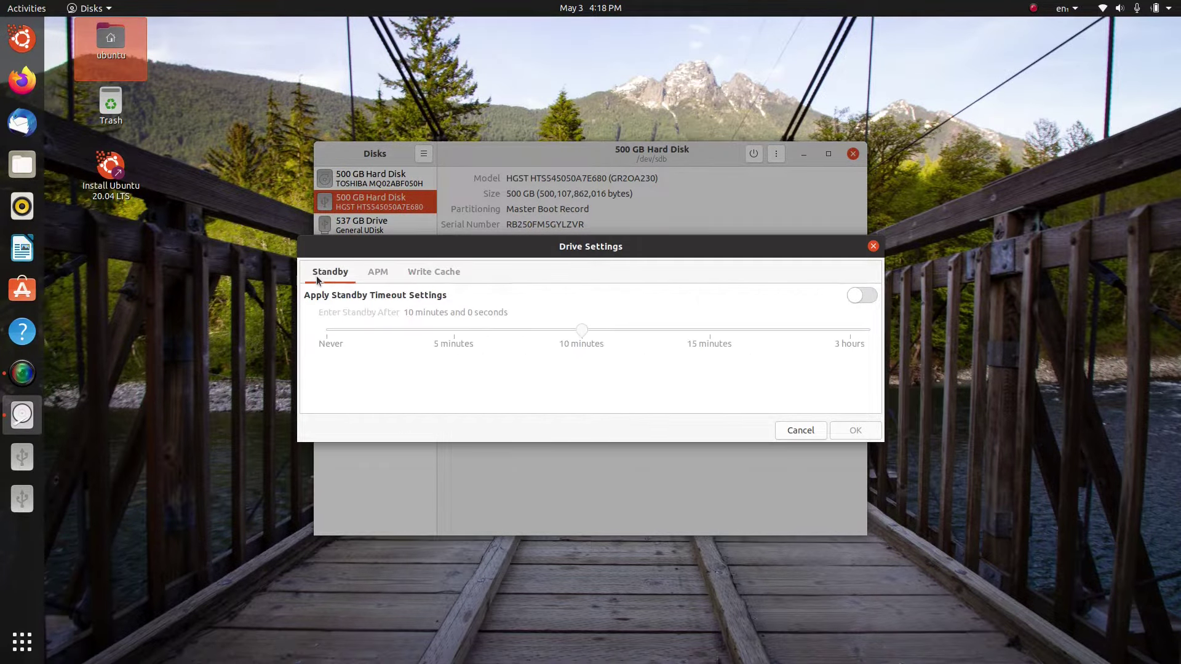
click(801, 430)
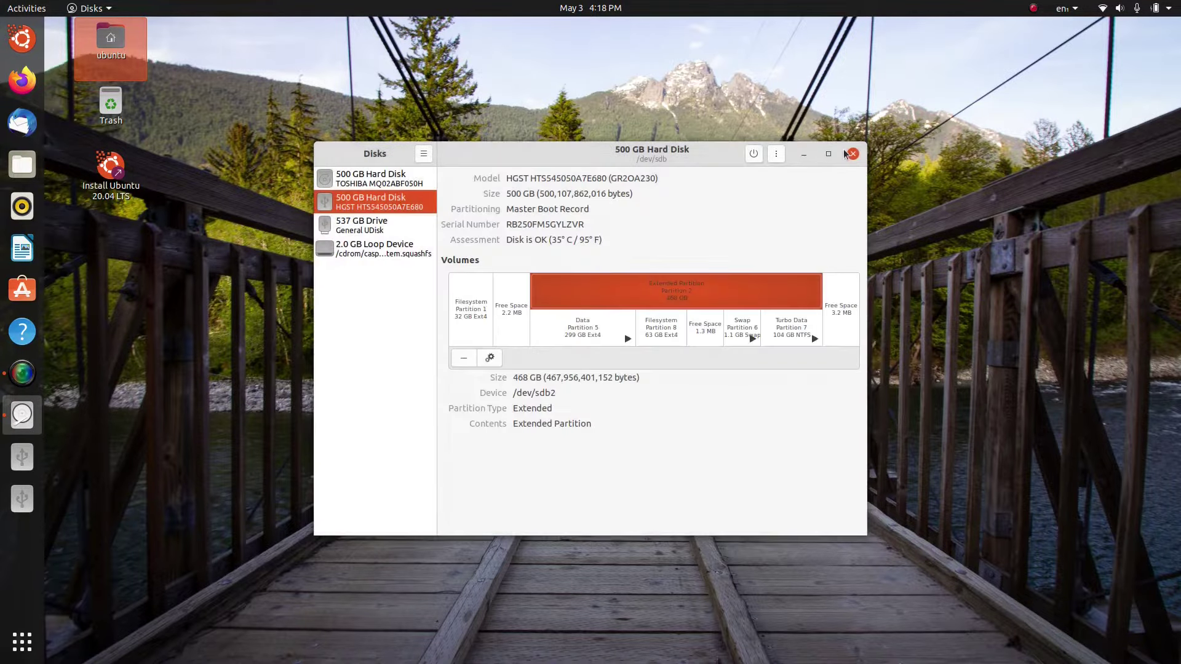
click(853, 154)
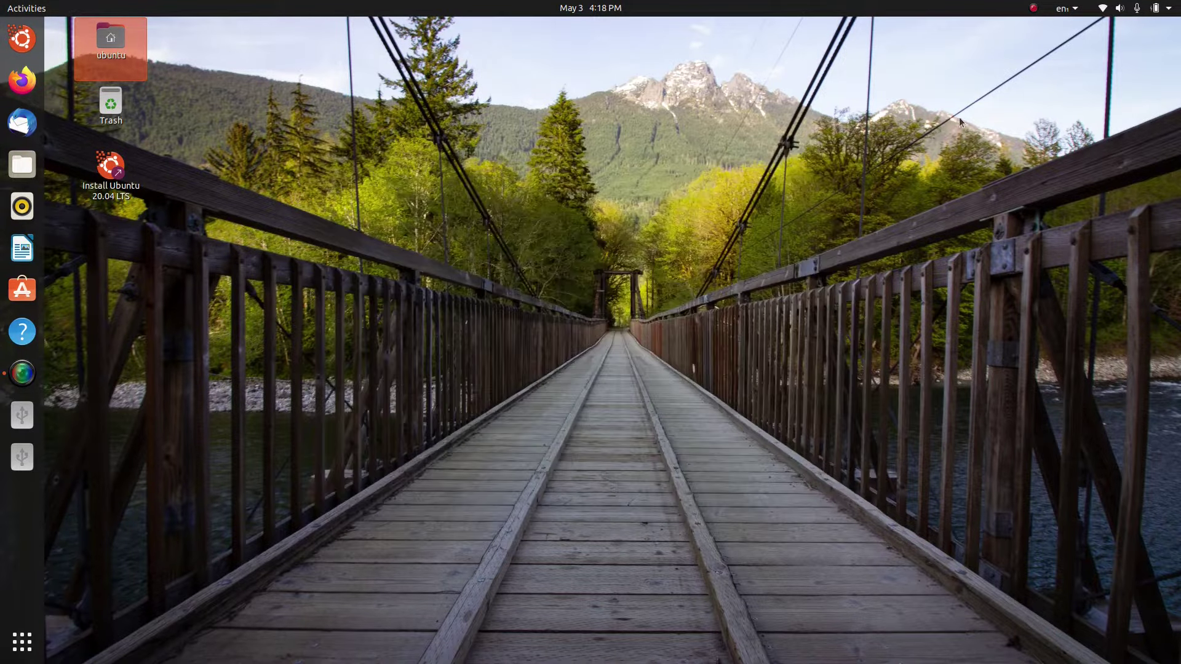
- Look through both pages of all installed applications in the application overview
click(22, 643)
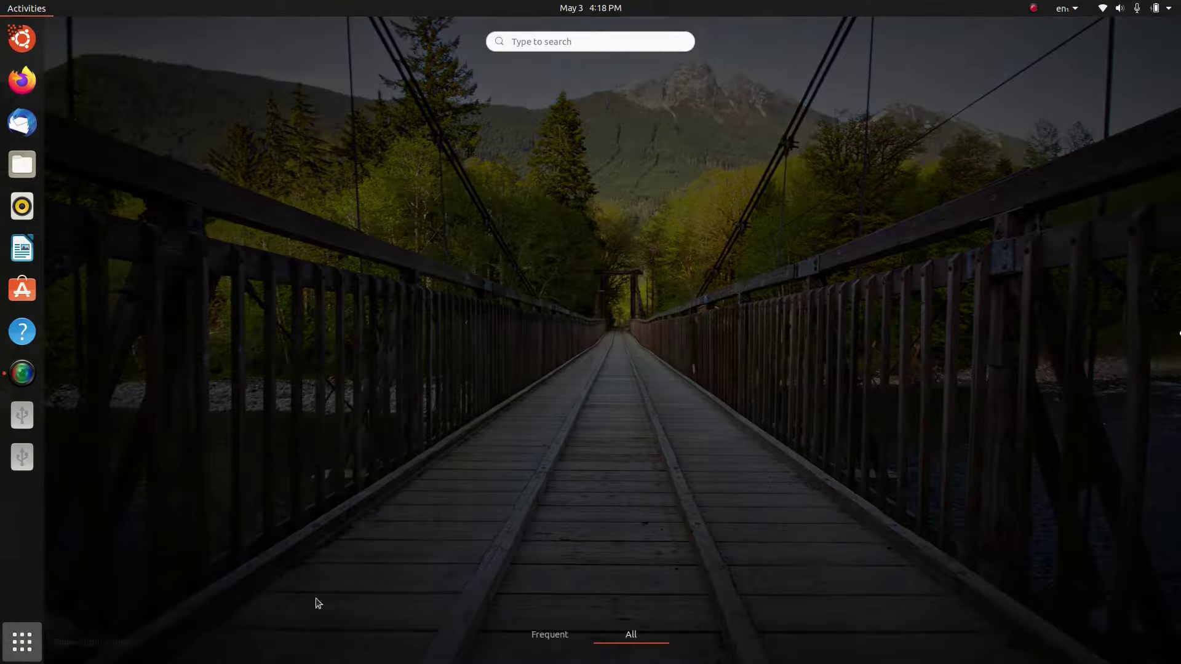
scroll(709, 418, down, 1)
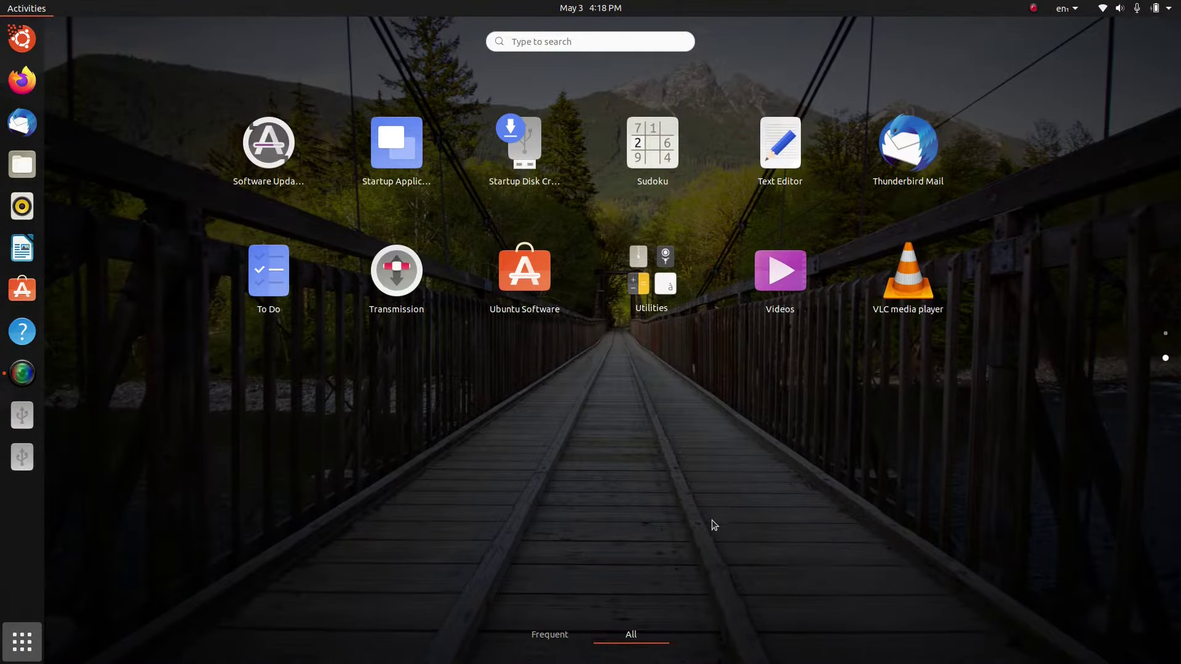
scroll(712, 520, up, 1)
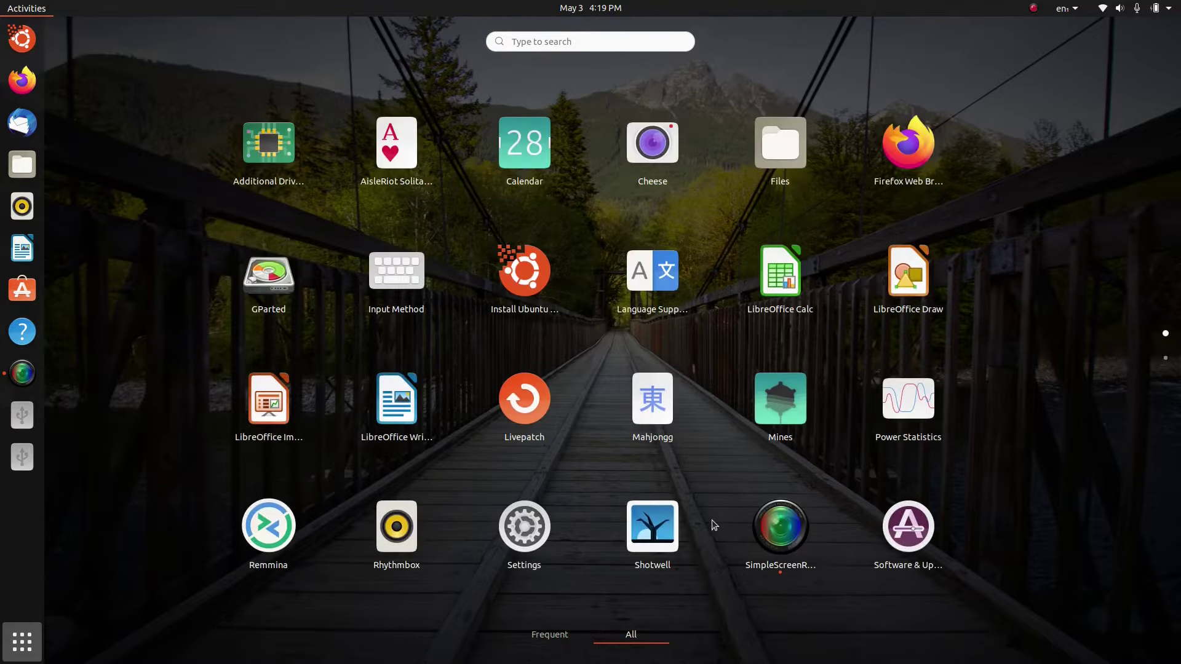